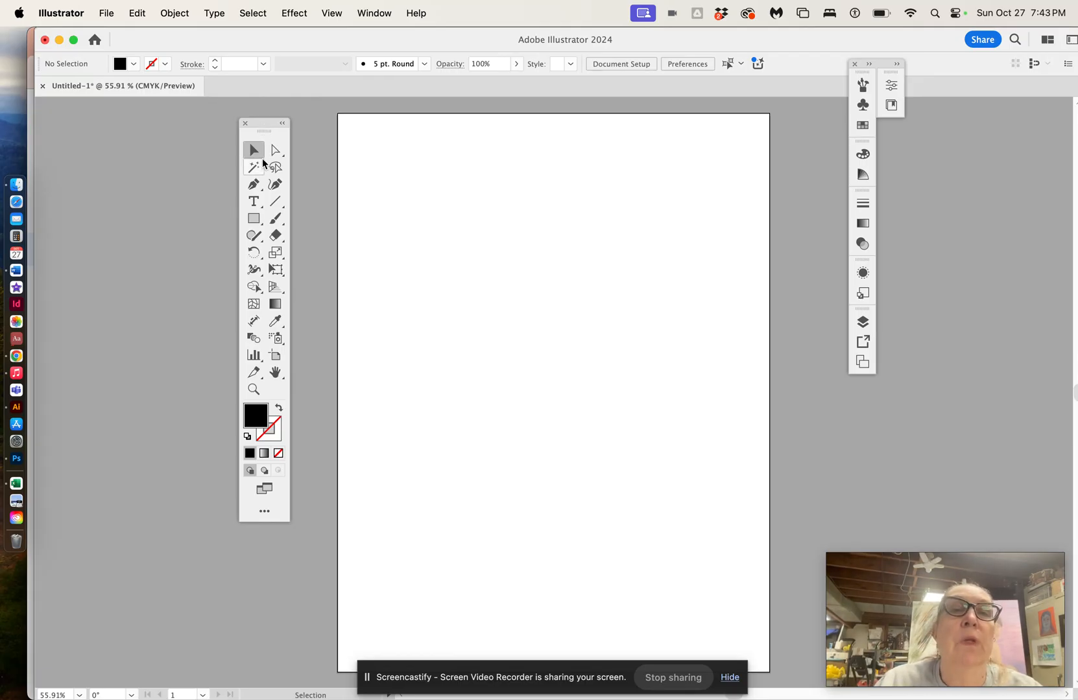
Step: Place a point text placeholder near the top of the artboard using the Type Tool
click(257, 205)
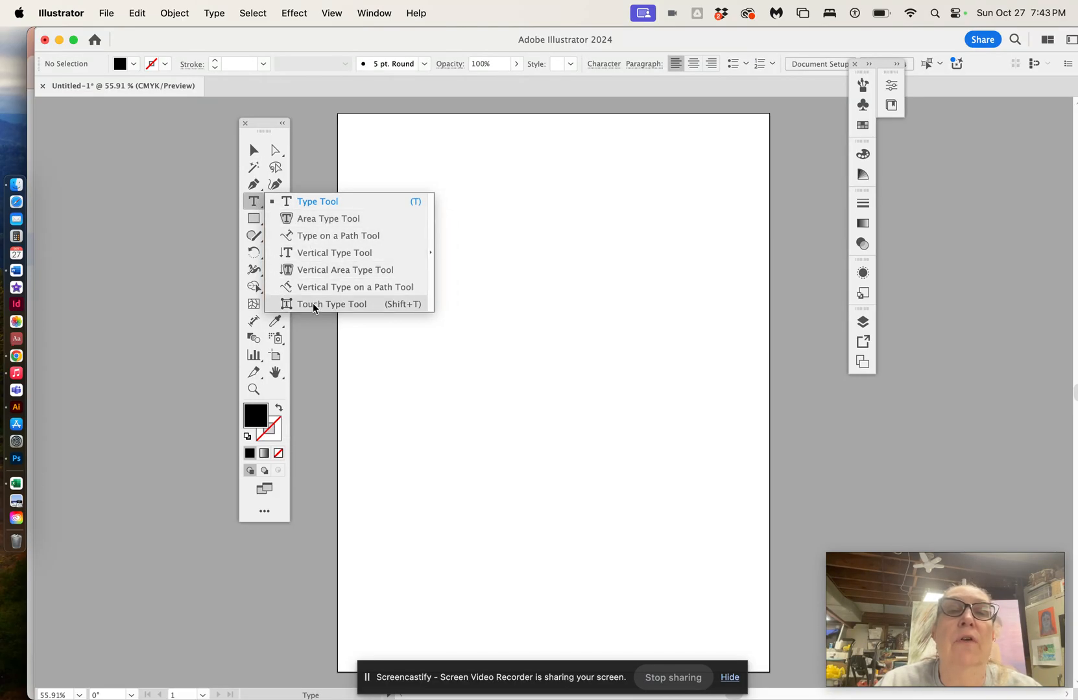
click(321, 201)
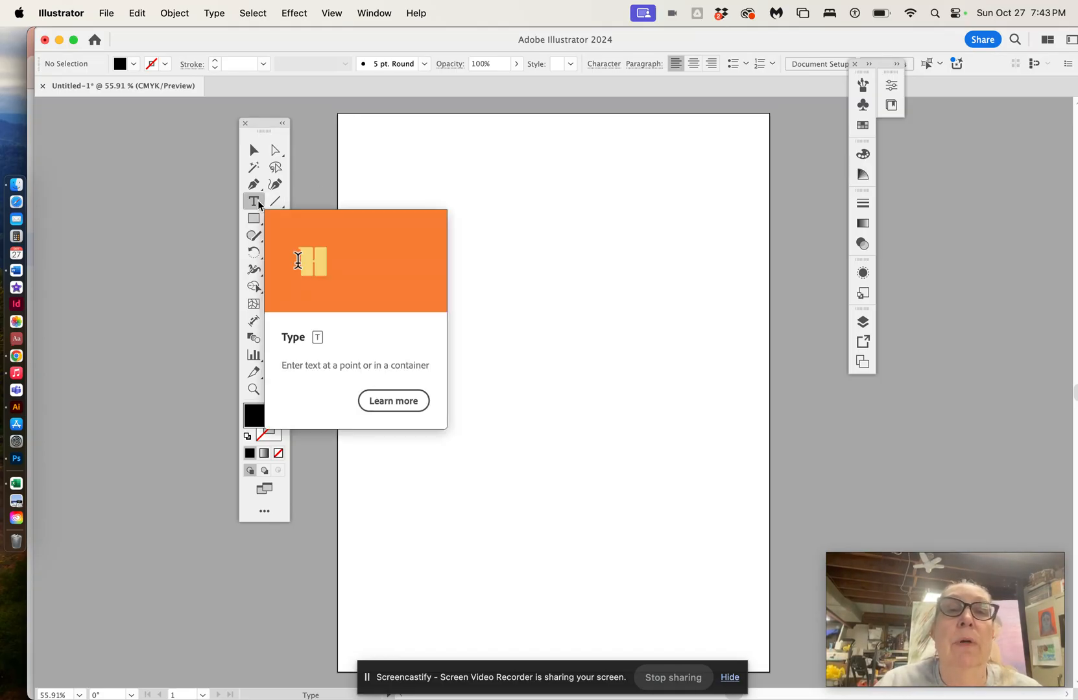
click(393, 198)
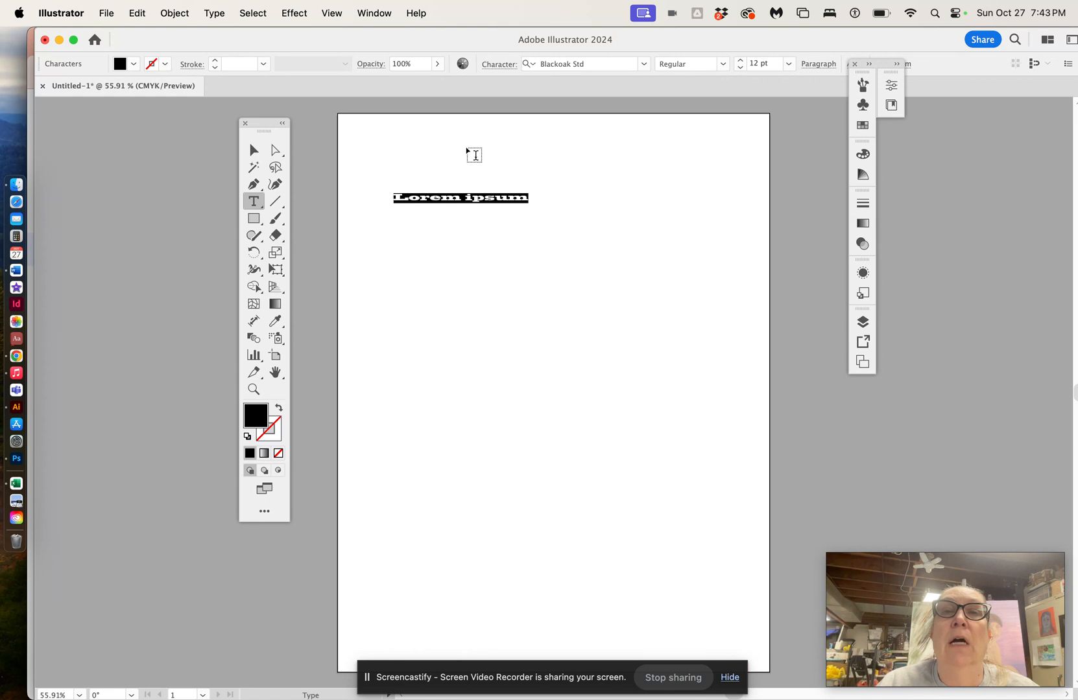
Step: Try Myriad Pro as the placeholder's font, then switch it back to Blackoak Std
click(643, 64)
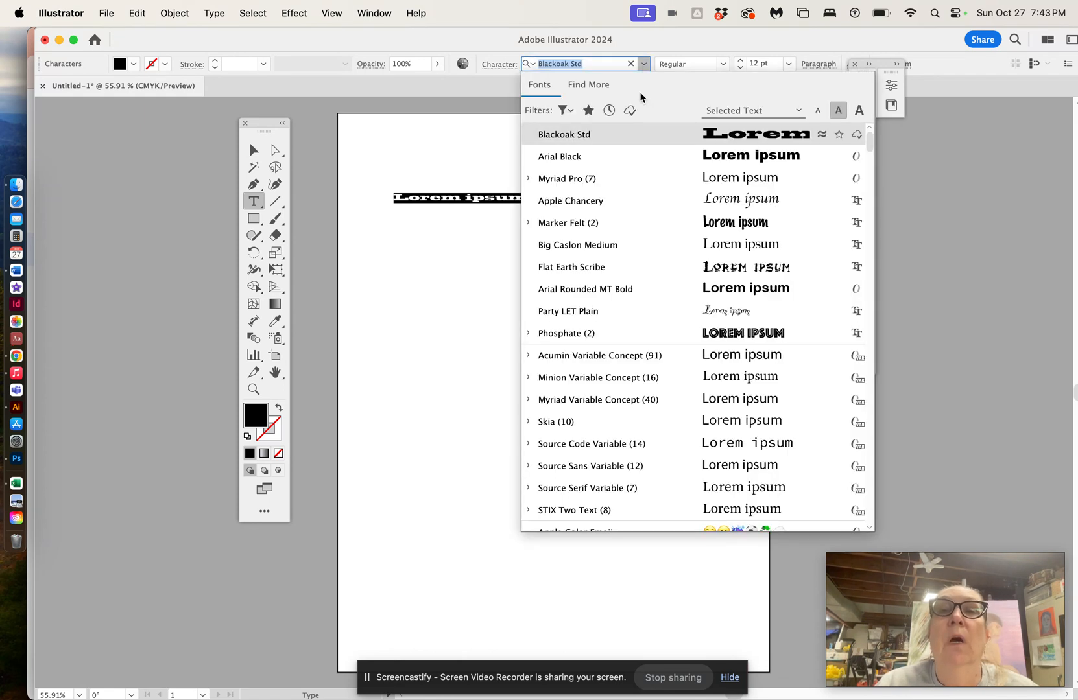
click(631, 184)
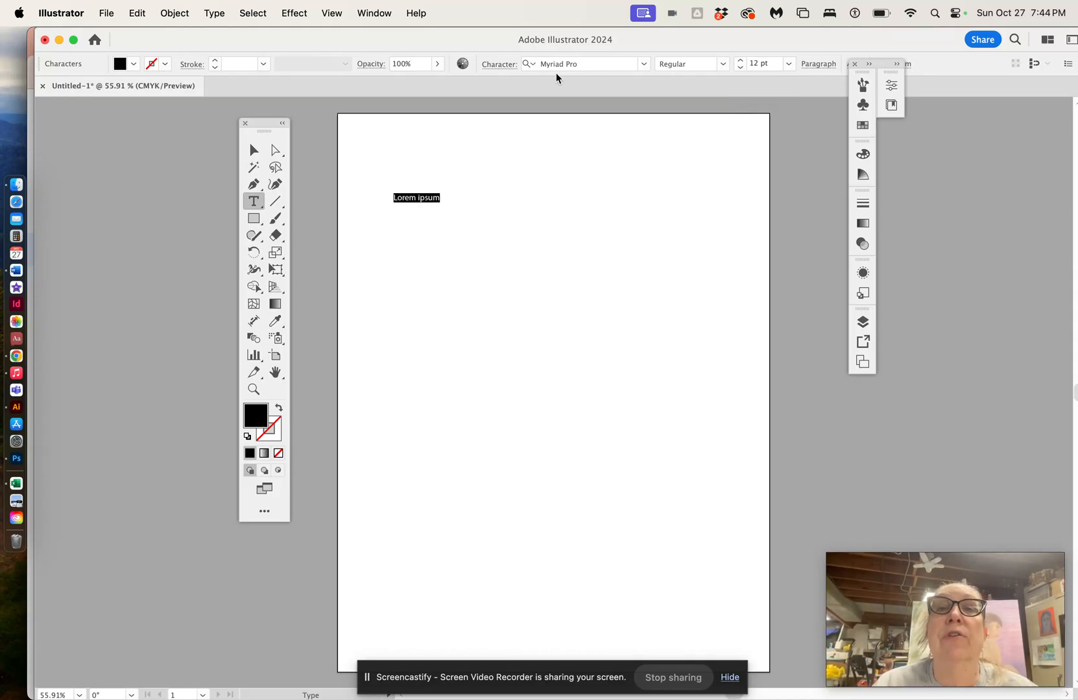
click(644, 64)
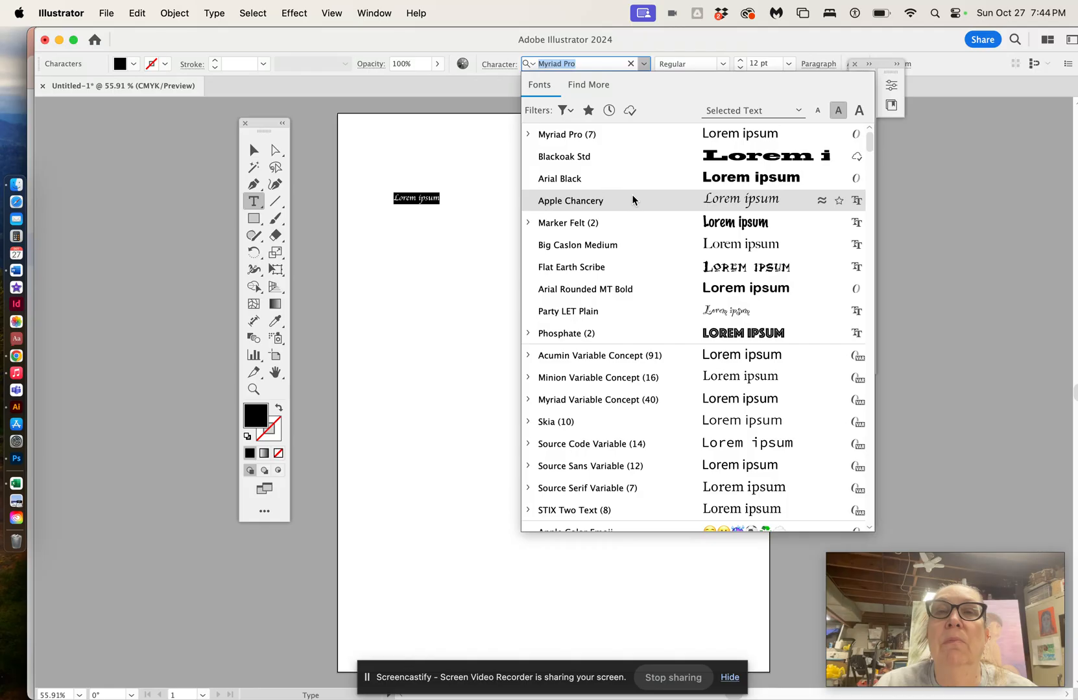
click(612, 159)
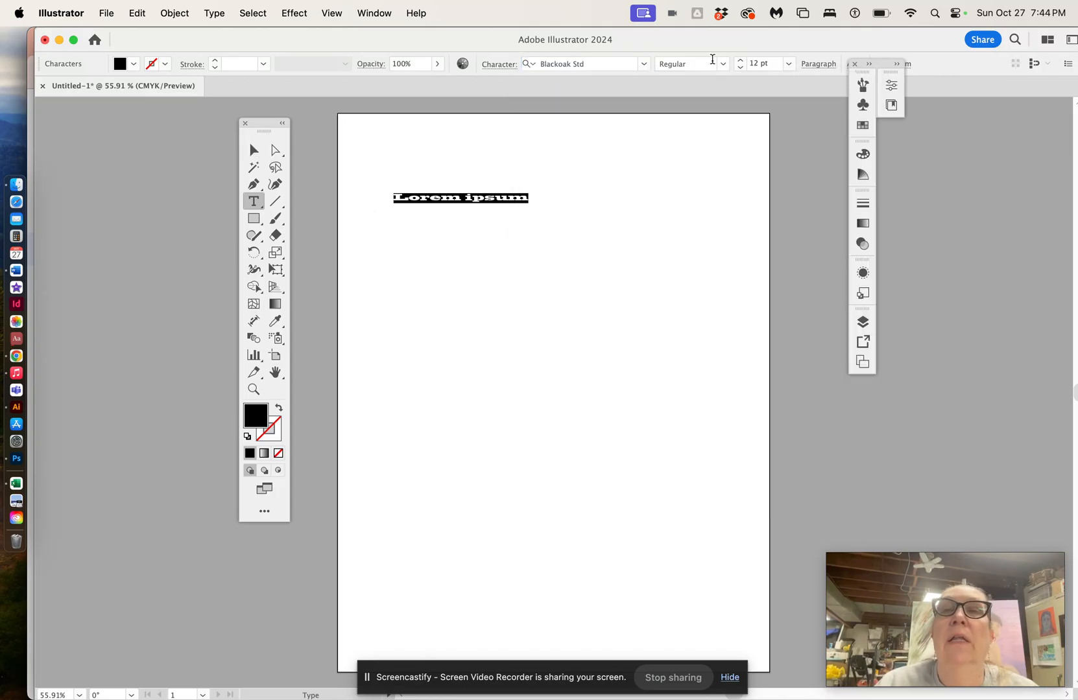
Step: Set the Blackoak Std text's font size to 31 pt and leave text editing
click(740, 62)
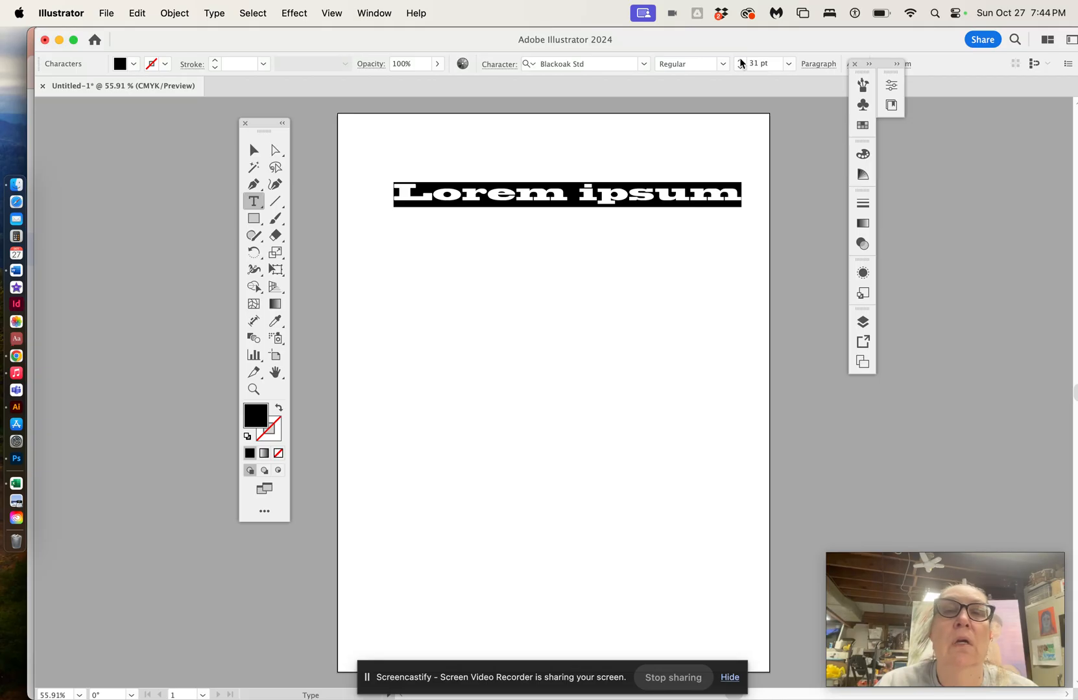
click(253, 149)
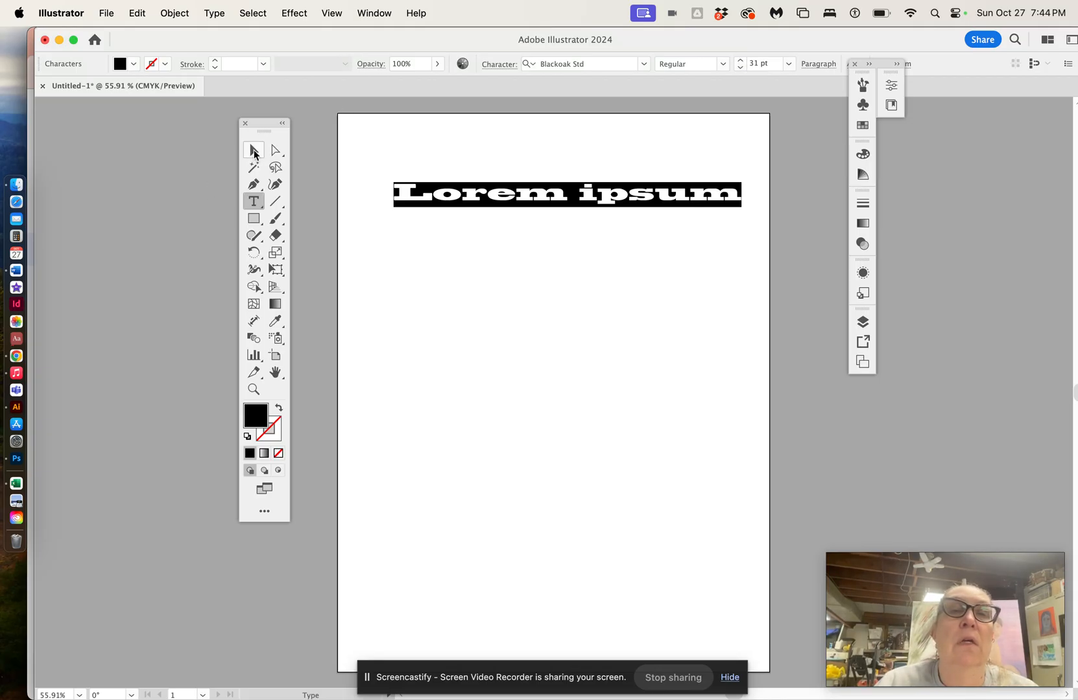
Step: Add a second placeholder text line below the first and set it to Arial Black at 60 pt
click(254, 202)
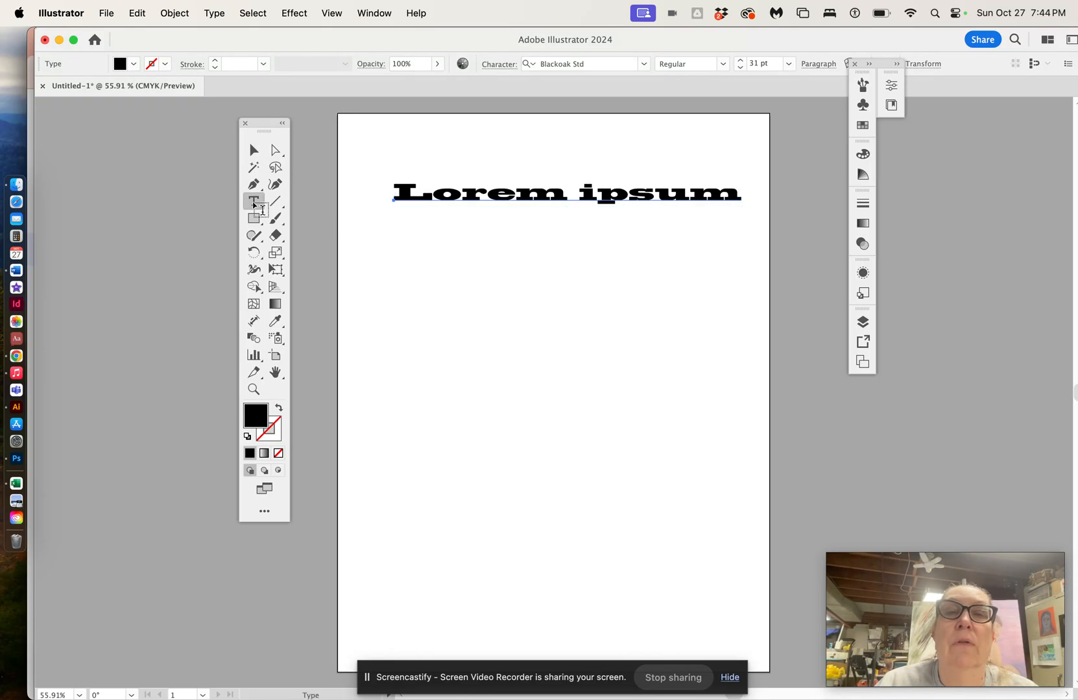
click(409, 295)
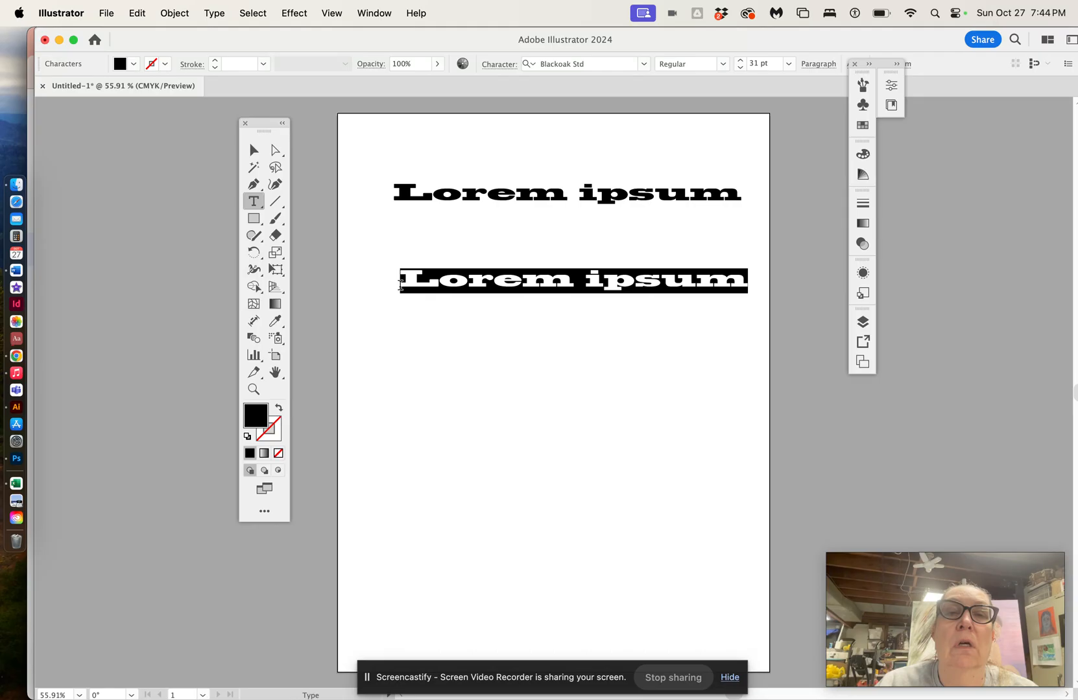
click(644, 63)
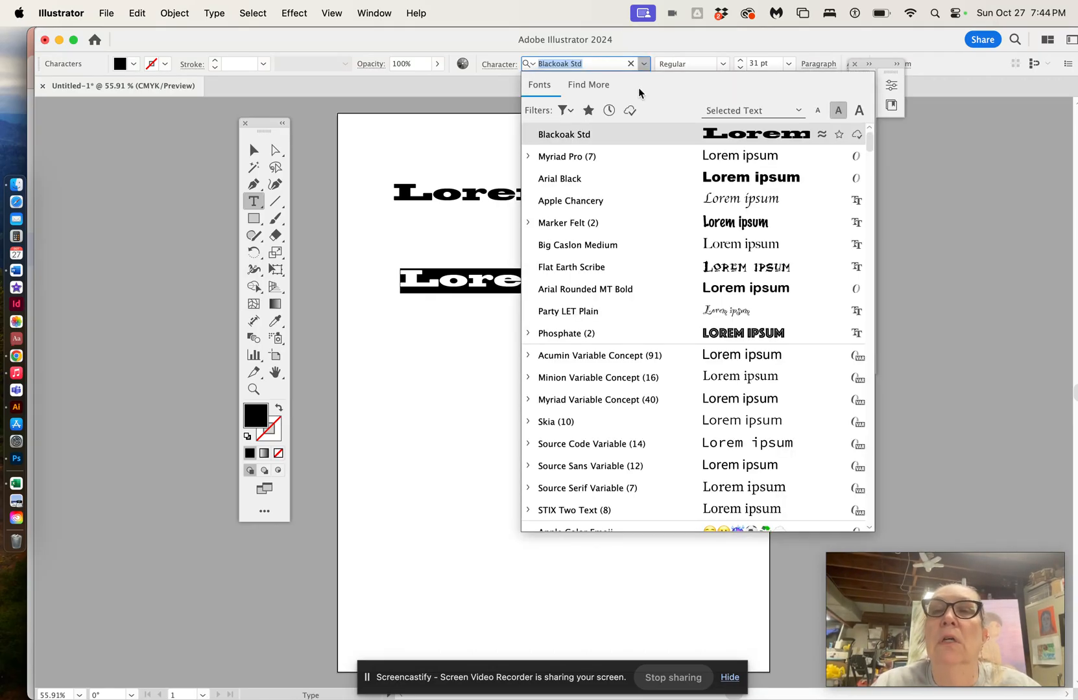
click(642, 185)
click(740, 59)
click(740, 60)
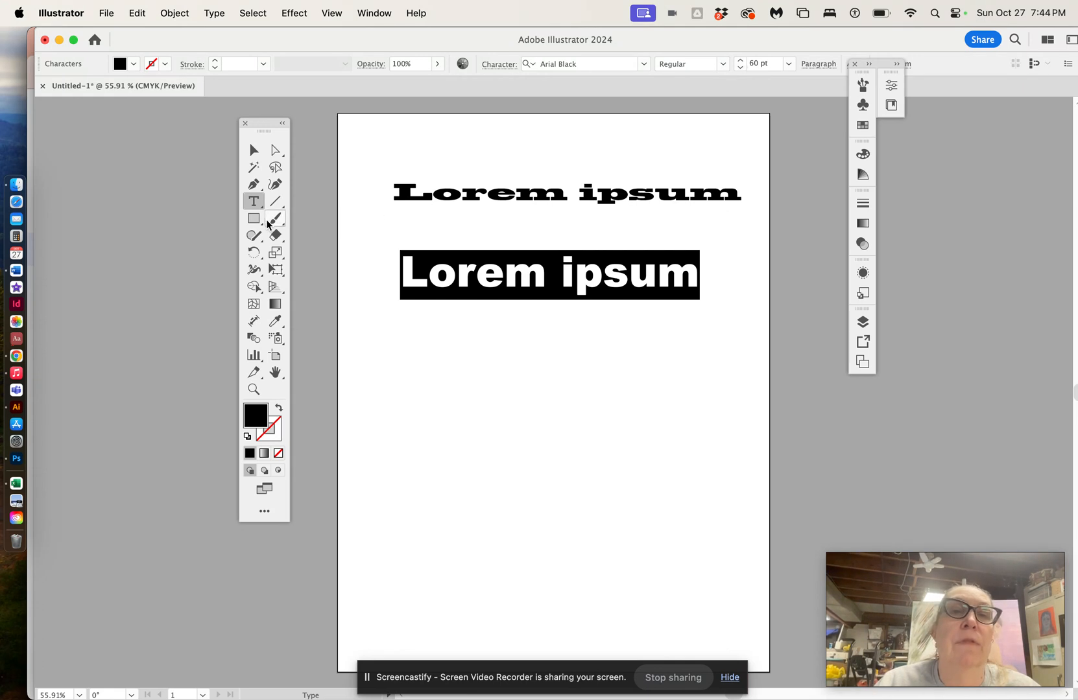
click(253, 156)
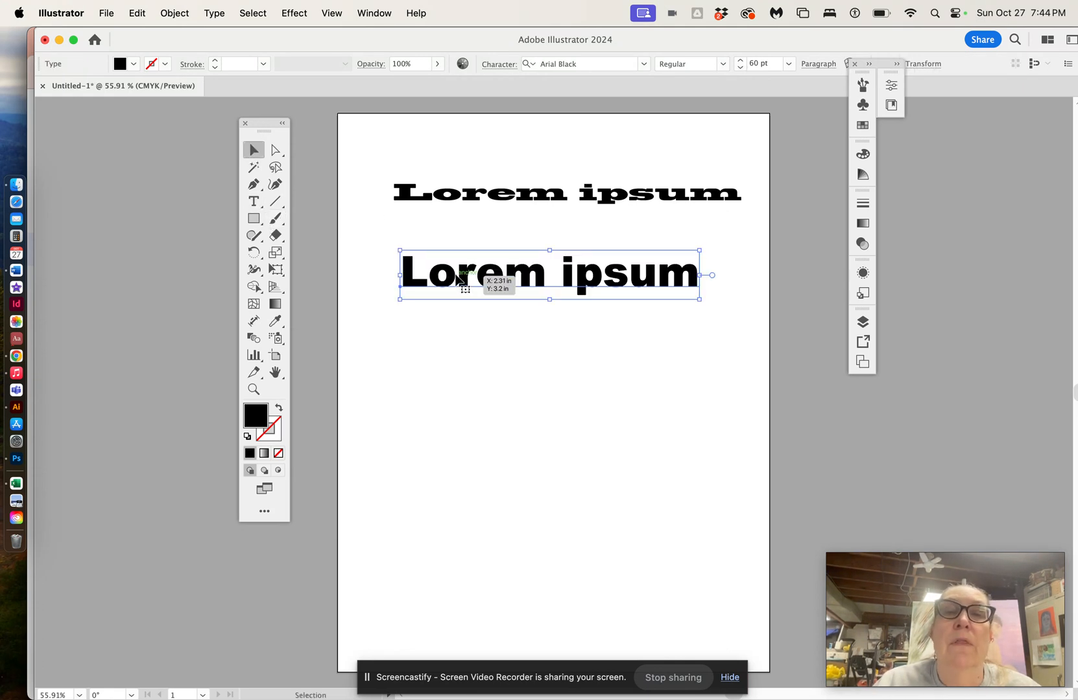
Step: Move the Arial Black line and the Blackoak Std line higher on the page
drag(456, 276, 445, 257)
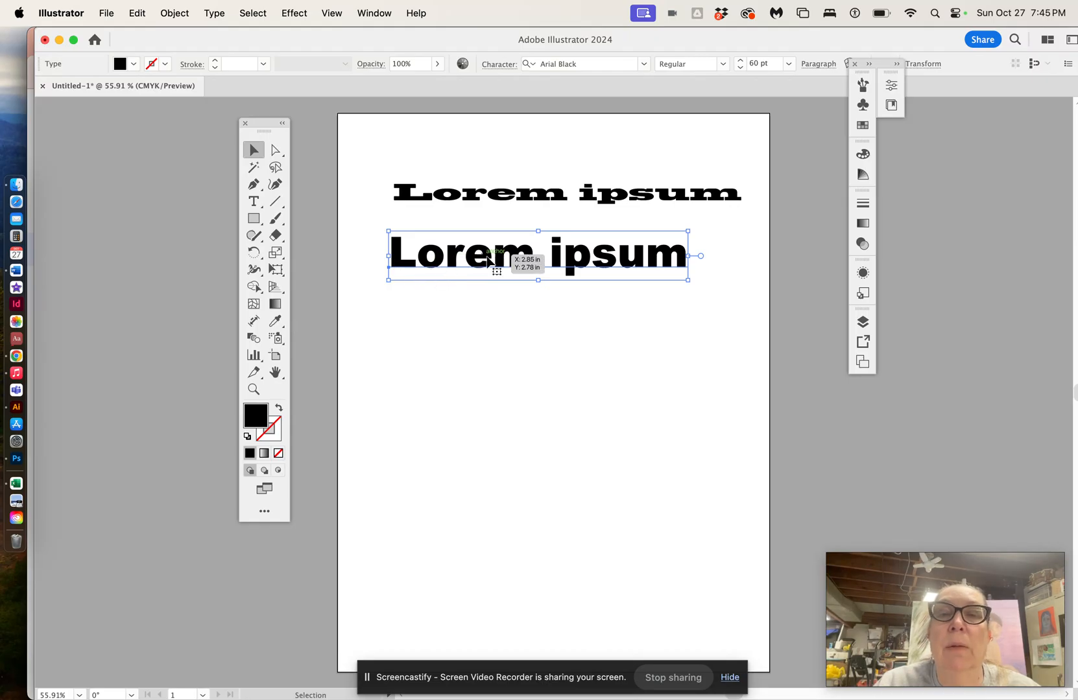
click(480, 194)
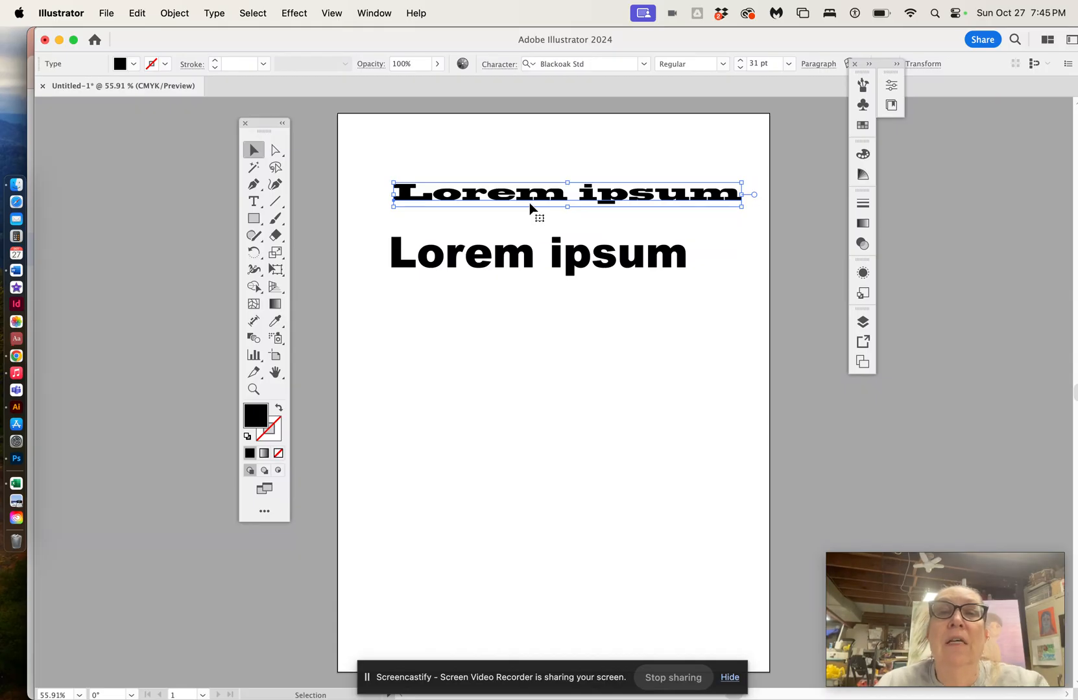
drag(527, 197, 526, 169)
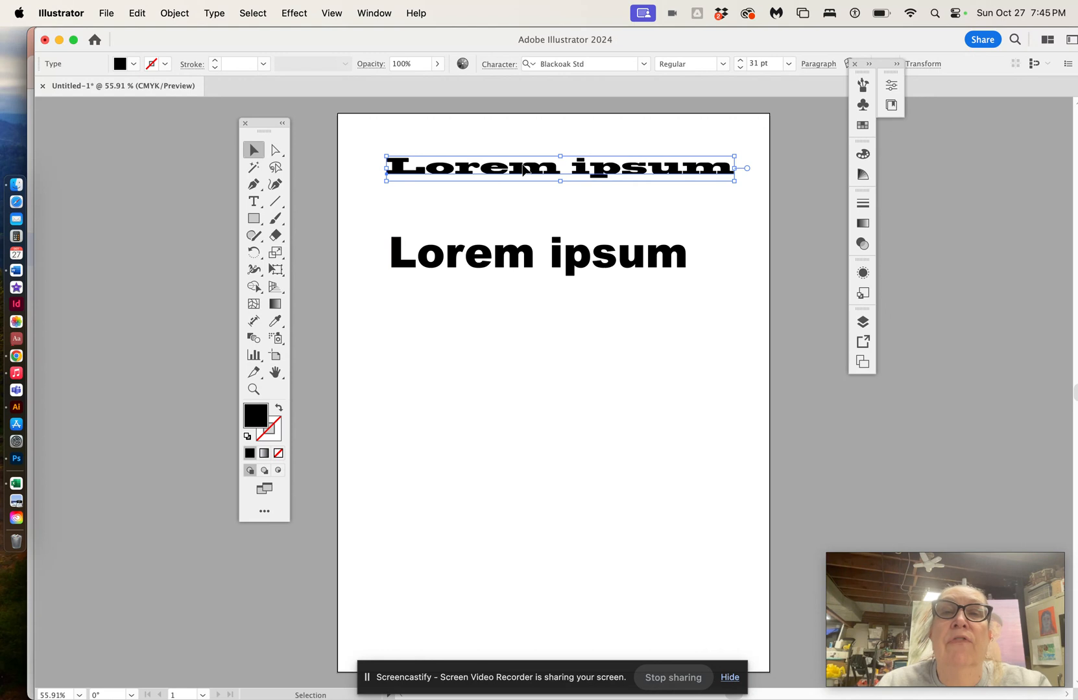
click(500, 265)
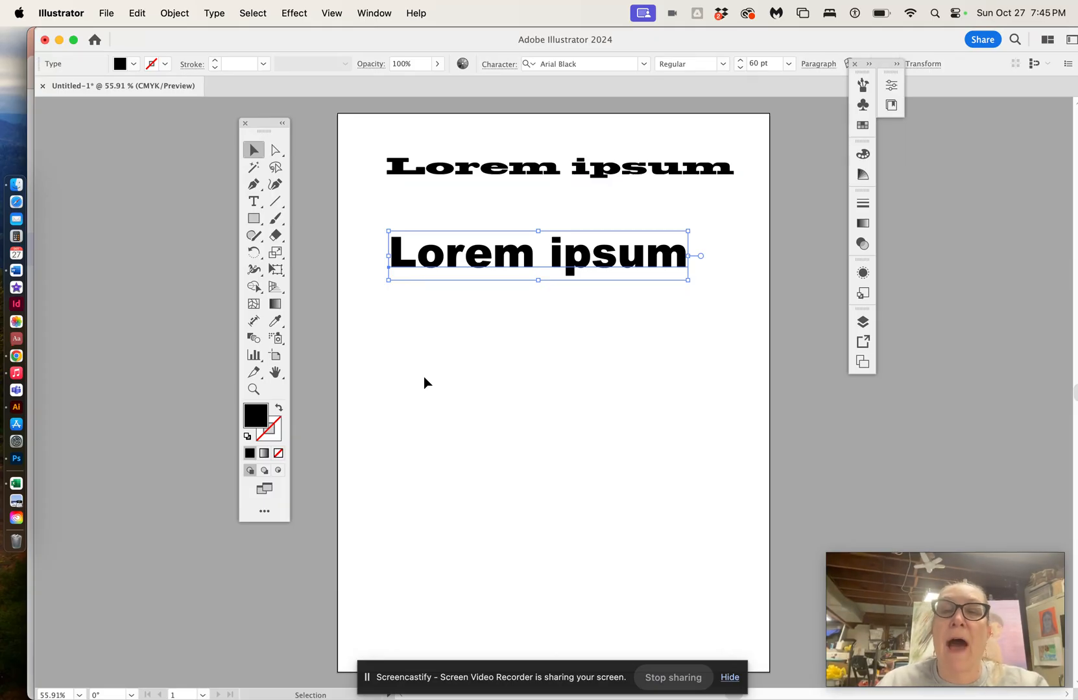
click(422, 175)
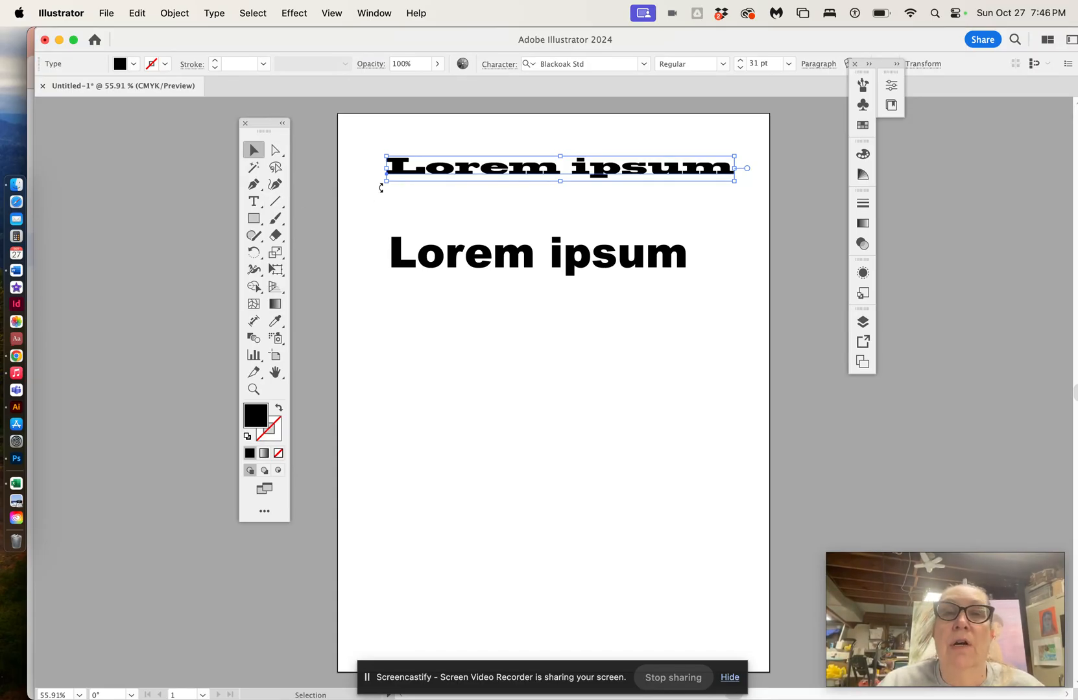
Step: Add a third placeholder text line below and set its font to Brush Script MT Italic
click(254, 201)
click(394, 337)
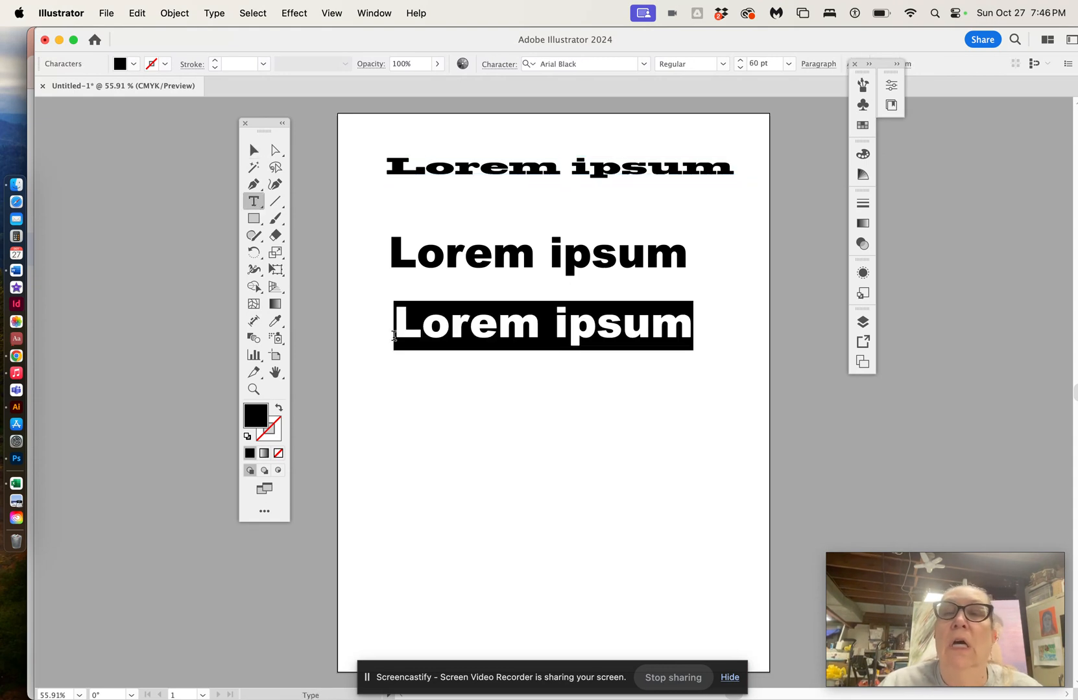
click(644, 63)
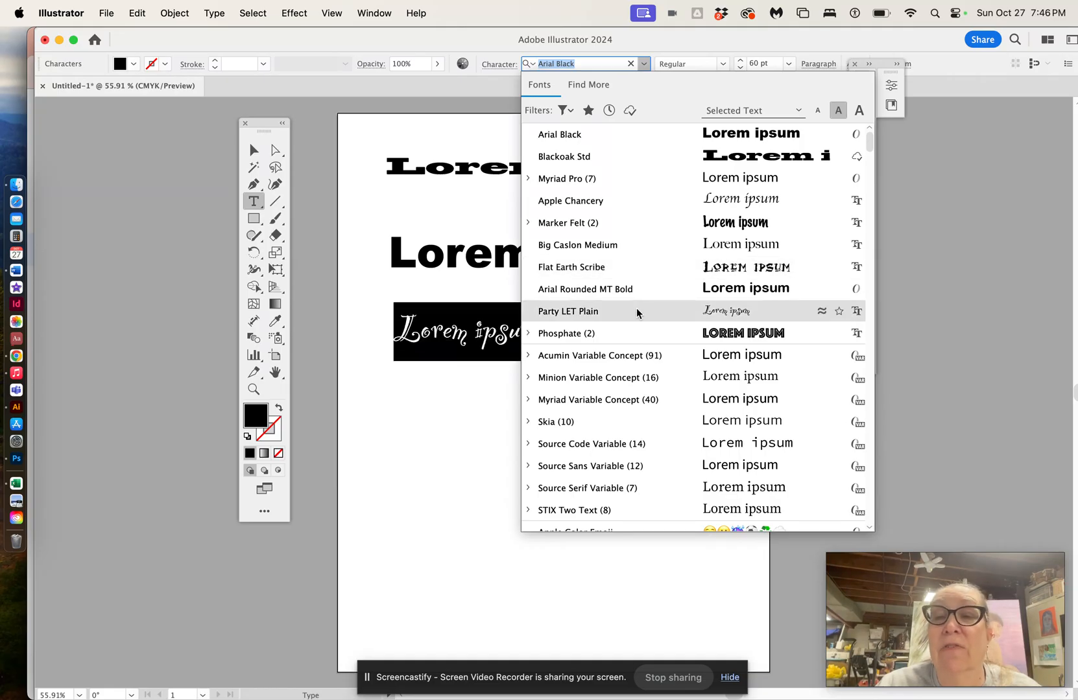
scroll(636, 313, down, 10)
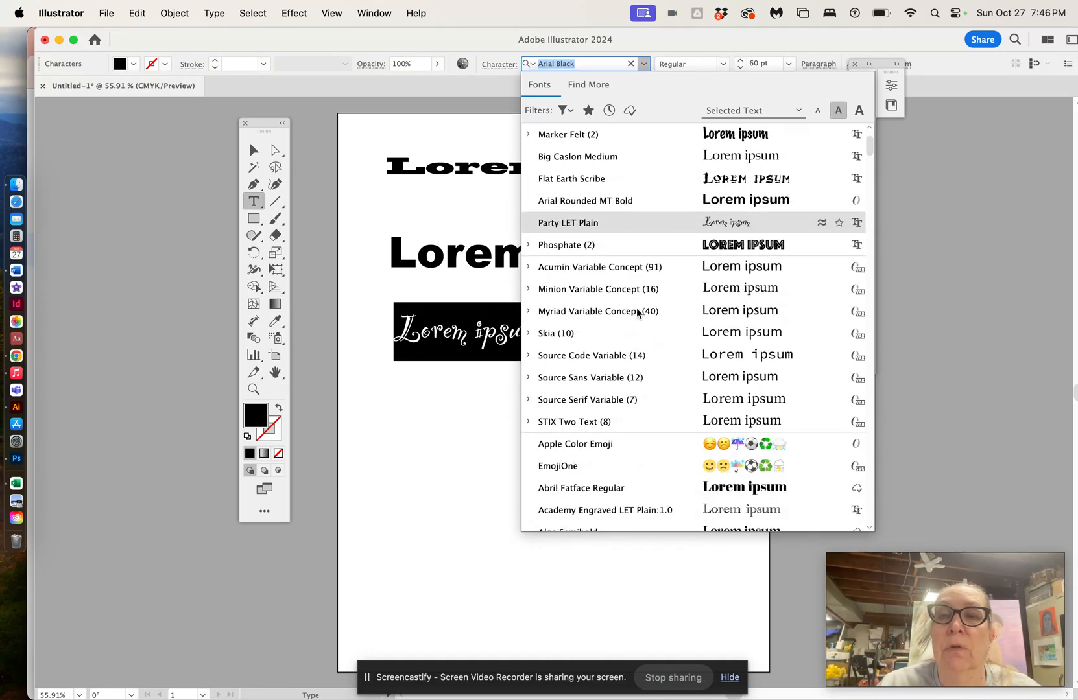
scroll(636, 313, down, 12)
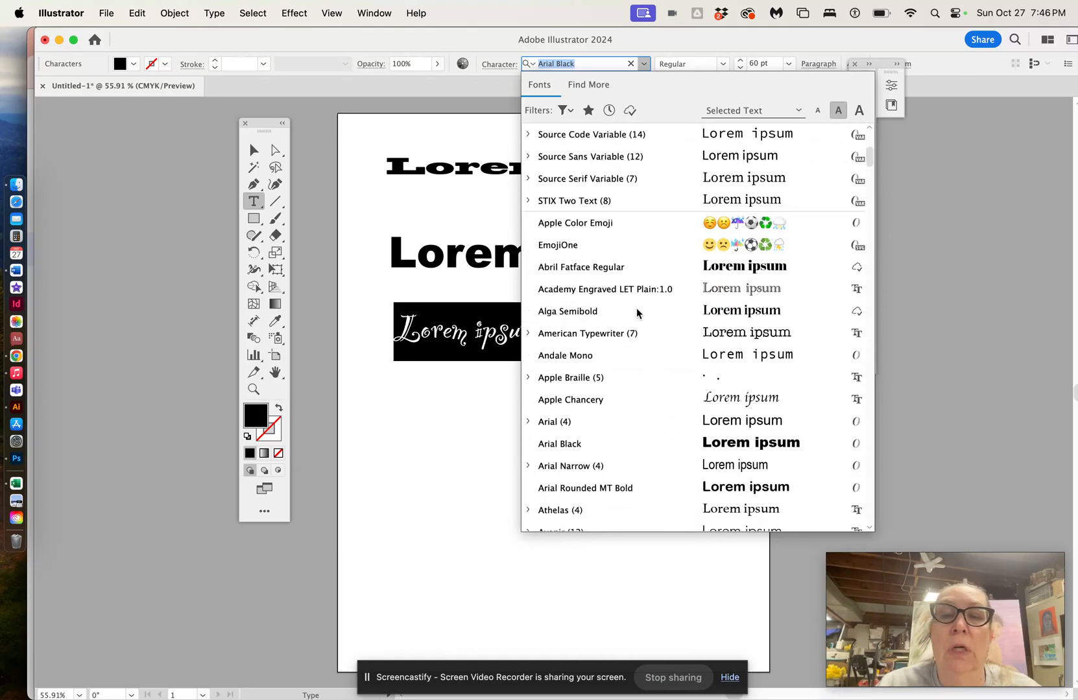
scroll(636, 313, down, 7)
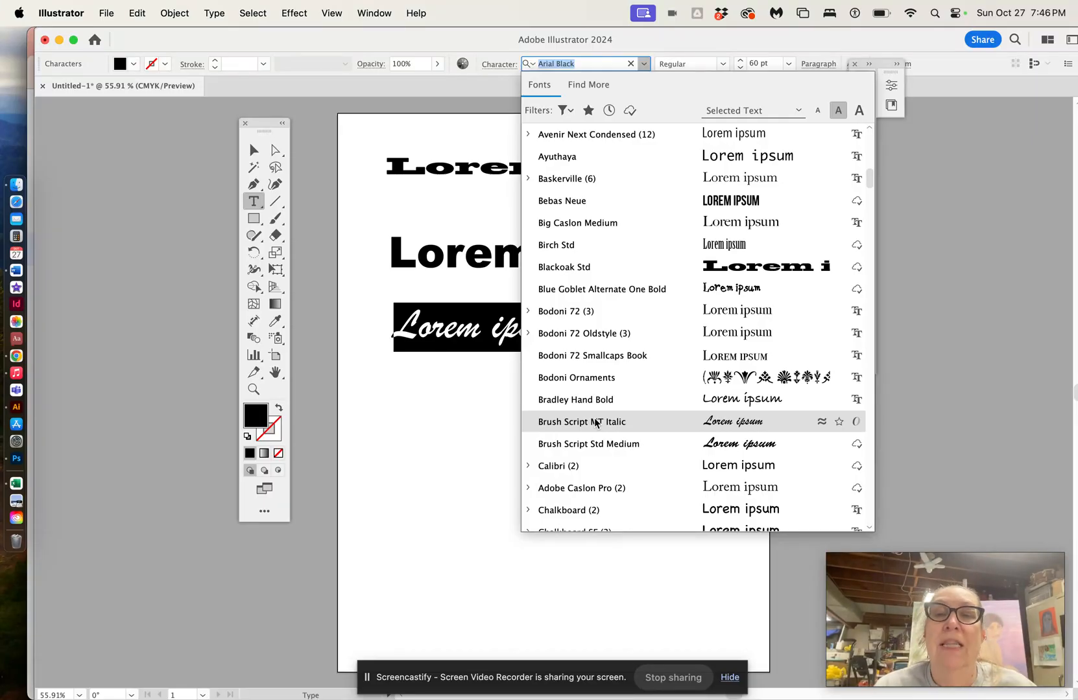
click(595, 423)
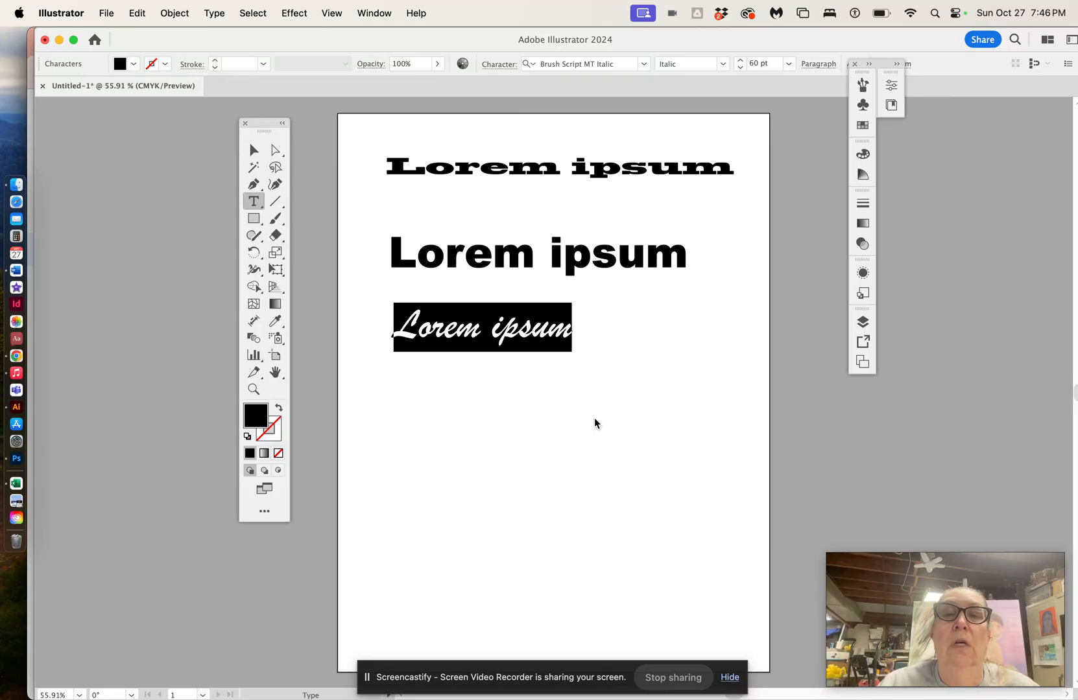
key(Escape)
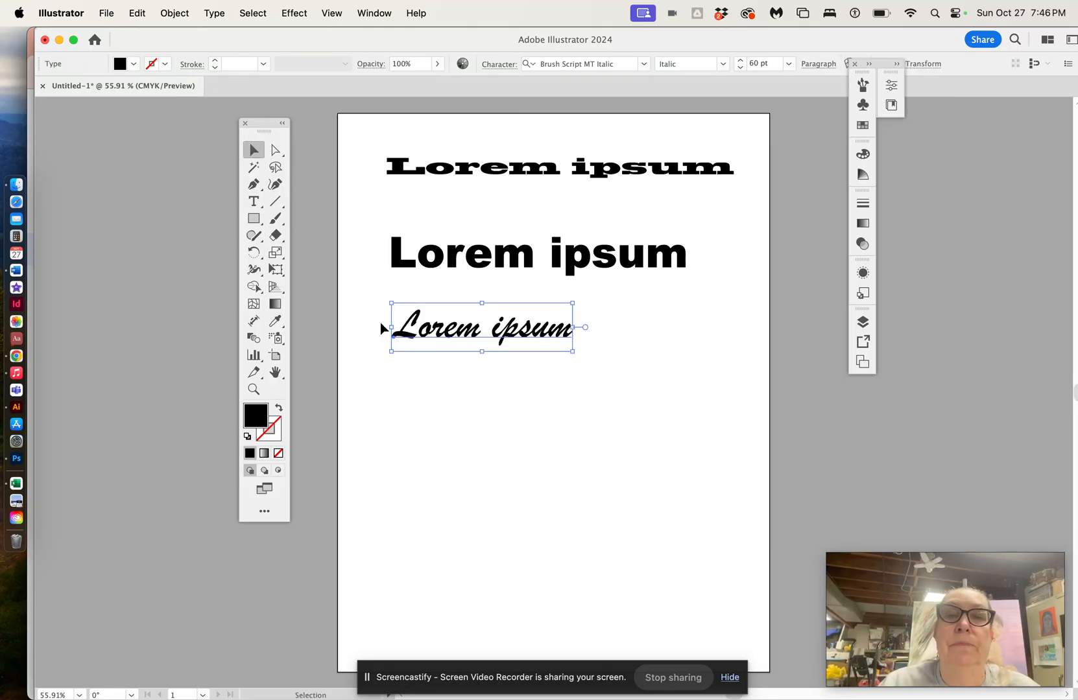
Step: Scale the Brush Script text up by its bounding box to about 96 pt, matching the lines above
drag(572, 352, 689, 381)
click(605, 175)
click(574, 269)
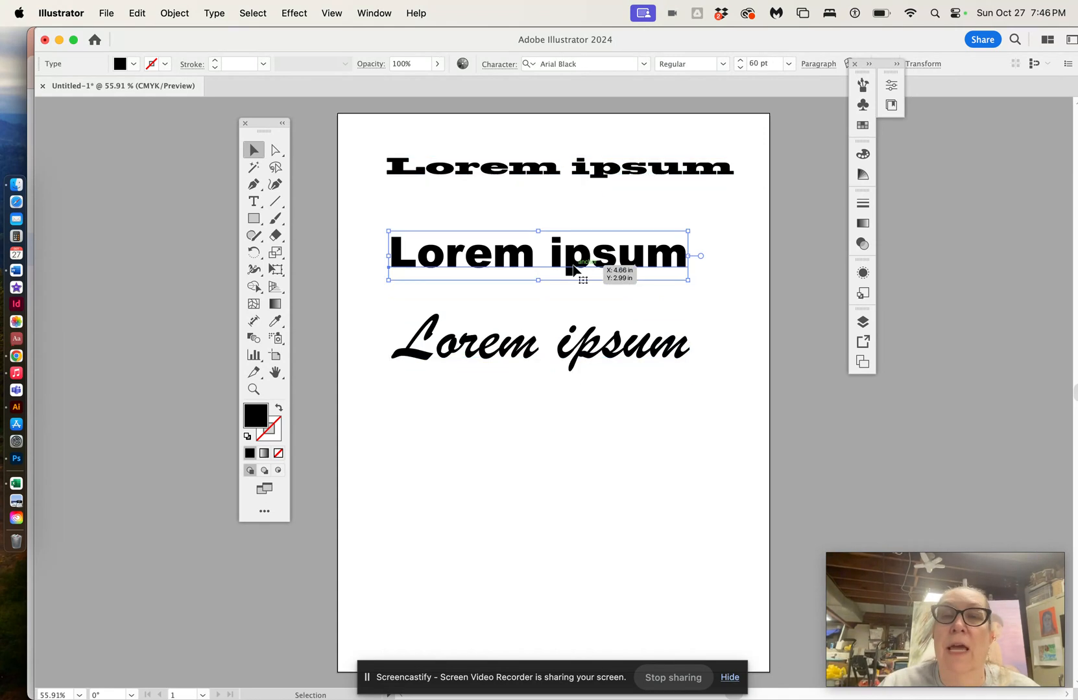
click(534, 353)
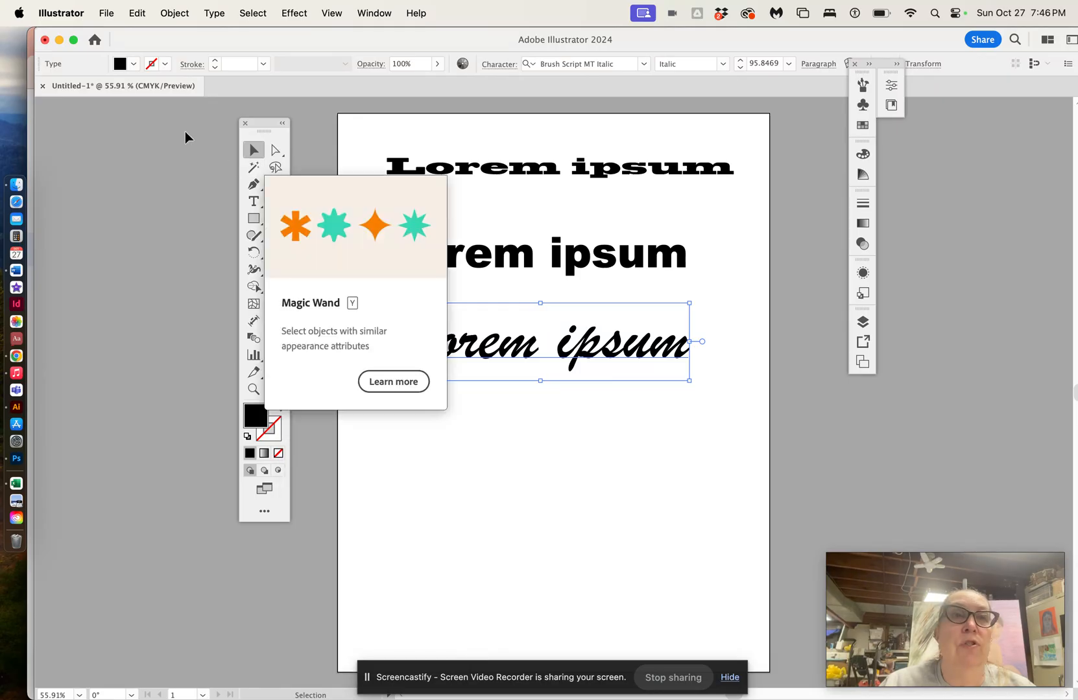
Step: Fill the Brush Script text with a blue chosen in the Color Picker
click(132, 64)
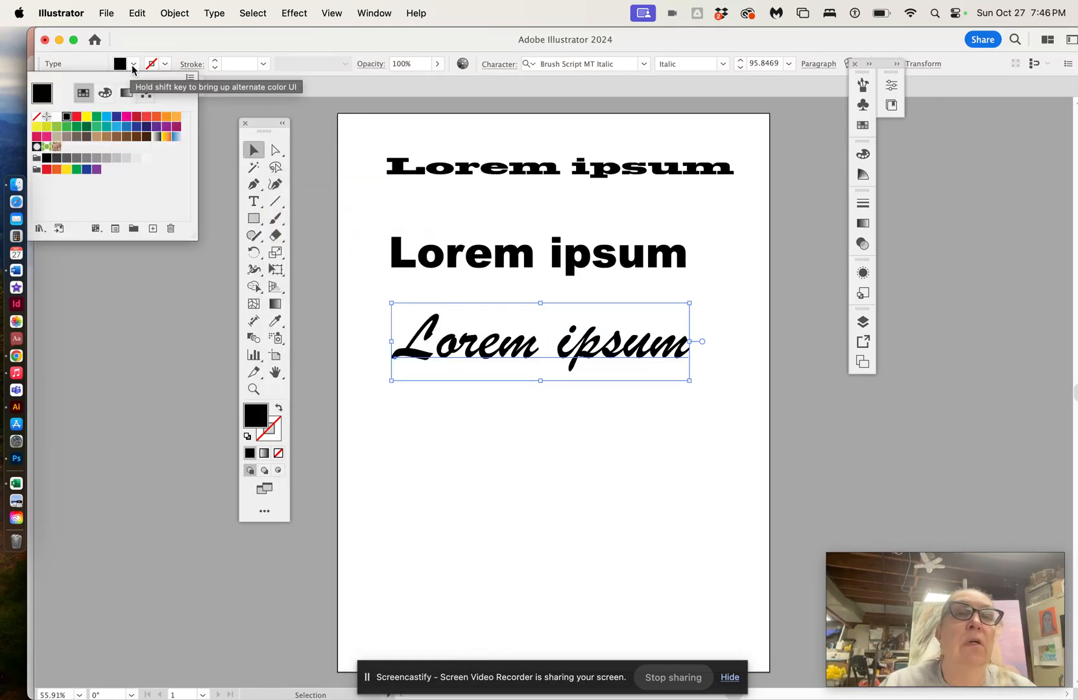
click(127, 122)
double_click(263, 422)
click(504, 382)
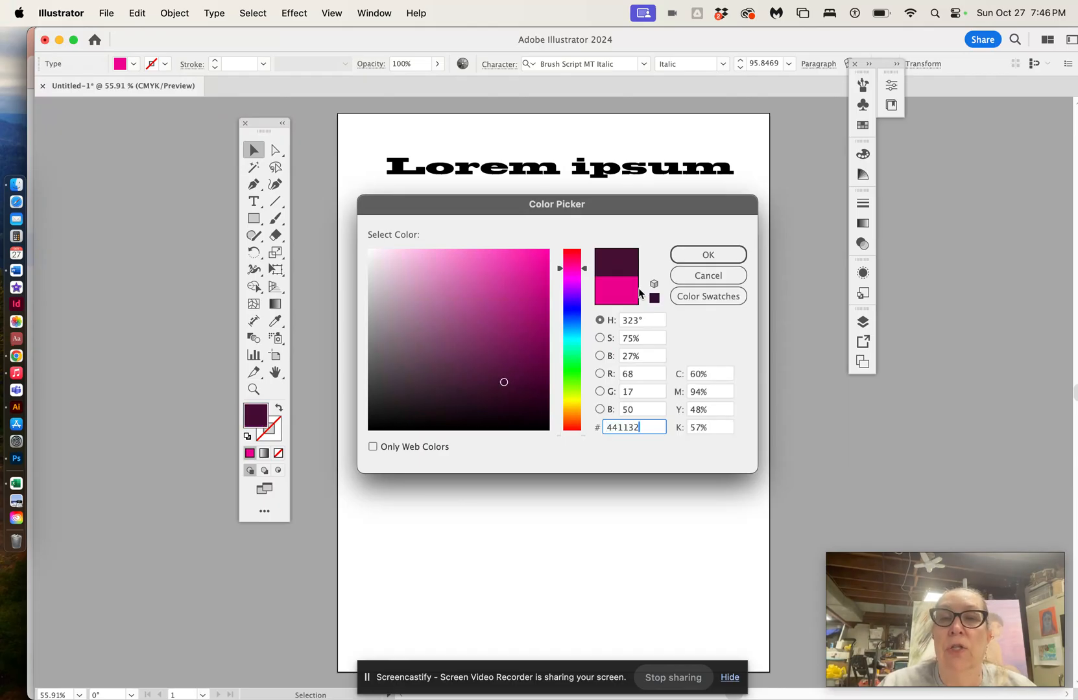
click(576, 287)
drag(577, 292, 575, 310)
click(531, 276)
click(695, 254)
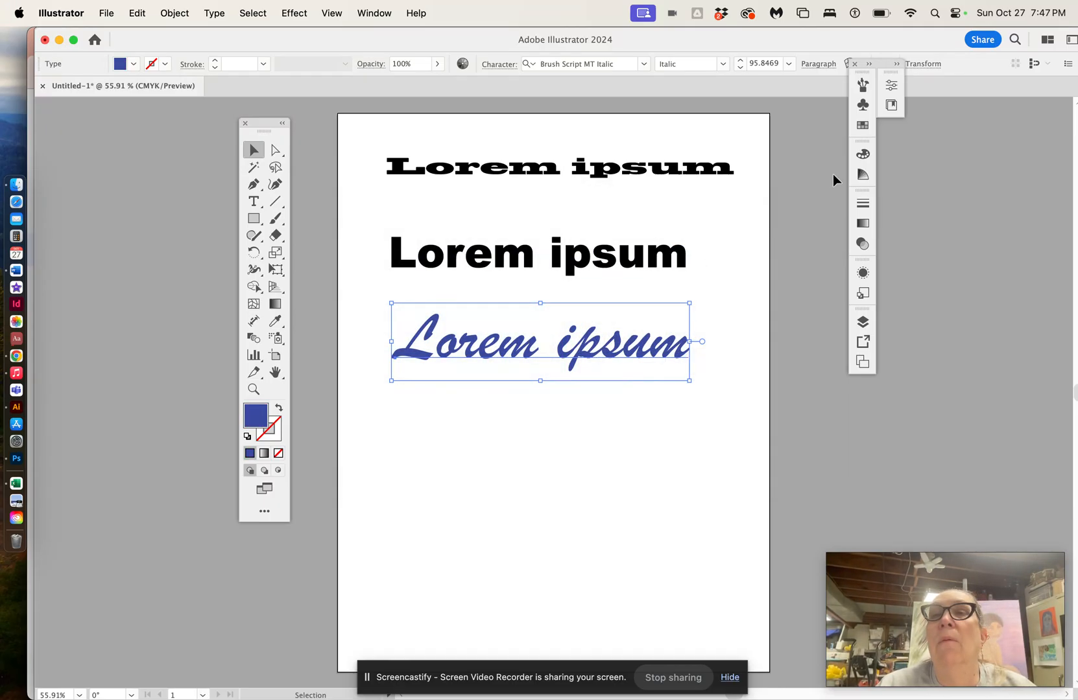
Step: Change the Brush Script text's fill to a purple swatch, then deselect and close the swatches
click(861, 127)
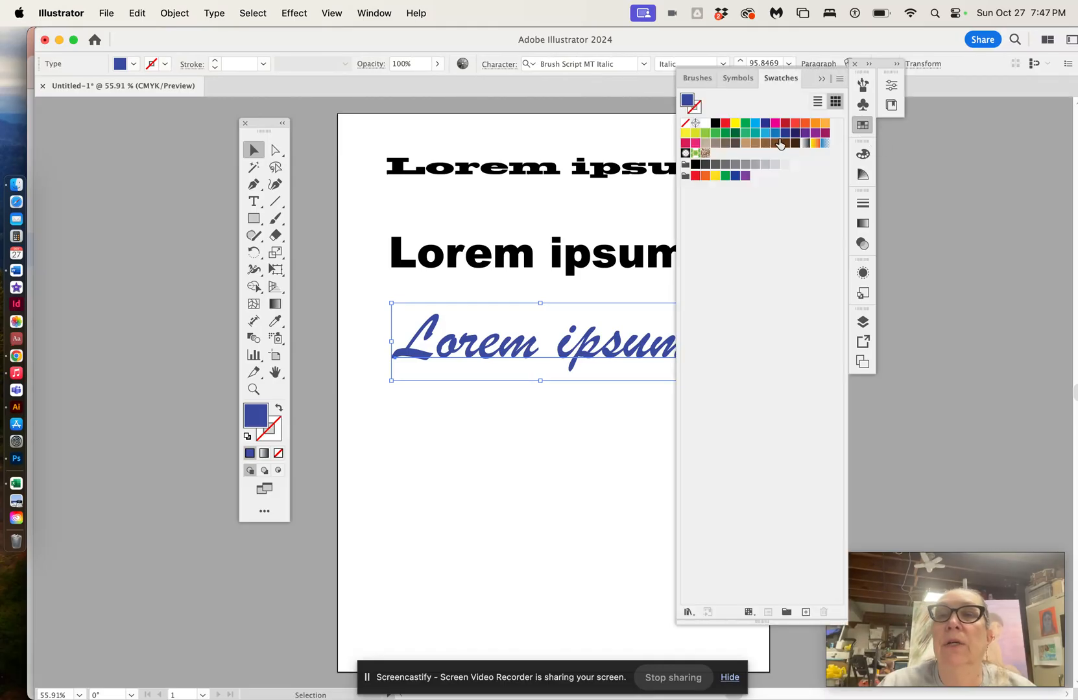
click(816, 134)
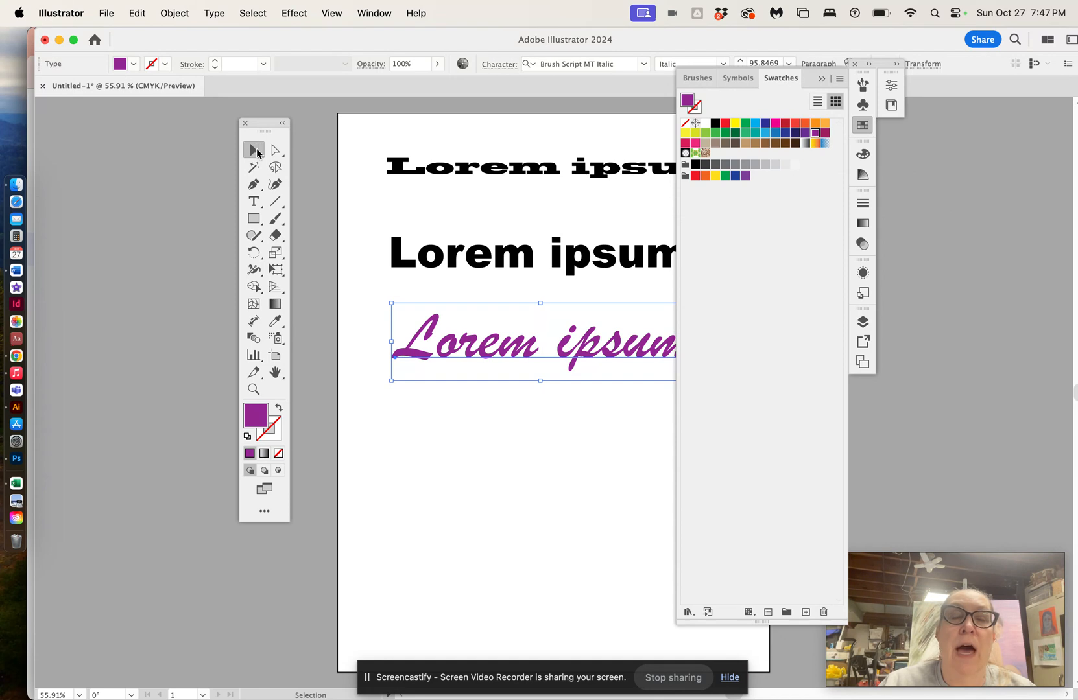
click(352, 145)
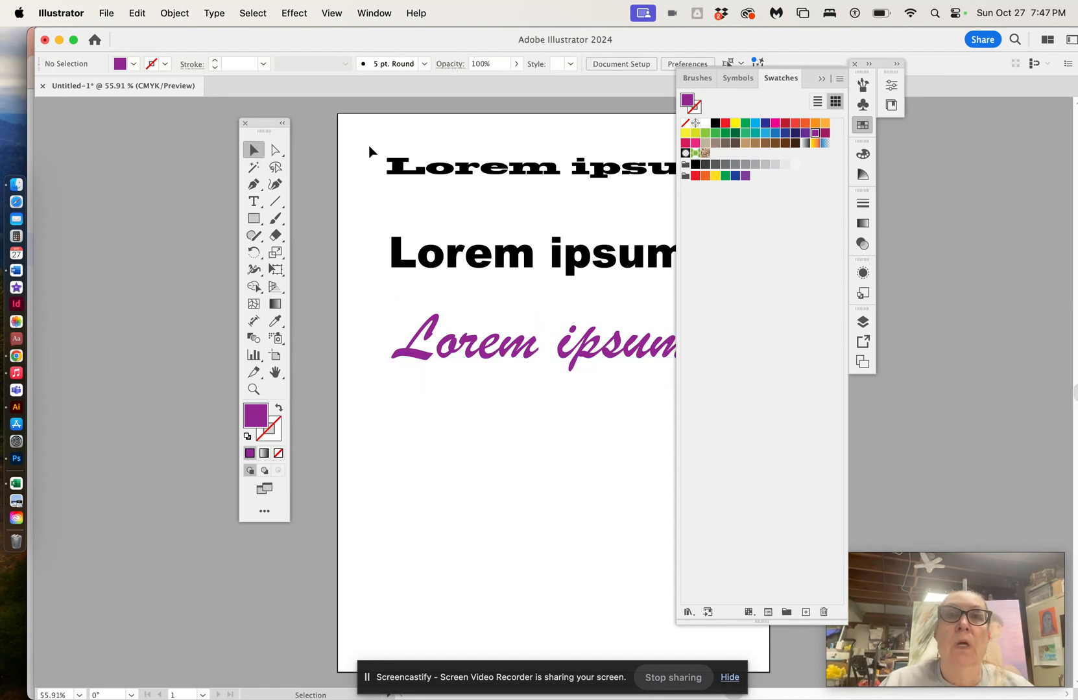
click(820, 83)
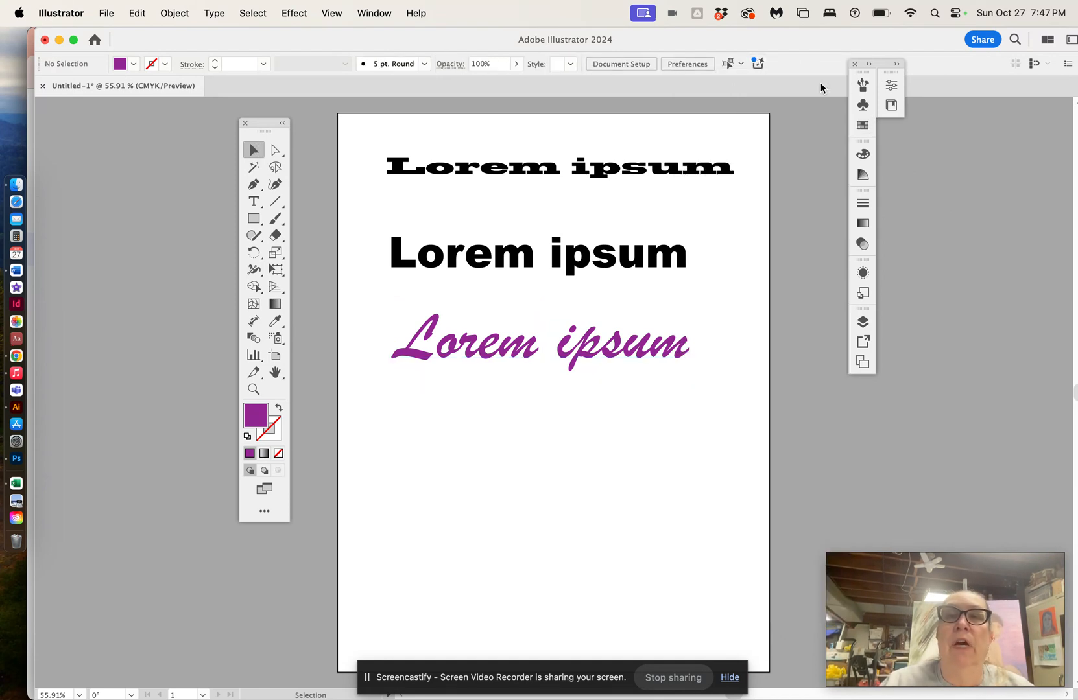
Step: Delete all three text lines from the artboard
drag(361, 151, 723, 411)
key(Delete)
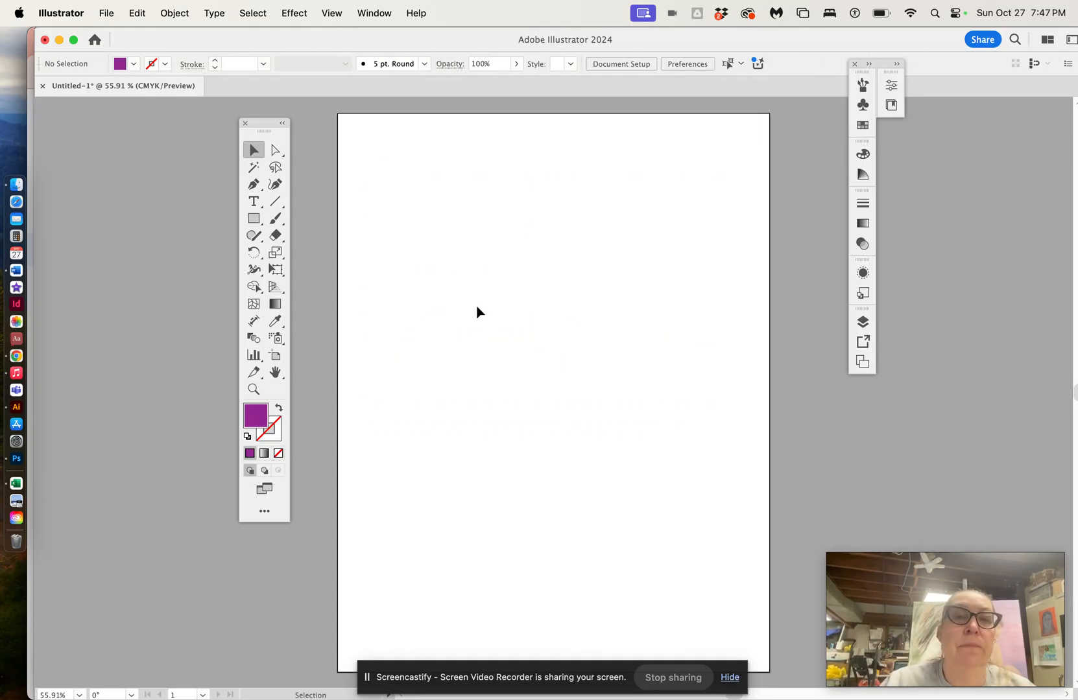
Step: Create a new text line near the top of the artboard reading MY WORD
click(253, 202)
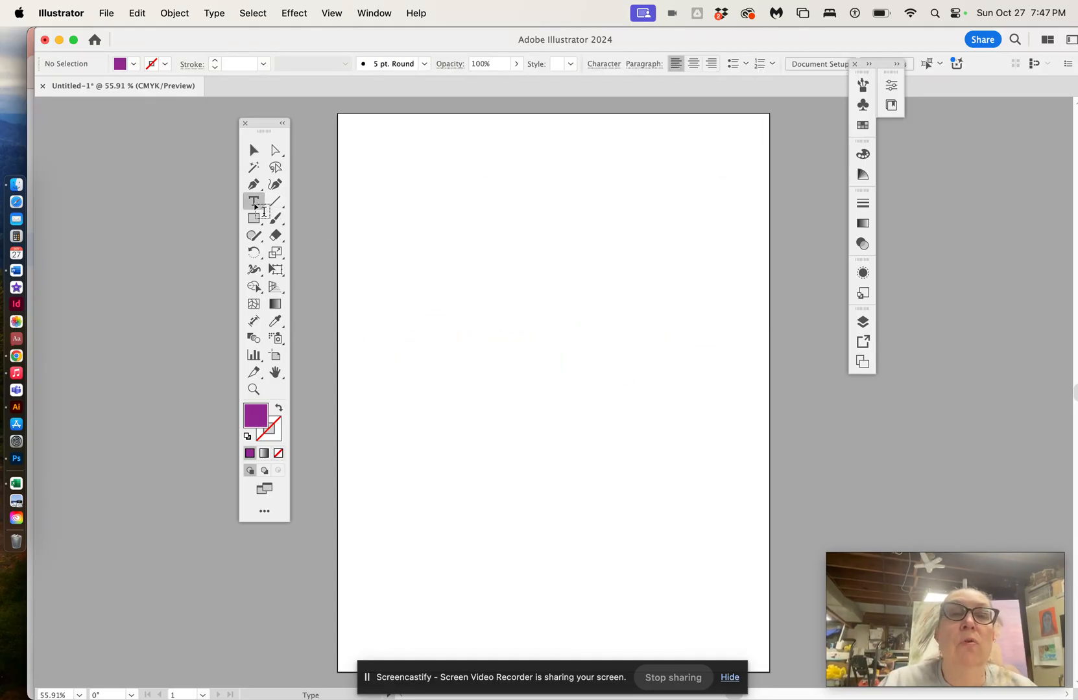
click(396, 241)
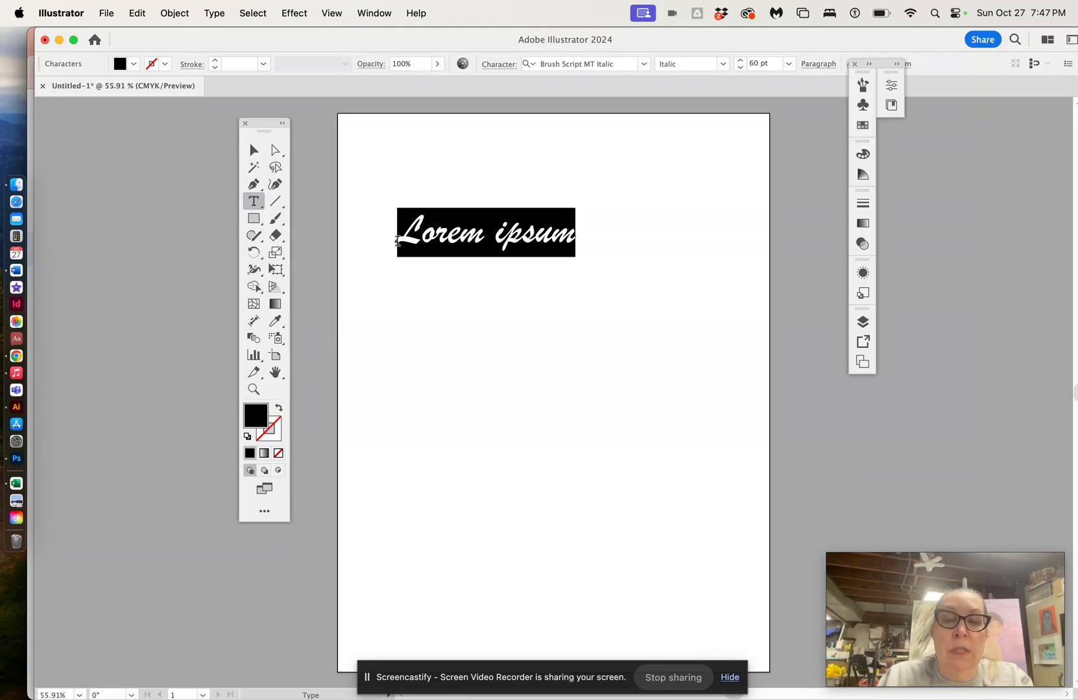
text(My)
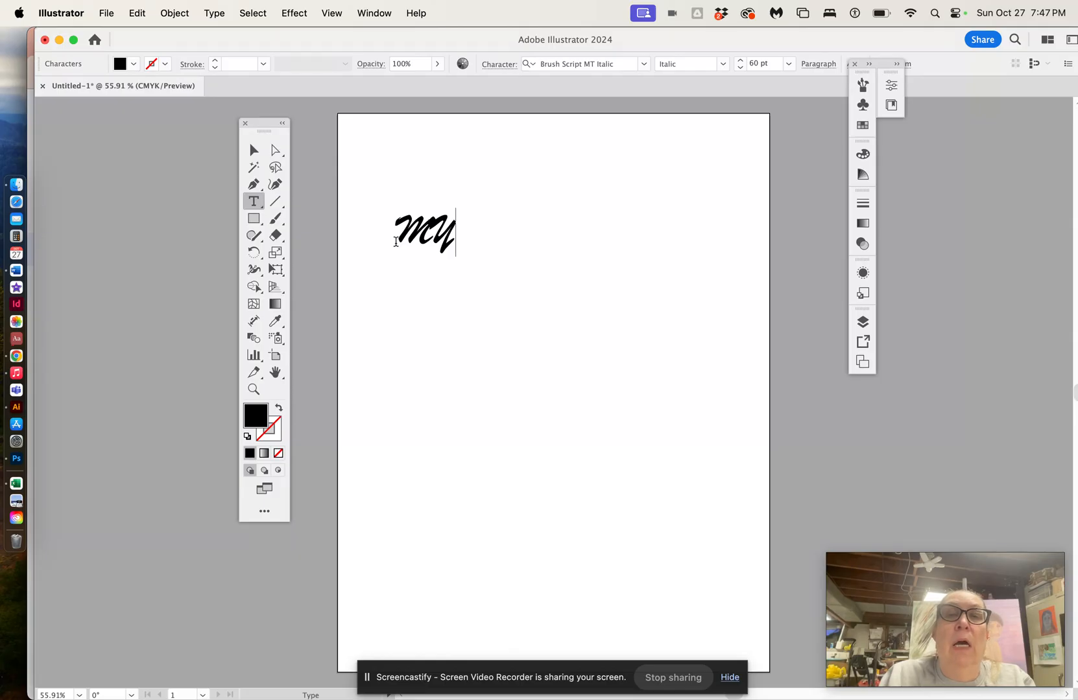
text( wo)
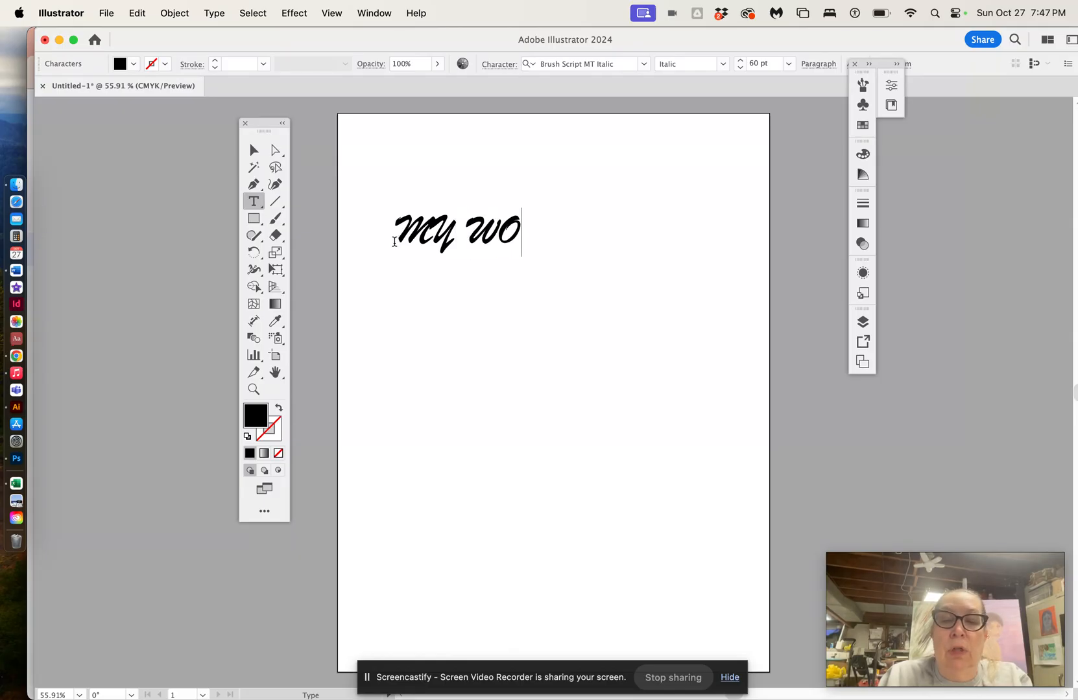
text(rd)
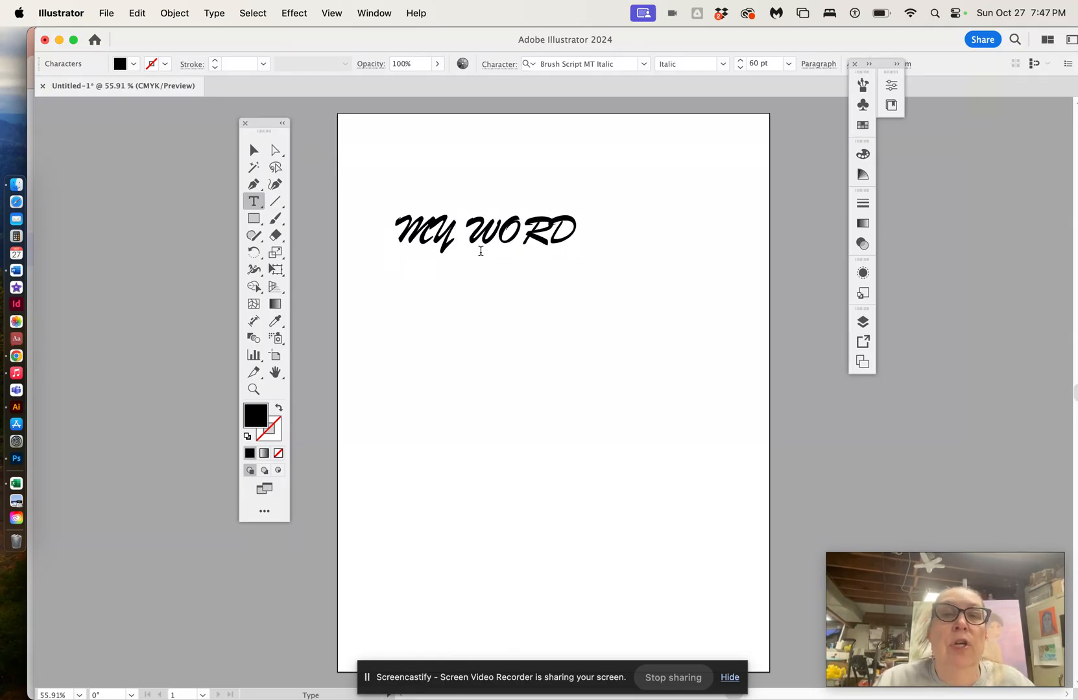
Step: Set the MY WORD text's font to Arial Black and increase its size to 91 pt
drag(575, 225, 397, 232)
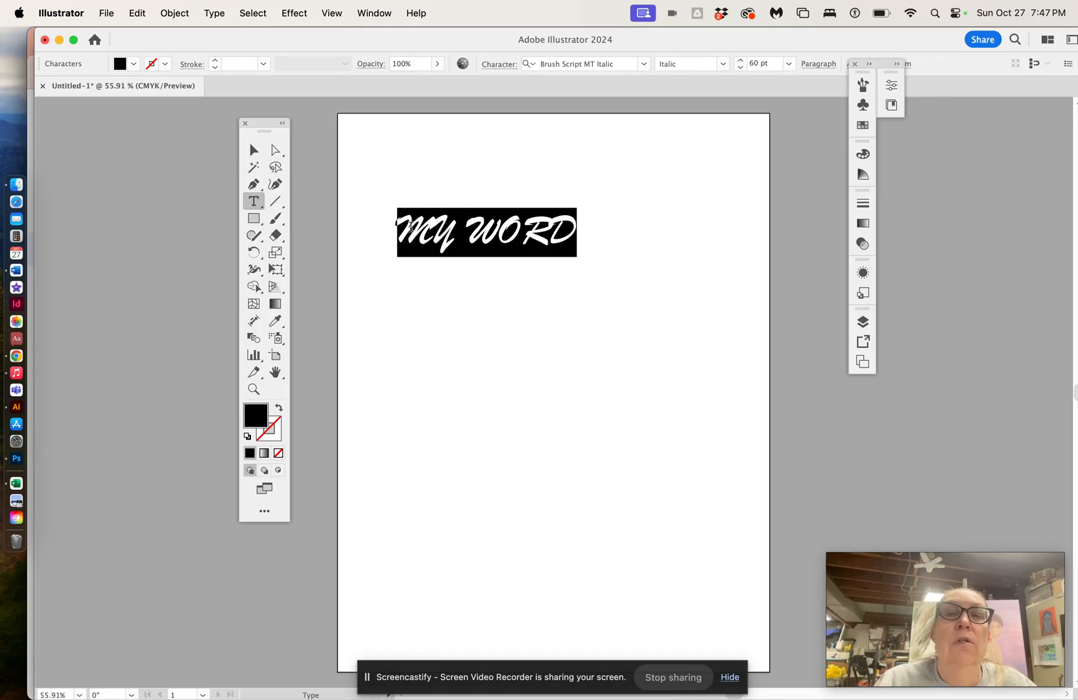
click(642, 64)
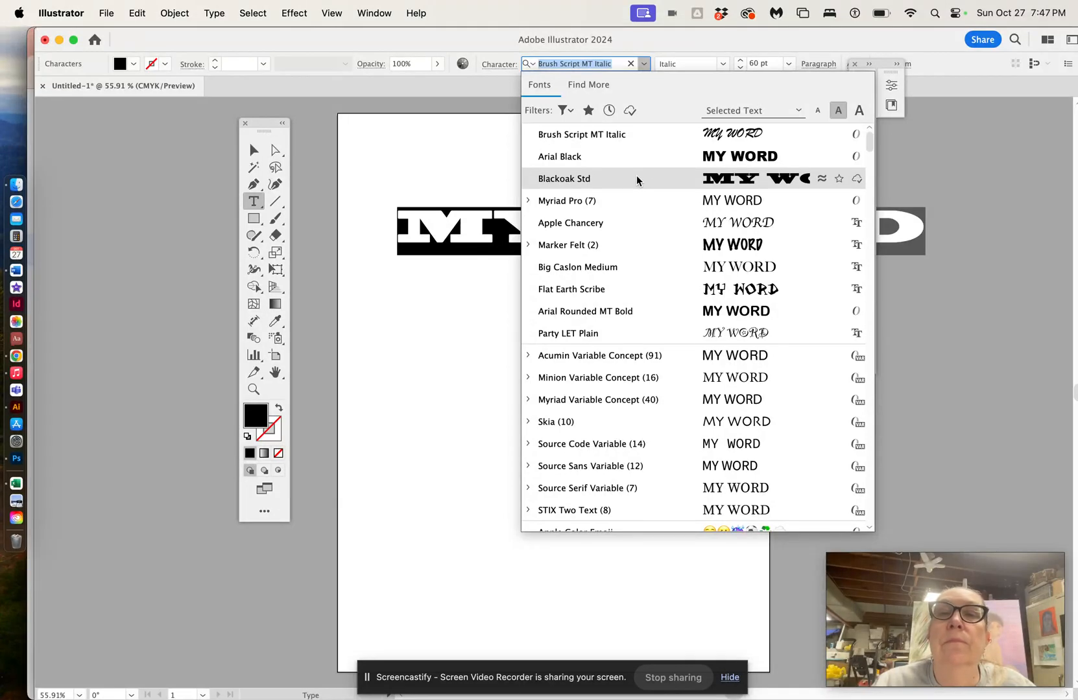
click(634, 158)
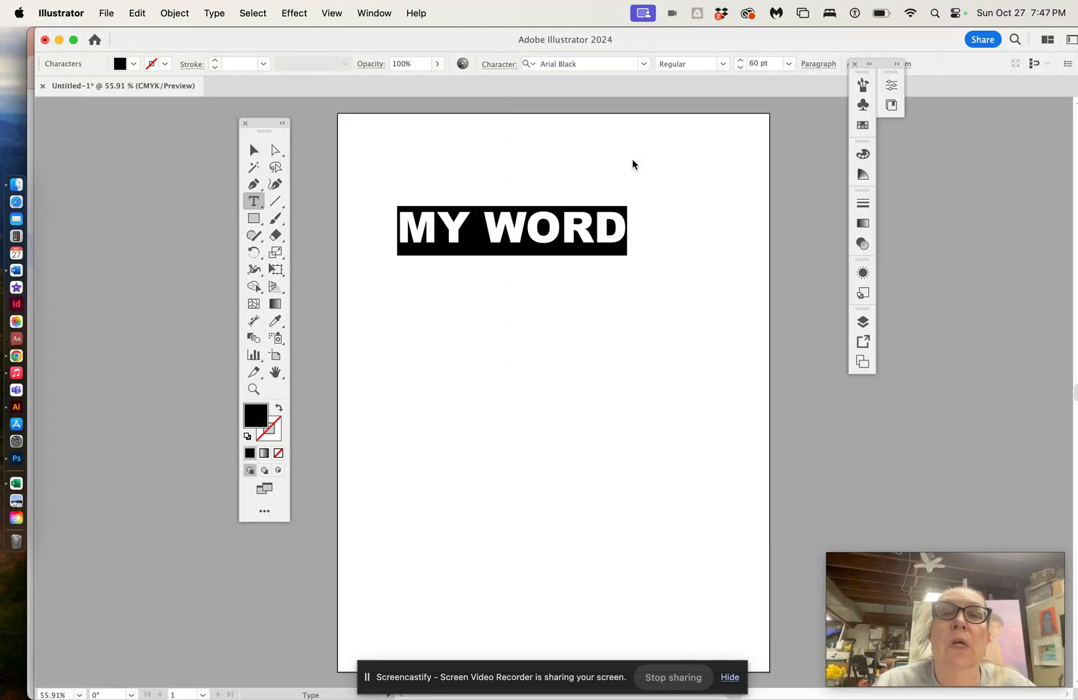
click(741, 61)
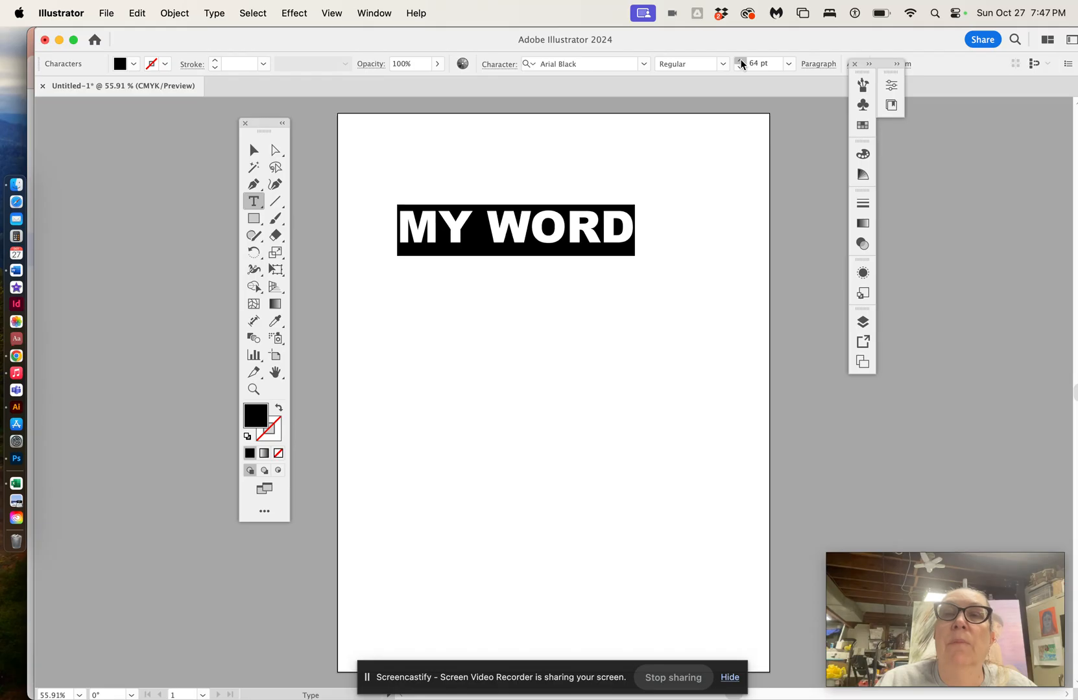
click(742, 61)
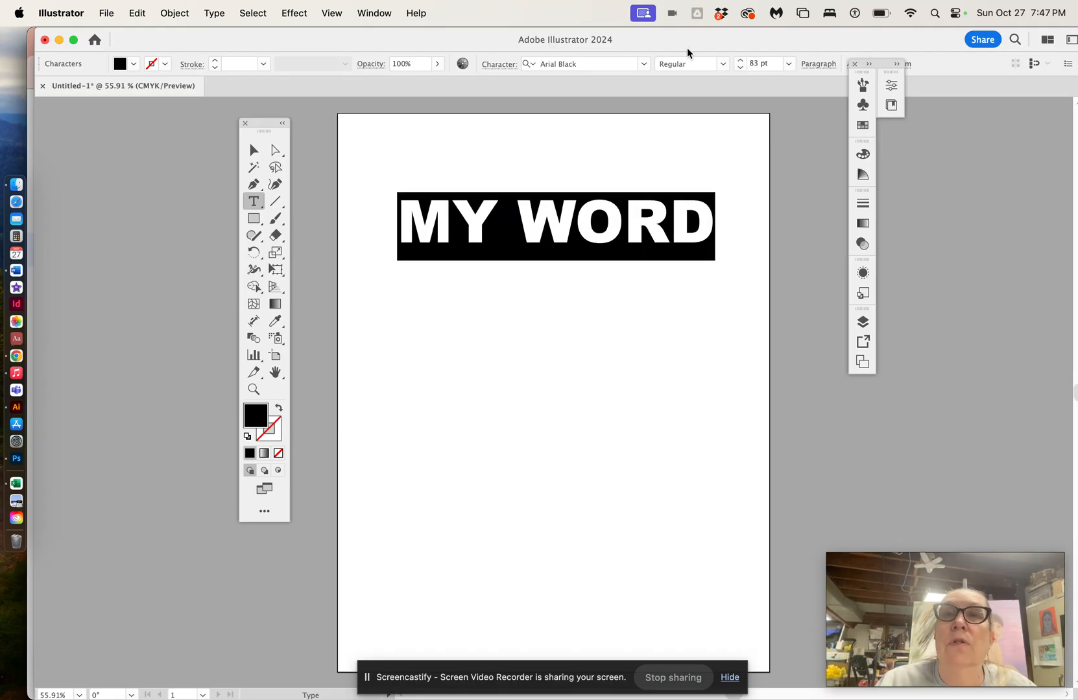
click(741, 62)
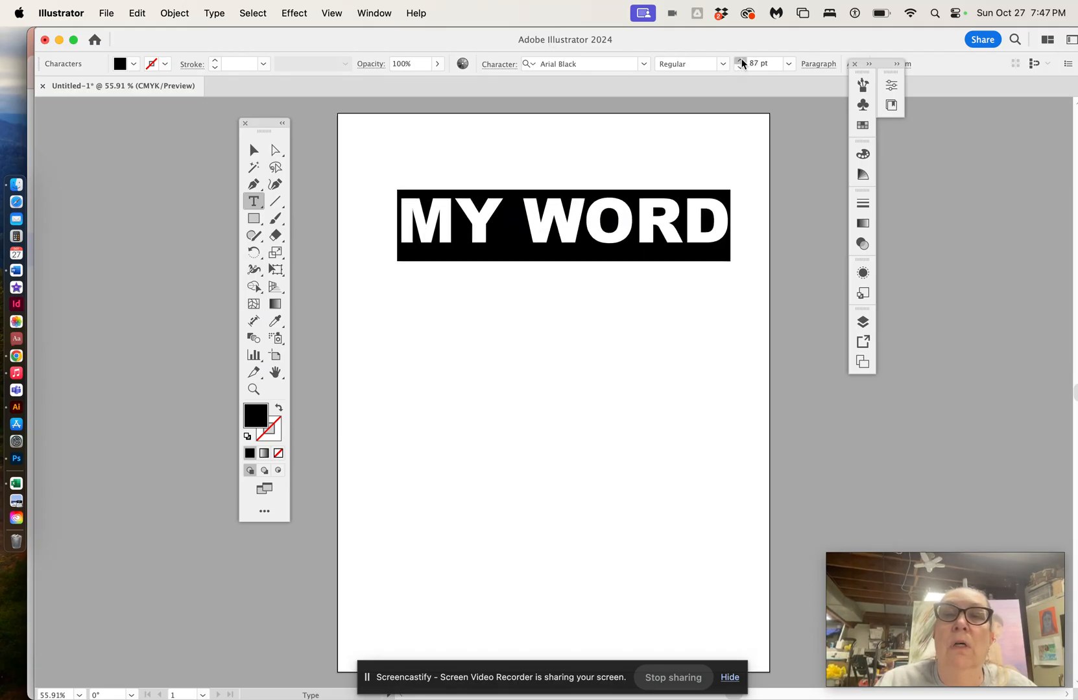
click(741, 62)
Step: Move the MY WORD text left and stretch its bounding box taller and wider to fill the artboard's width
click(253, 149)
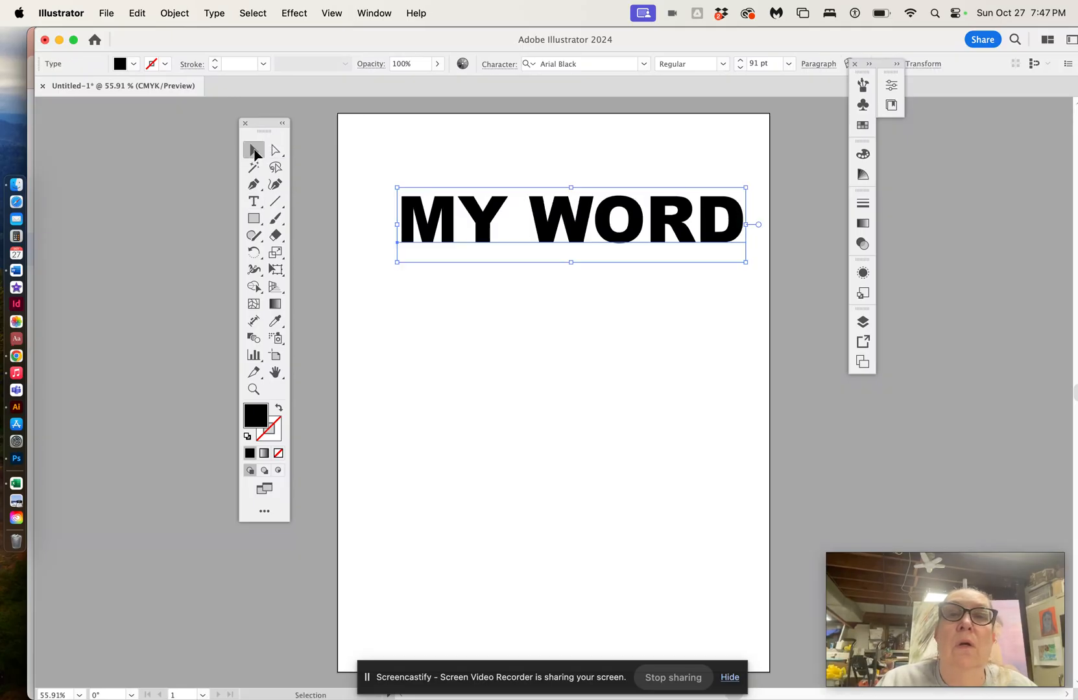
drag(544, 236, 519, 236)
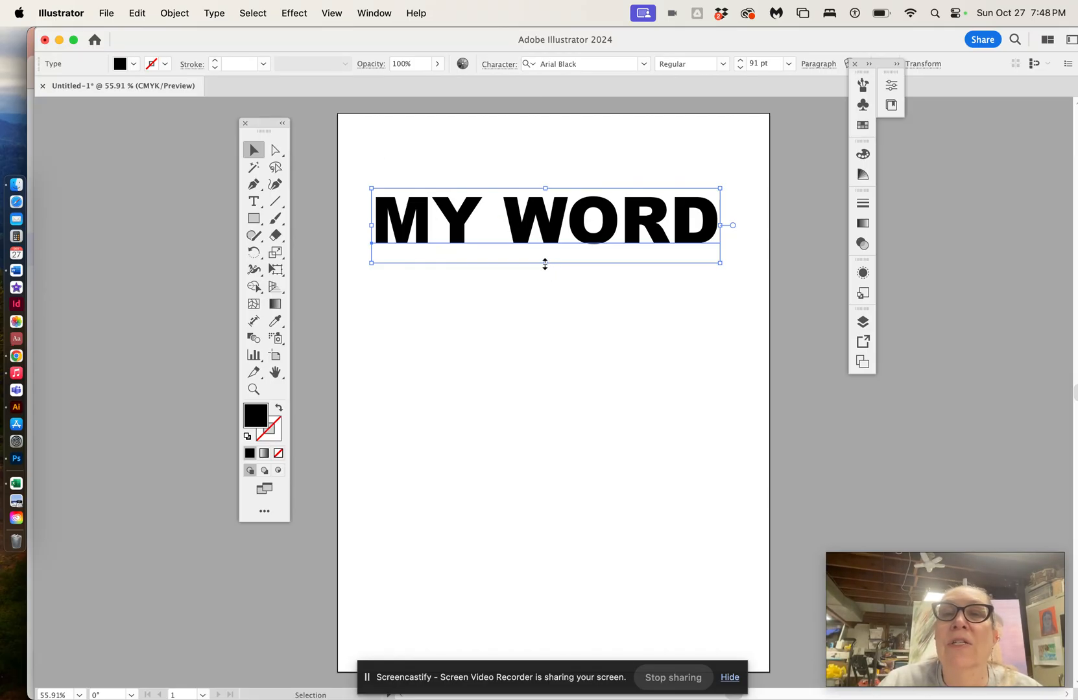
drag(545, 264, 559, 327)
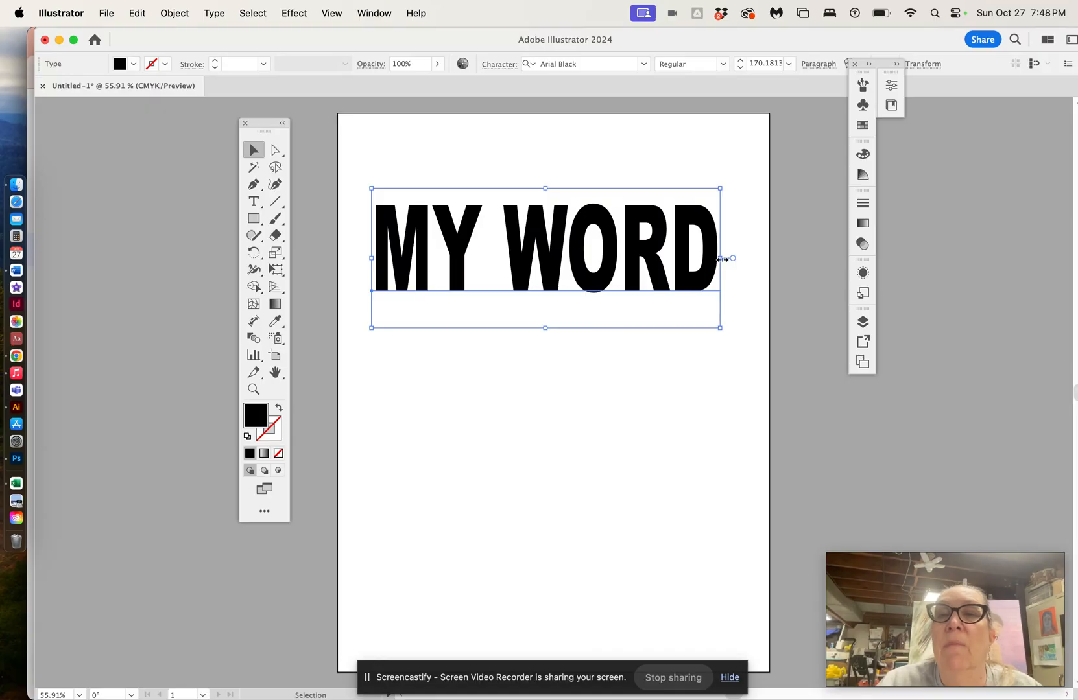
drag(717, 258, 747, 259)
drag(372, 258, 355, 258)
drag(552, 328, 553, 373)
click(494, 147)
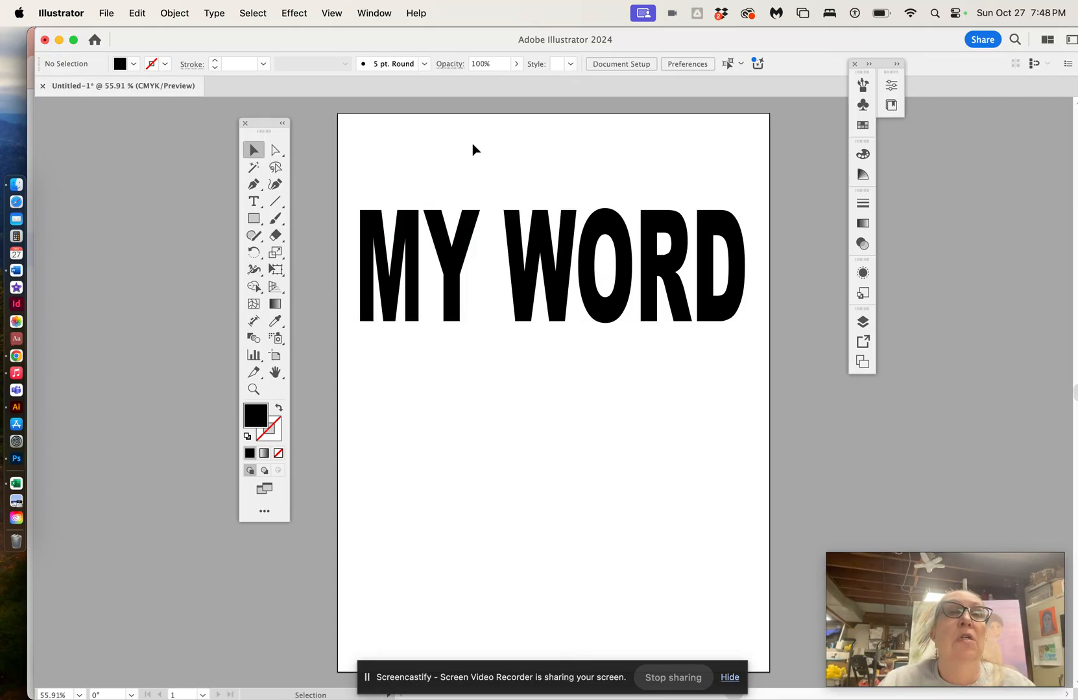
Step: Place the rose photo from Photos onto the artboard so it covers the text
click(106, 13)
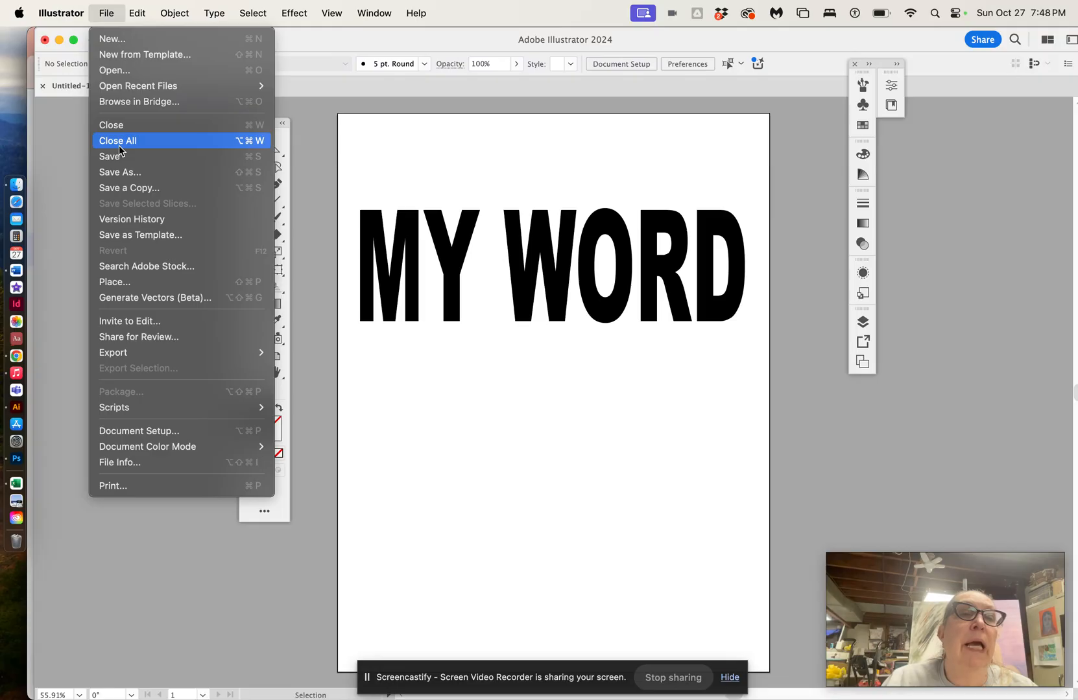
click(133, 280)
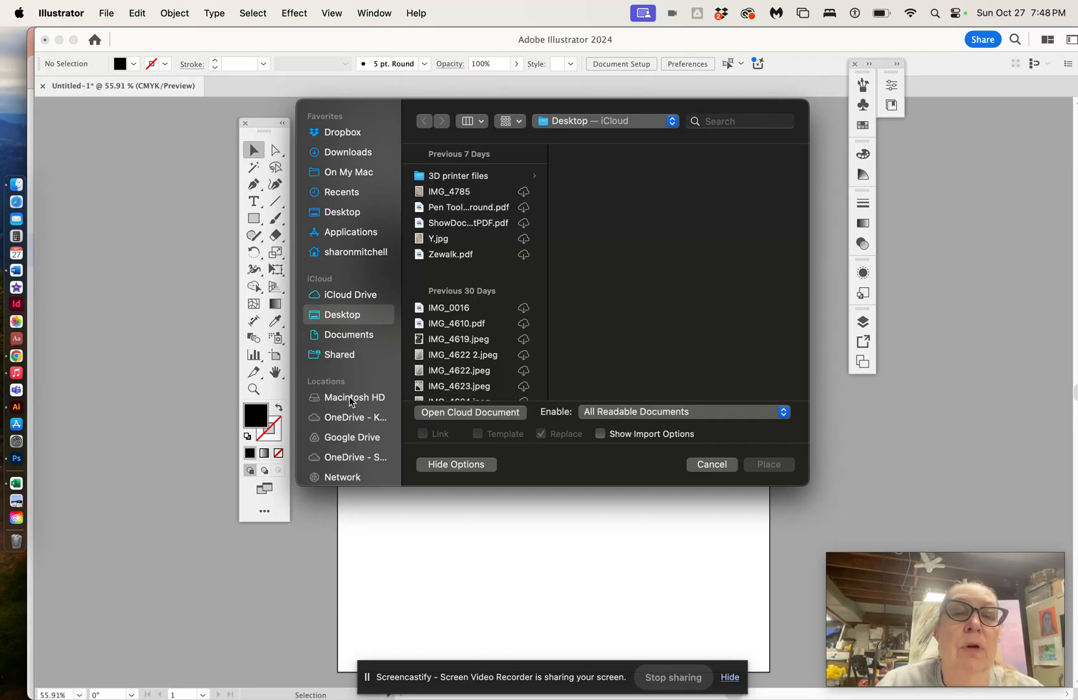
scroll(353, 440, down, 5)
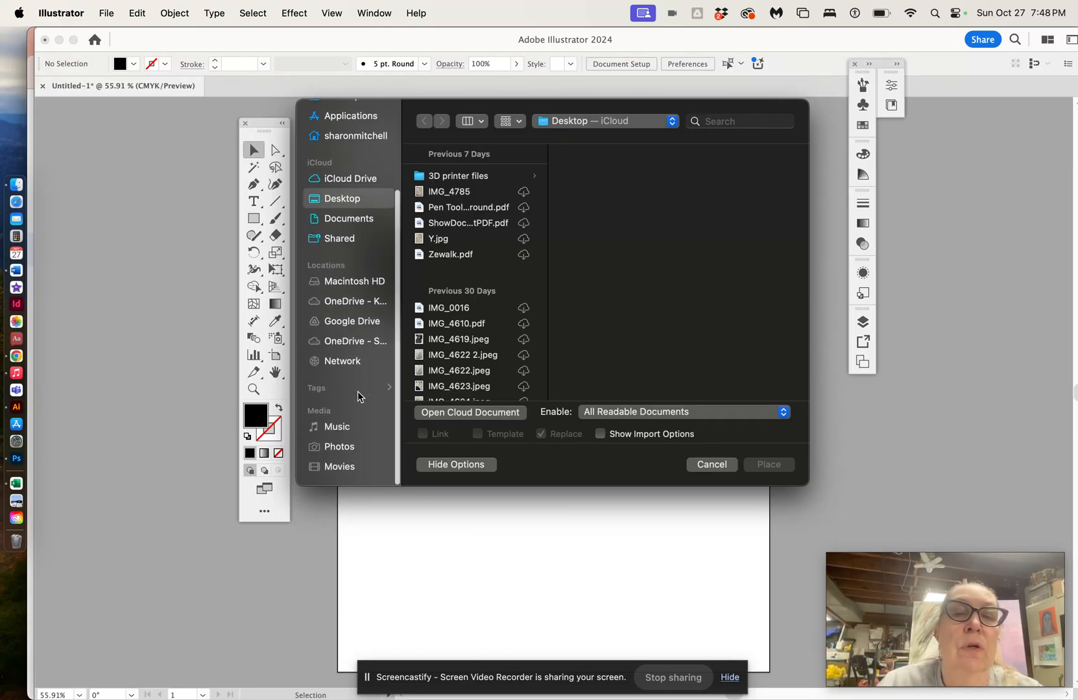
click(350, 450)
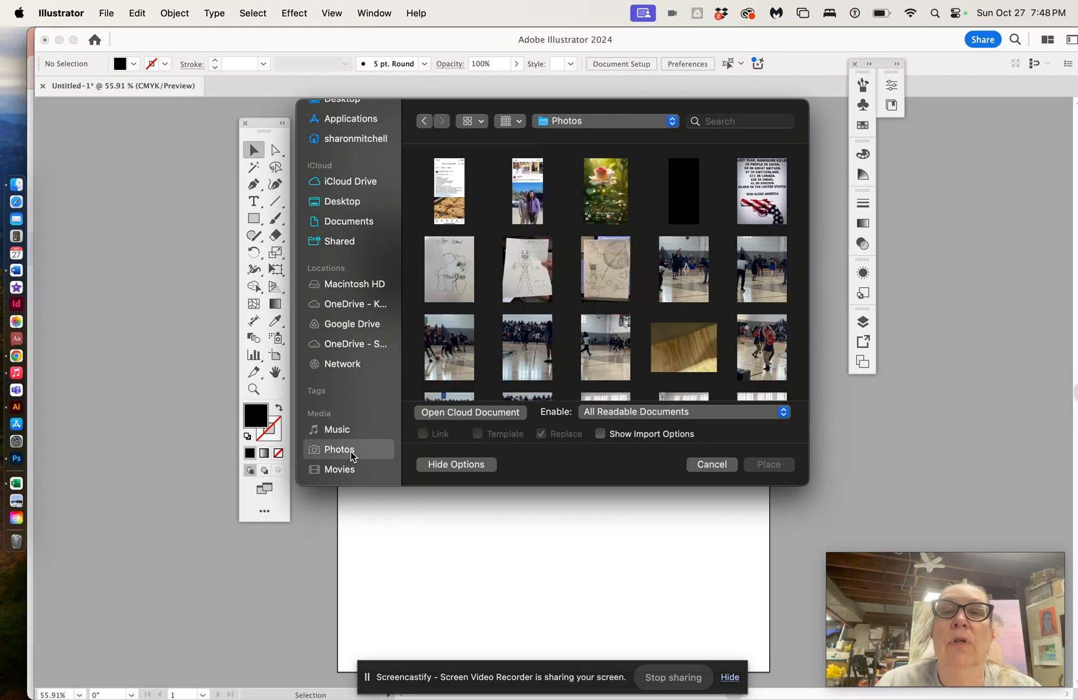
scroll(675, 292, down, 2)
scroll(675, 291, up, 2)
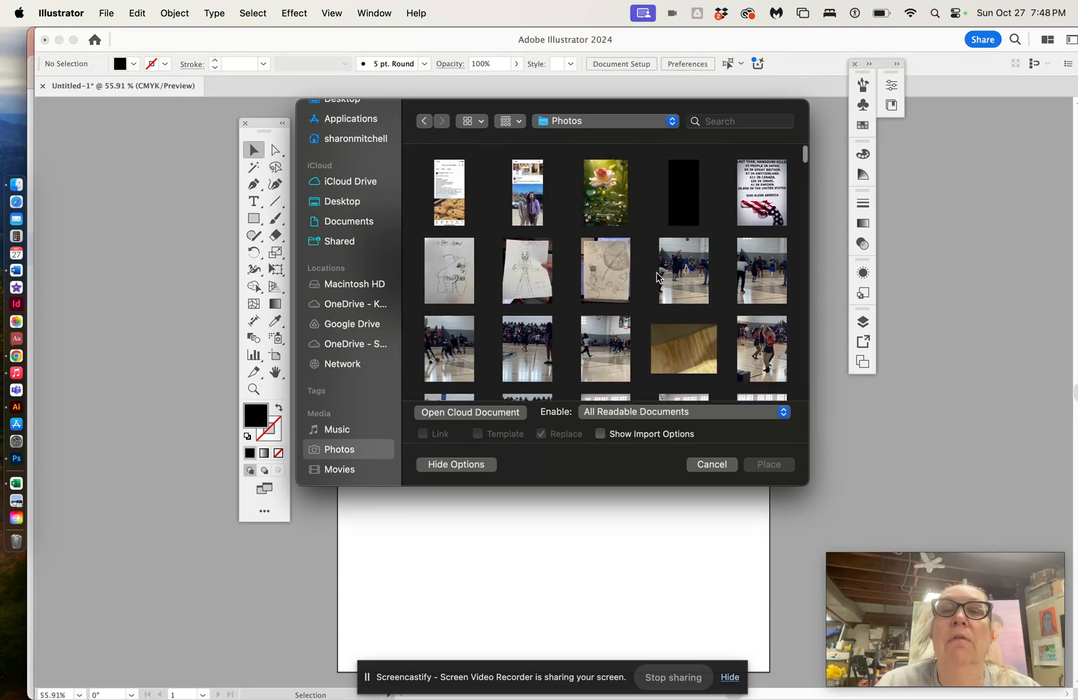
click(608, 195)
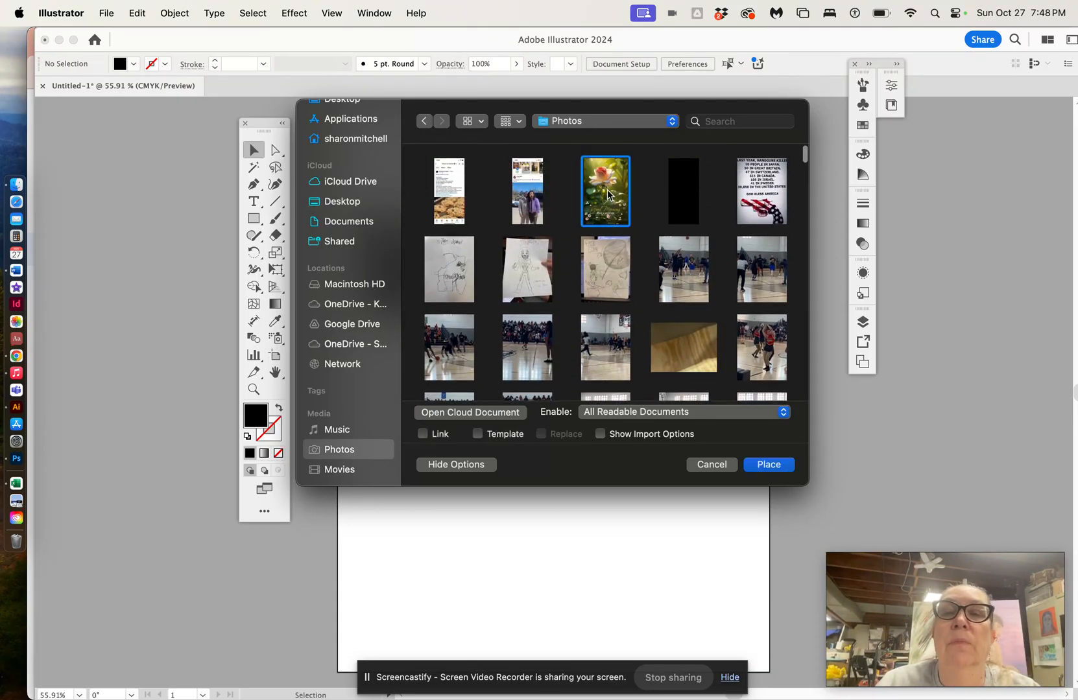
click(775, 464)
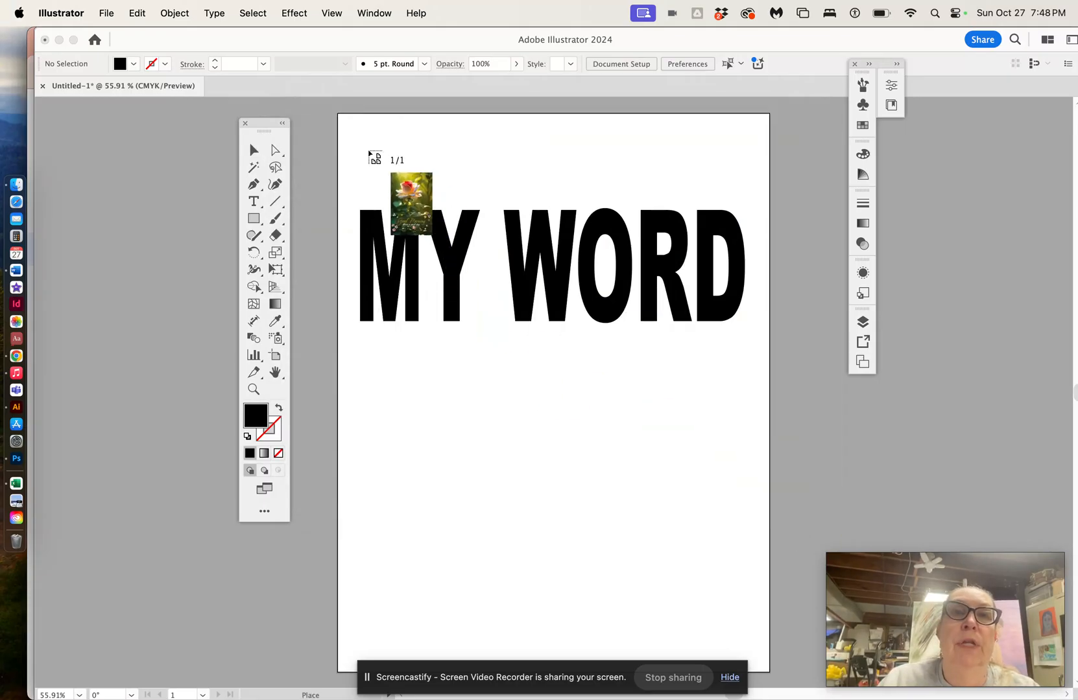
click(368, 149)
drag(654, 344, 567, 259)
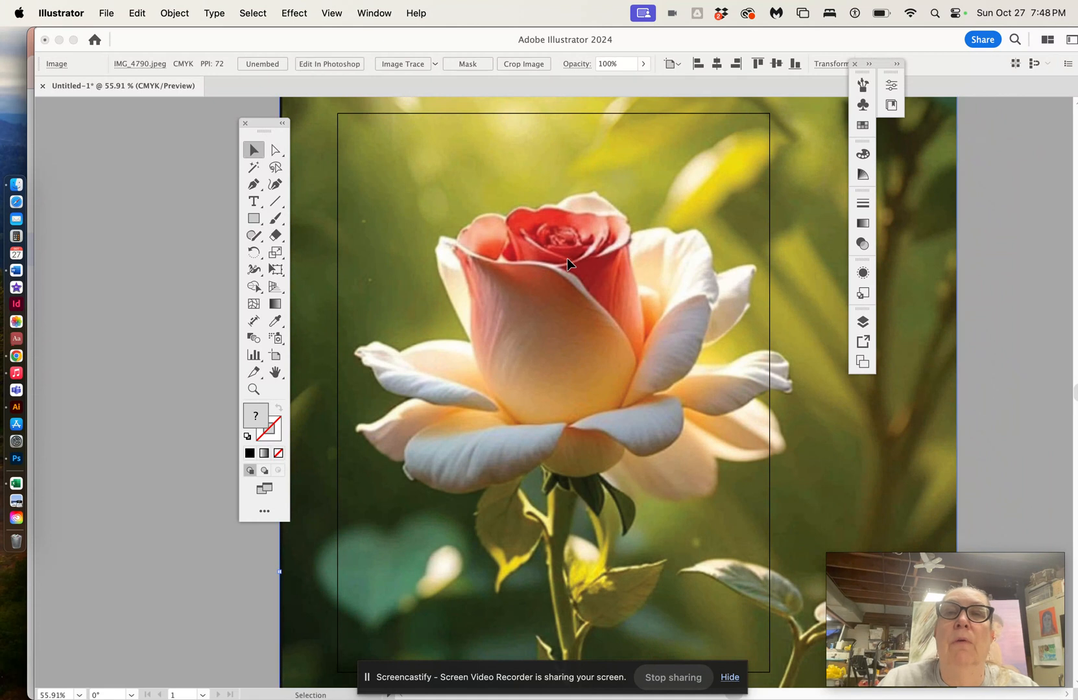
Step: Send the rose image behind the text
click(175, 14)
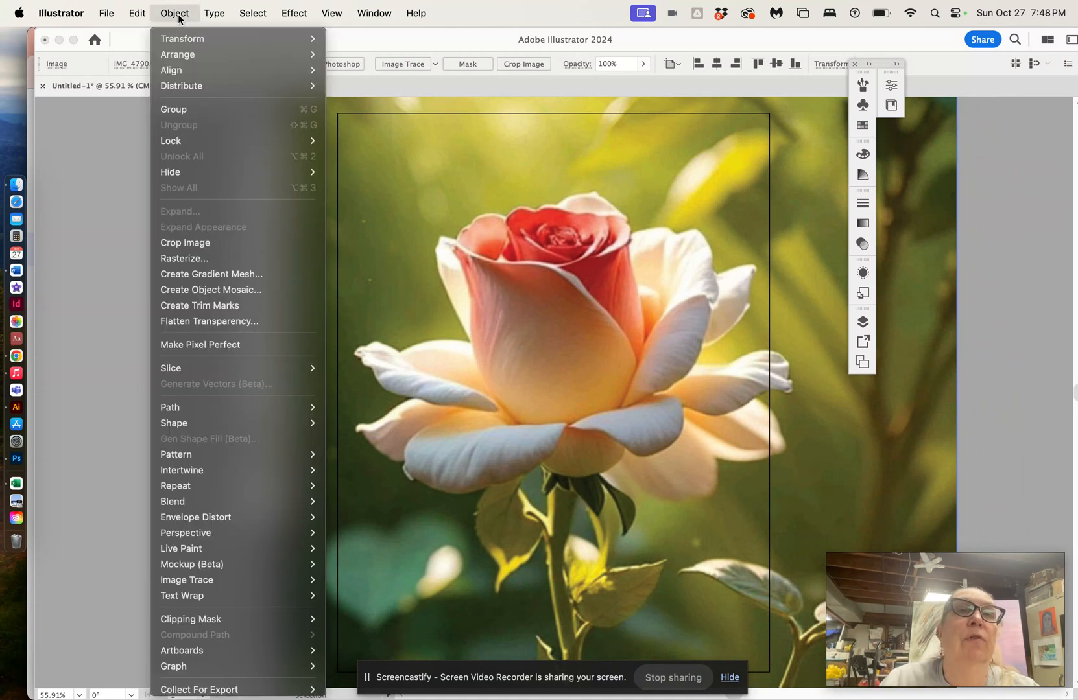
mouse_move(204, 54)
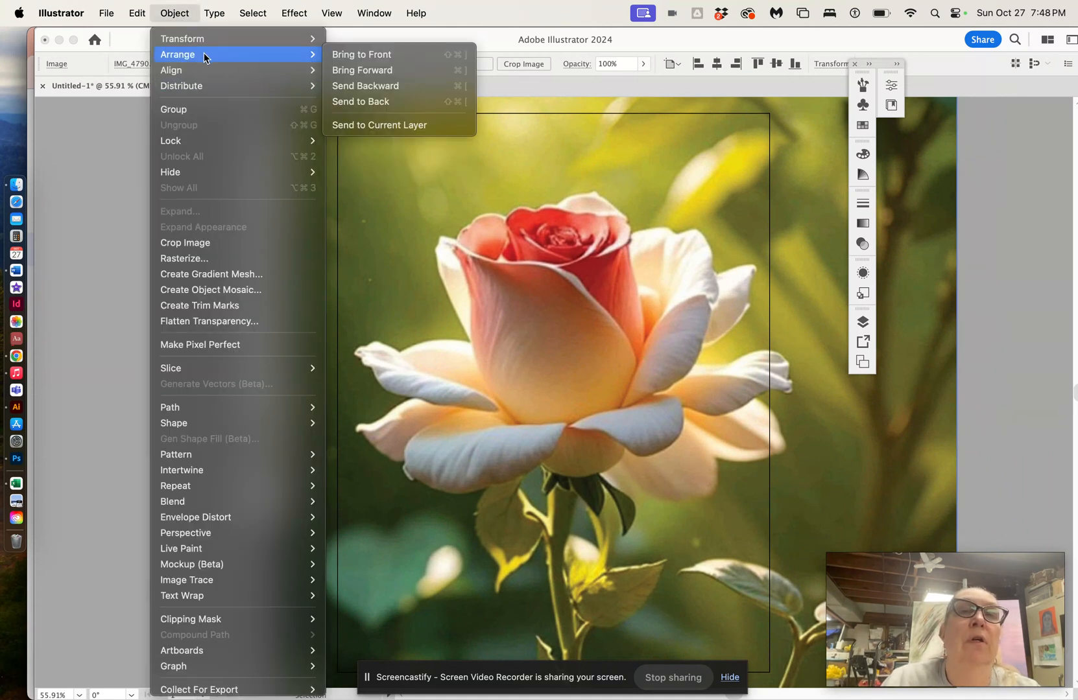
click(356, 101)
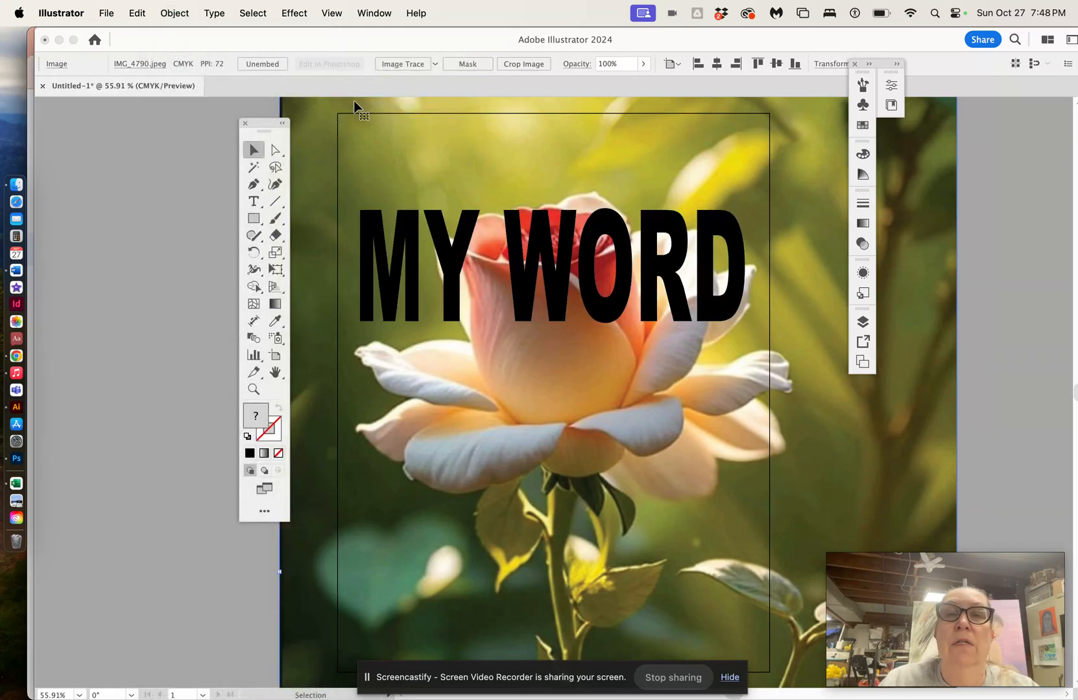
Step: Nudge the MY WORD text slightly upward over the rose image
click(135, 251)
drag(531, 271, 527, 258)
drag(268, 131, 179, 131)
Step: Select the text and image together and make a clipping mask from them
click(255, 153)
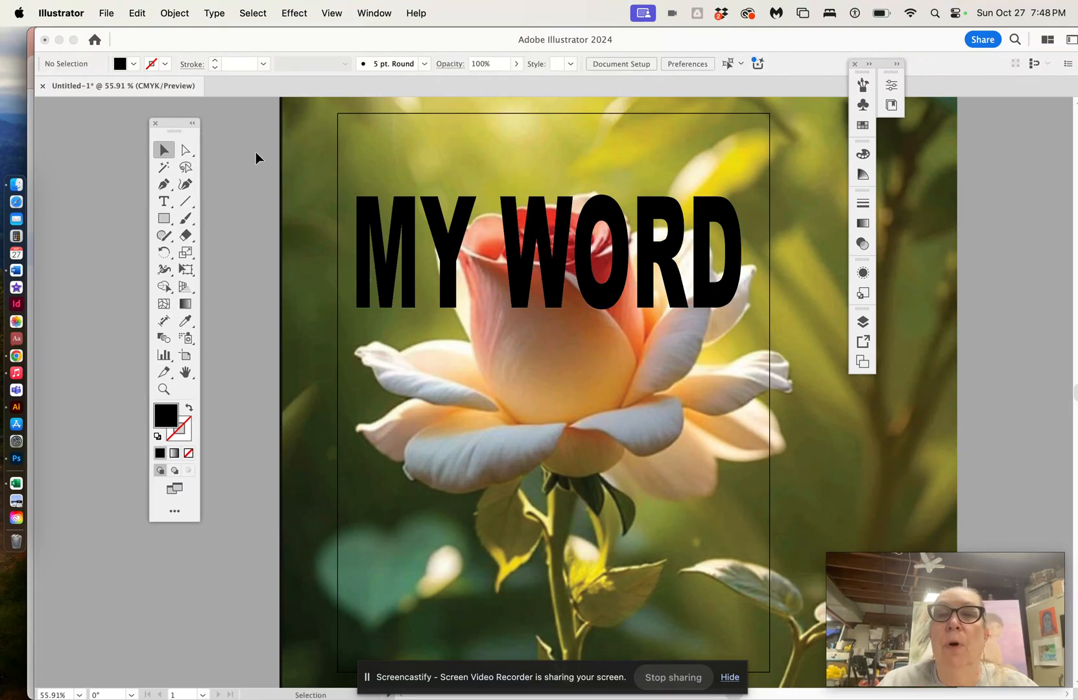
drag(255, 152, 753, 351)
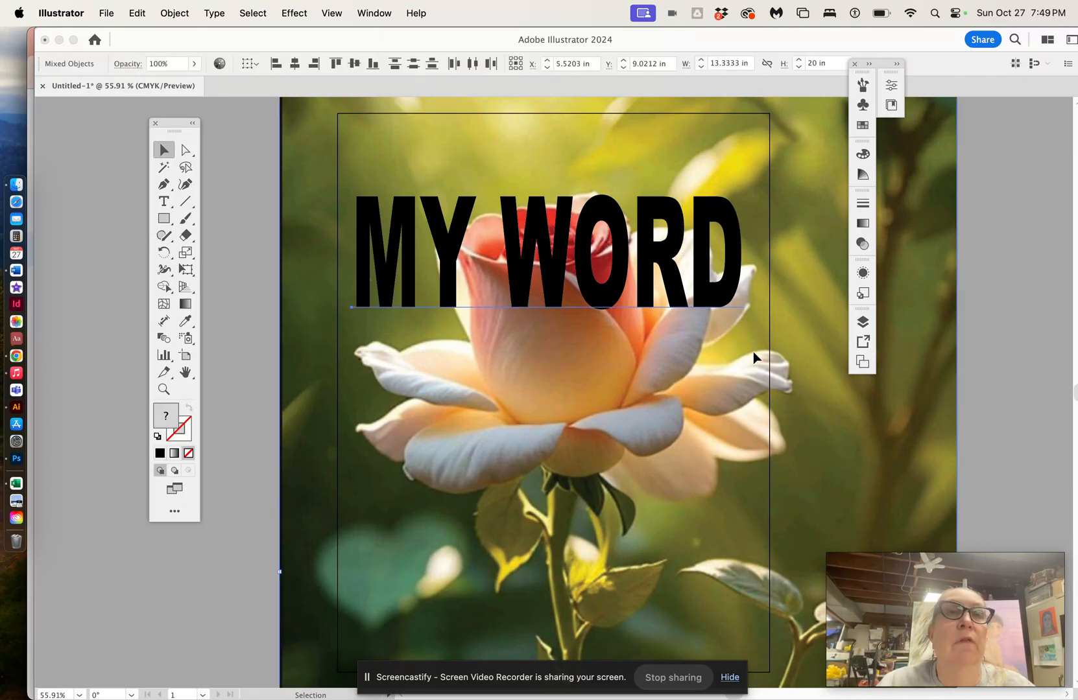
click(175, 13)
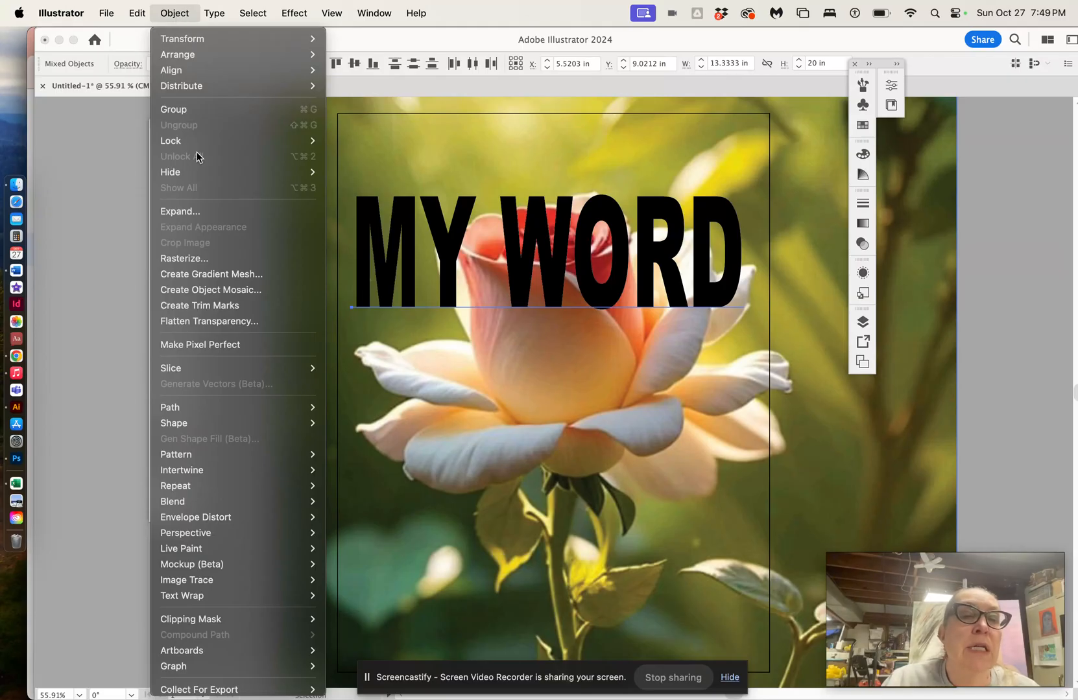
mouse_move(242, 618)
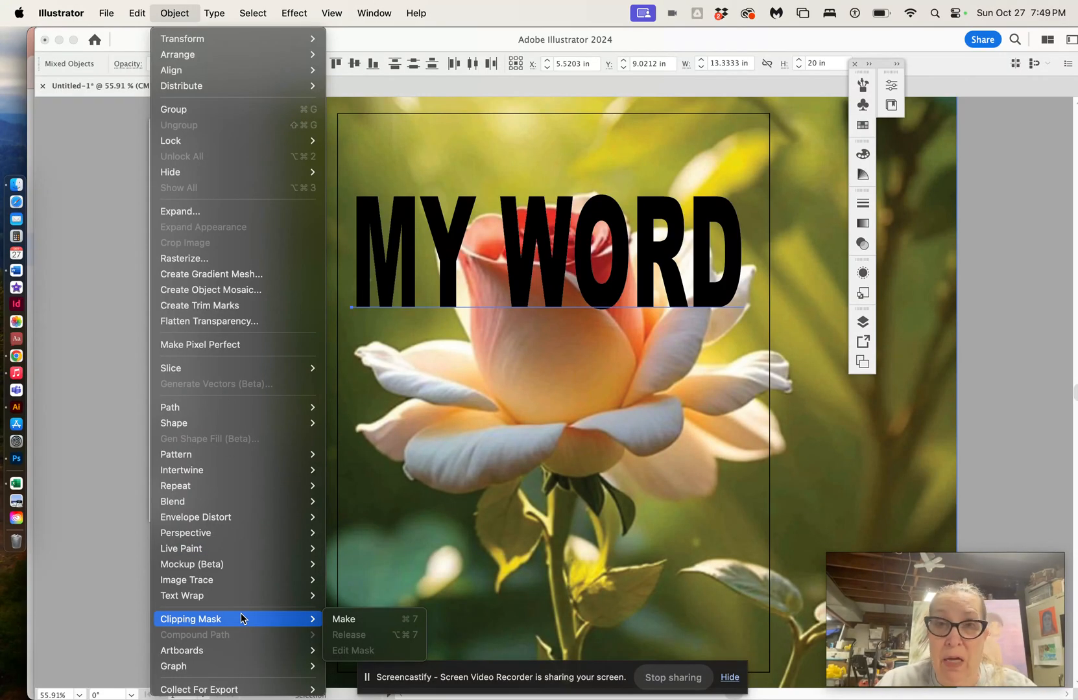
click(337, 620)
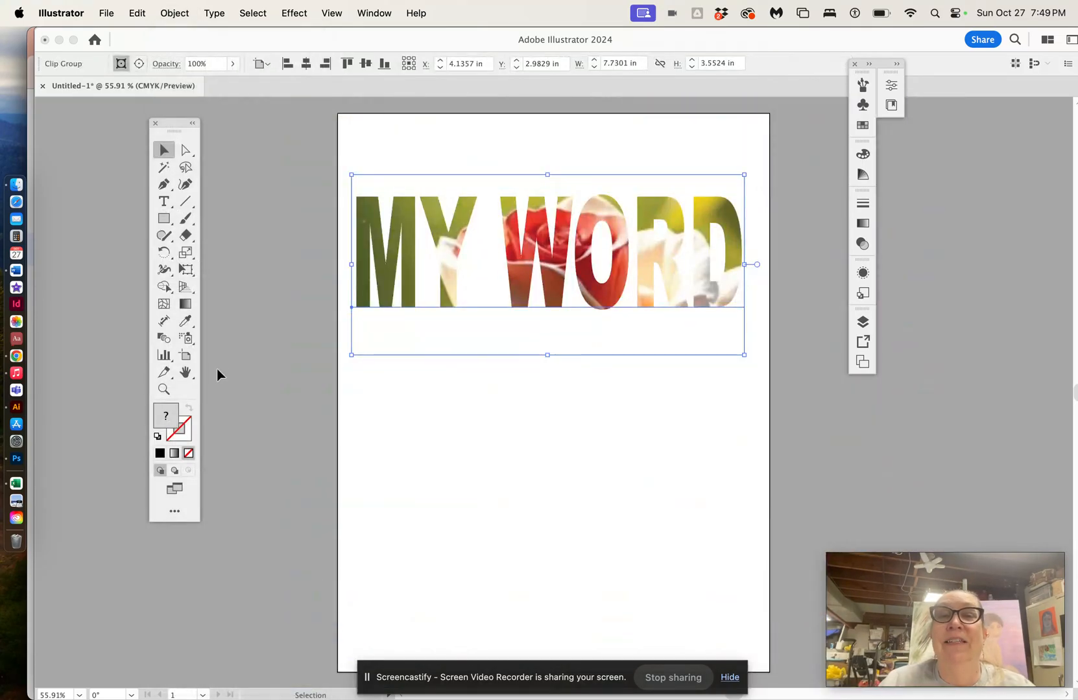
click(219, 356)
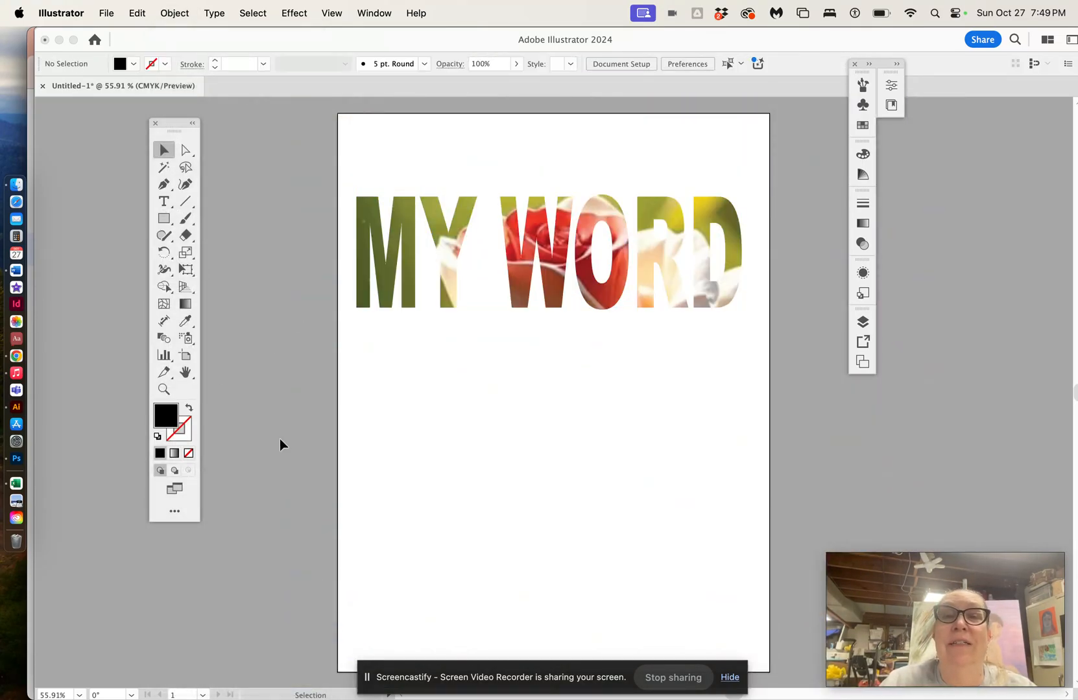
Step: Move the image-filled MY WORD text slightly upward on the artboard
scroll(280, 441, up, 1)
scroll(280, 442, up, 4)
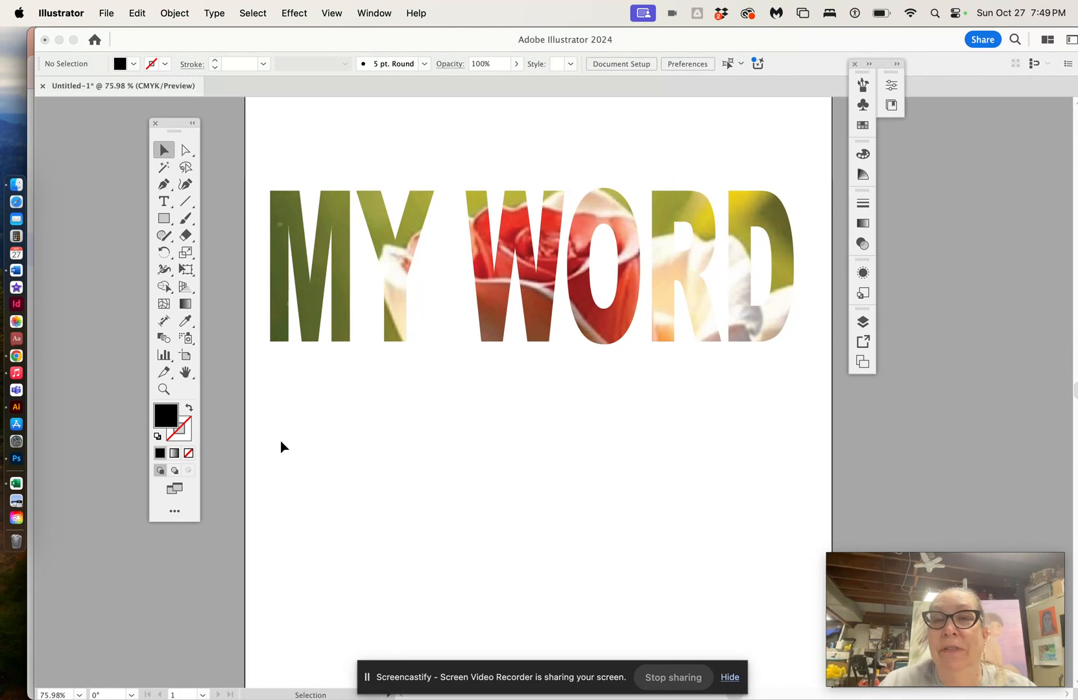
mouse_move(478, 272)
mouse_down()
mouse_move(466, 398)
mouse_move(534, 209)
mouse_move(479, 271)
mouse_move(487, 251)
mouse_up()
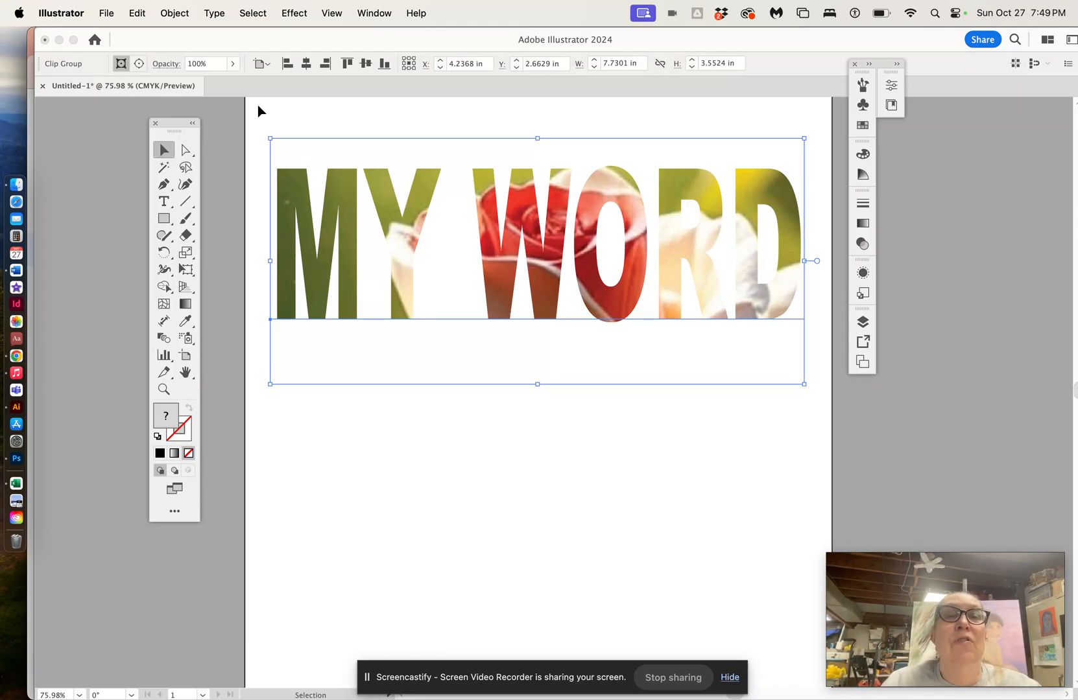
Step: Reposition the rose image inside the MY WORD clipping mask, then deselect everything
click(185, 151)
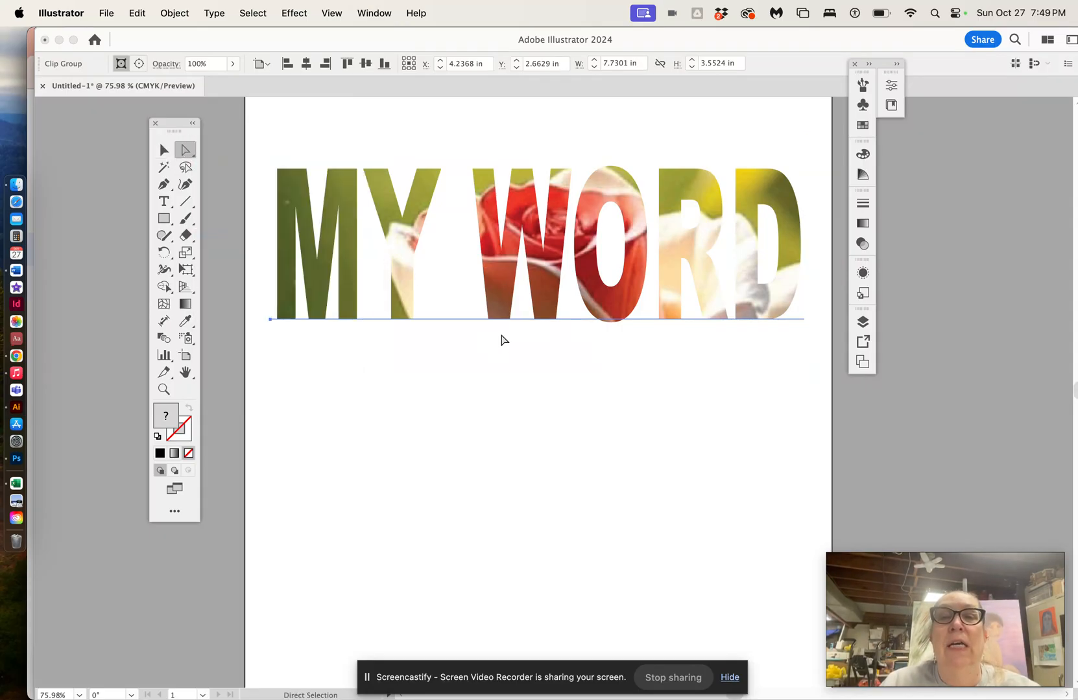
drag(472, 310, 497, 304)
double_click(497, 304)
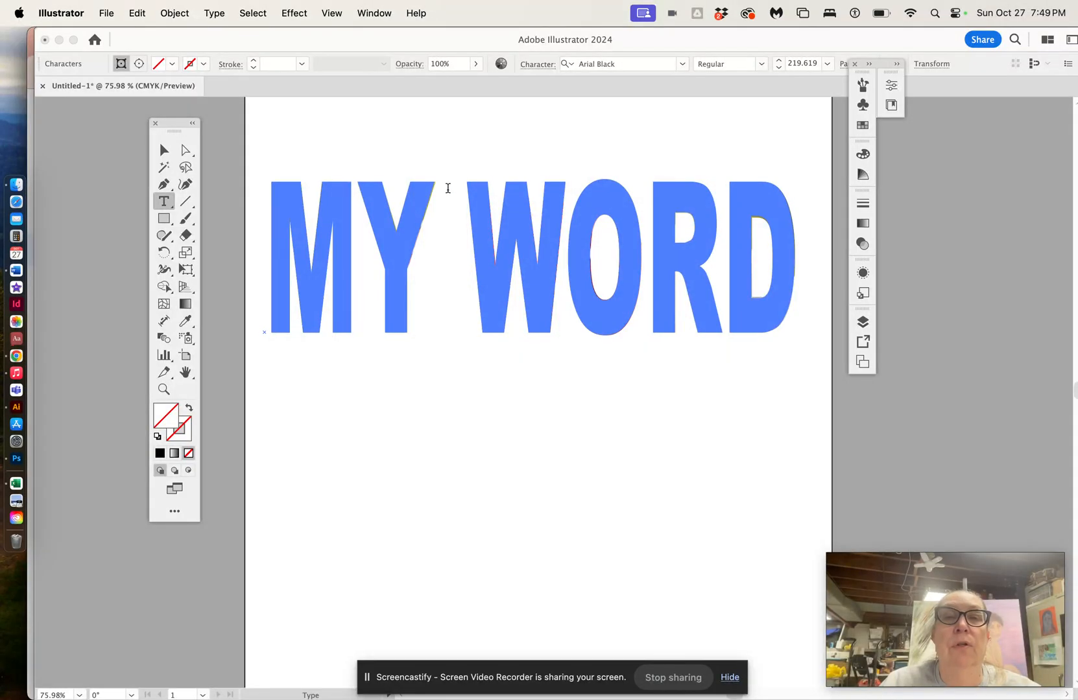
click(182, 155)
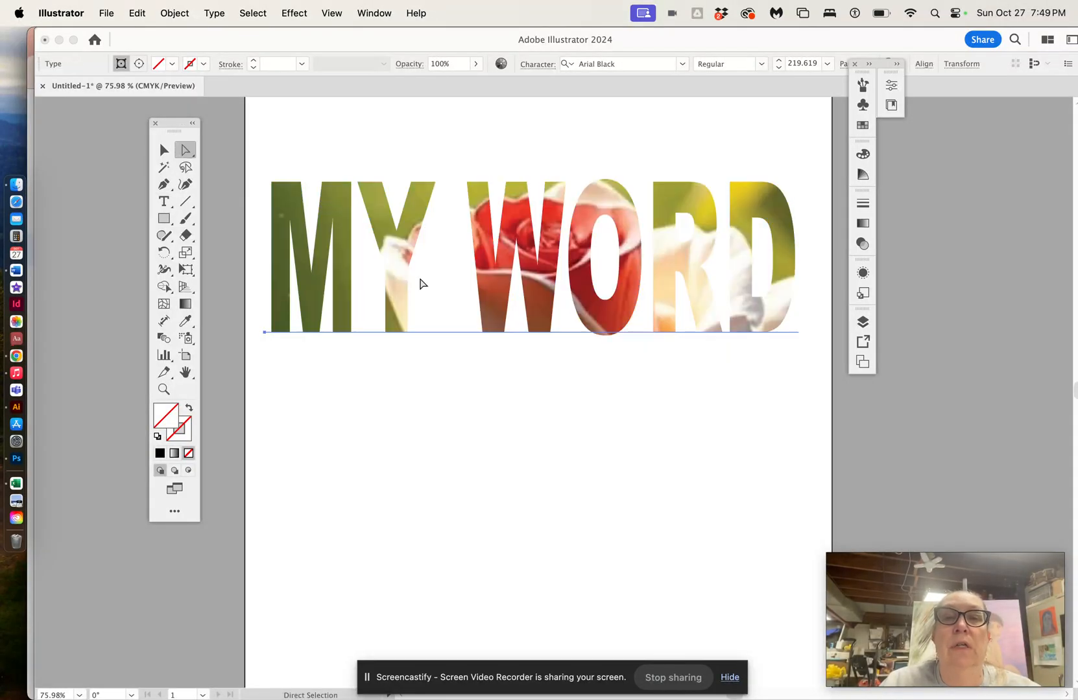
drag(486, 263, 518, 244)
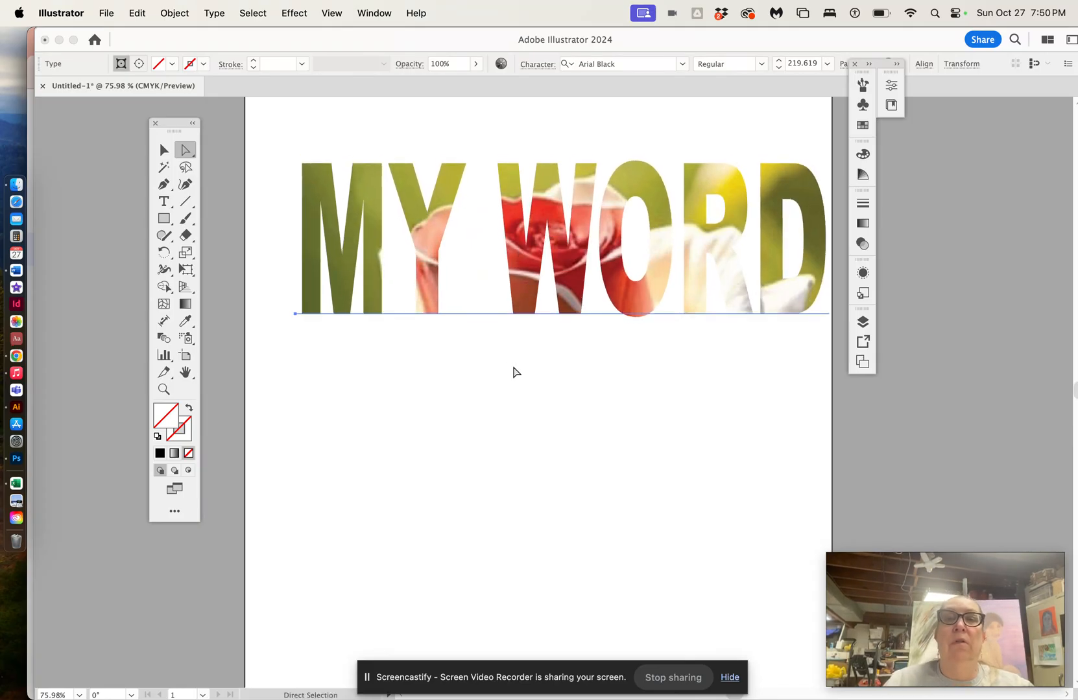
click(162, 154)
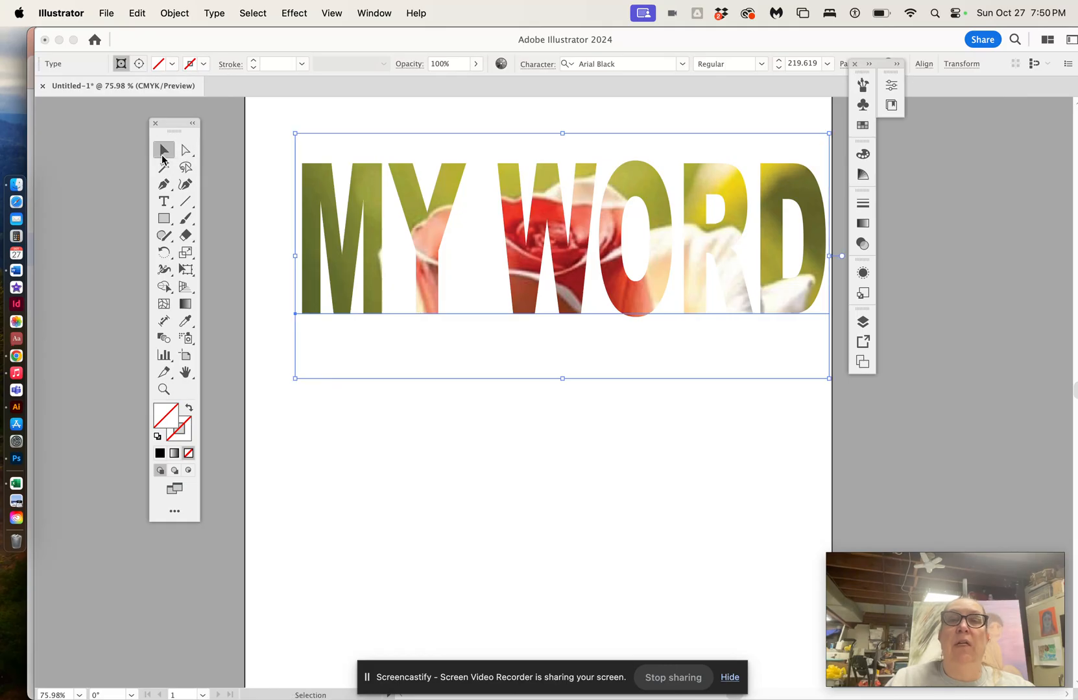
click(579, 498)
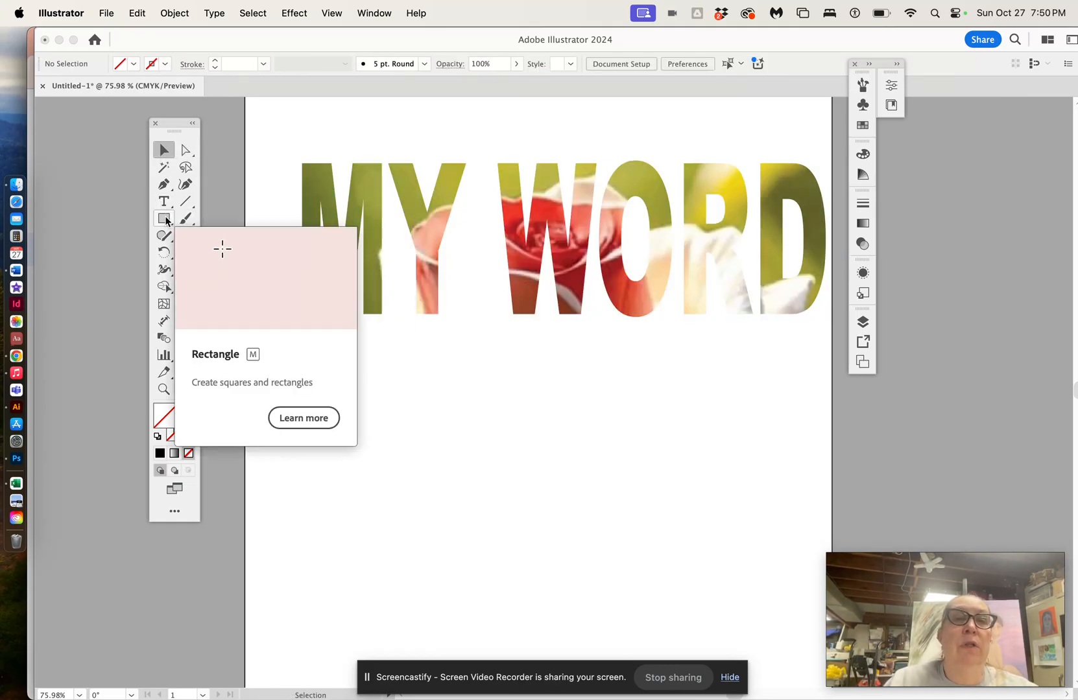
click(165, 220)
drag(335, 381, 350, 464)
key(super+z)
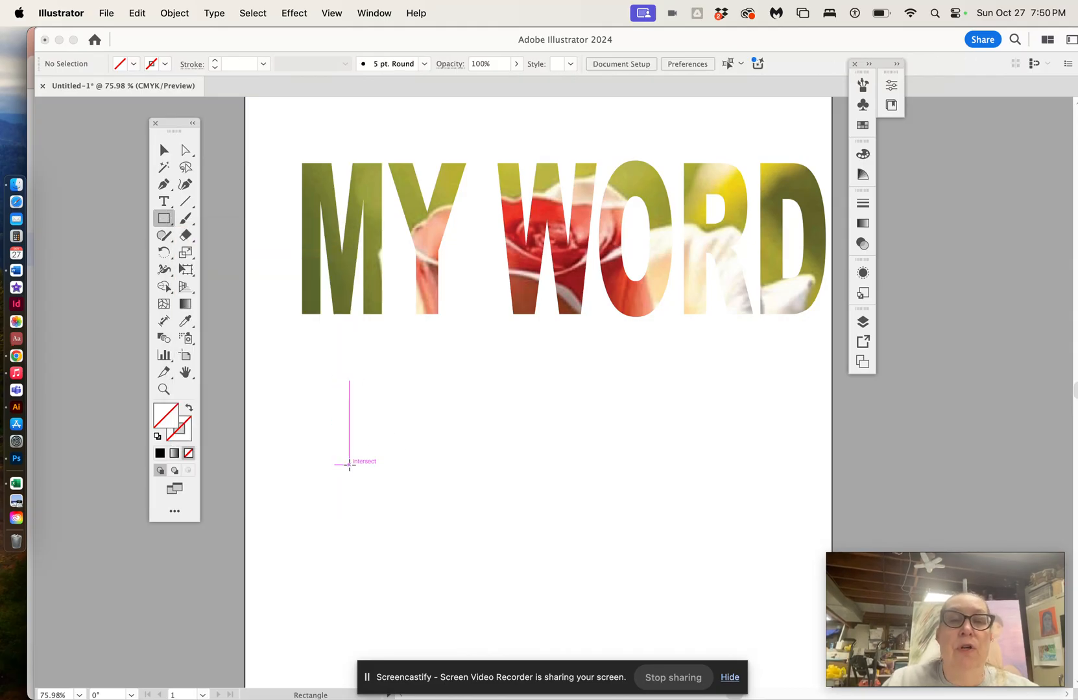
Step: Add a new text line reading TITLE below MY WORD
click(164, 201)
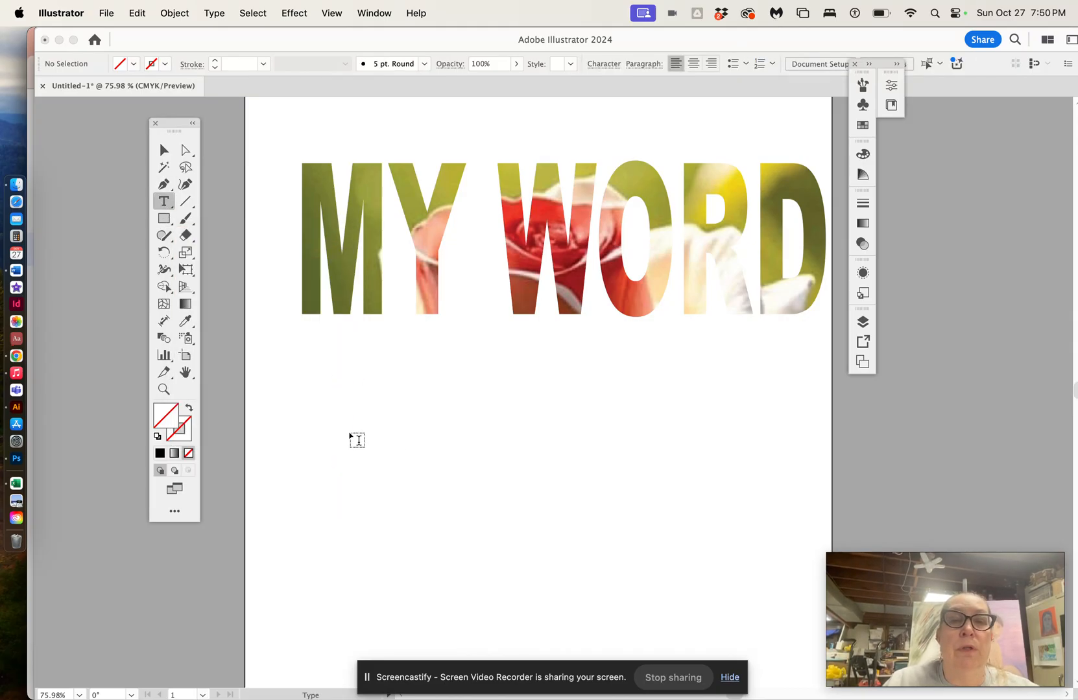
click(332, 424)
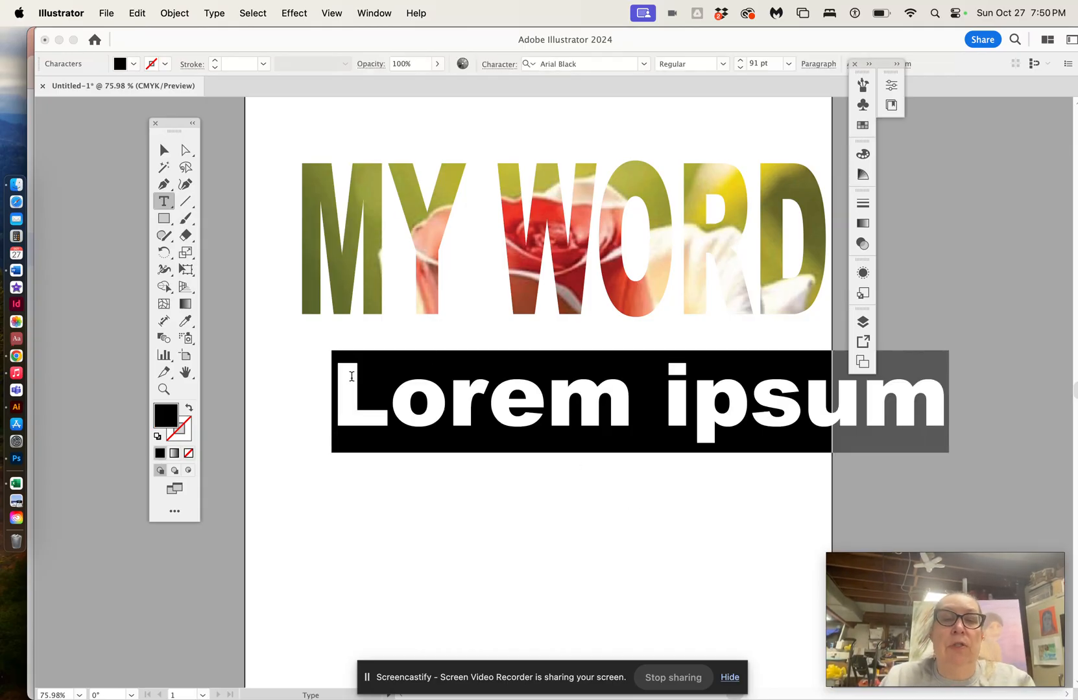
text(TITLE)
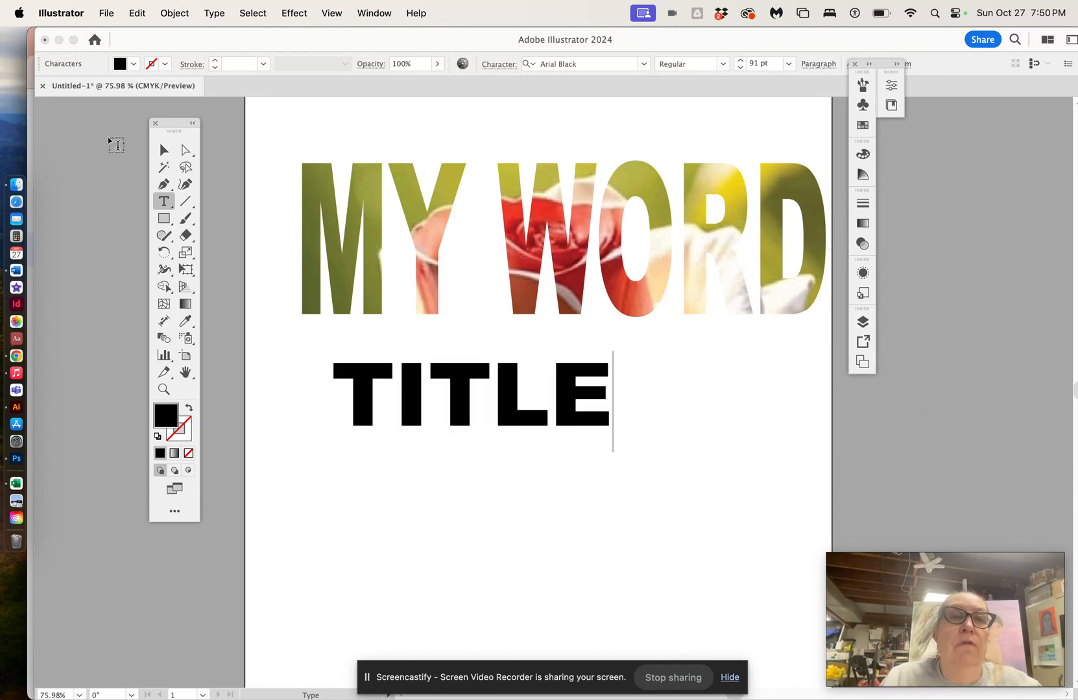
Step: Move the TITLE text lower on the artboard and give it a gradient fill
click(164, 149)
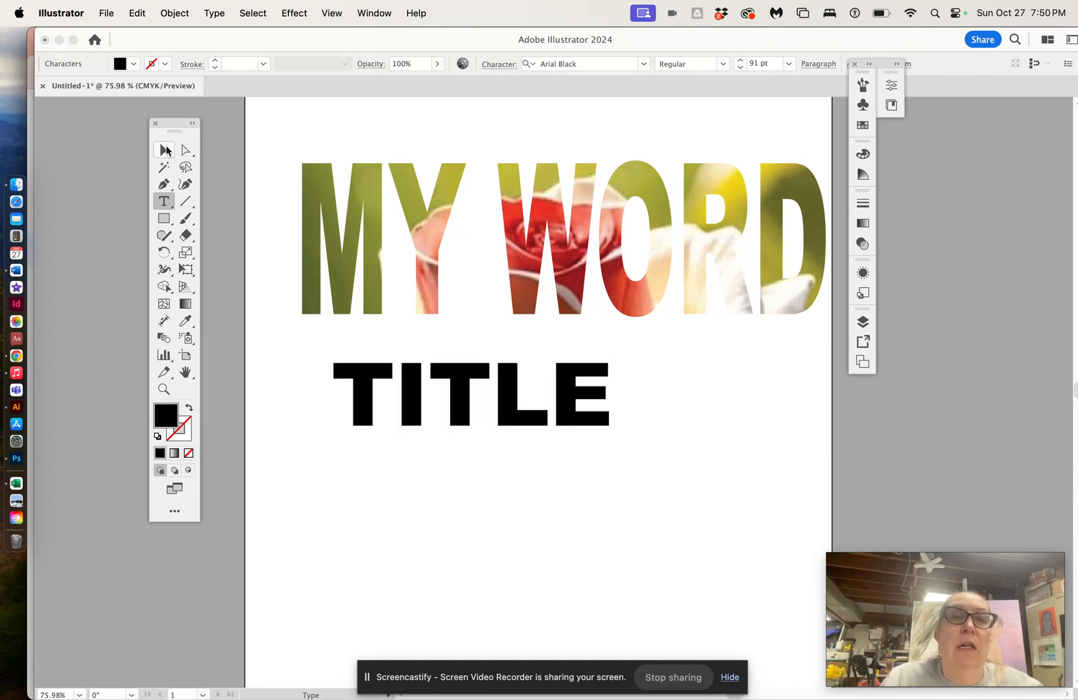
drag(461, 412, 464, 435)
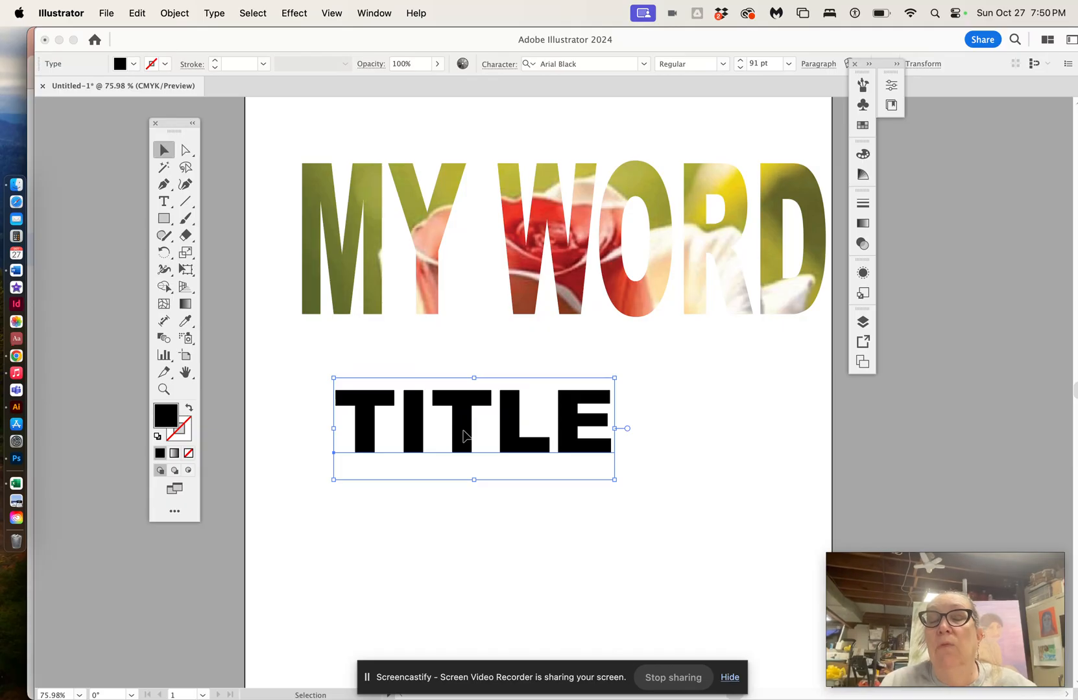
scroll(465, 436, down, 3)
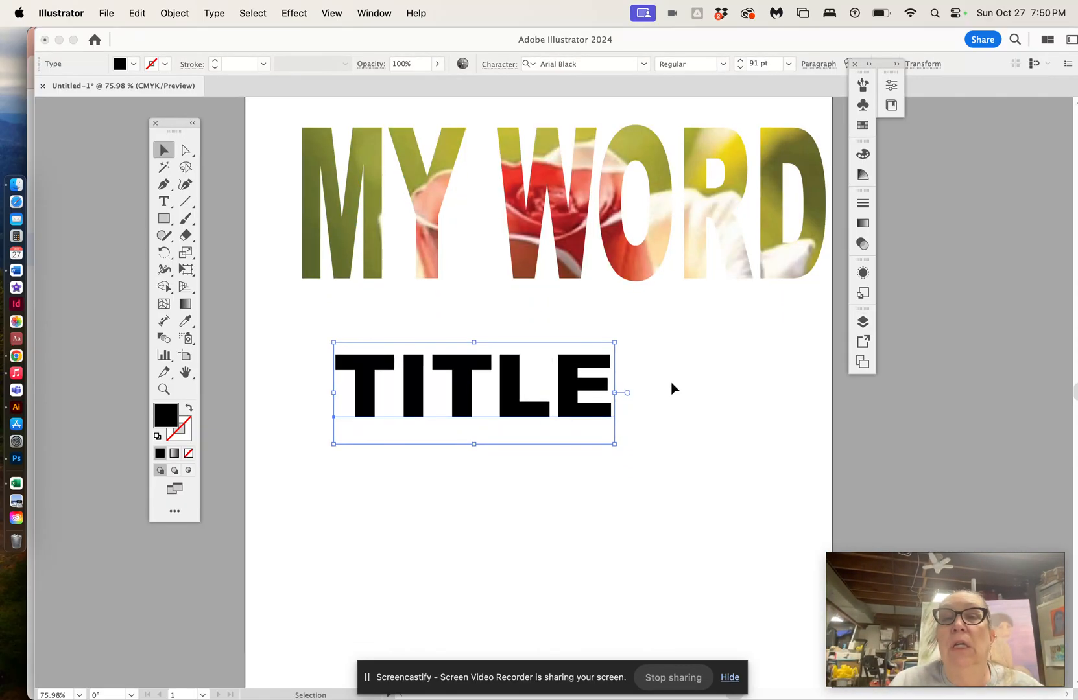
click(863, 224)
click(766, 305)
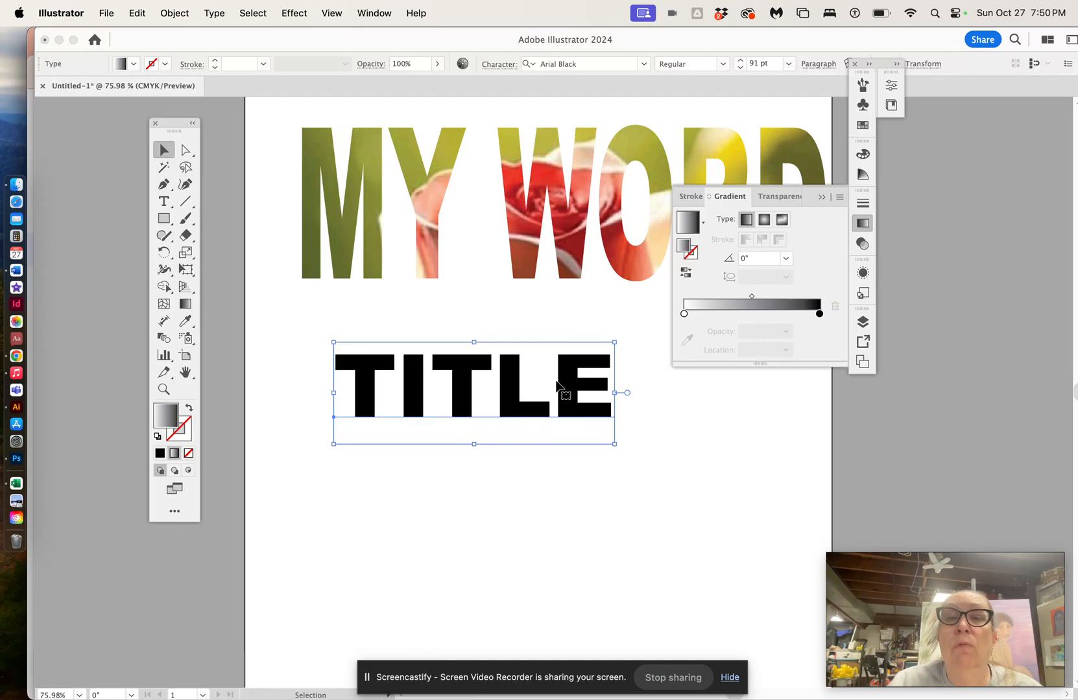
drag(460, 396, 471, 428)
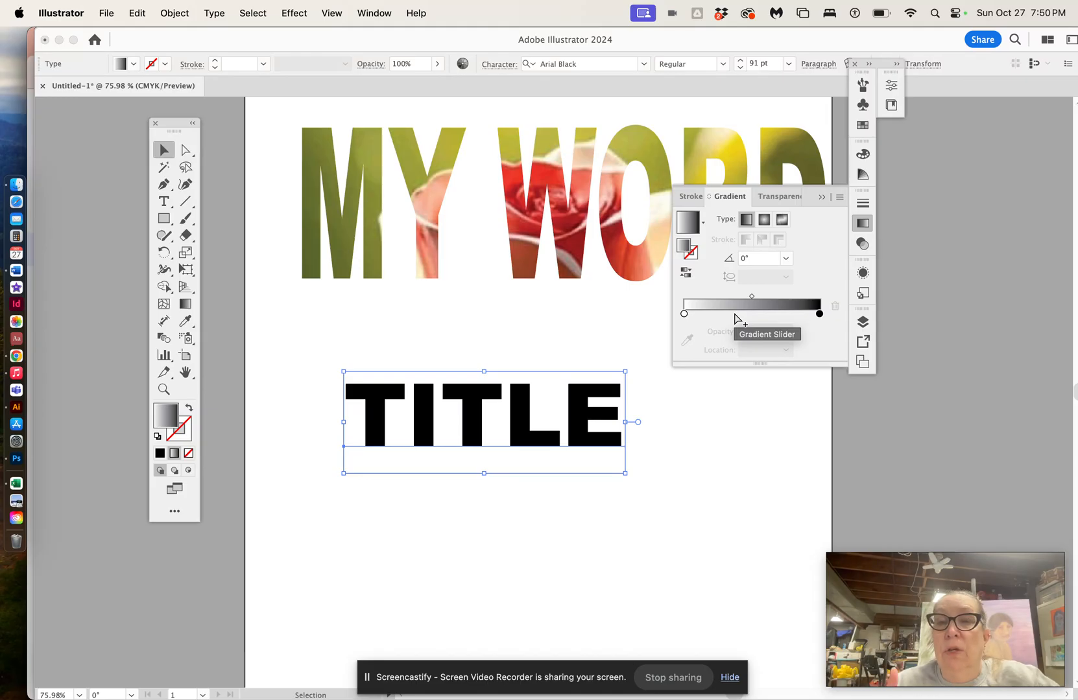
click(743, 435)
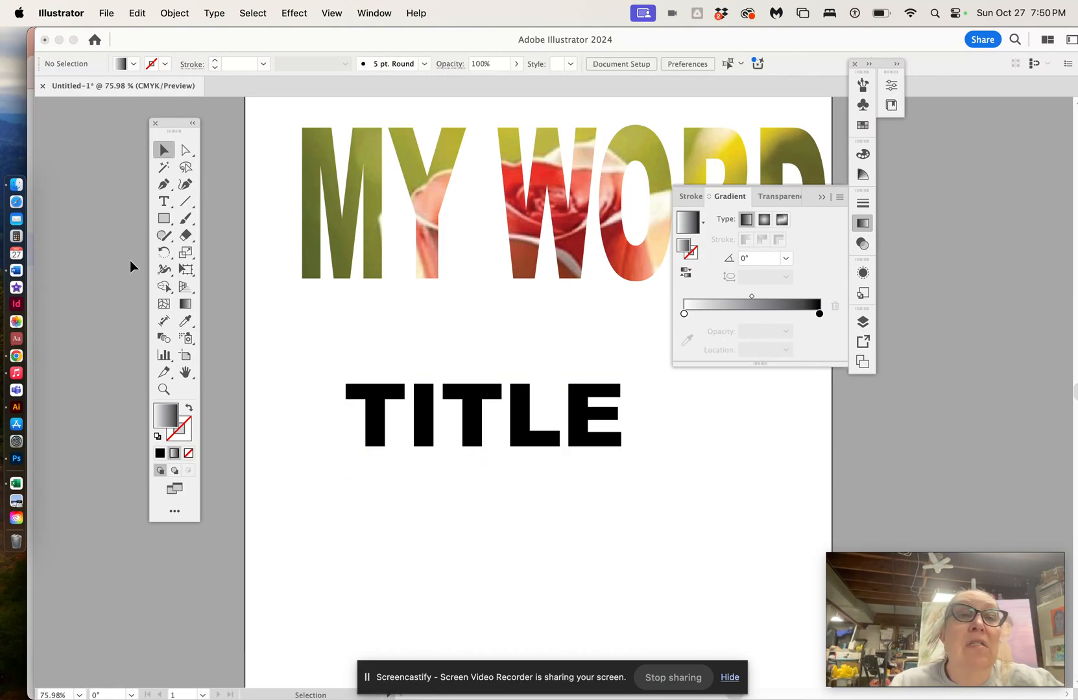
Step: Draw a gradient-filled rectangle covering the TITLE text
click(164, 218)
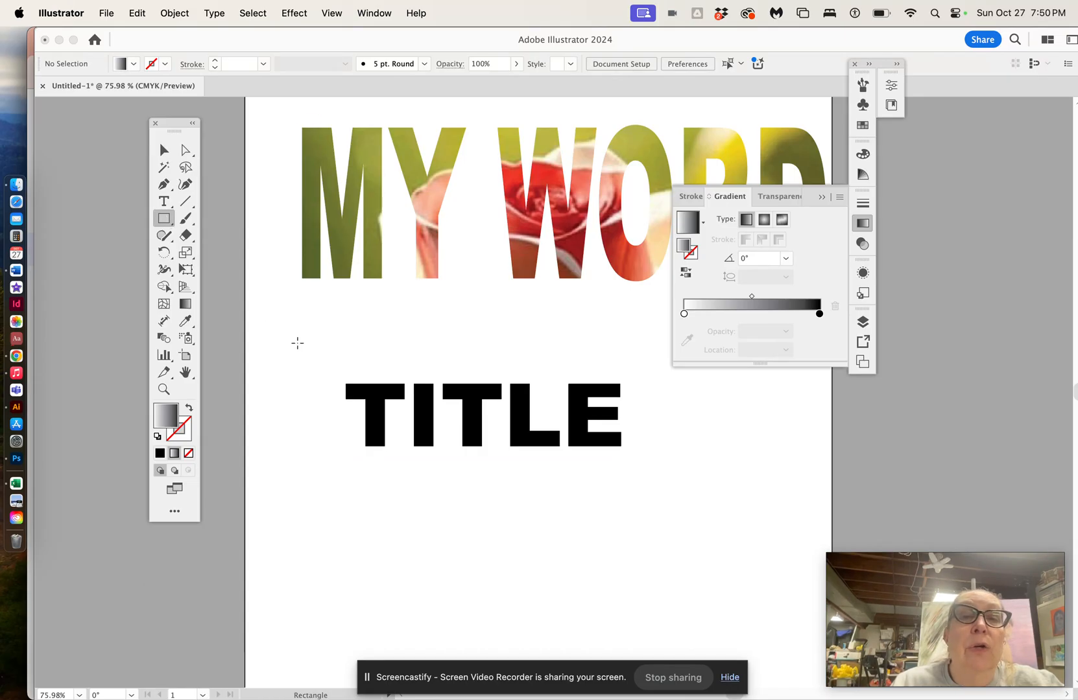
drag(308, 342, 674, 517)
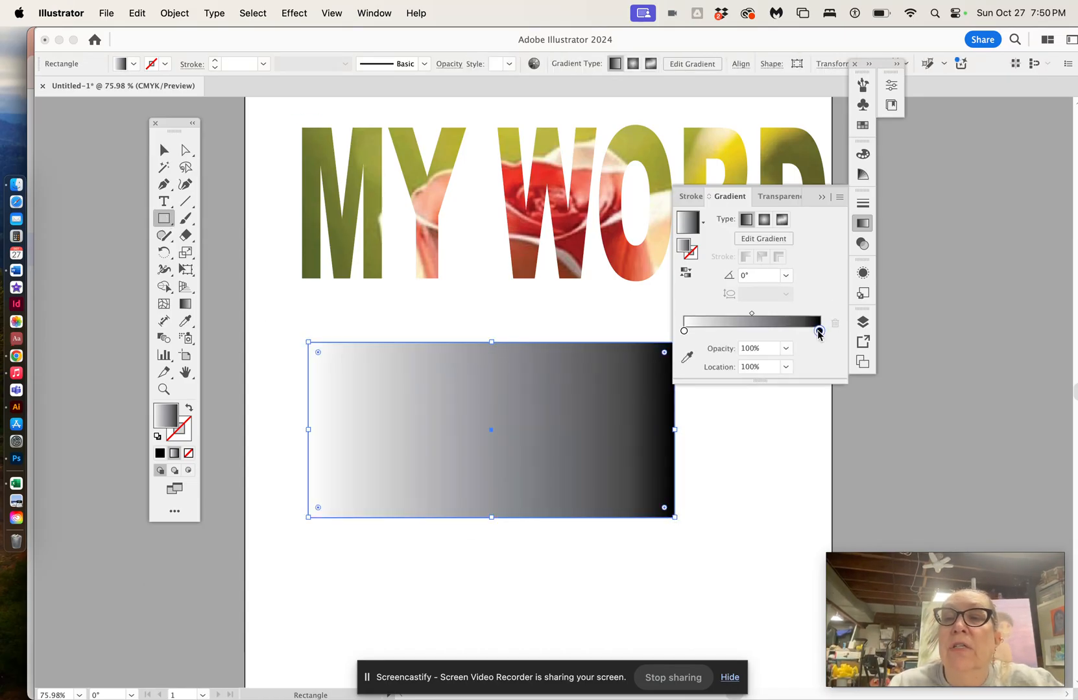
Step: Set the rectangle's gradient end stop to pink ee235f and its start stop to yellow-green d8e022
double_click(819, 331)
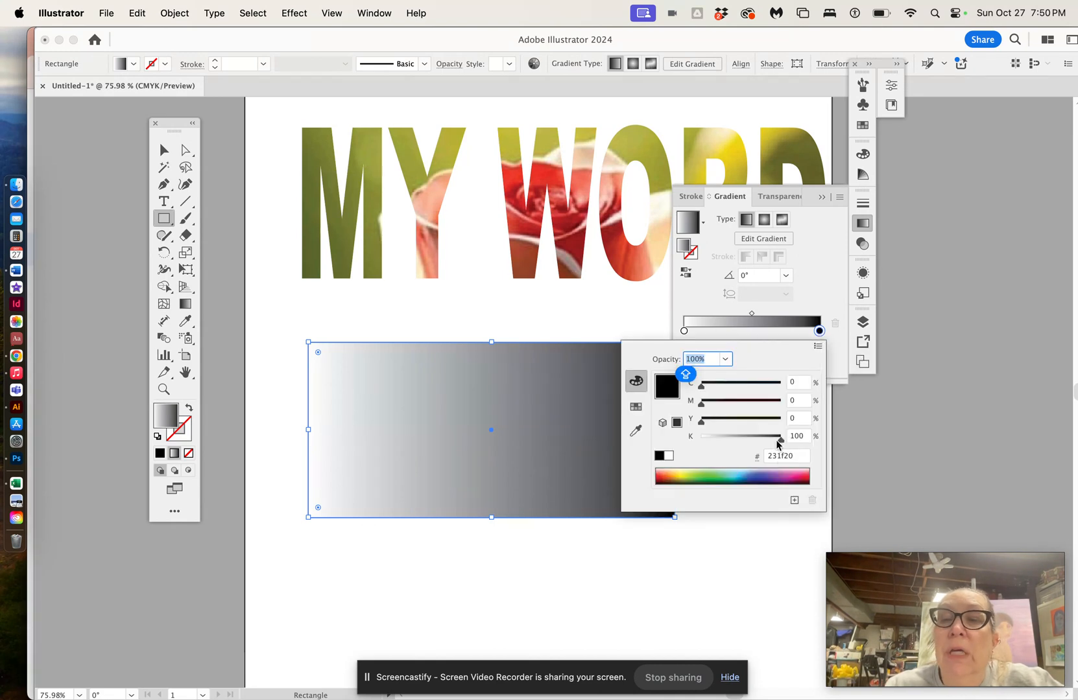
click(802, 473)
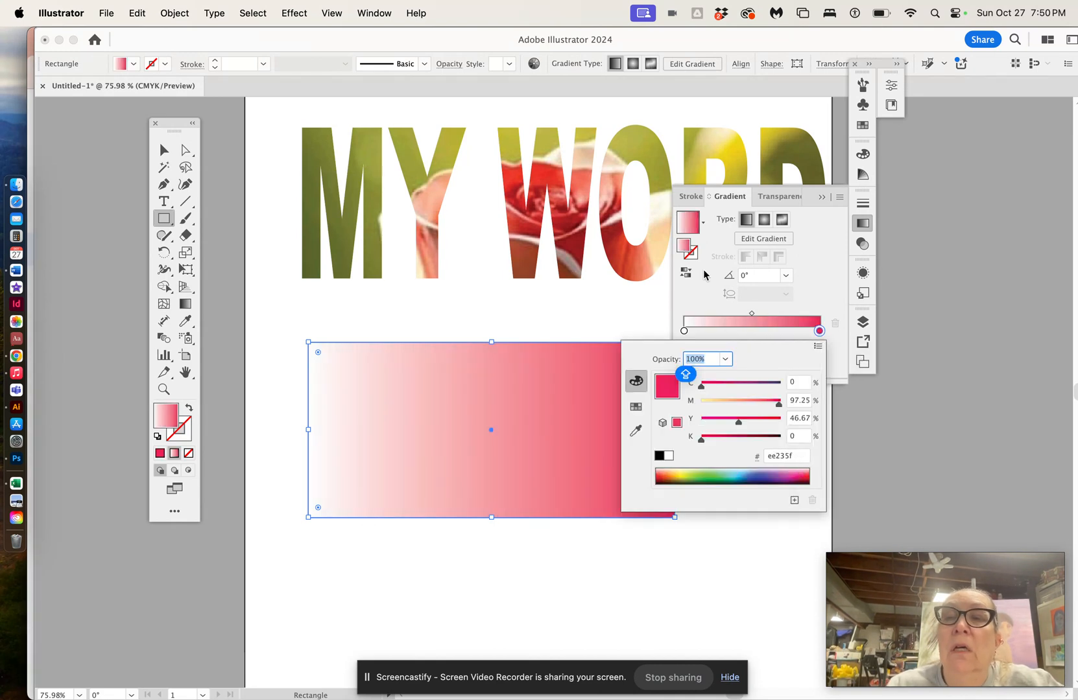
double_click(684, 331)
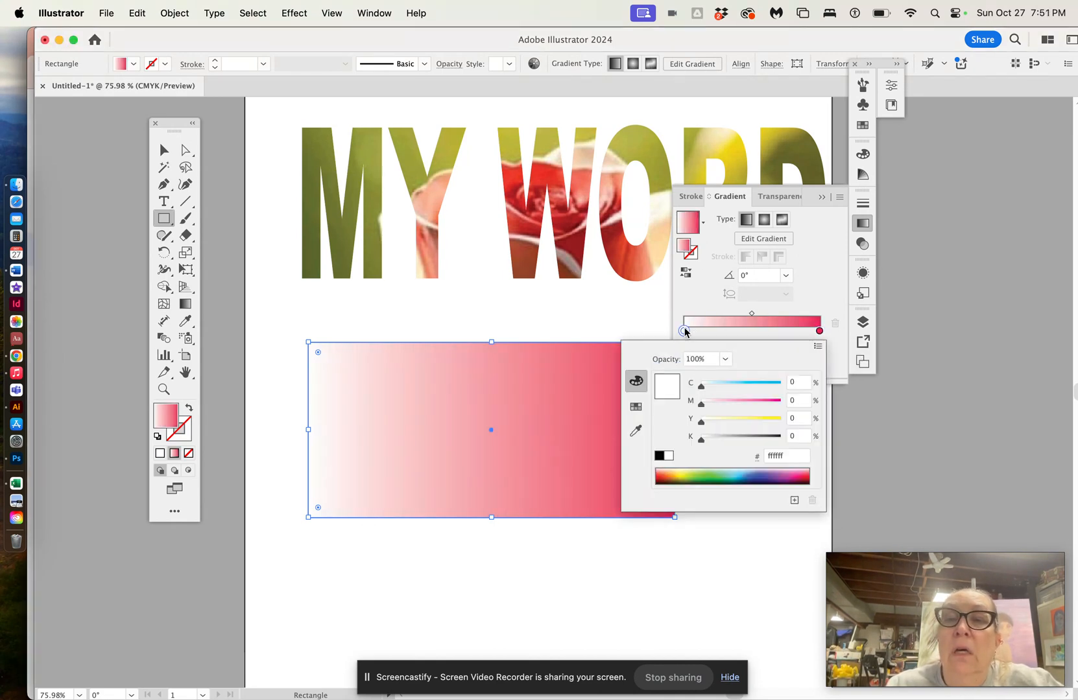
click(686, 474)
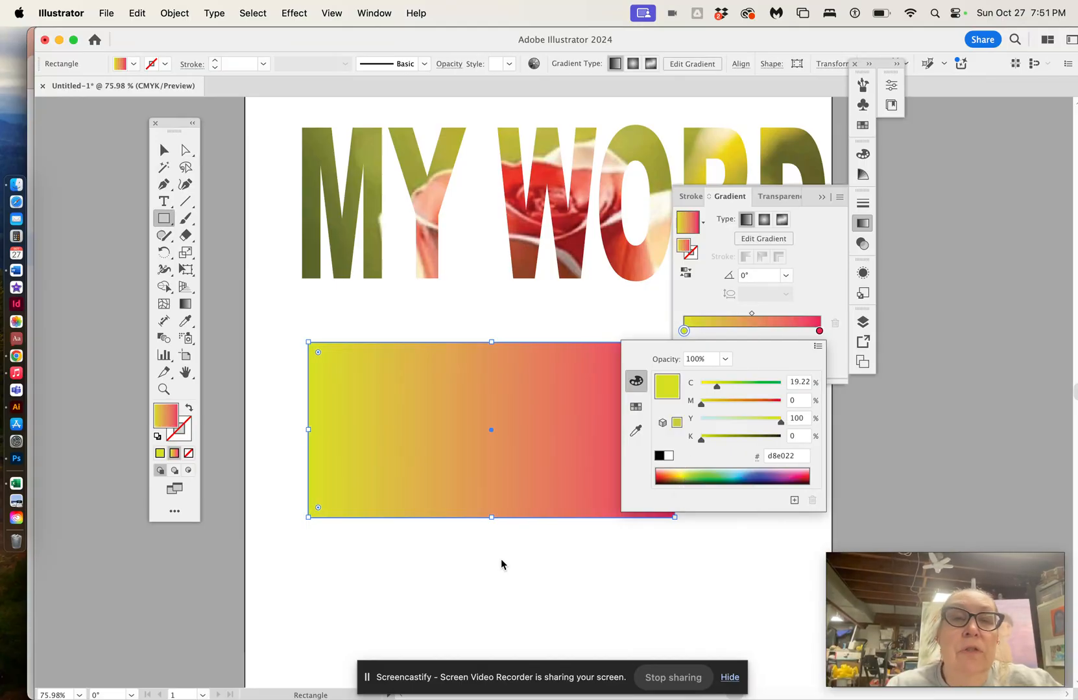
click(166, 153)
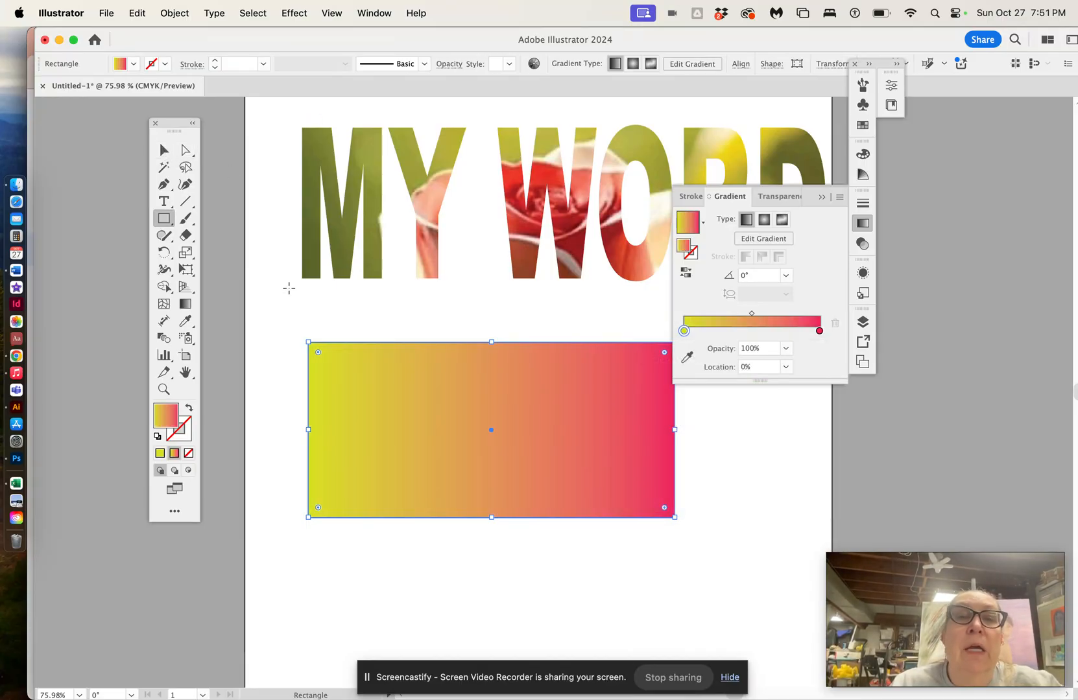
Step: Send the gradient rectangle to the back, behind the TITLE text
click(168, 12)
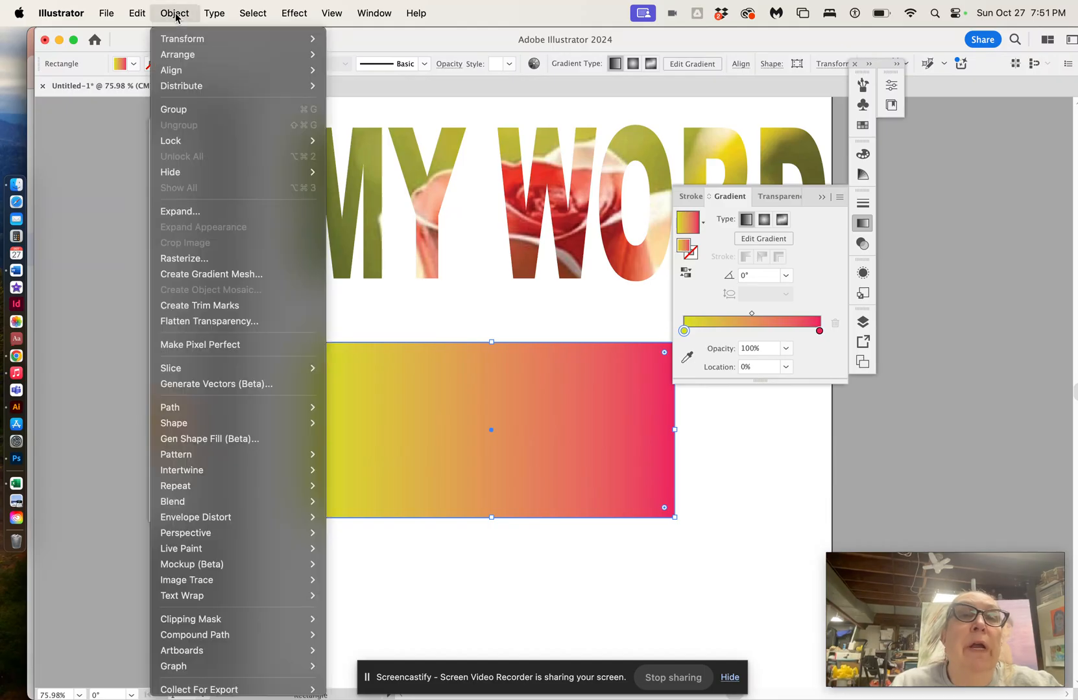
mouse_move(189, 72)
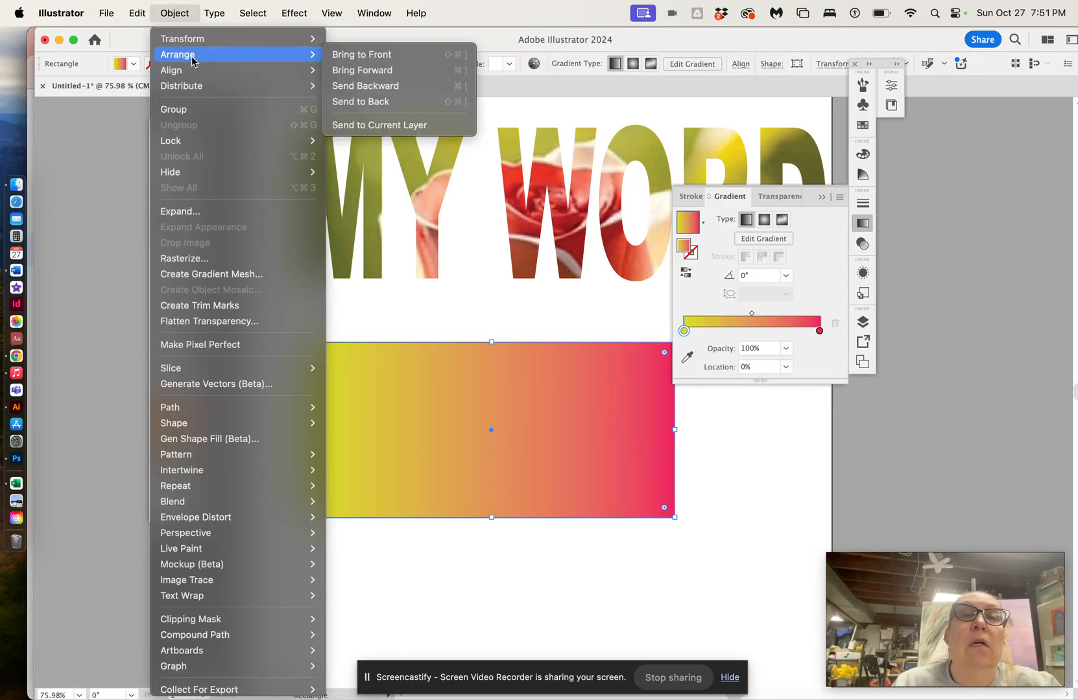
click(344, 99)
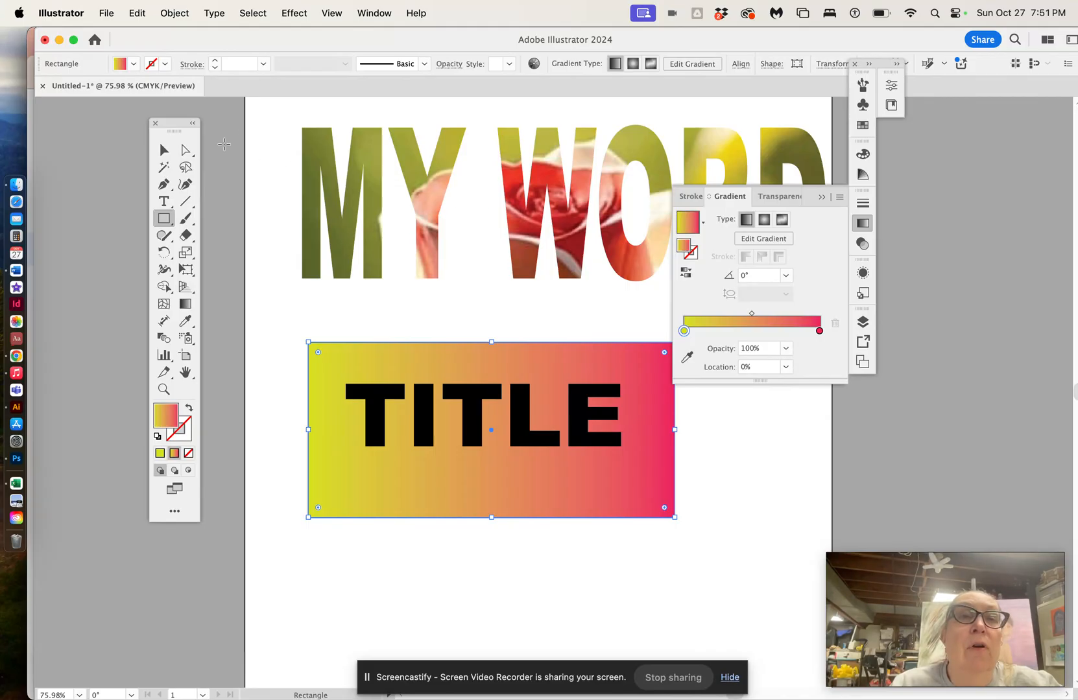
Step: Select the TITLE text and gradient rectangle together and make a clipping mask from them
click(165, 151)
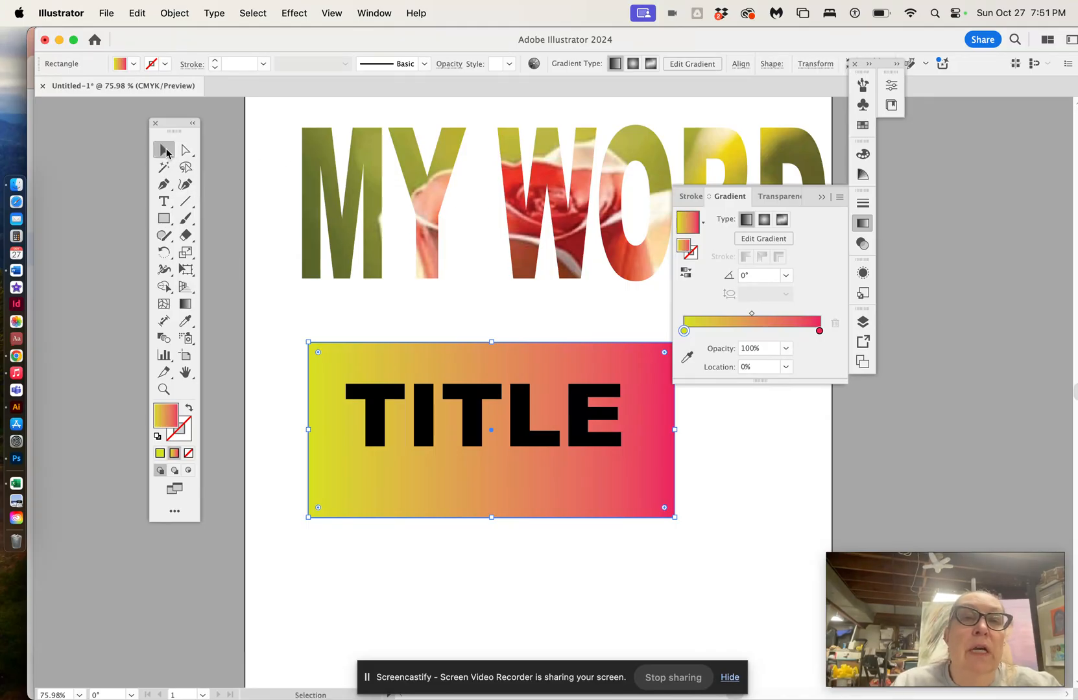
click(287, 348)
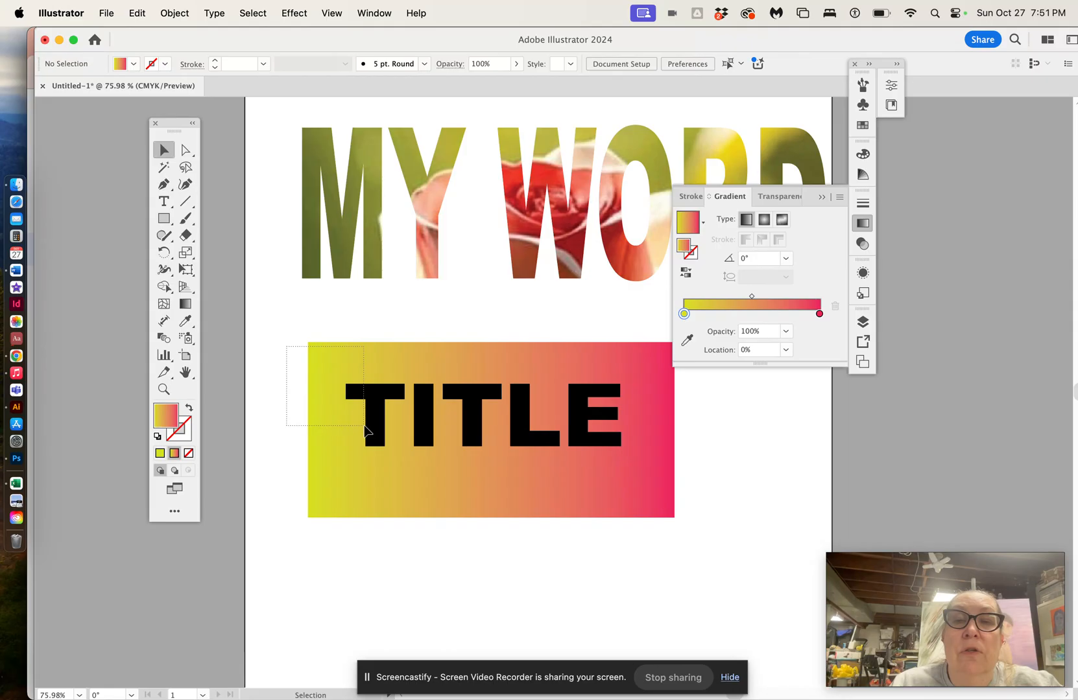
click(569, 479)
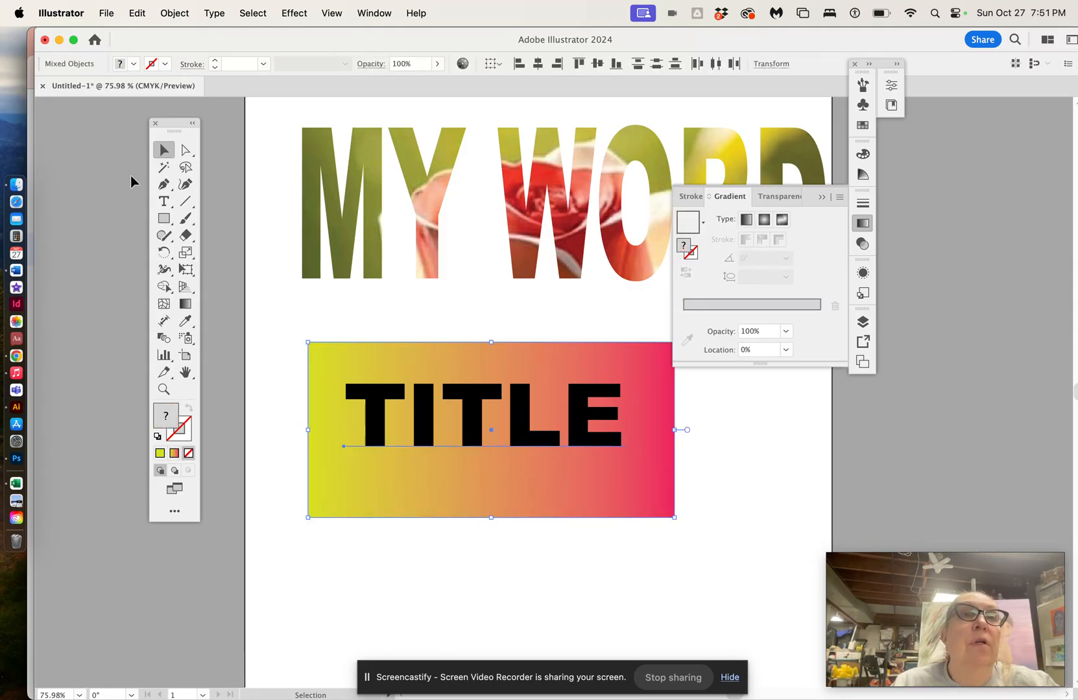
click(187, 18)
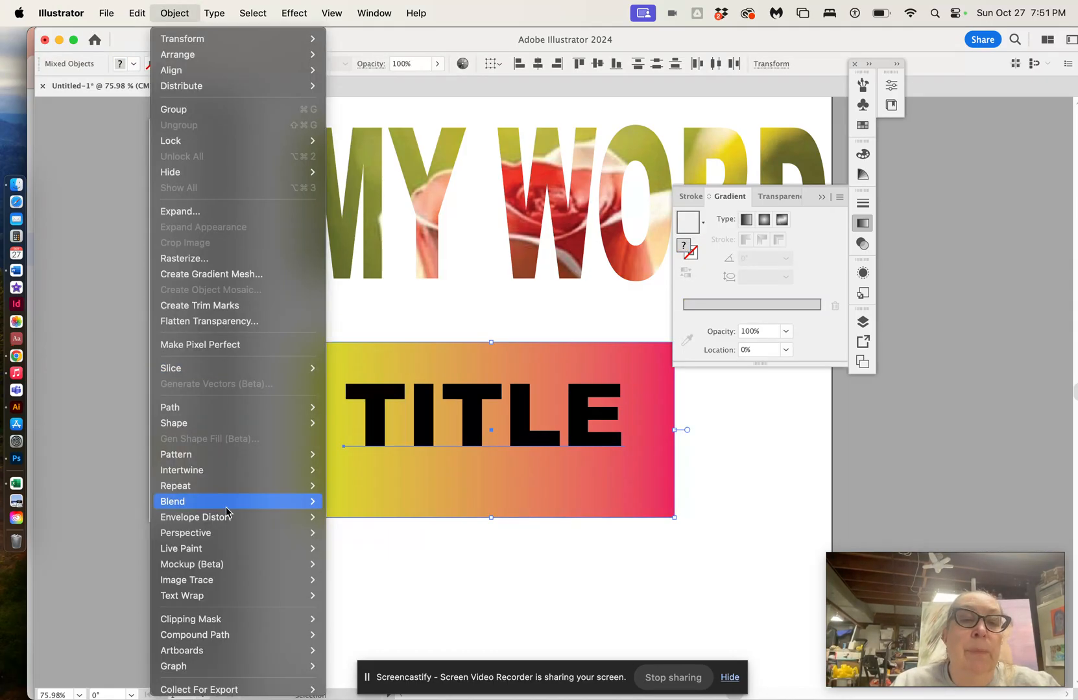
mouse_move(247, 620)
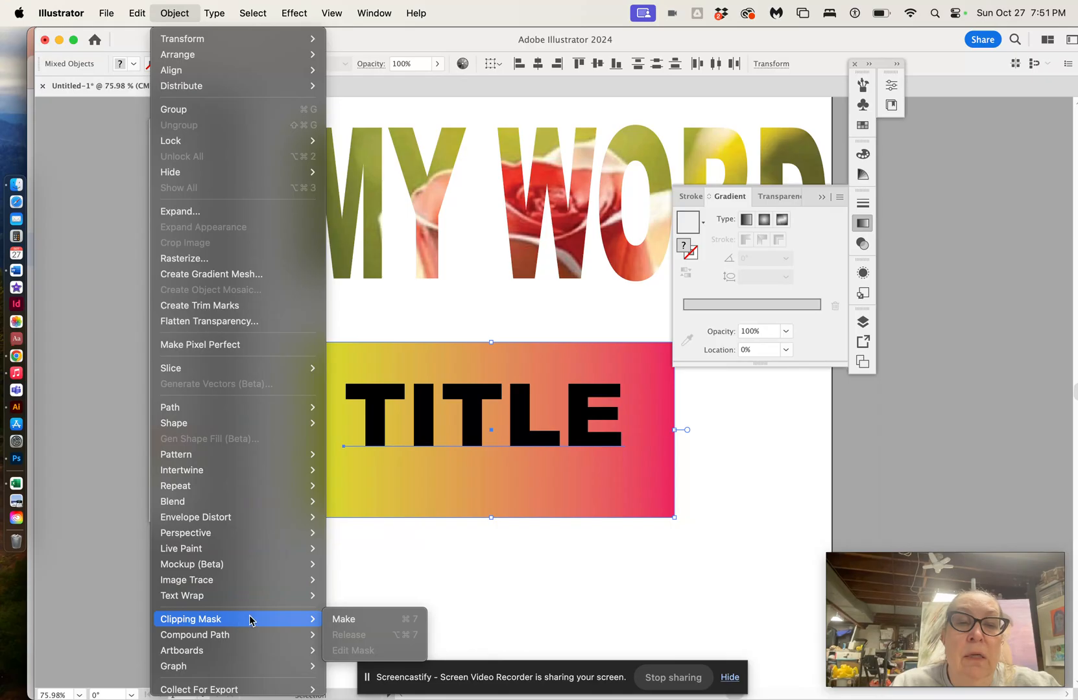
click(339, 620)
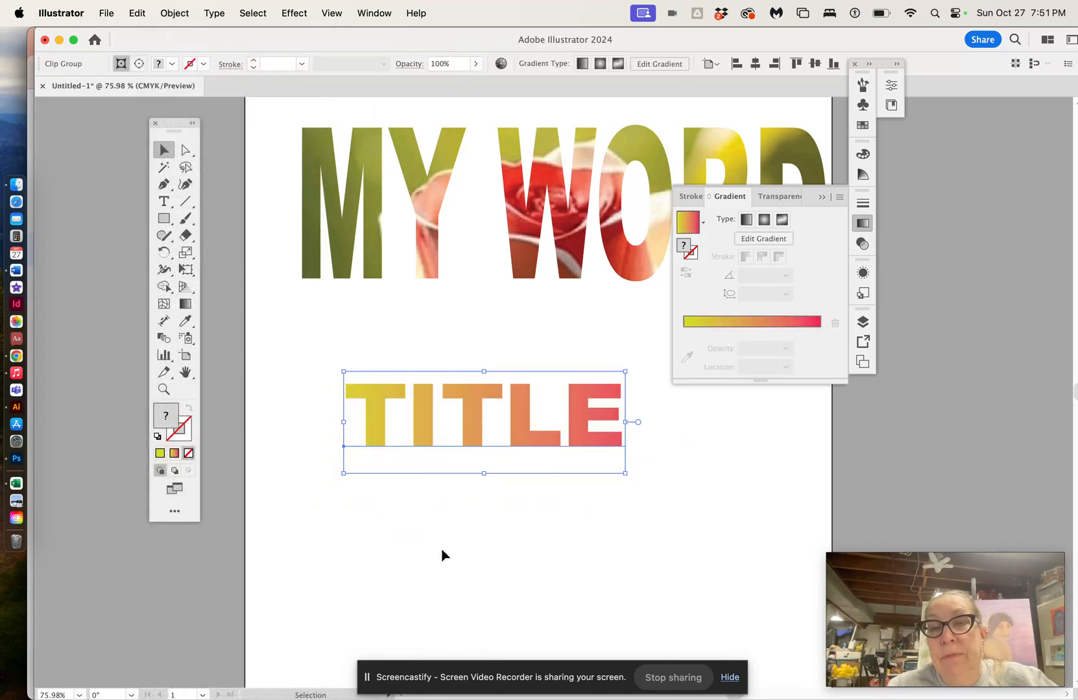
Step: Direct-select the TITLE text inside the clip group and fill it with the yellow-to-pink gradient
click(442, 555)
click(478, 414)
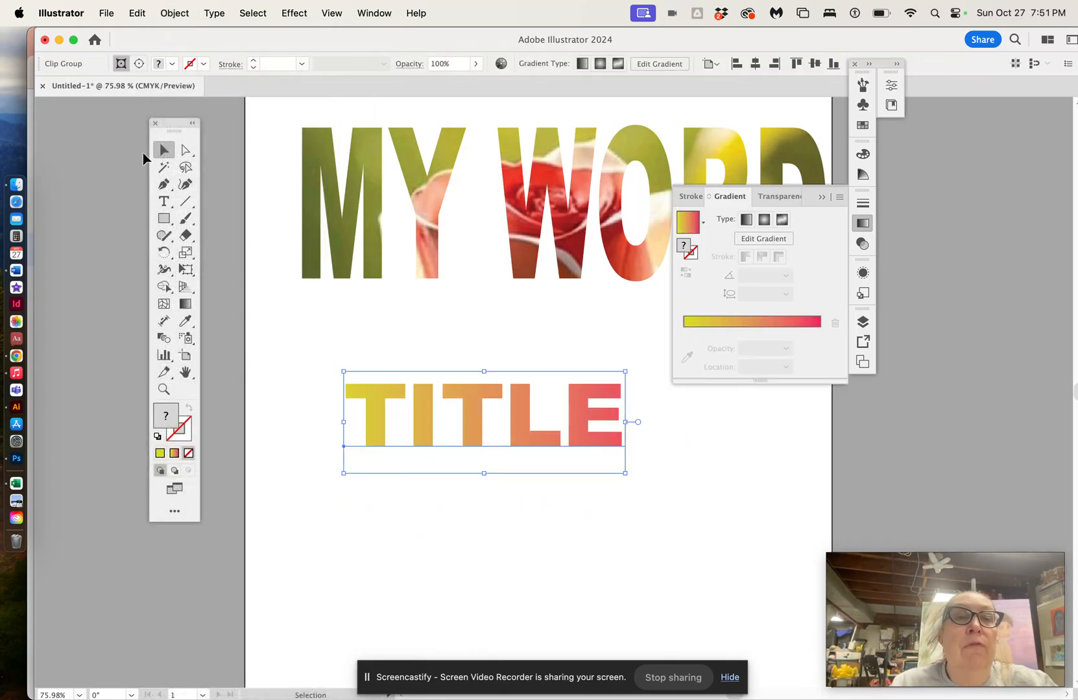
click(185, 149)
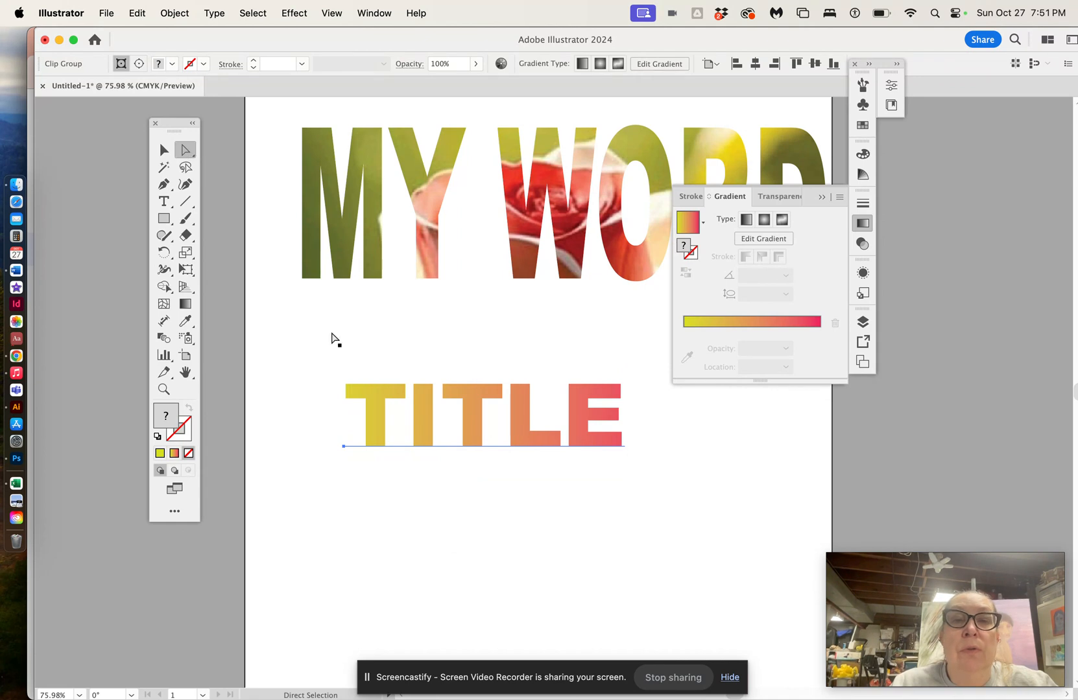
mouse_move(473, 421)
mouse_down()
mouse_move(501, 429)
mouse_move(483, 425)
mouse_up()
double_click(484, 425)
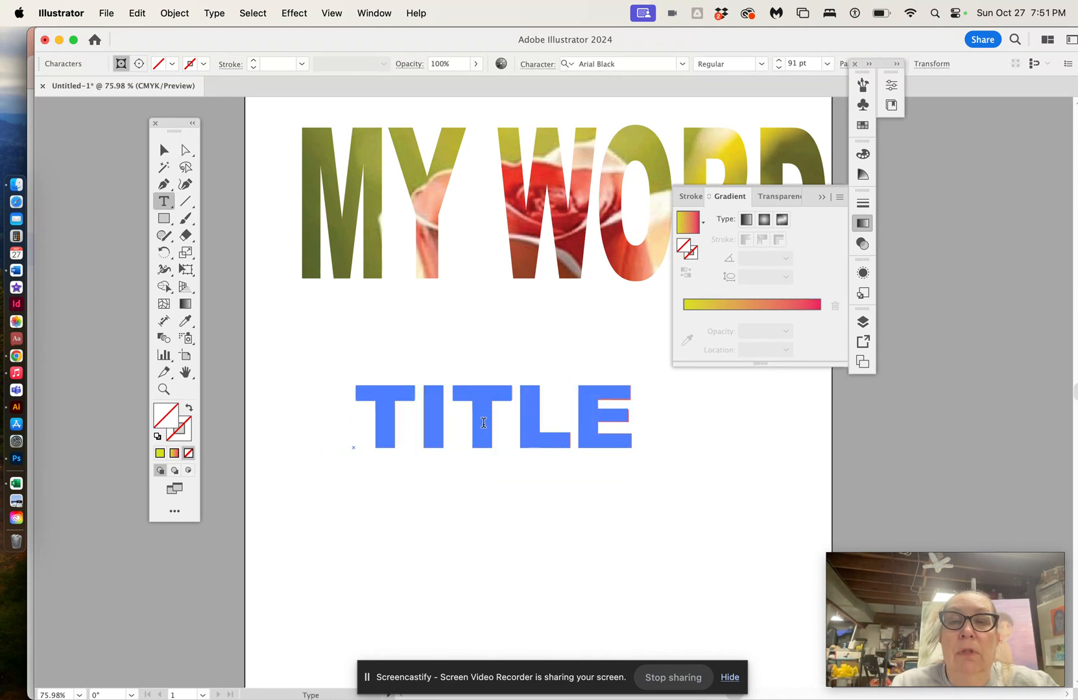
click(185, 150)
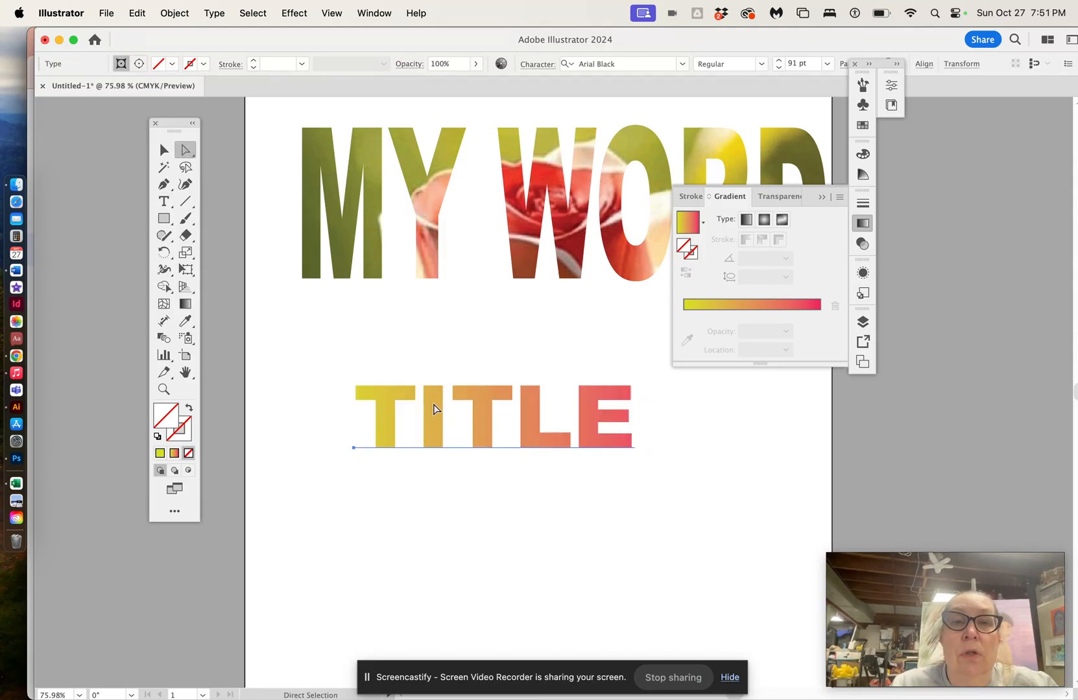
mouse_move(437, 410)
mouse_down()
mouse_move(447, 416)
mouse_move(421, 424)
mouse_move(532, 424)
mouse_move(450, 415)
mouse_move(493, 428)
mouse_move(452, 405)
mouse_move(385, 412)
mouse_move(451, 414)
mouse_up()
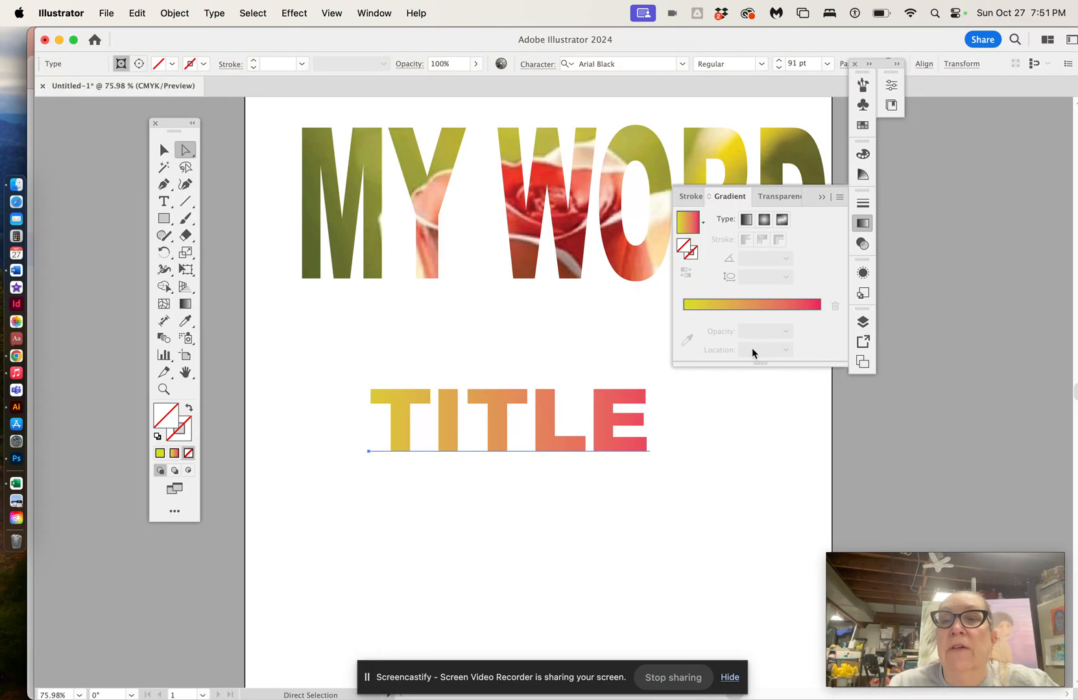
click(752, 305)
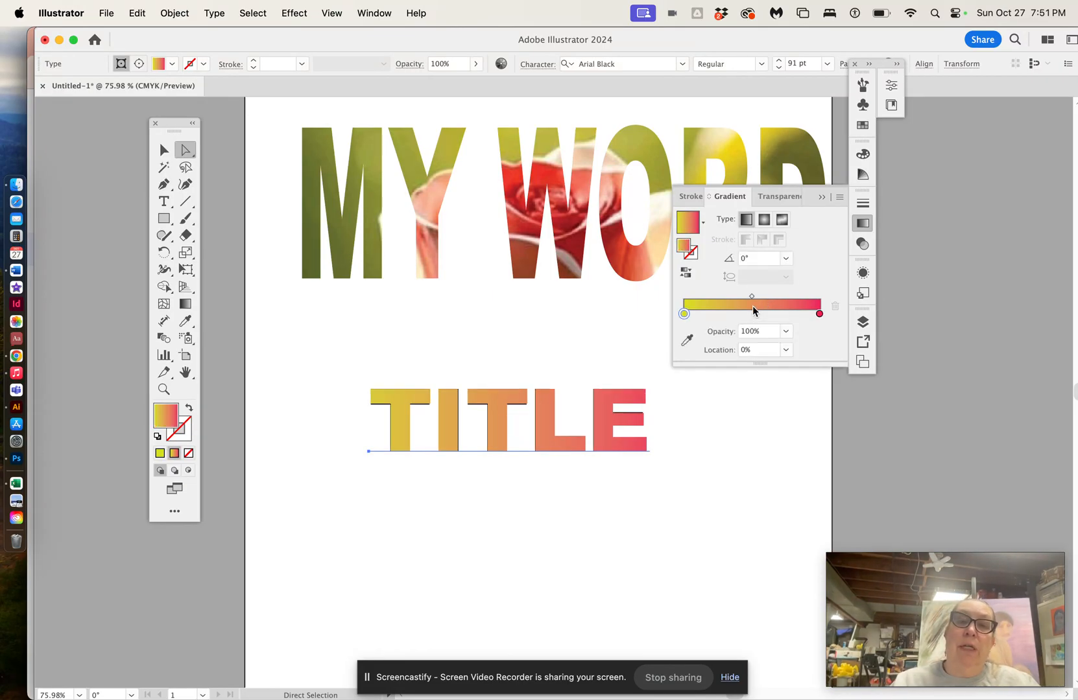
drag(819, 313, 848, 319)
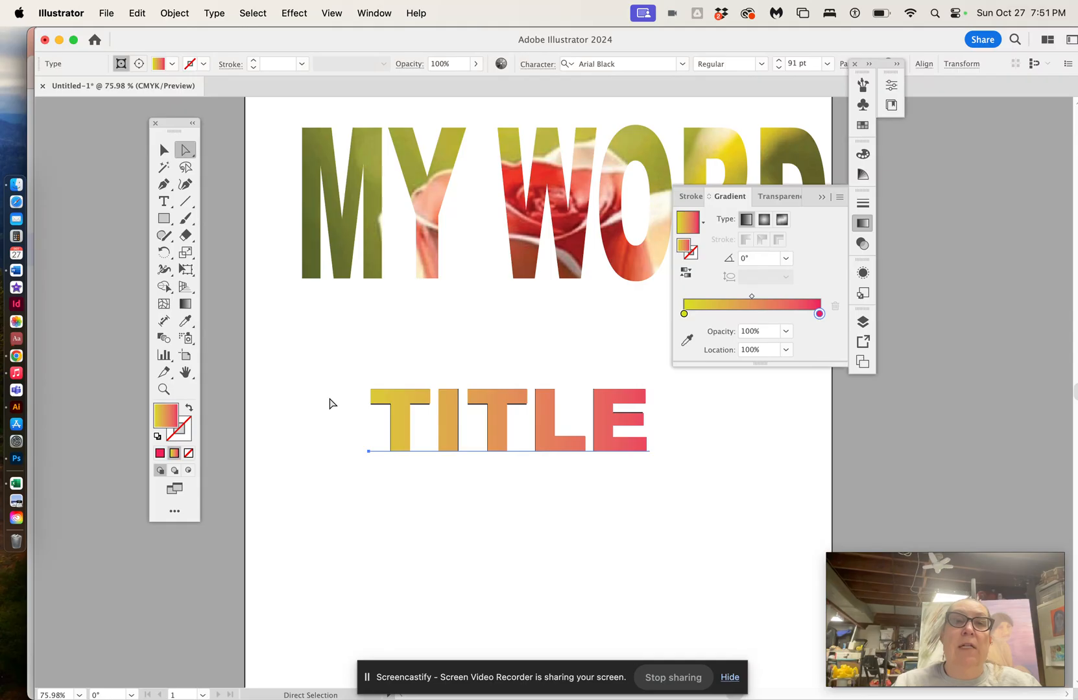
Step: Move the gradient TITLE group up, closer beneath MY WORD
click(161, 151)
click(287, 322)
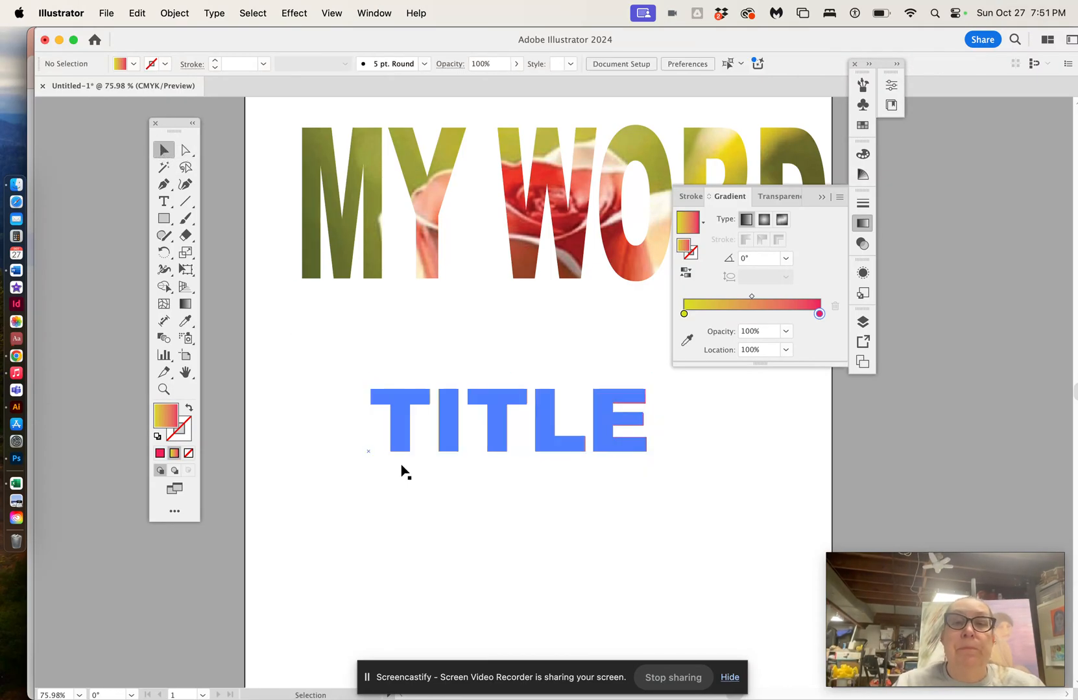
drag(451, 430, 393, 355)
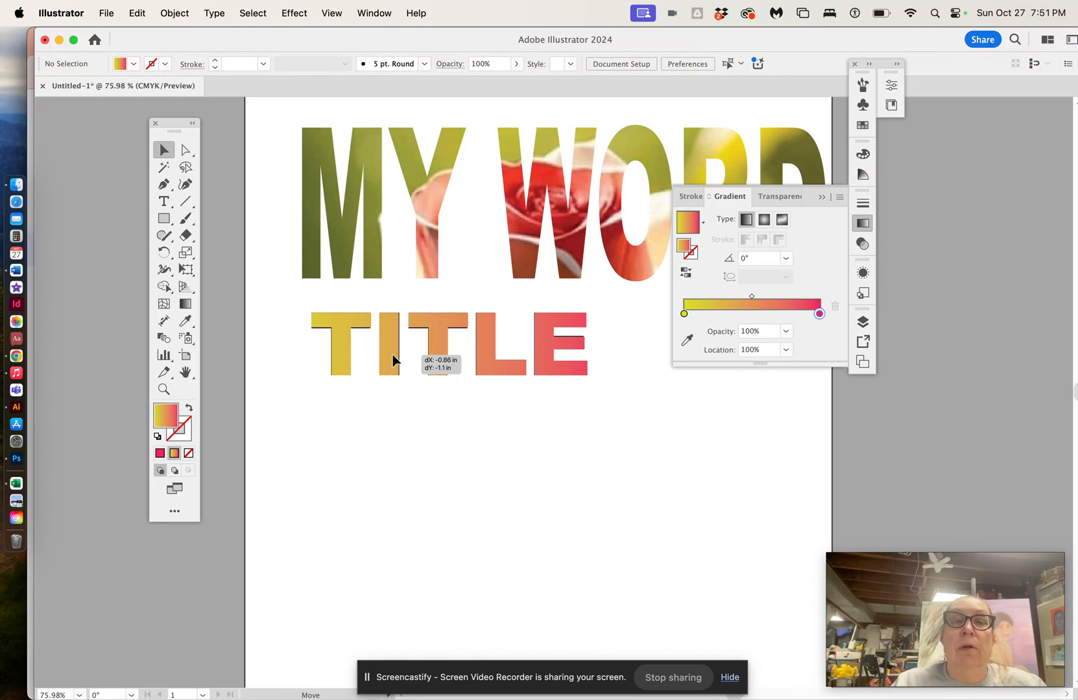
scroll(460, 516, down, 1)
click(453, 502)
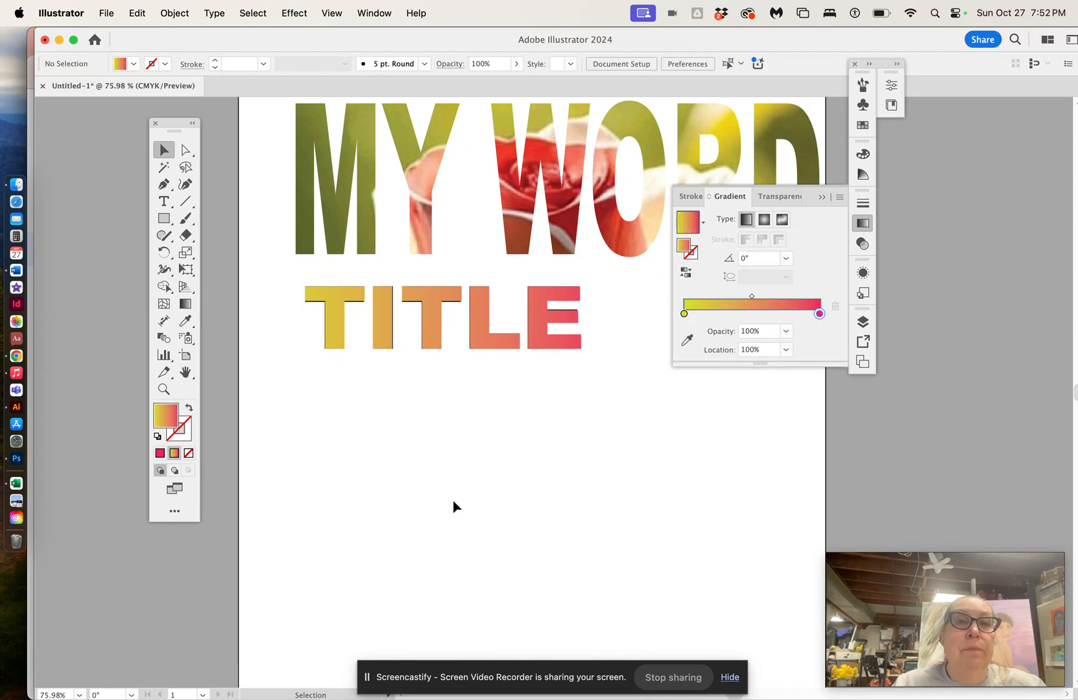
Step: Create a new text object reading TITLE below the gradient title
click(164, 201)
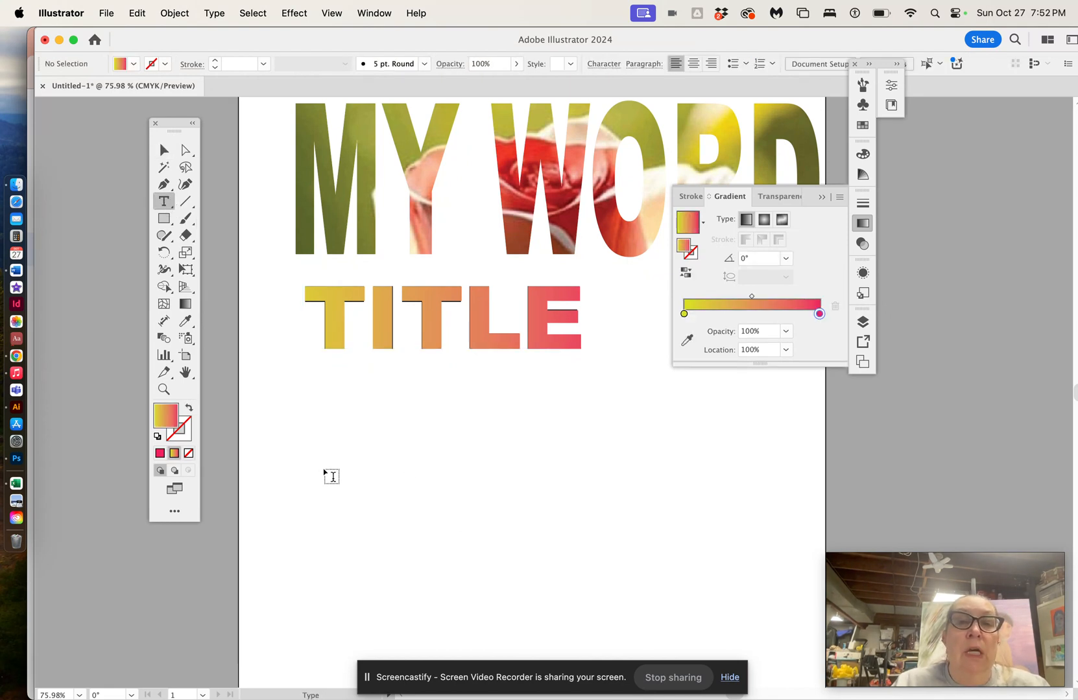
click(326, 459)
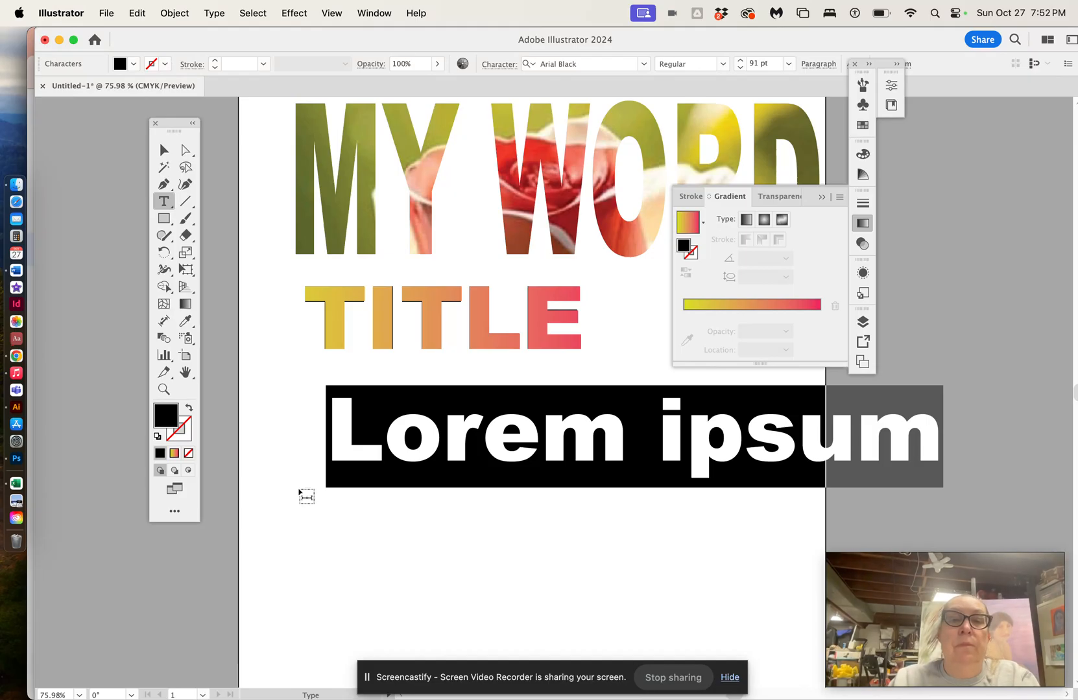
text(TITLE)
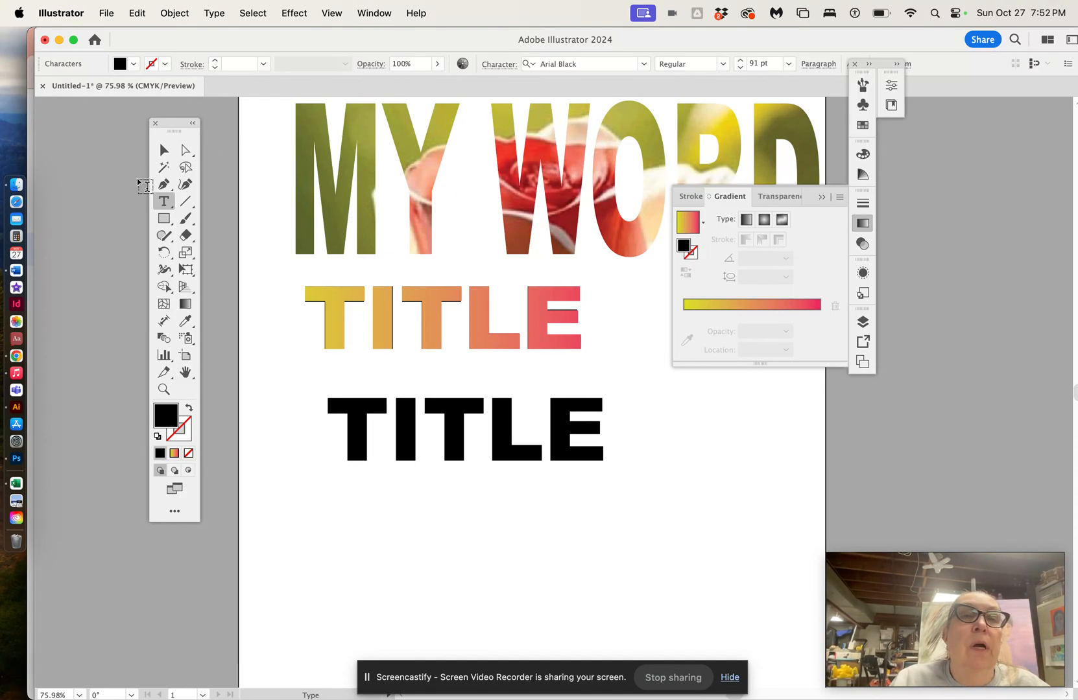
Step: Enlarge the new black TITLE text by scaling its bounding box and reposition it
click(164, 149)
drag(469, 488, 467, 536)
drag(610, 461, 699, 459)
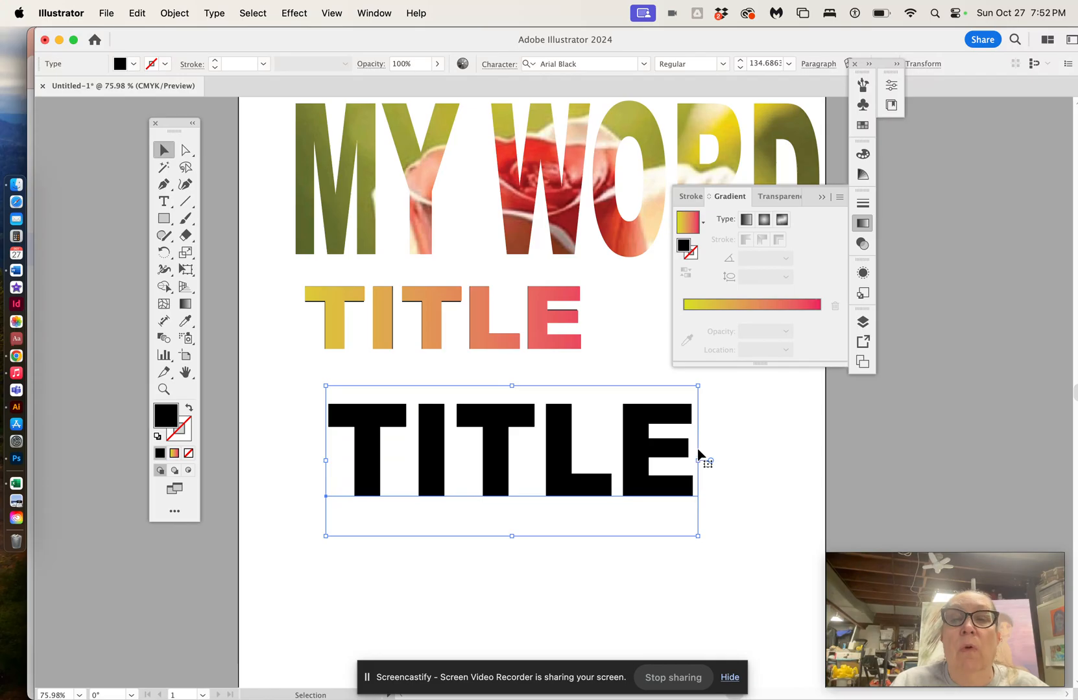
drag(558, 446, 549, 471)
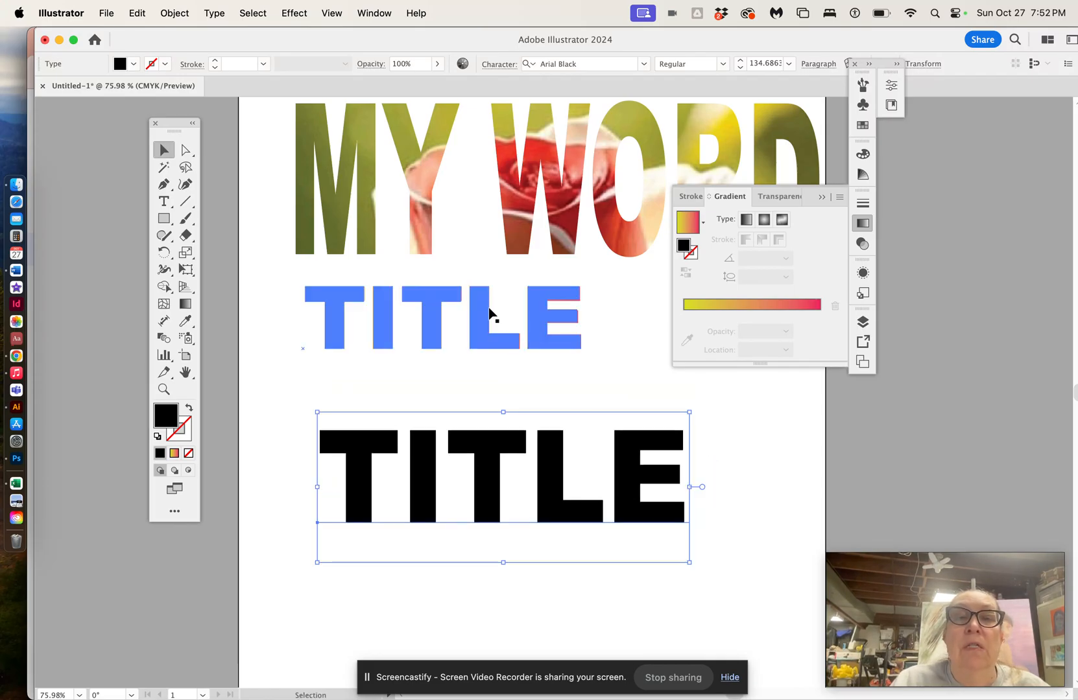
Step: Edit the gradient-masked title by adding an S at the end to read TITLES
click(487, 316)
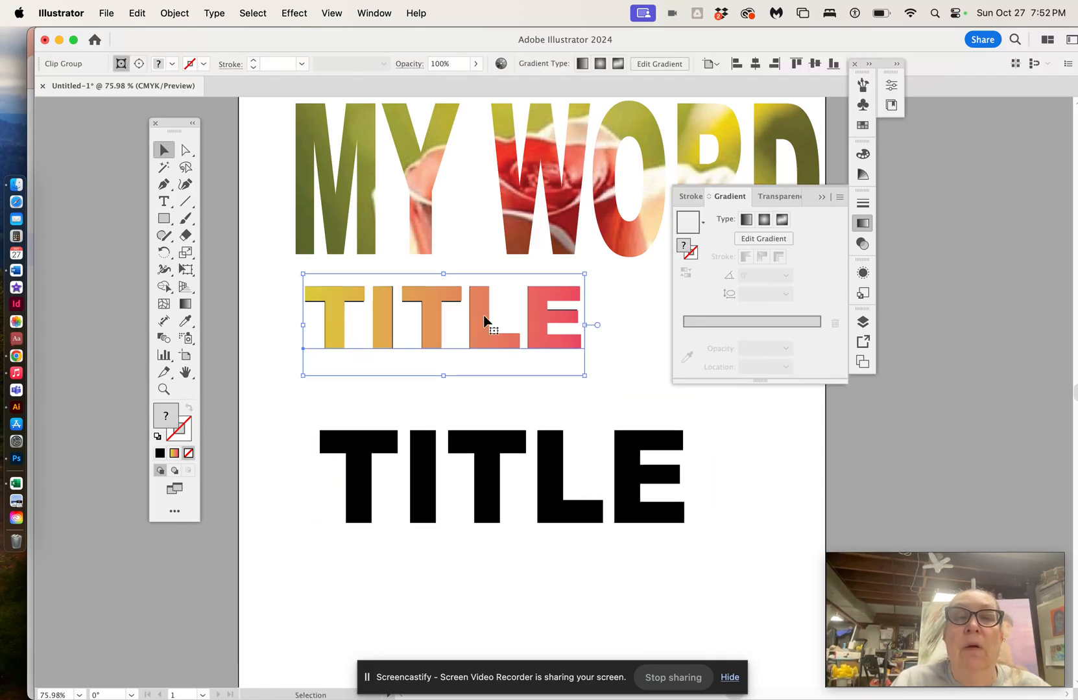
click(165, 203)
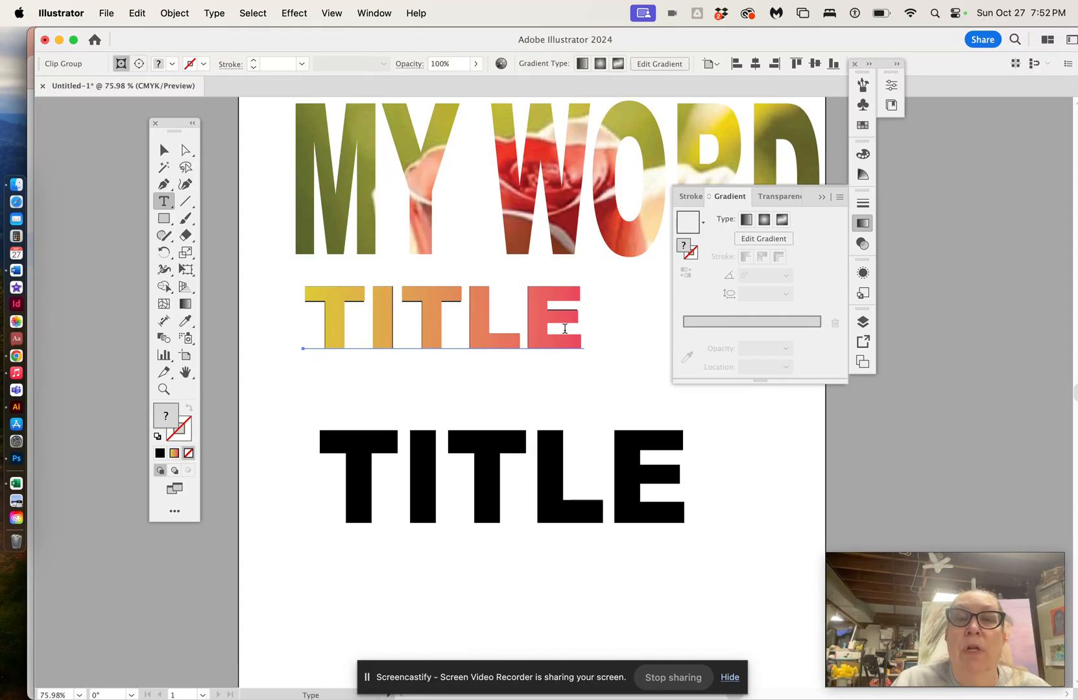
double_click(583, 331)
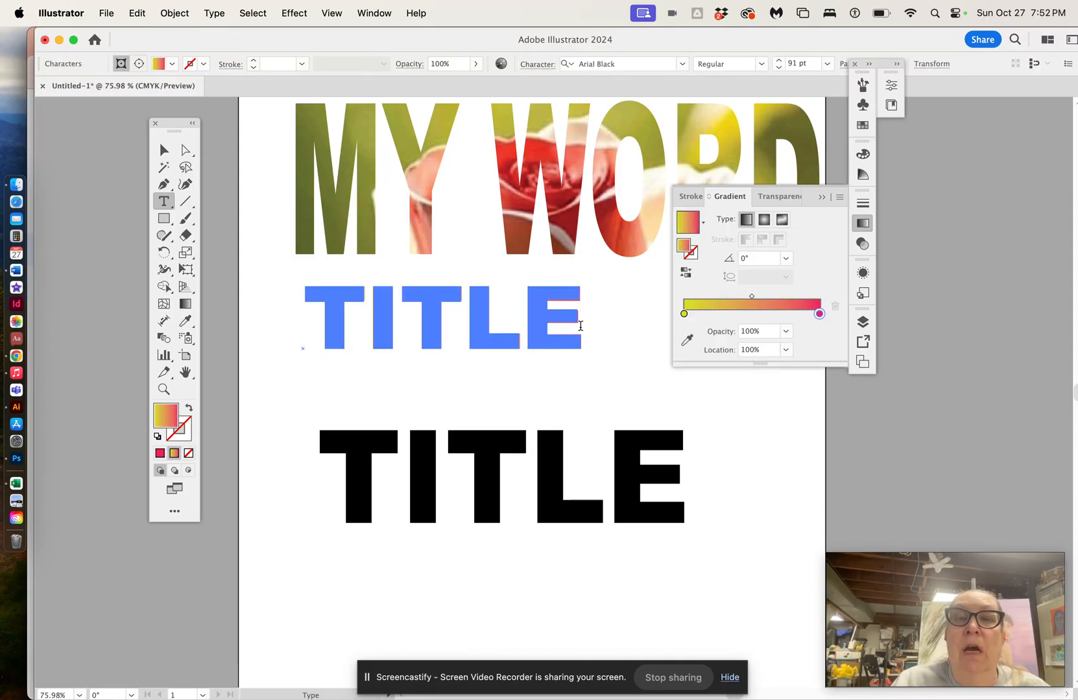
text(S)
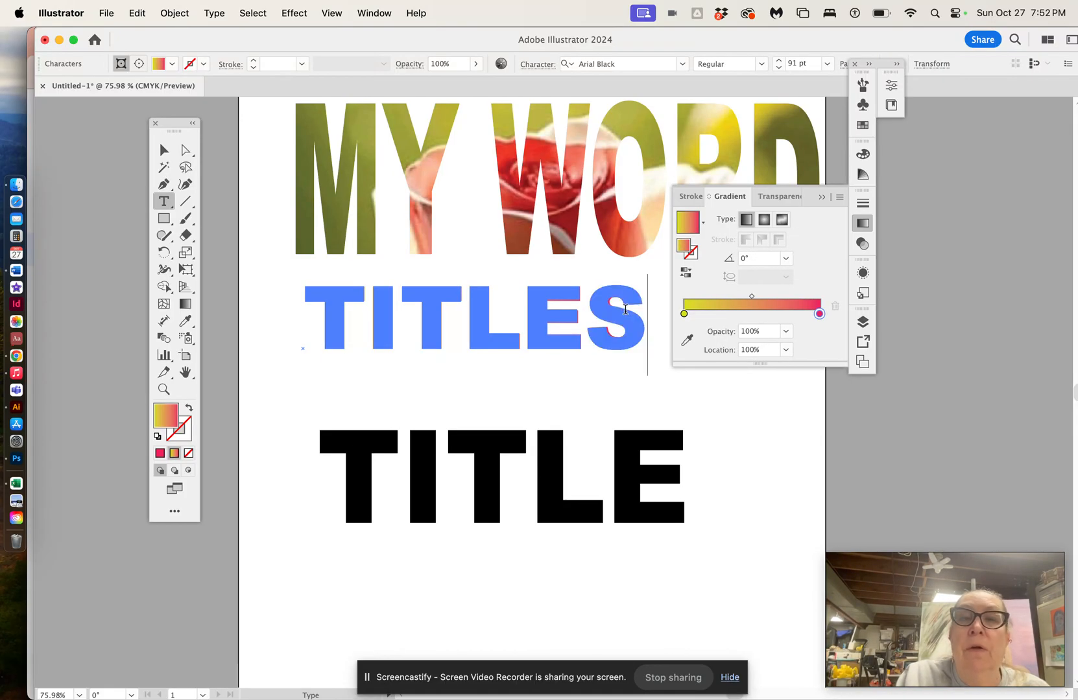
Step: Direct-select the TITLES text inside its clip group and shift it left
click(164, 150)
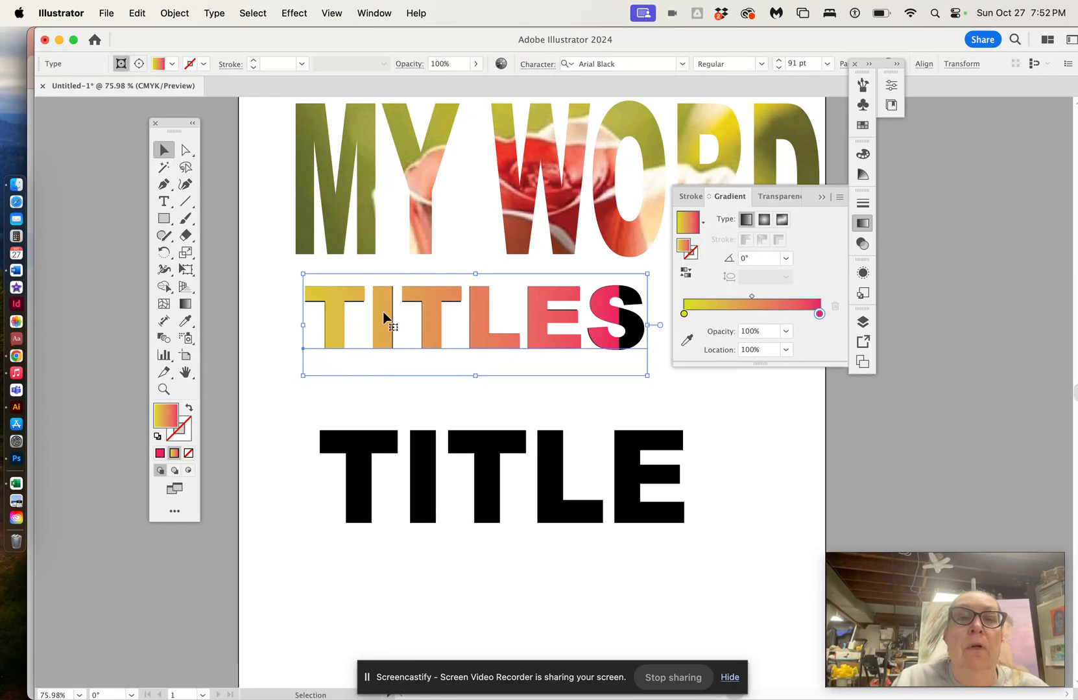
click(186, 150)
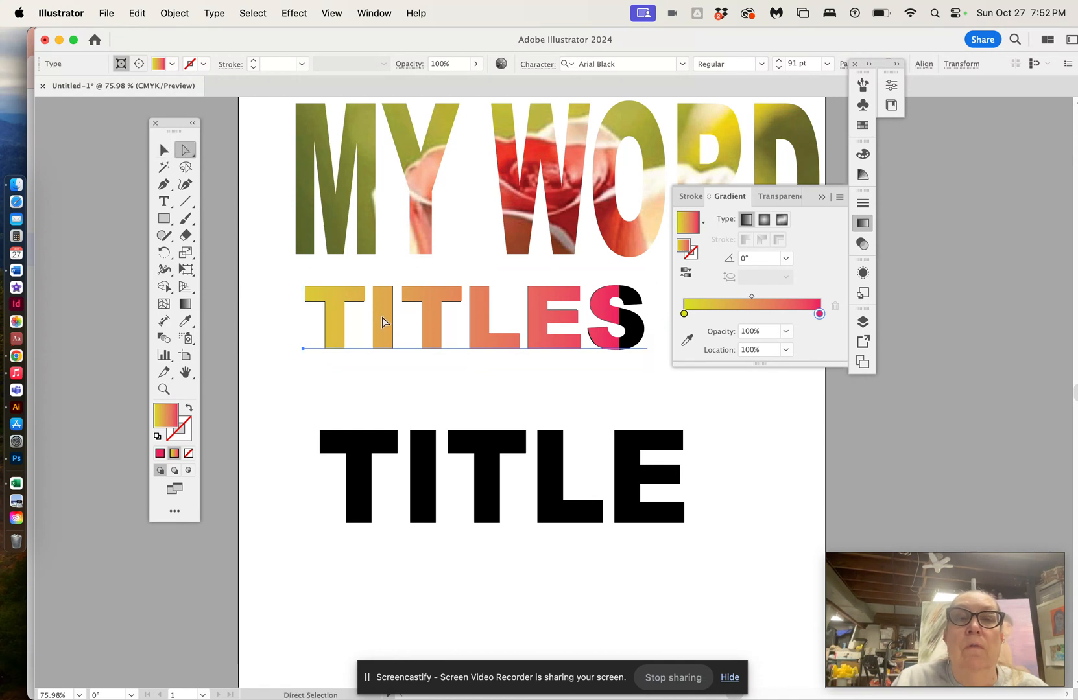
drag(382, 317, 356, 319)
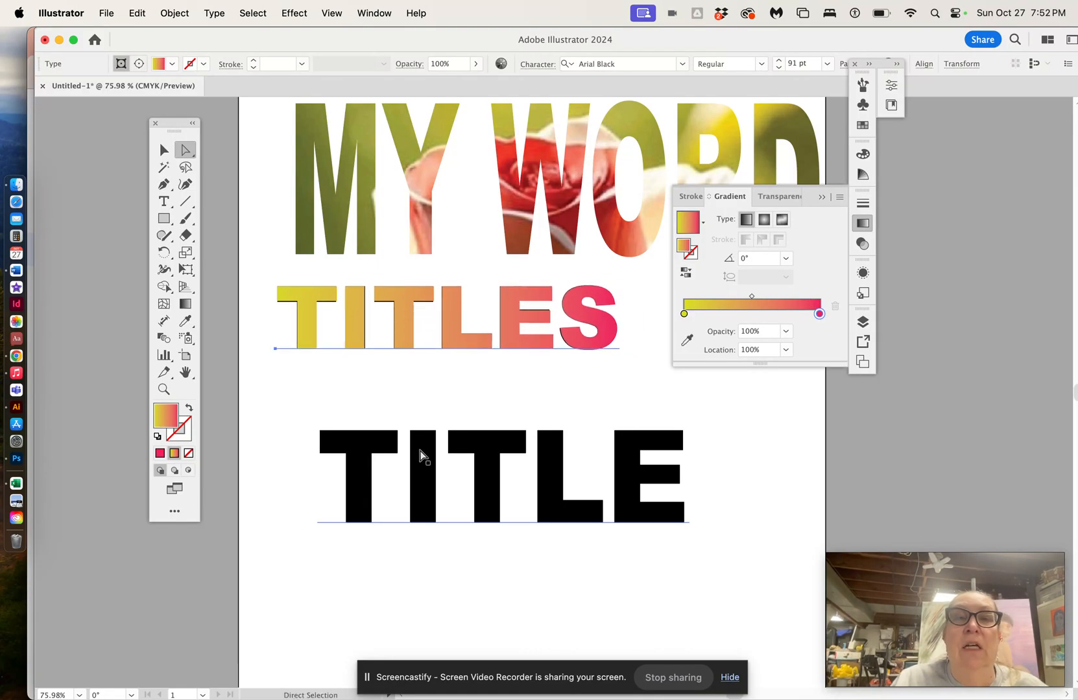
click(418, 404)
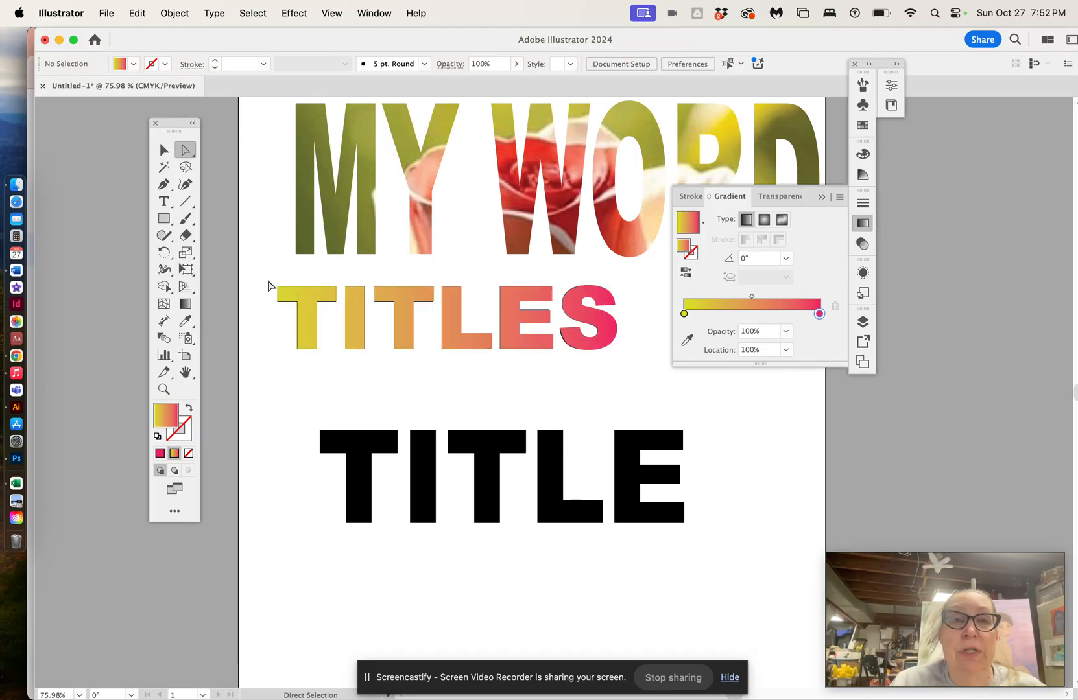
Step: Select all the text in the gradient-masked title and replace it with SNOW
click(163, 201)
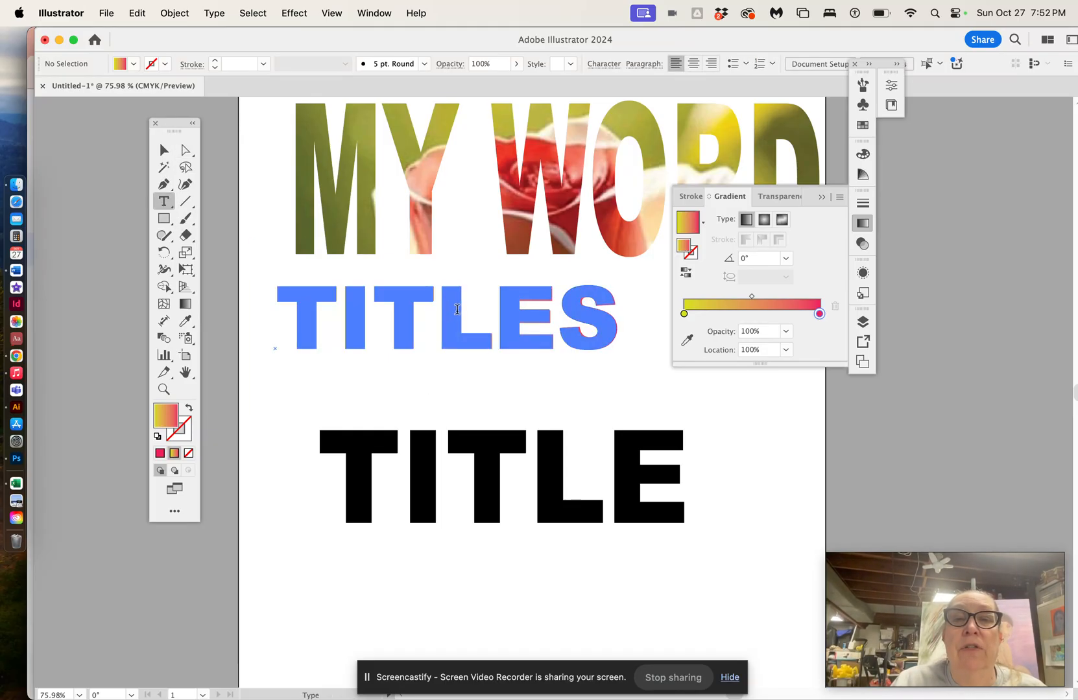
click(457, 309)
drag(624, 313, 526, 281)
click(424, 328)
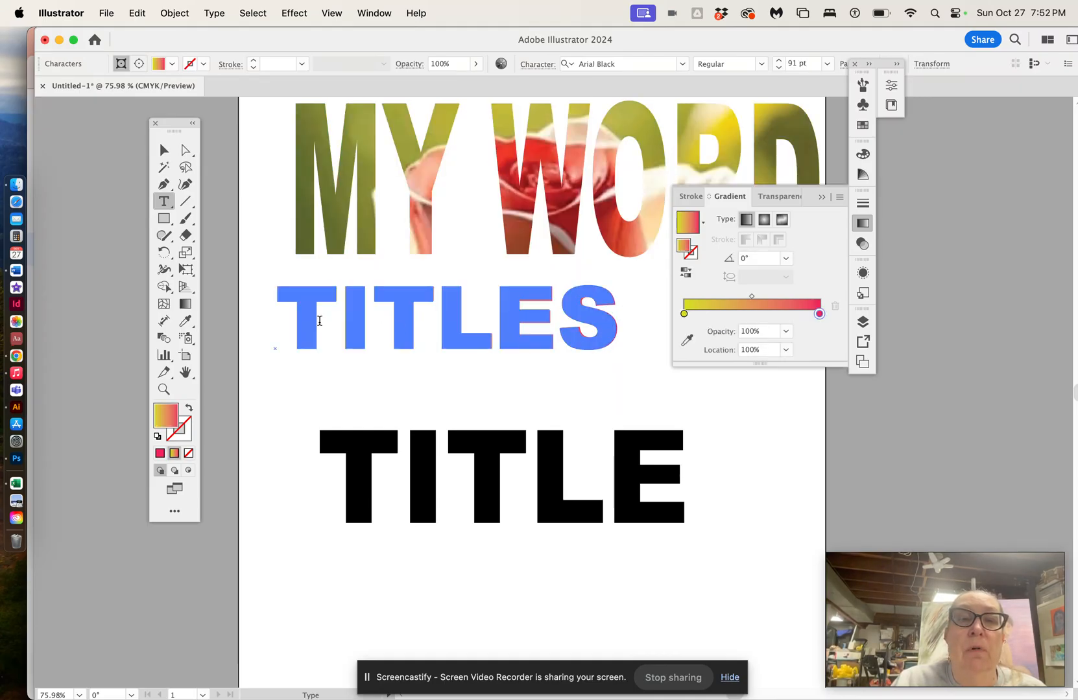
drag(293, 316, 605, 328)
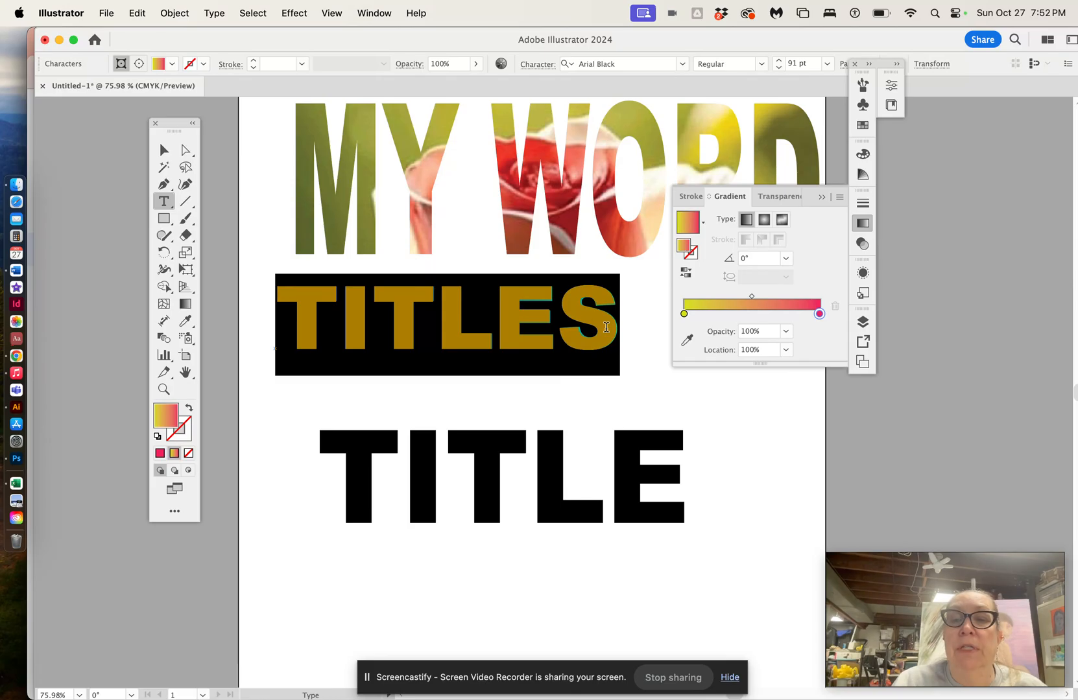
text(SNOW)
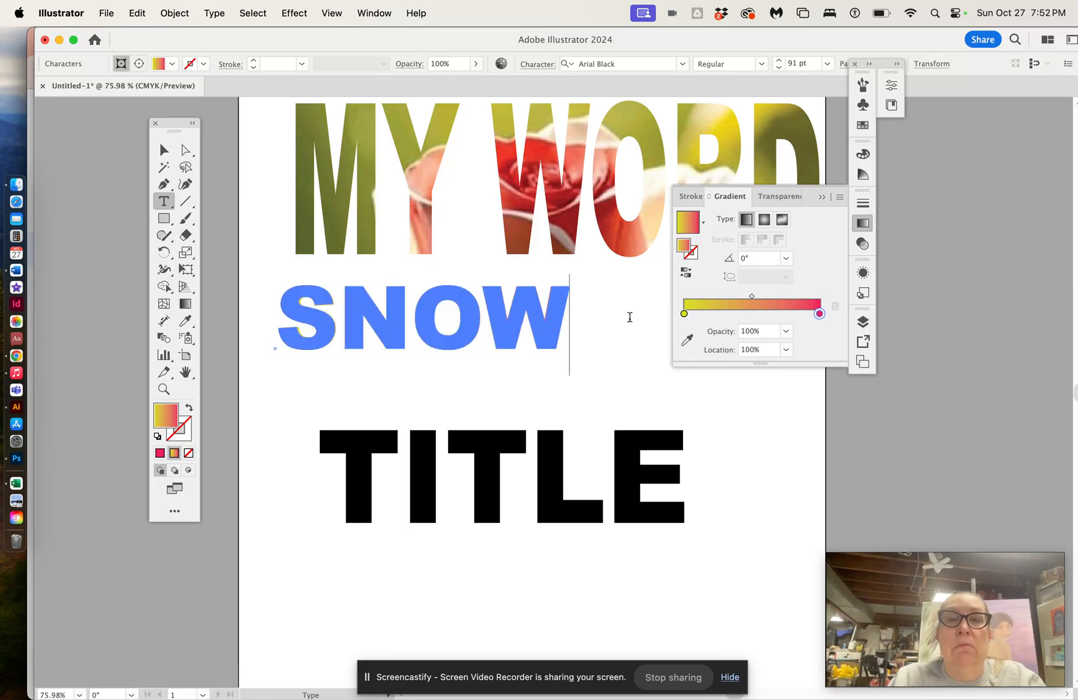
Step: Move the SNOW gradient group slightly right and down
click(164, 152)
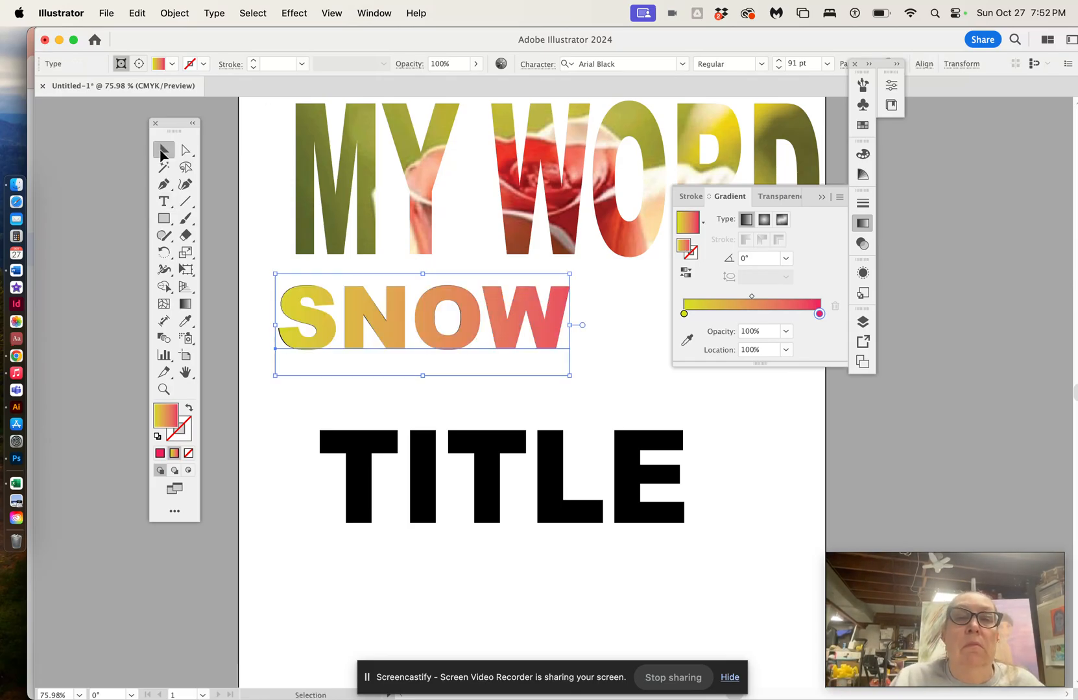
drag(371, 322, 405, 337)
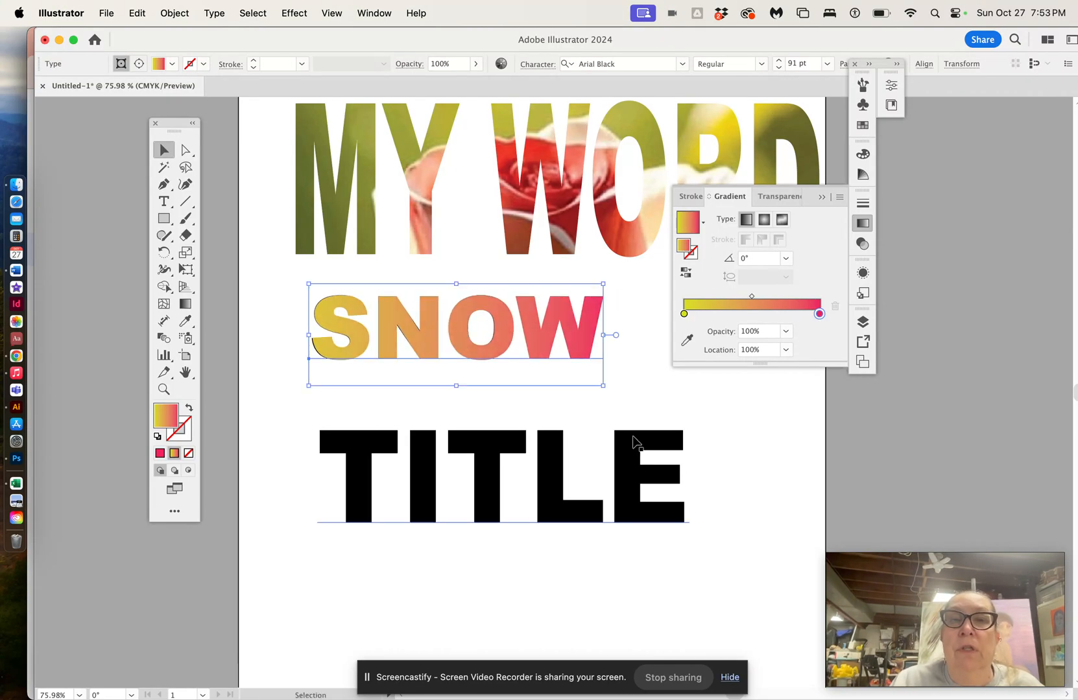
click(649, 404)
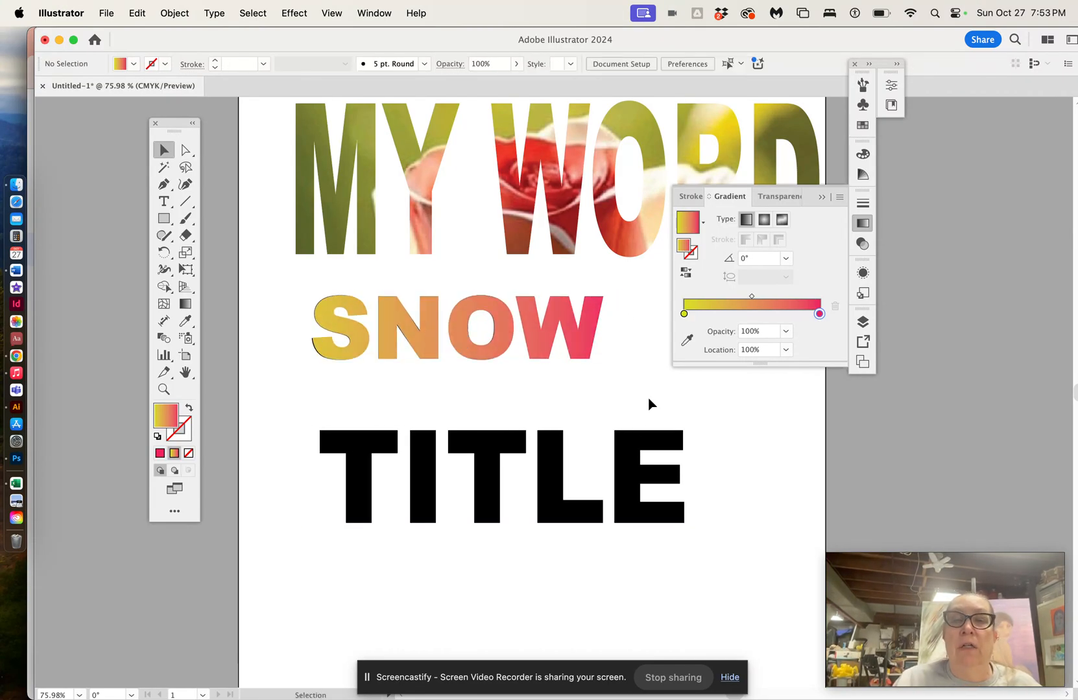
Step: Nudge the black TITLE text upward and convert it to outlines with Create Outlines
click(559, 477)
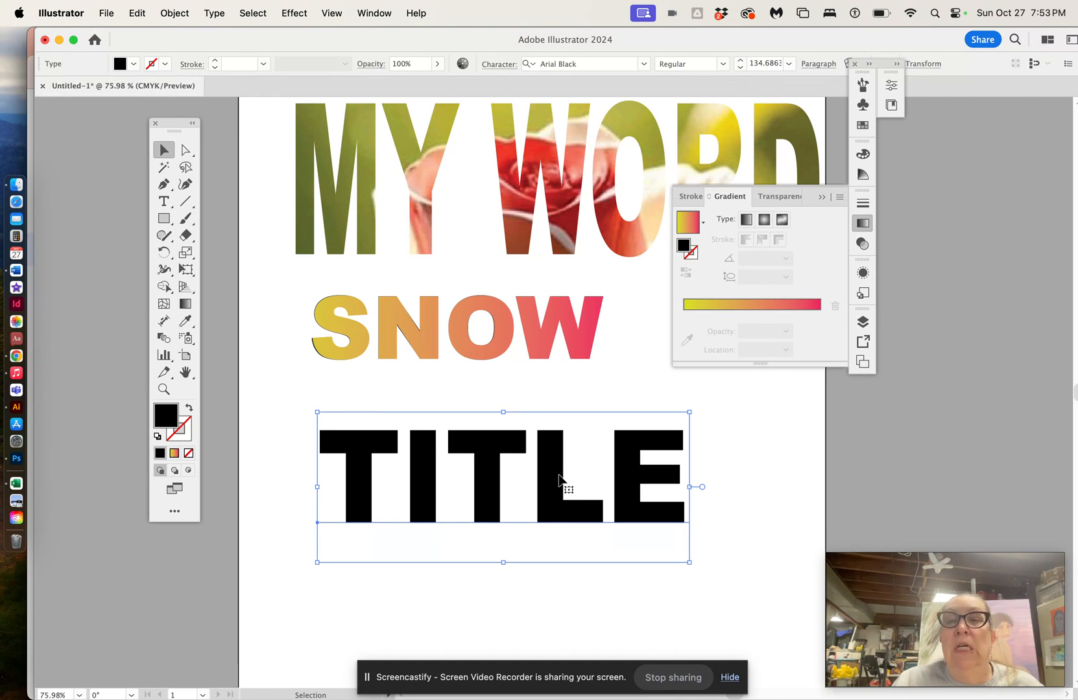
mouse_move(477, 458)
mouse_down()
mouse_move(490, 441)
mouse_move(460, 446)
mouse_up()
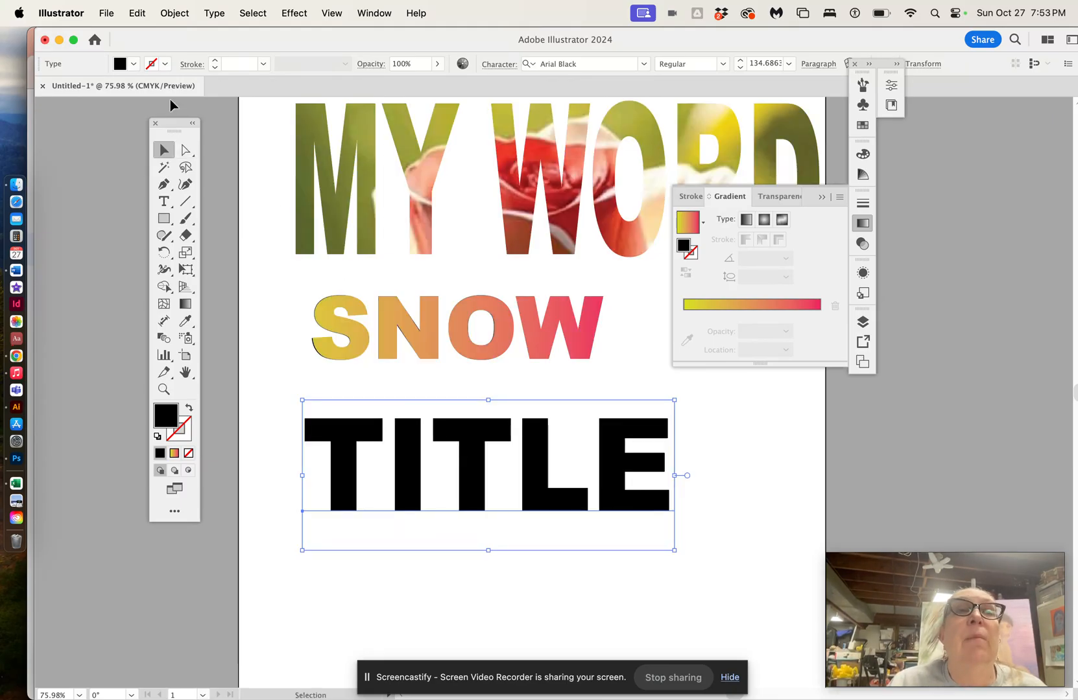
click(219, 16)
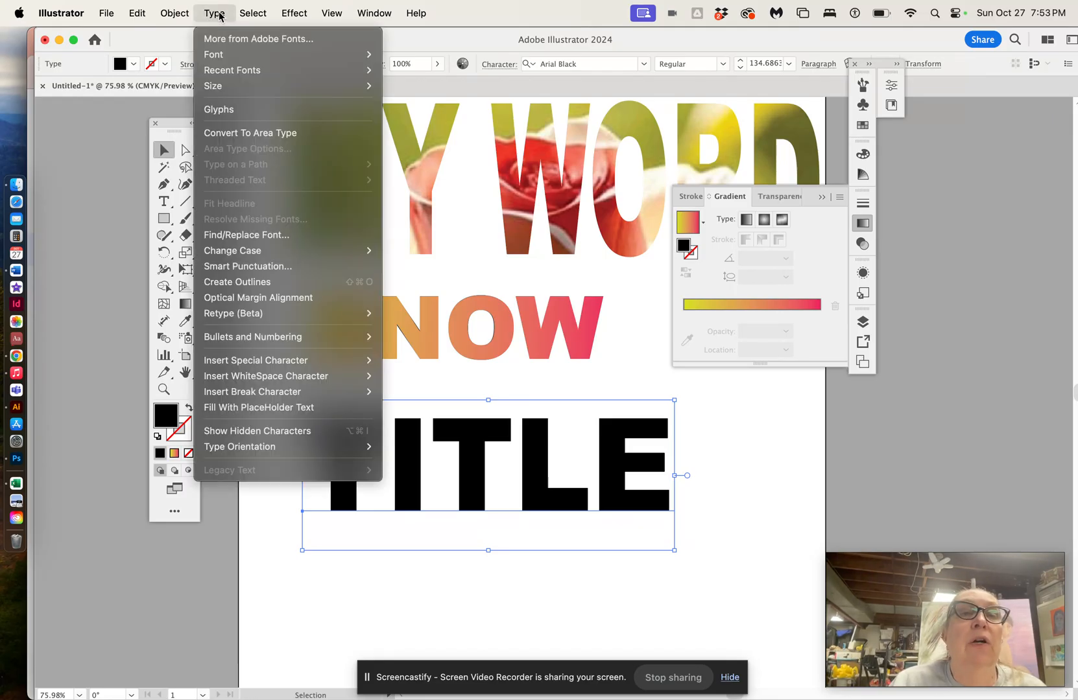
click(247, 284)
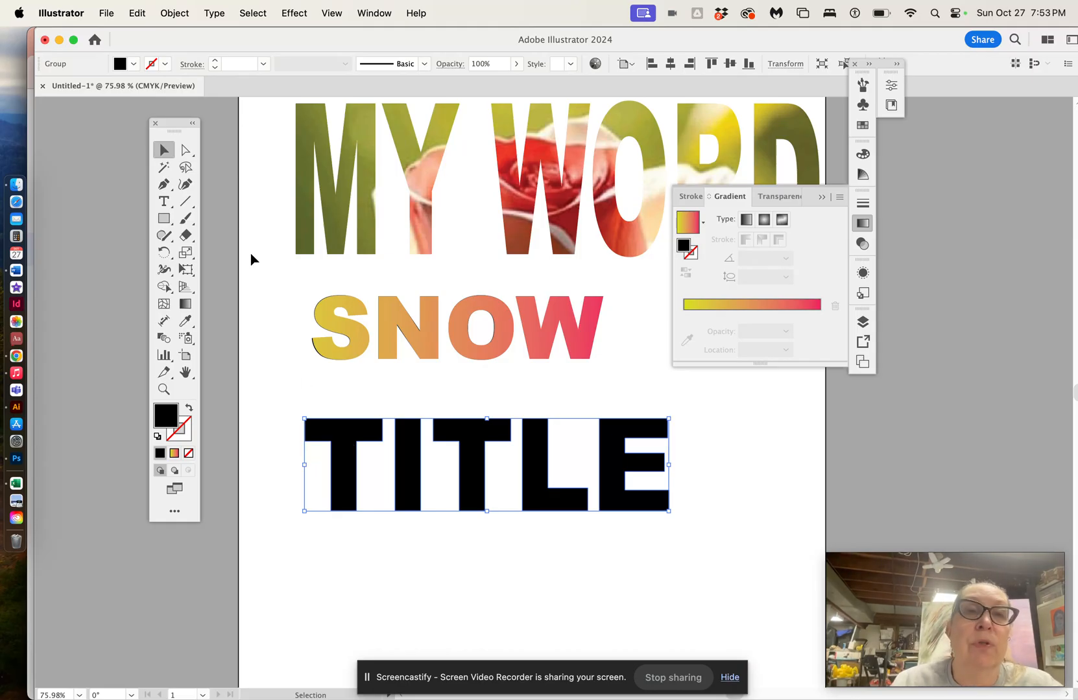
click(186, 153)
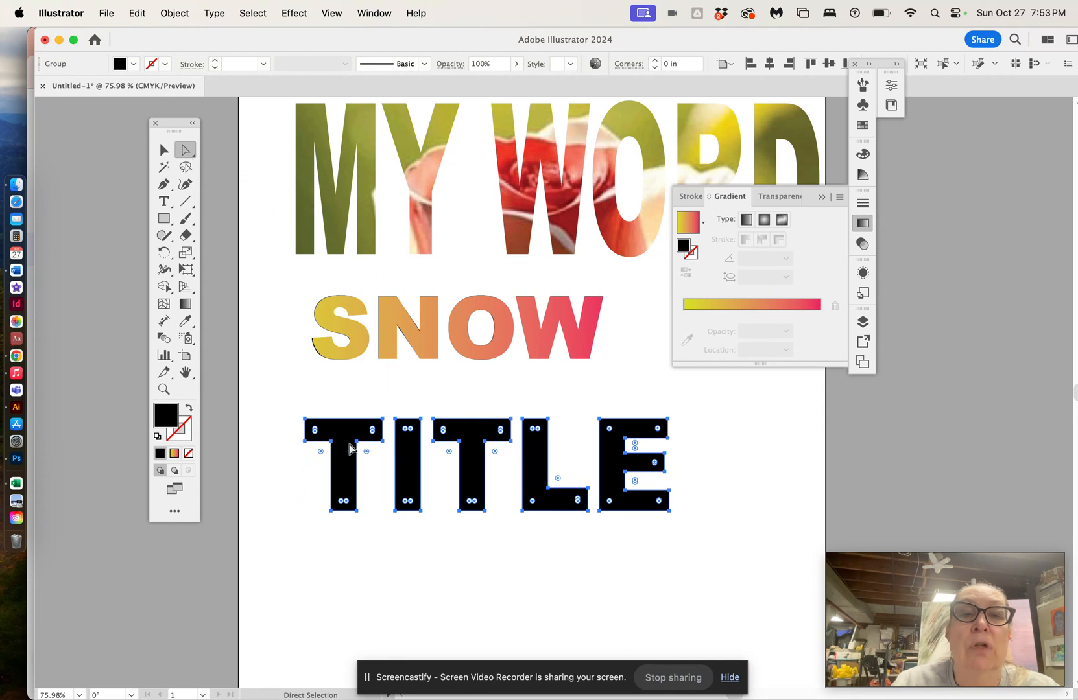
Step: Examine the SNOW clip group and the individual outlined TITLE letters by selecting them one at a time
click(164, 150)
click(391, 328)
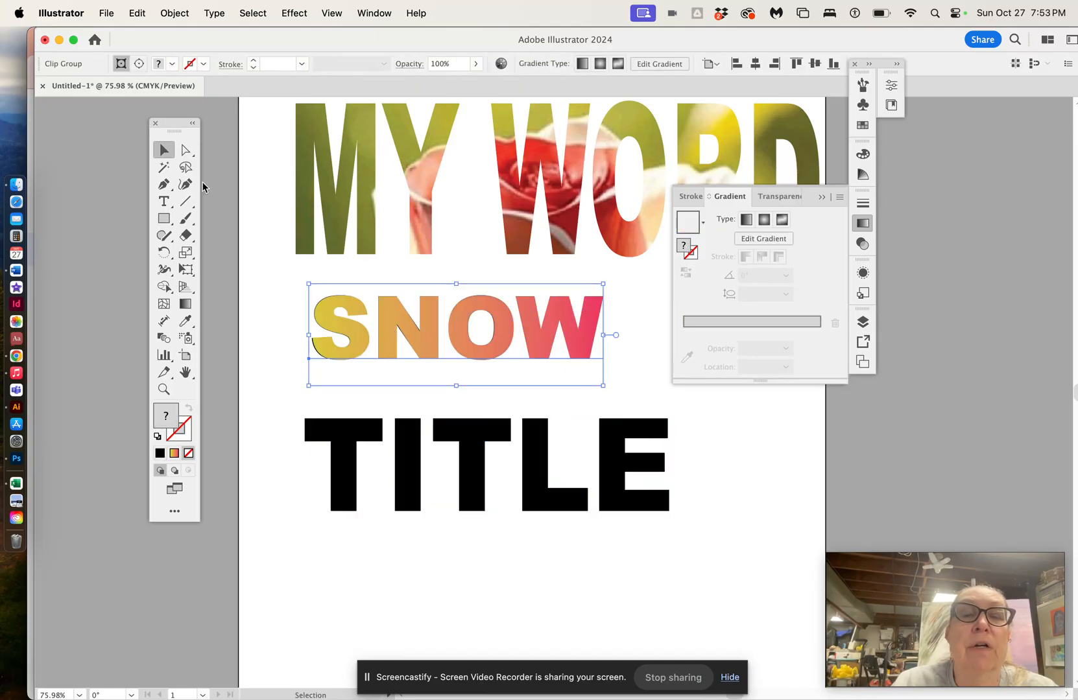
click(185, 150)
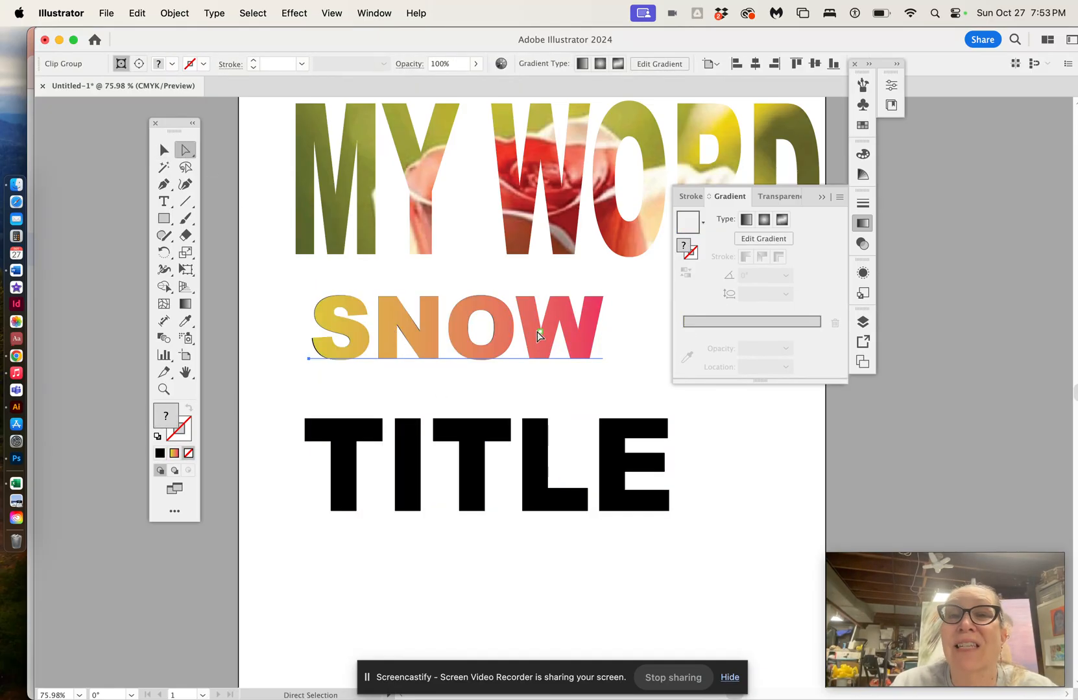
click(468, 432)
click(533, 467)
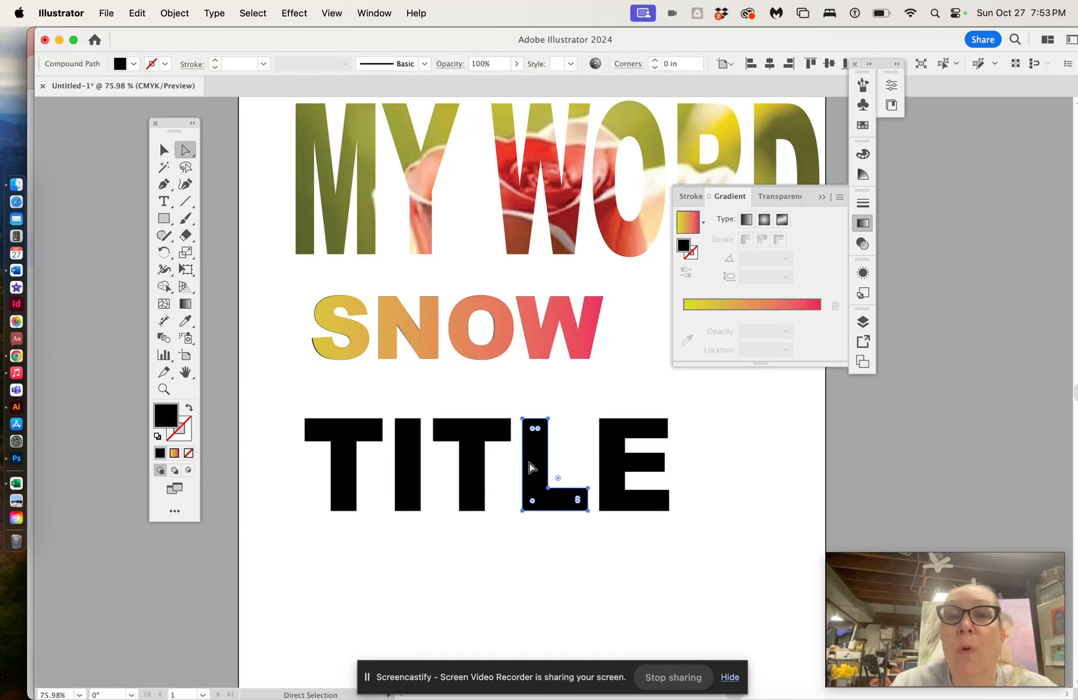
click(610, 453)
click(409, 454)
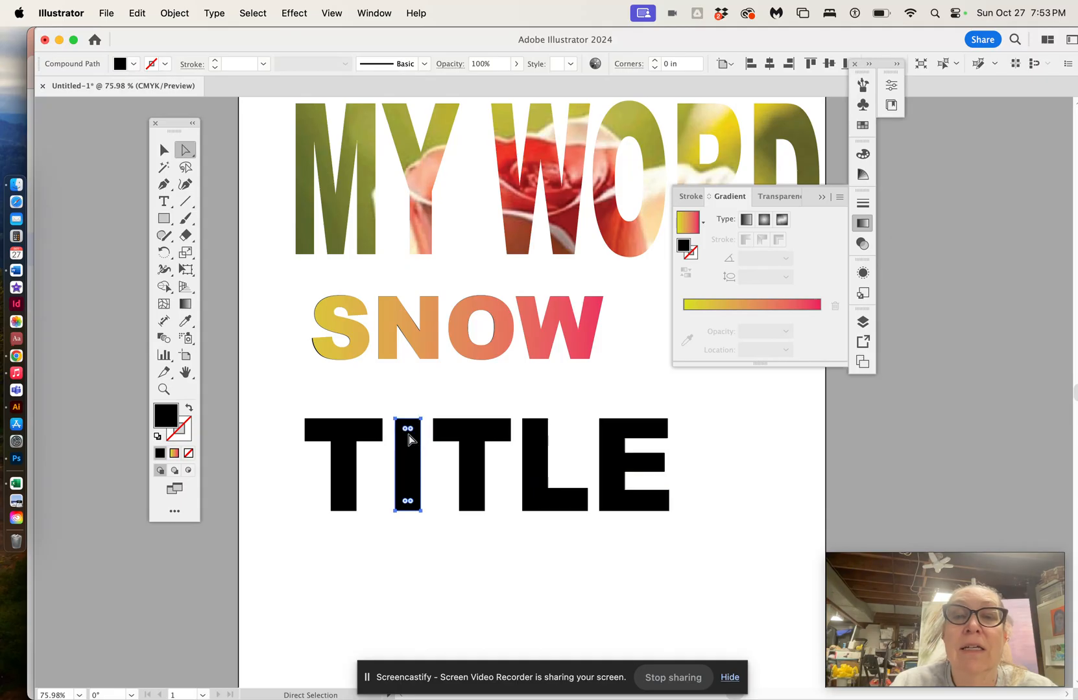
click(164, 151)
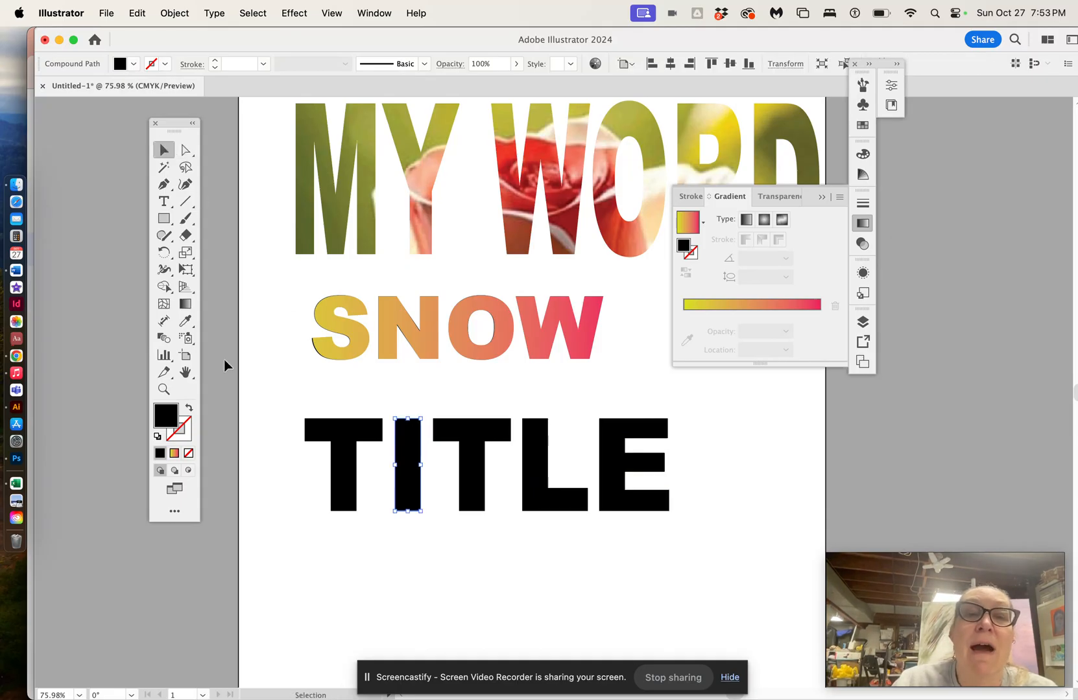
click(246, 418)
Step: Apply the yellow-to-pink gradient fill to the outlined TITLE letters
click(321, 434)
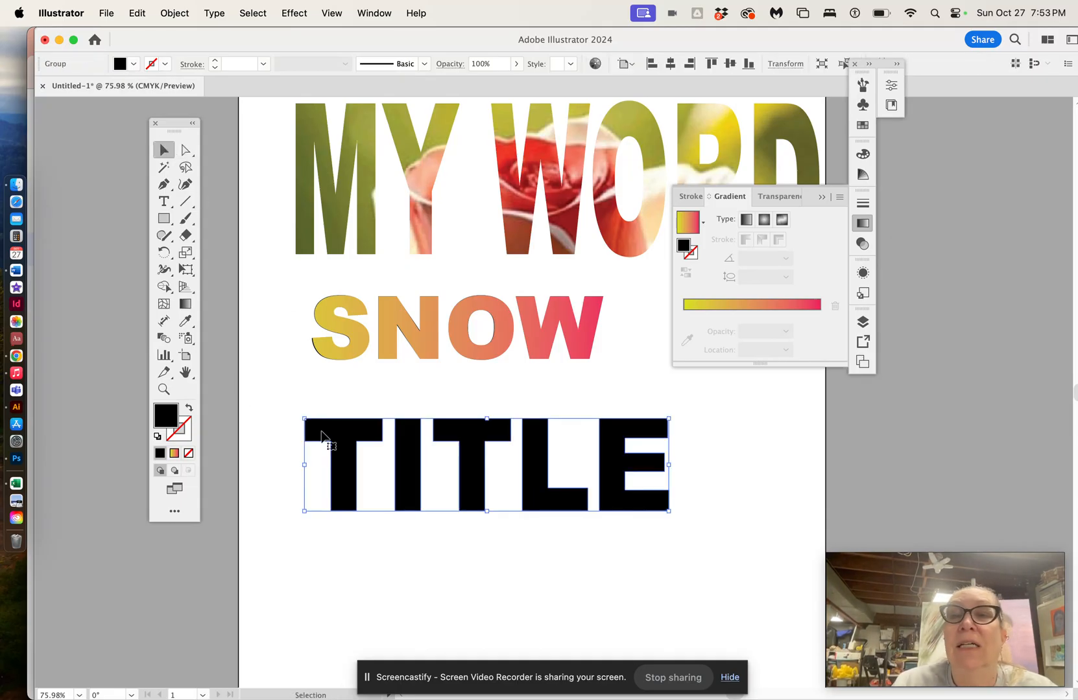
click(752, 307)
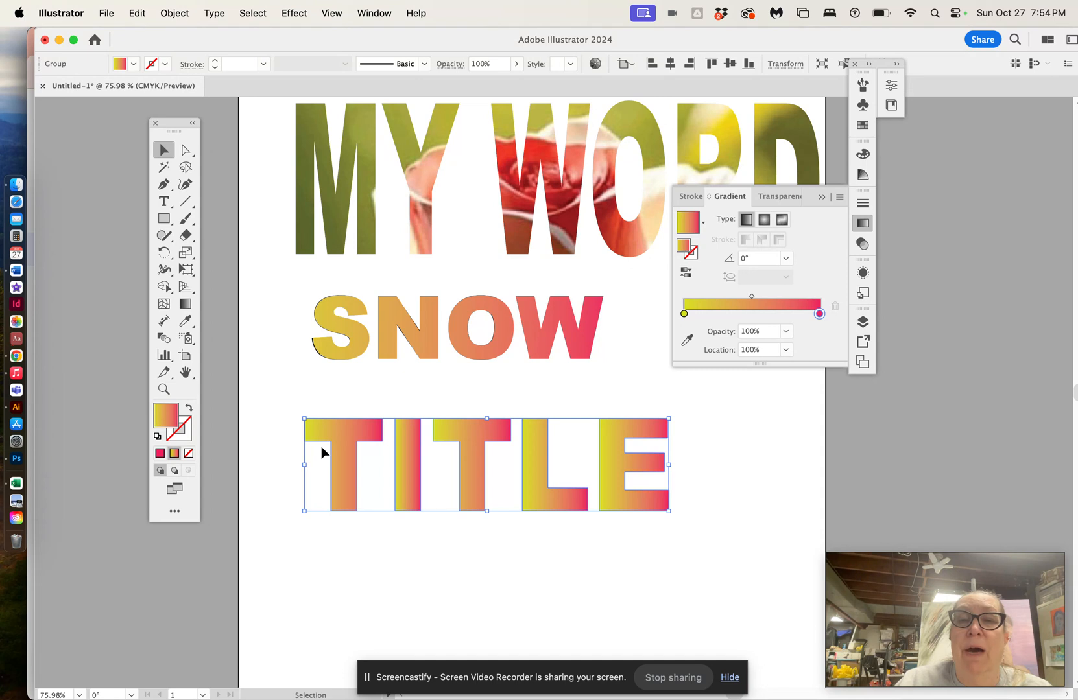
scroll(321, 446, down, 2)
scroll(321, 446, up, 2)
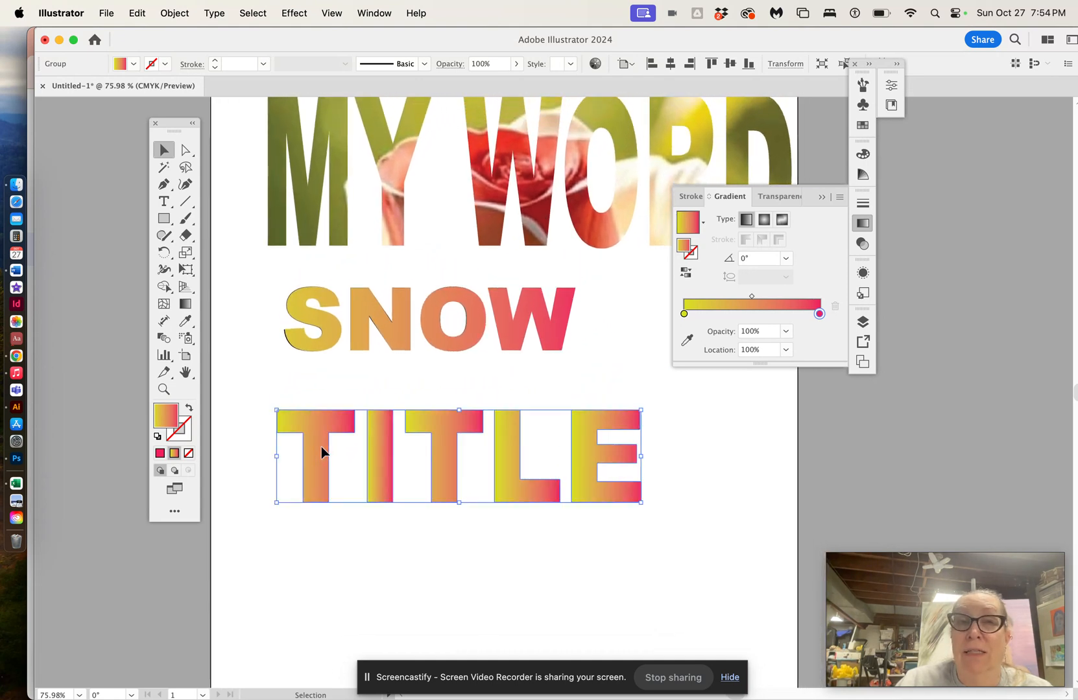
Step: Reshape the E by dragging its top-right and bottom-right corner points outward
click(185, 149)
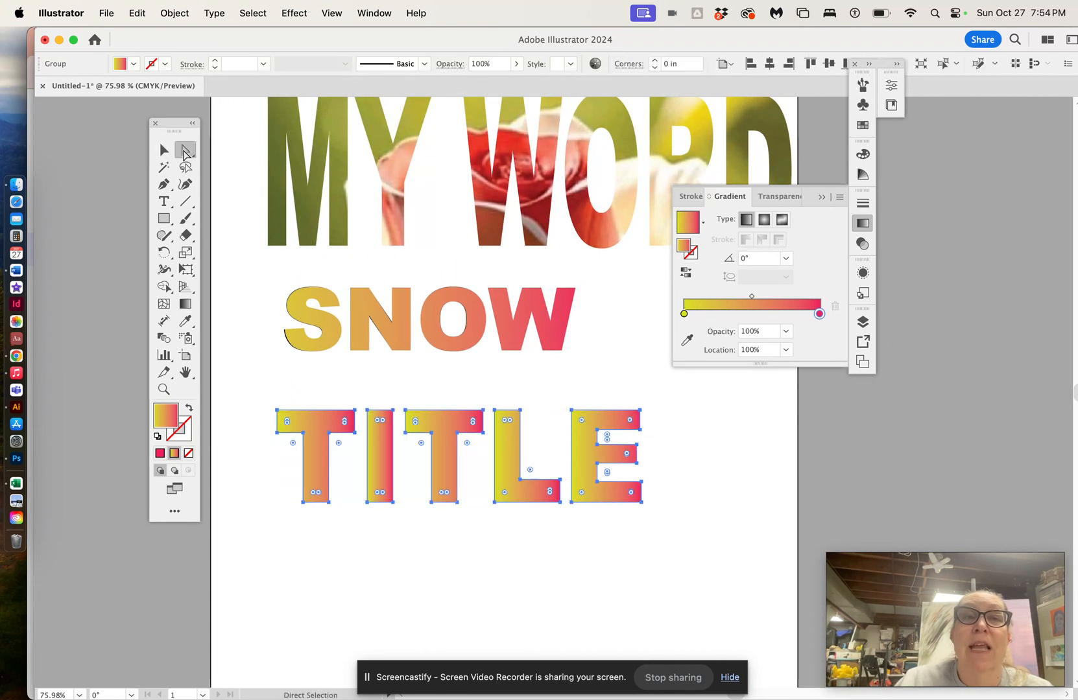
click(640, 411)
drag(640, 412, 671, 402)
drag(641, 503, 689, 506)
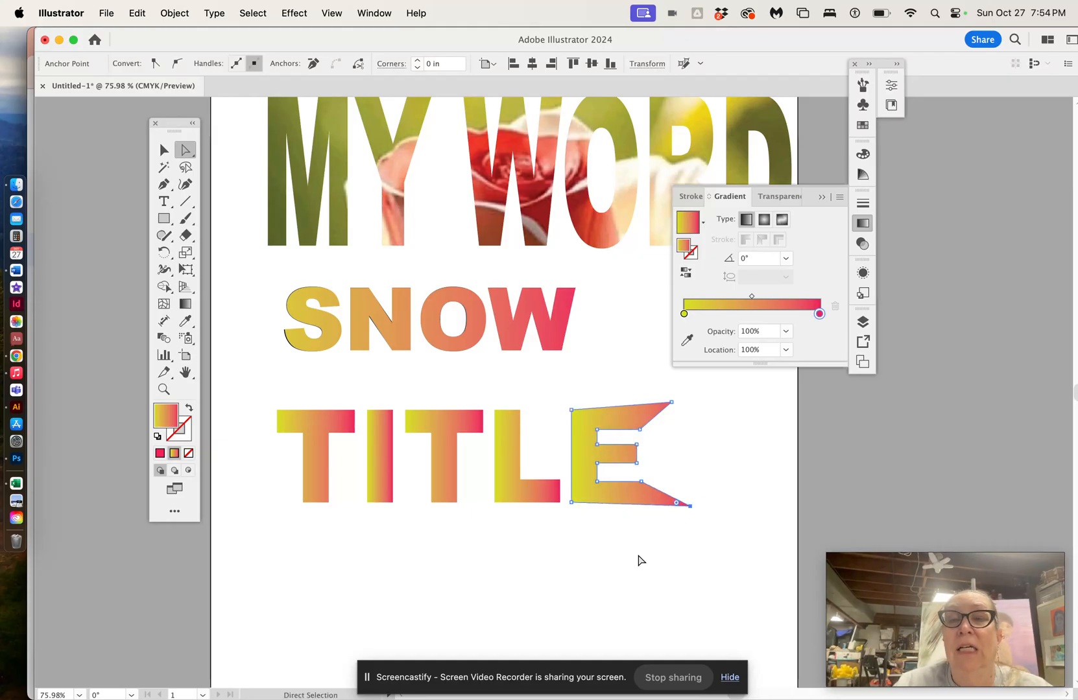
Step: Reshape the T by dragging its top-left corner point outward and its bottom-left point down and left
click(277, 409)
drag(282, 415, 261, 403)
drag(304, 503, 268, 524)
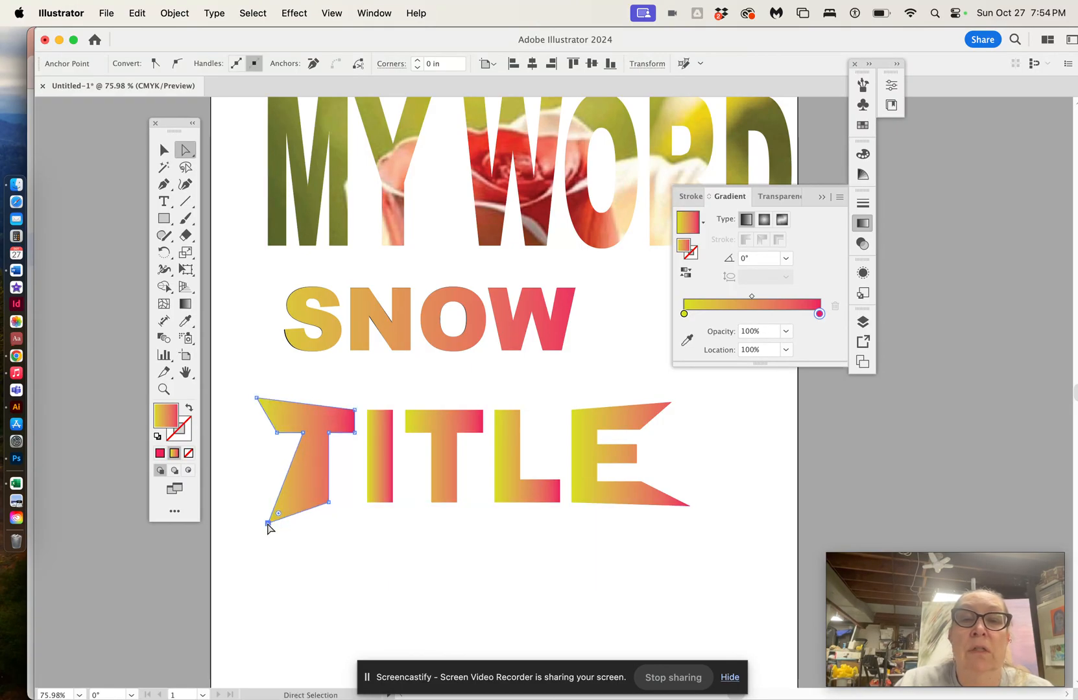
click(530, 539)
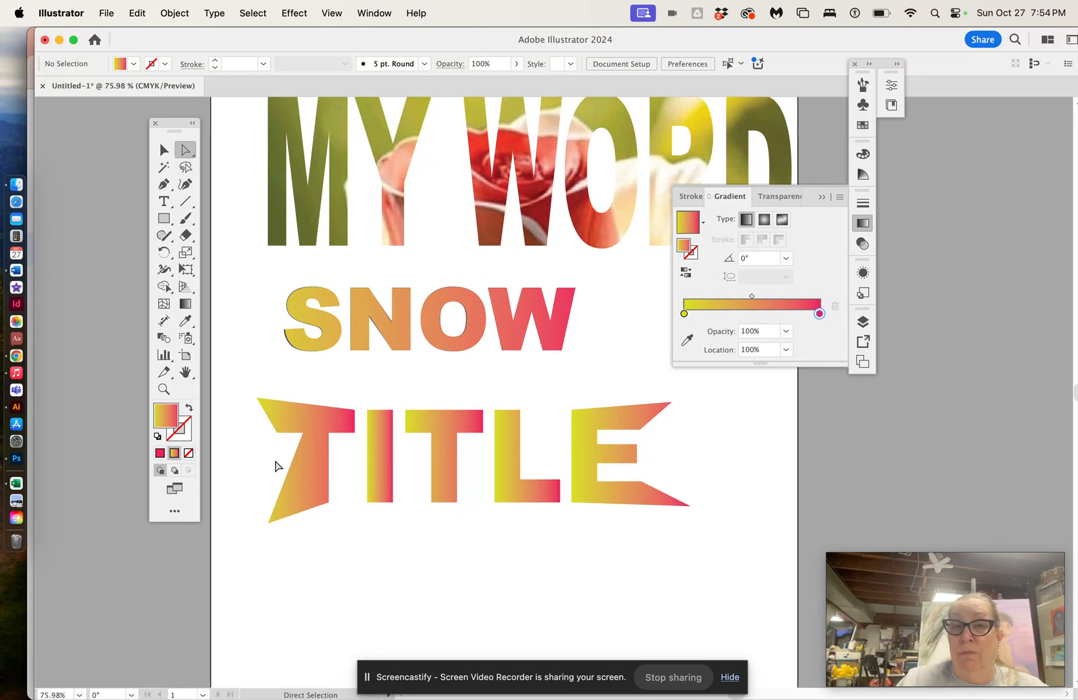
click(164, 149)
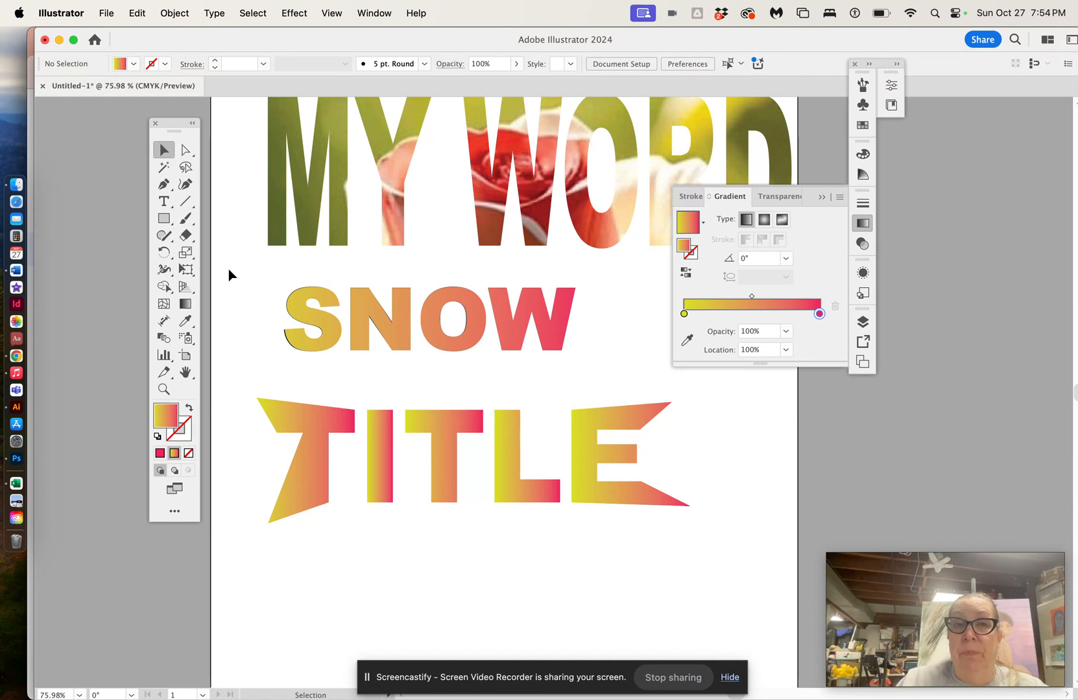
scroll(228, 275, left, 2)
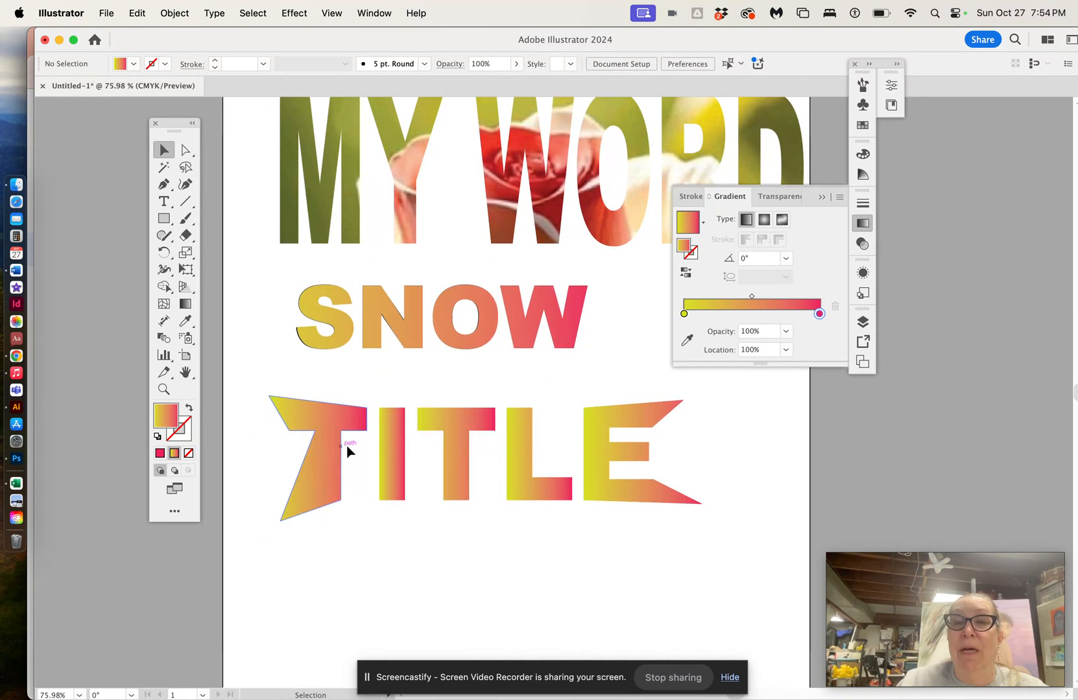
click(315, 418)
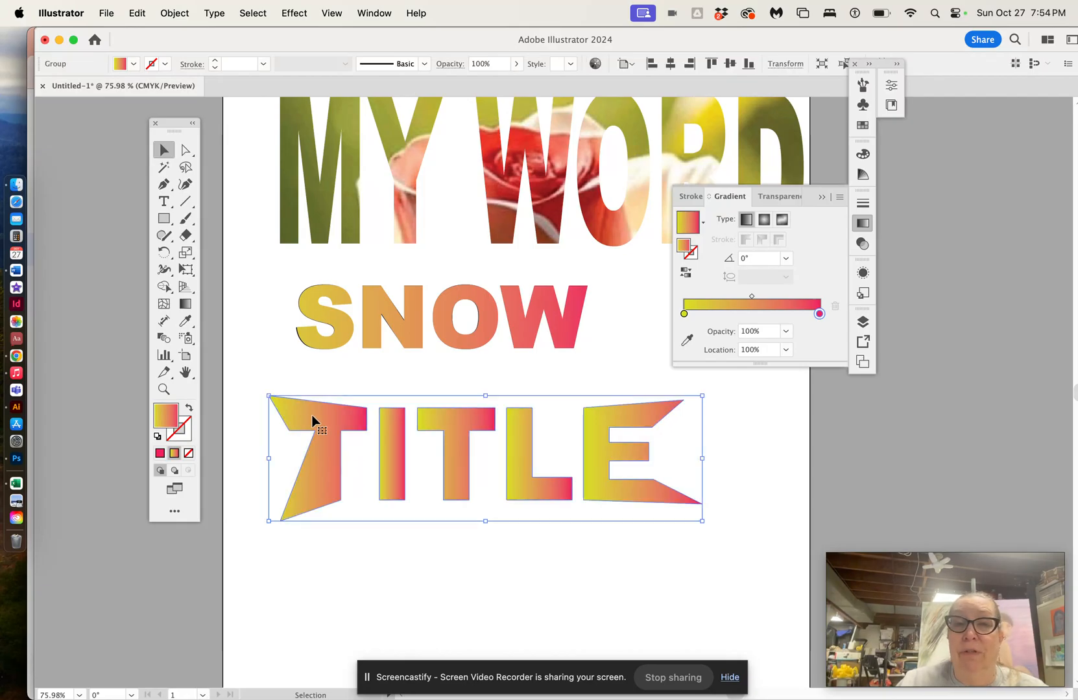
click(165, 202)
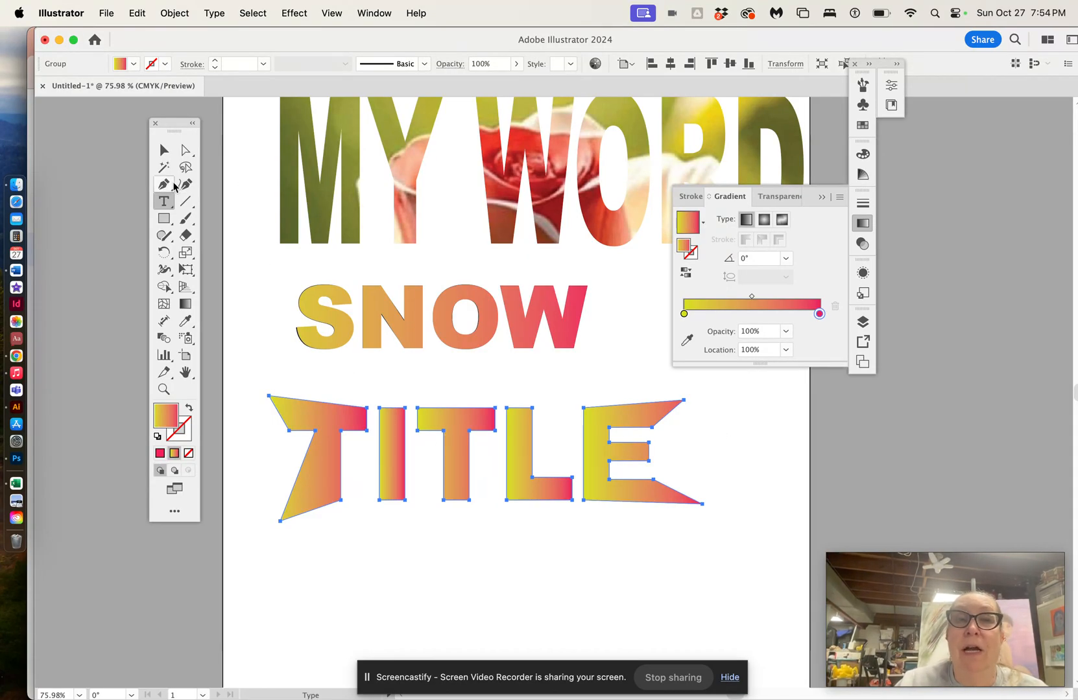
click(561, 575)
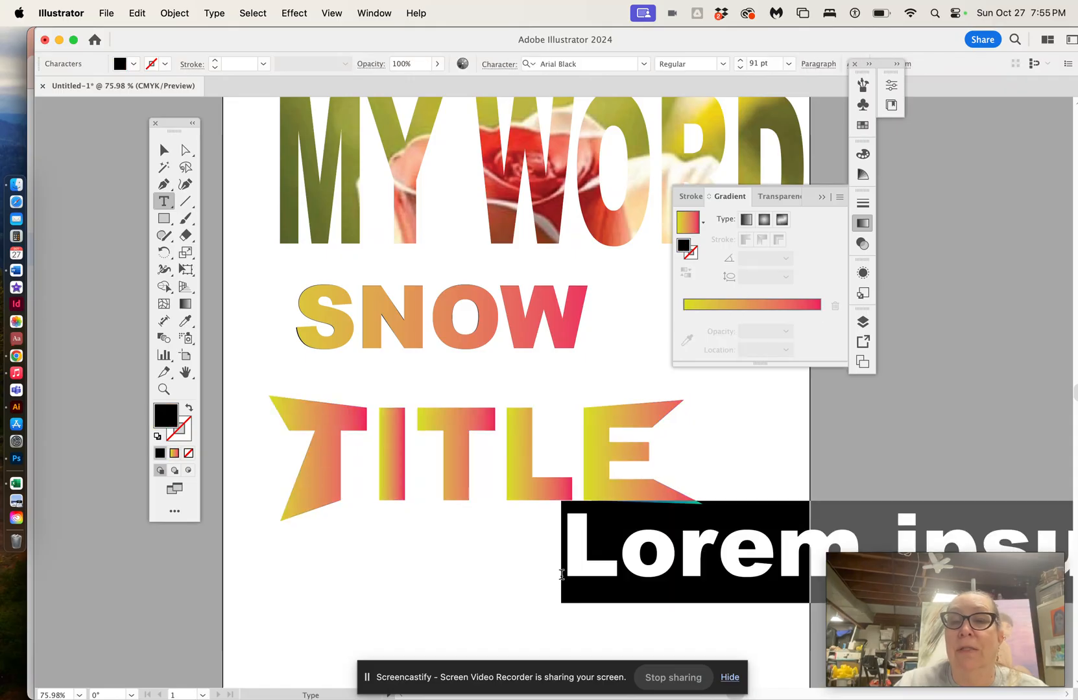
text(S)
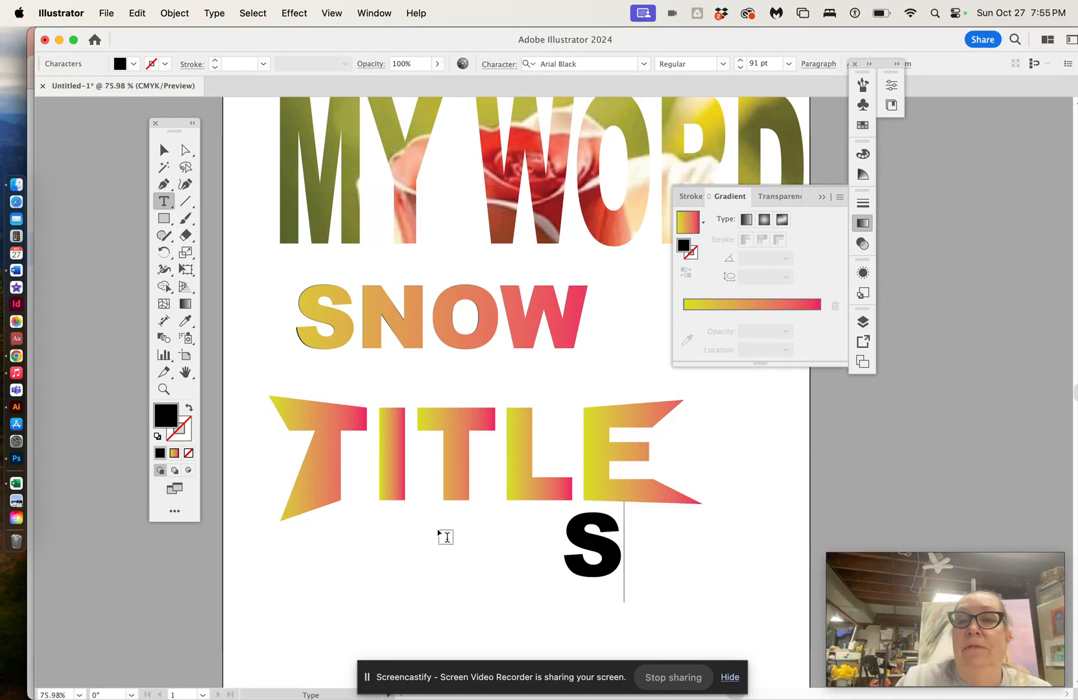
click(163, 150)
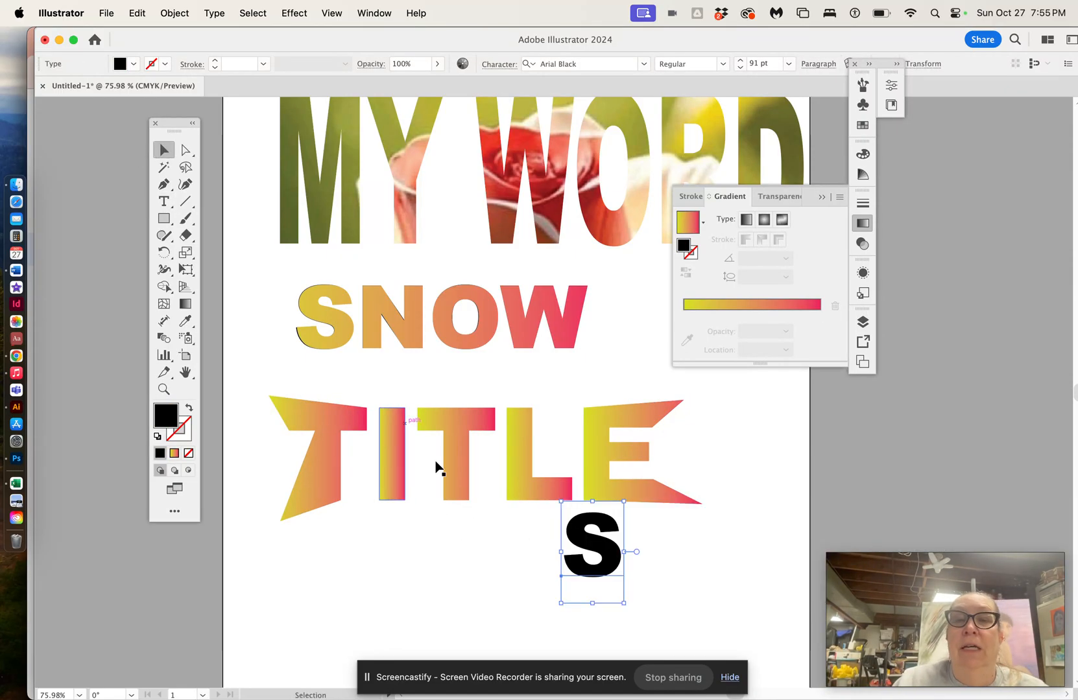
drag(577, 541, 721, 447)
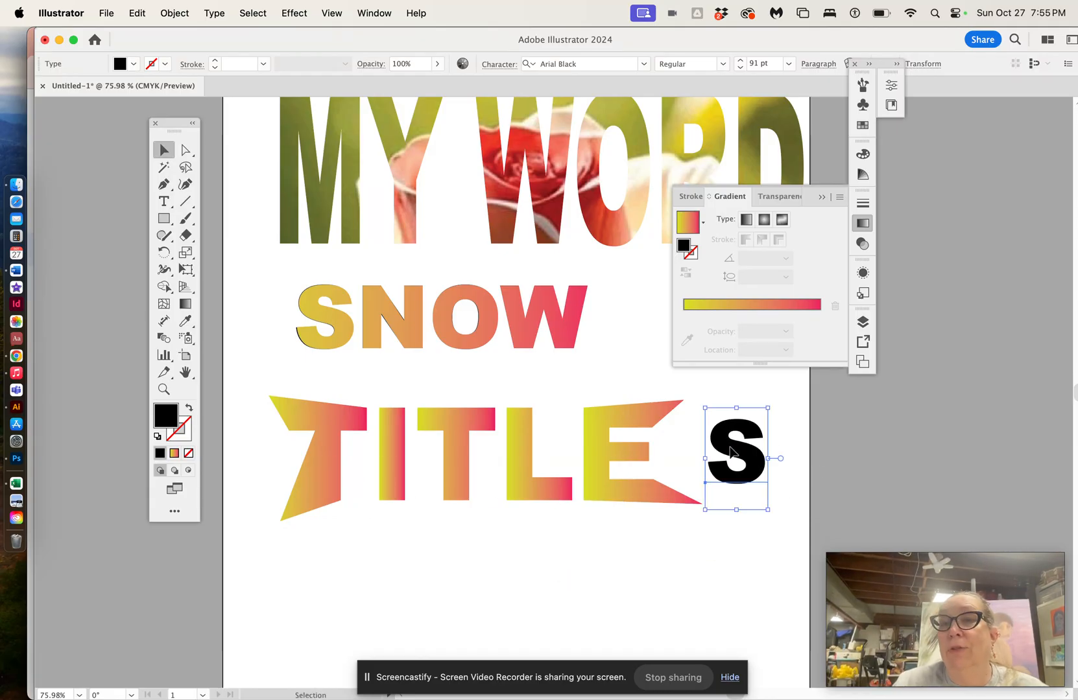
key(Delete)
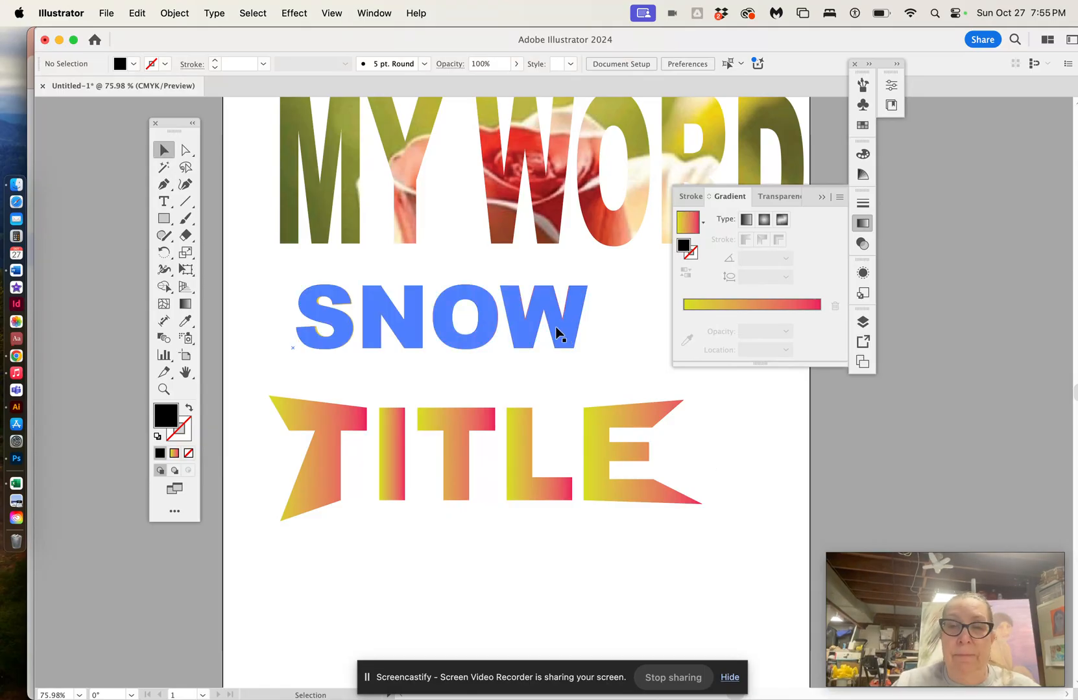
Step: Delete all the artwork on the artboard
scroll(558, 332, down, 3)
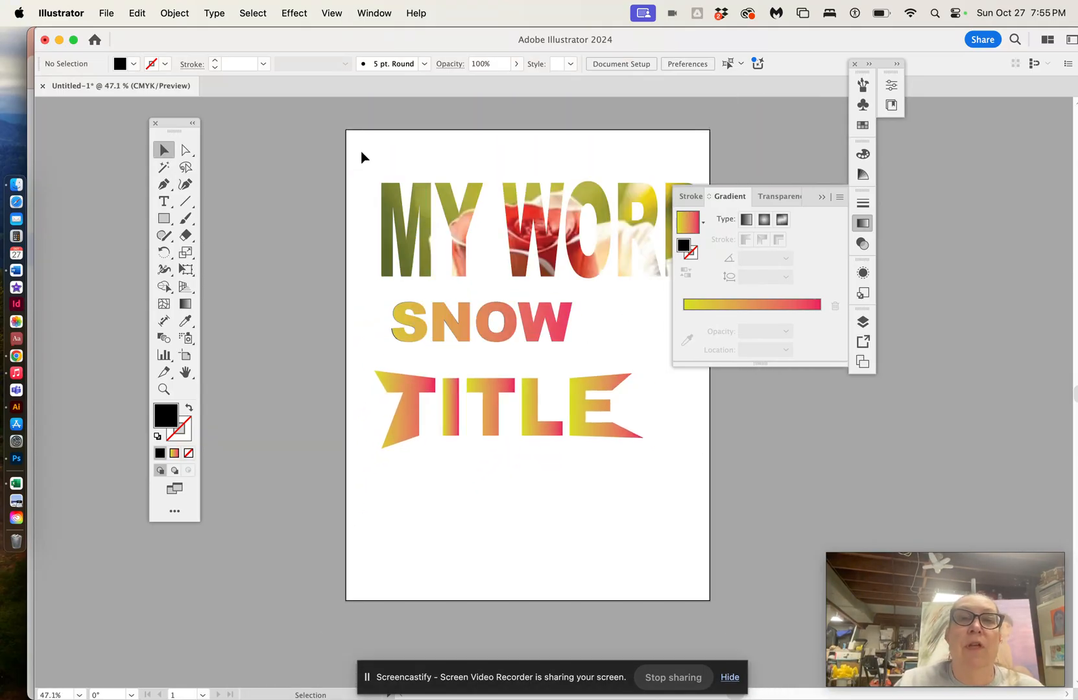
drag(362, 168, 651, 480)
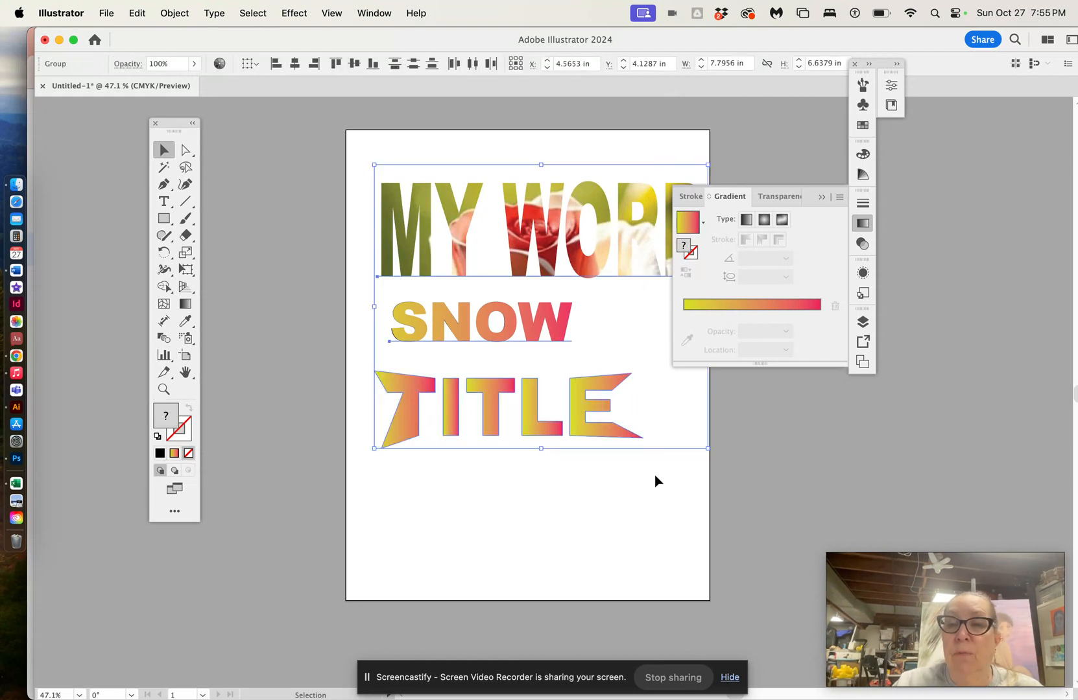
key(Delete)
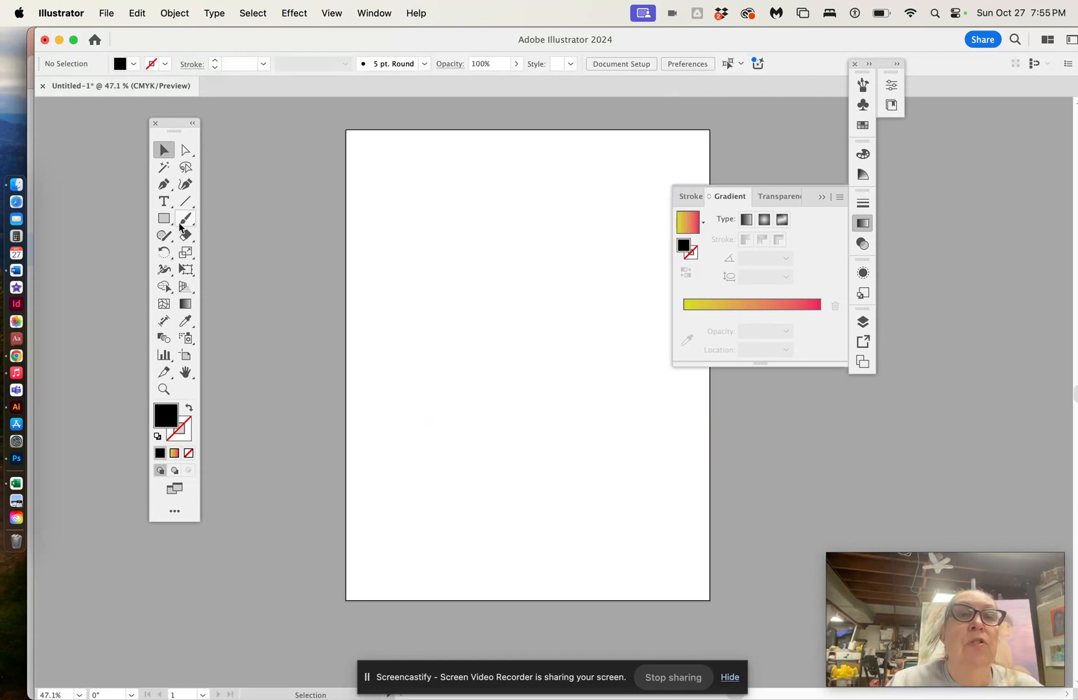
Step: Create a new point text object reading WORD near the top of the artboard
click(164, 205)
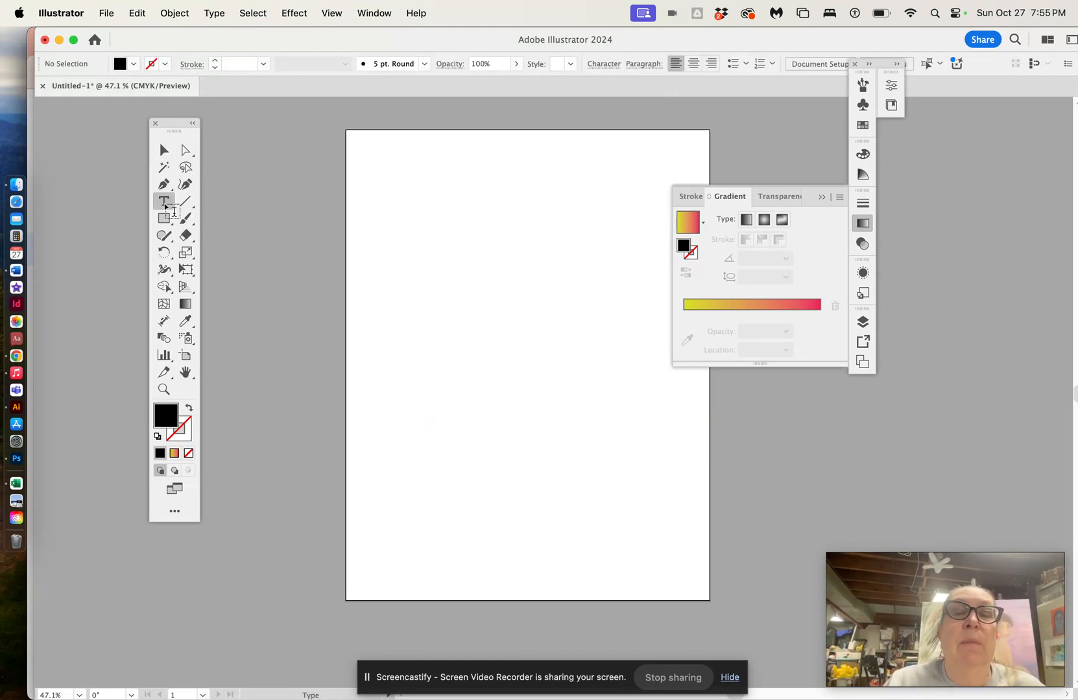
click(374, 267)
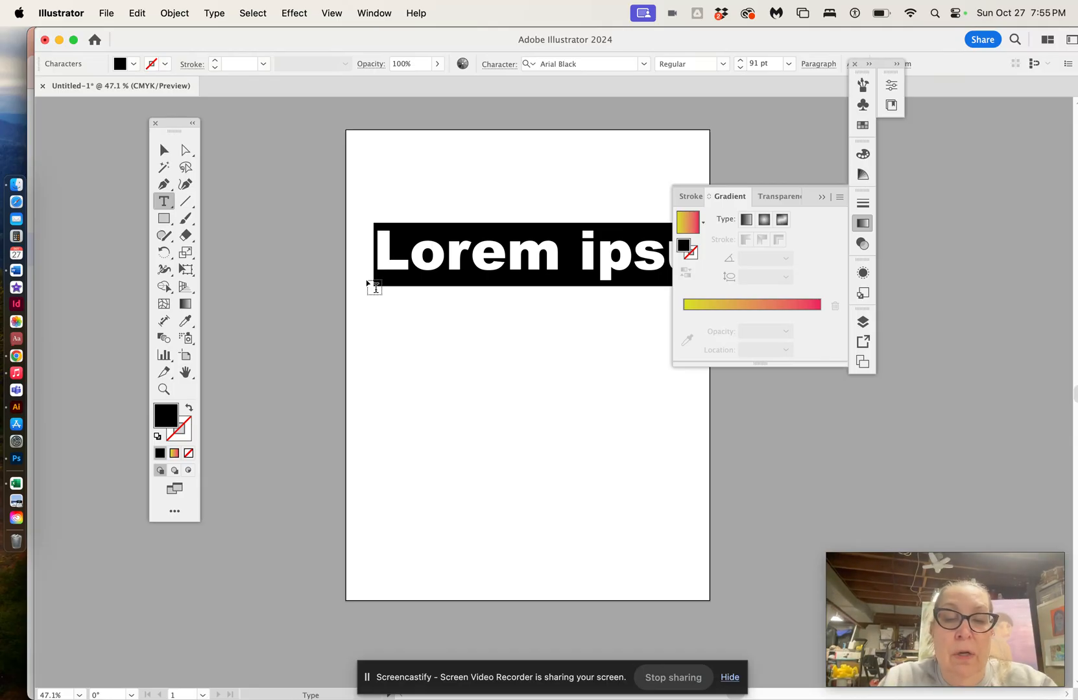
text(WORD)
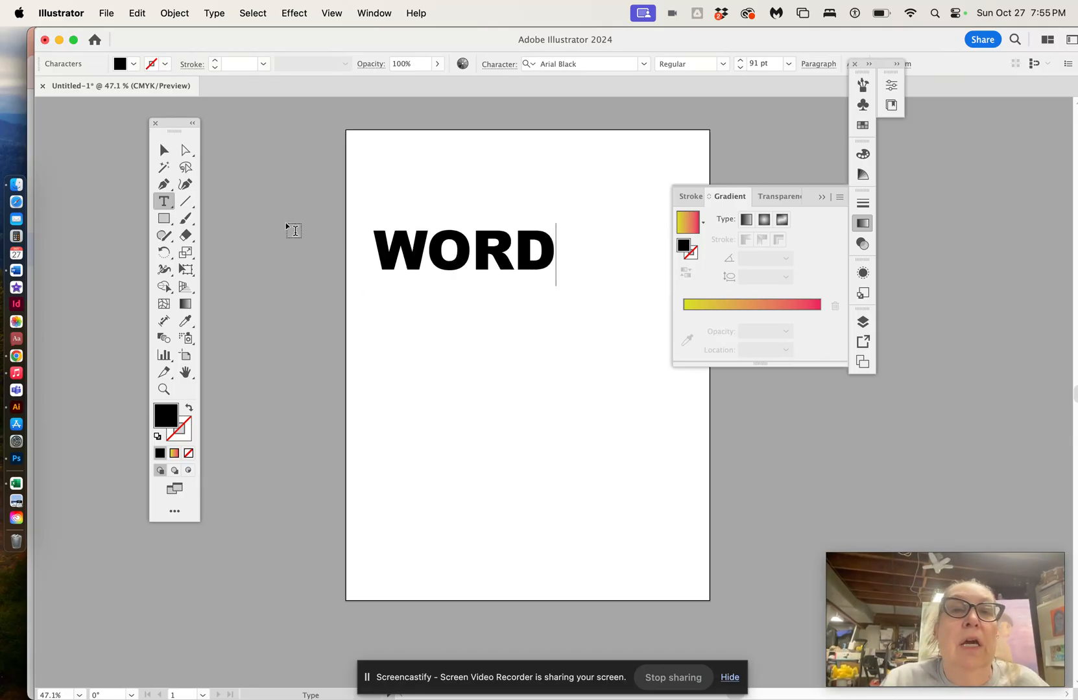
Step: Fill the WORD text with a red swatch
click(163, 151)
mouse_move(433, 262)
mouse_down()
mouse_move(421, 263)
mouse_move(437, 254)
mouse_up()
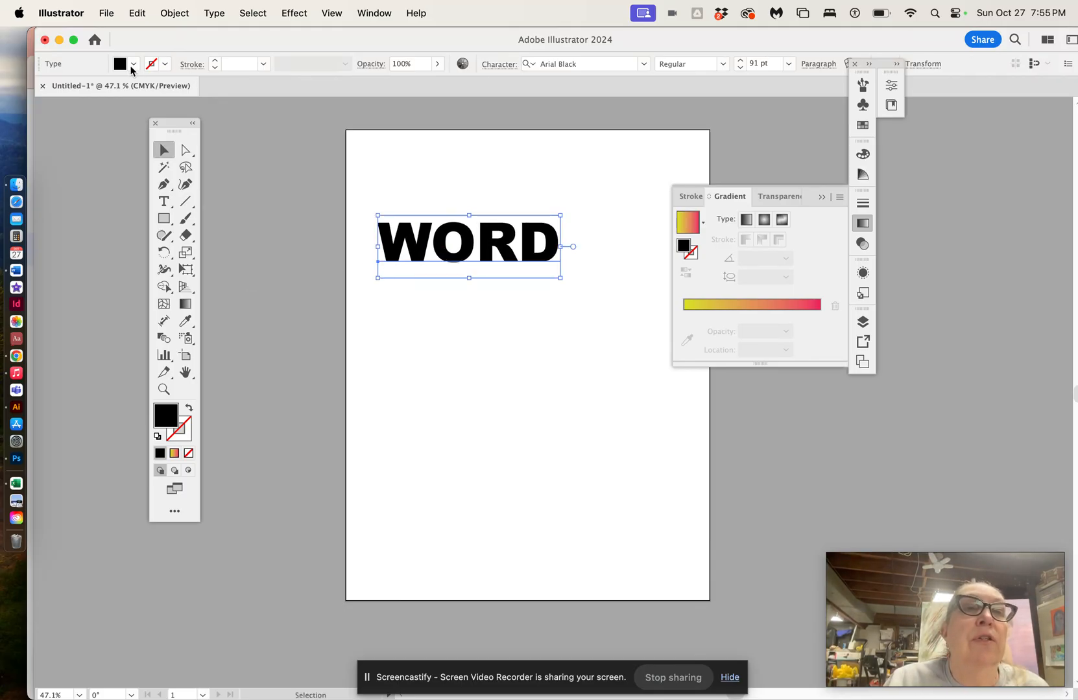
click(133, 67)
click(146, 118)
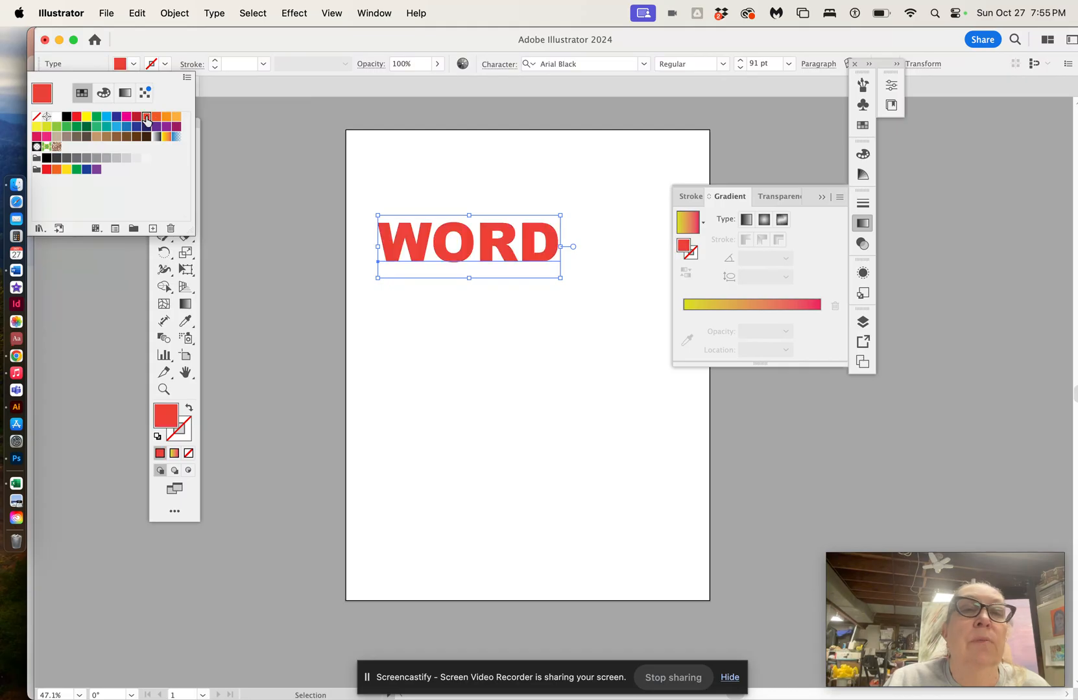
click(263, 241)
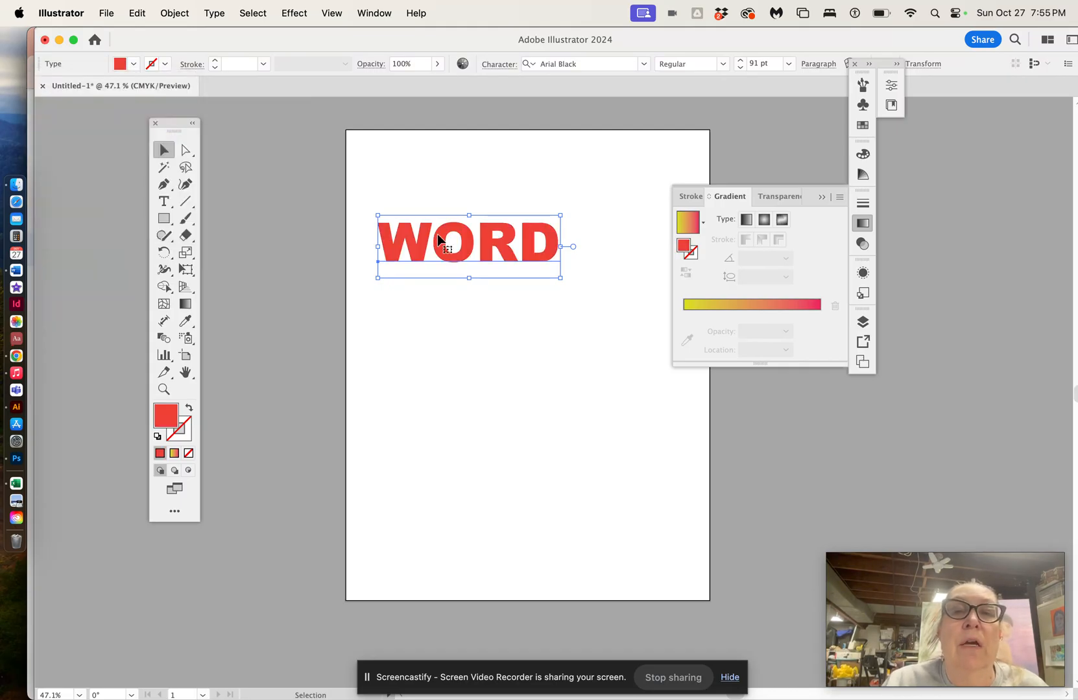
Step: Move WORD down and scale it up to about 120 pt
drag(420, 248, 415, 299)
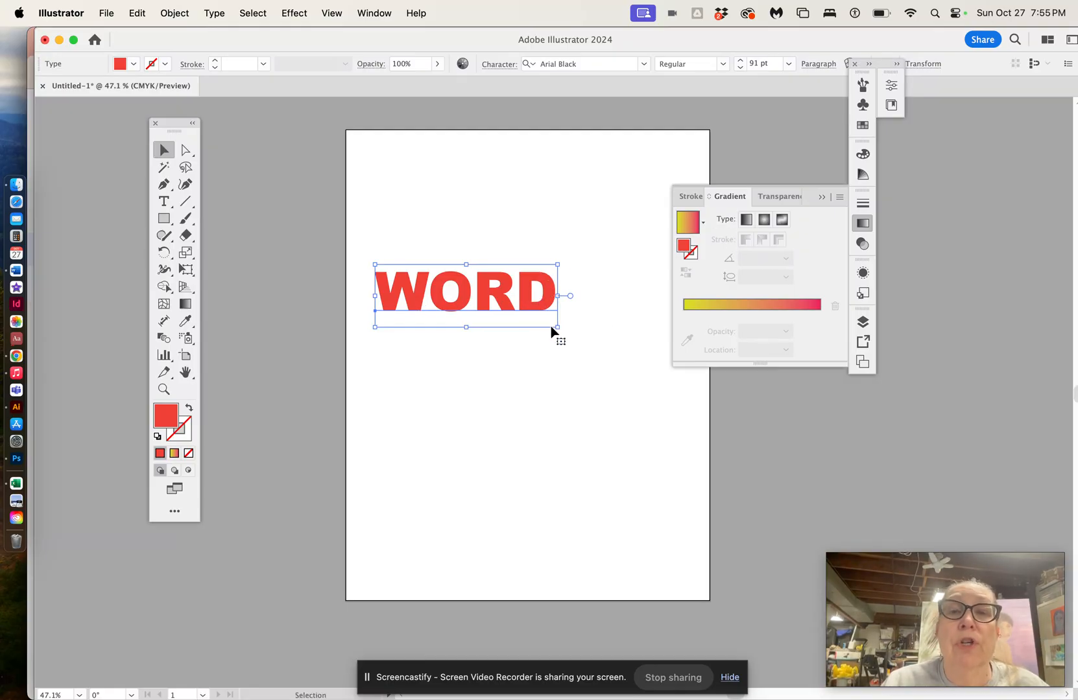
drag(556, 326, 622, 347)
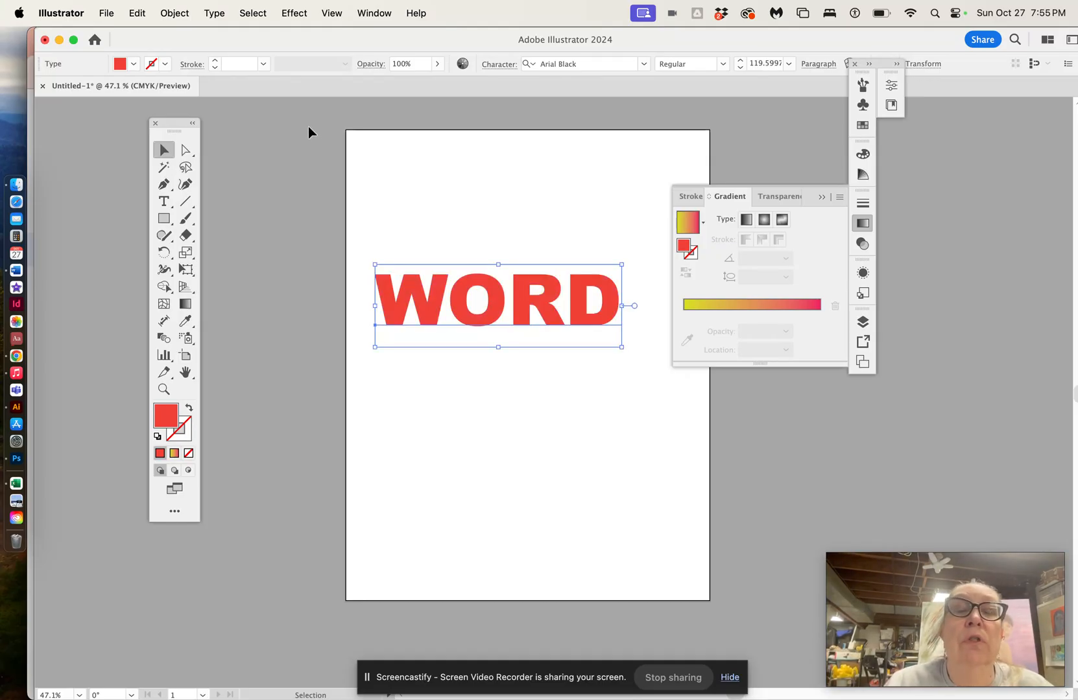
click(301, 17)
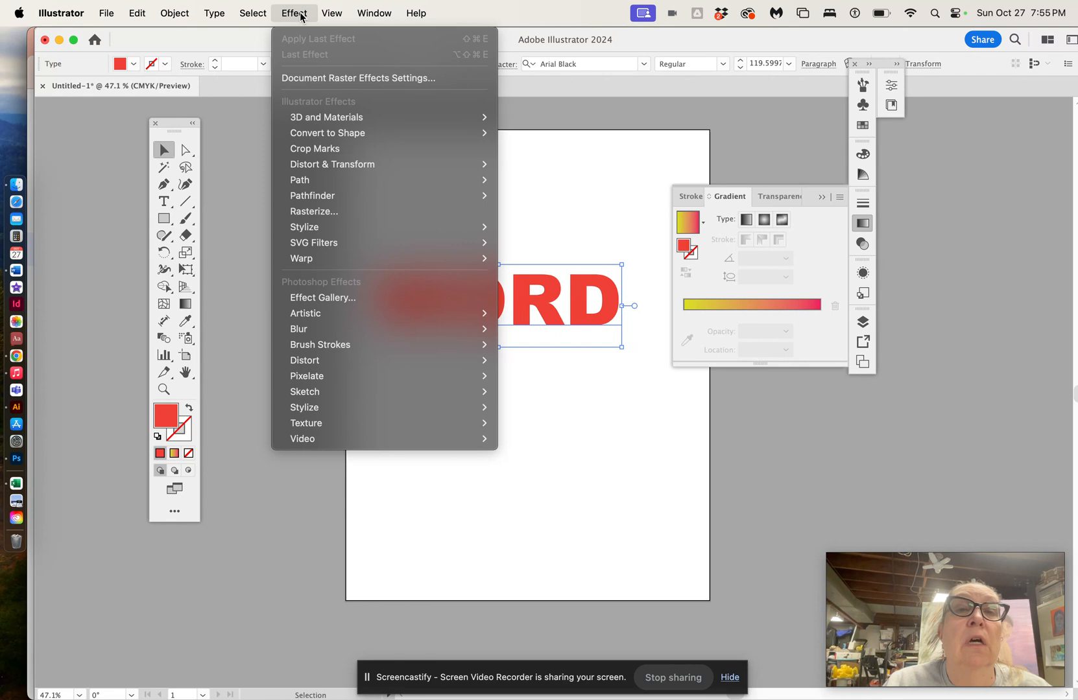
click(549, 169)
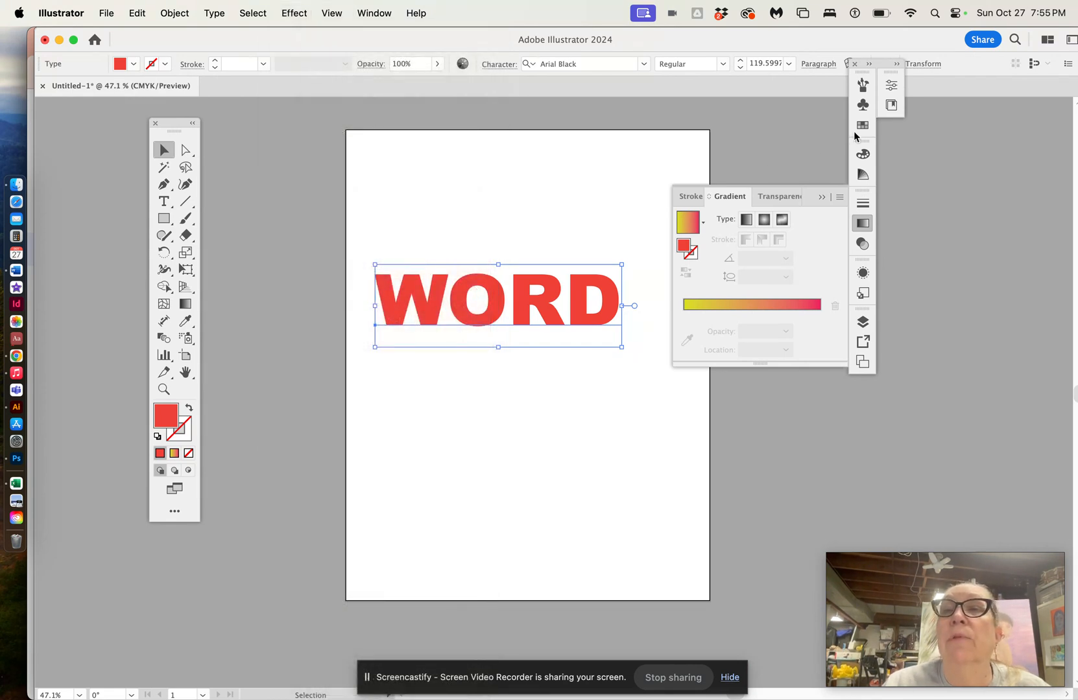
drag(869, 75, 983, 156)
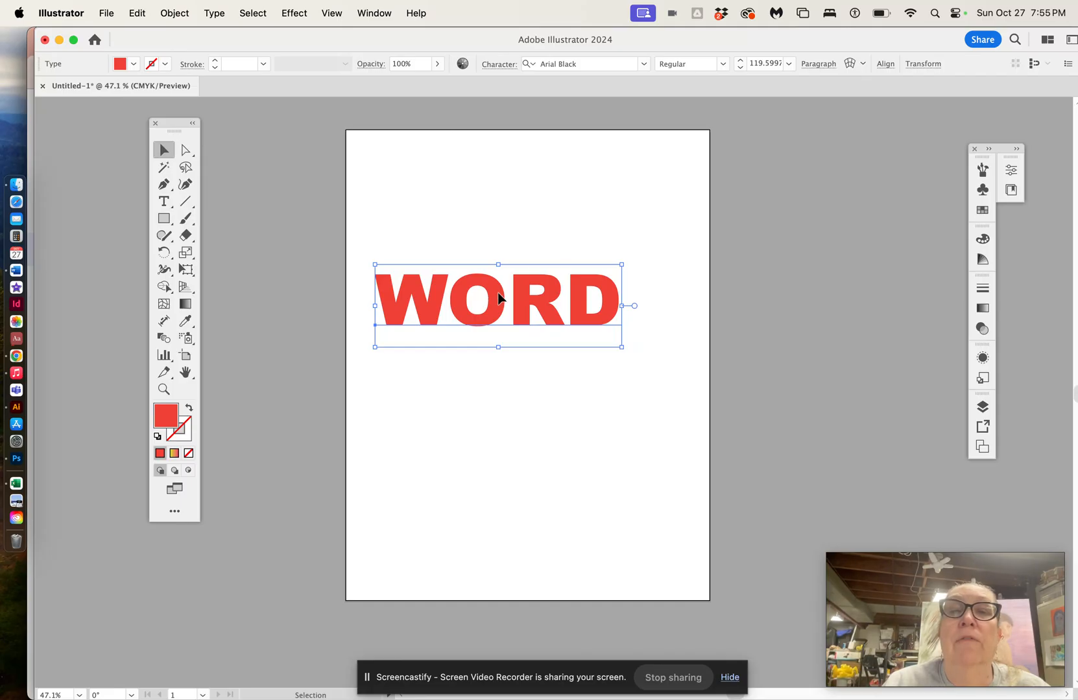
click(163, 201)
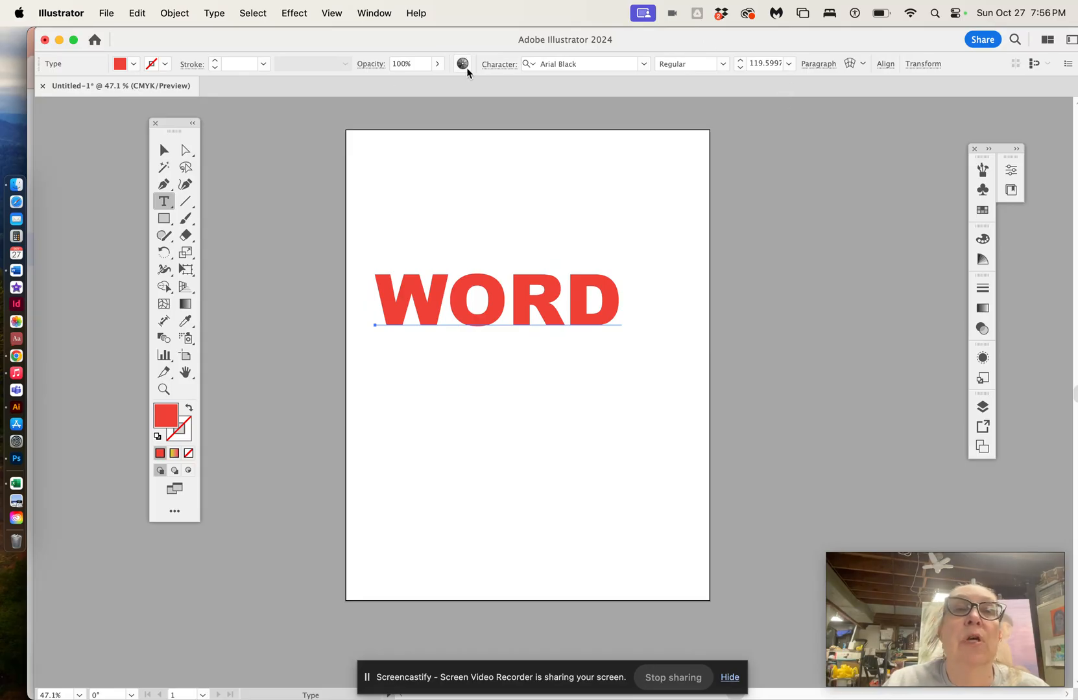
click(850, 64)
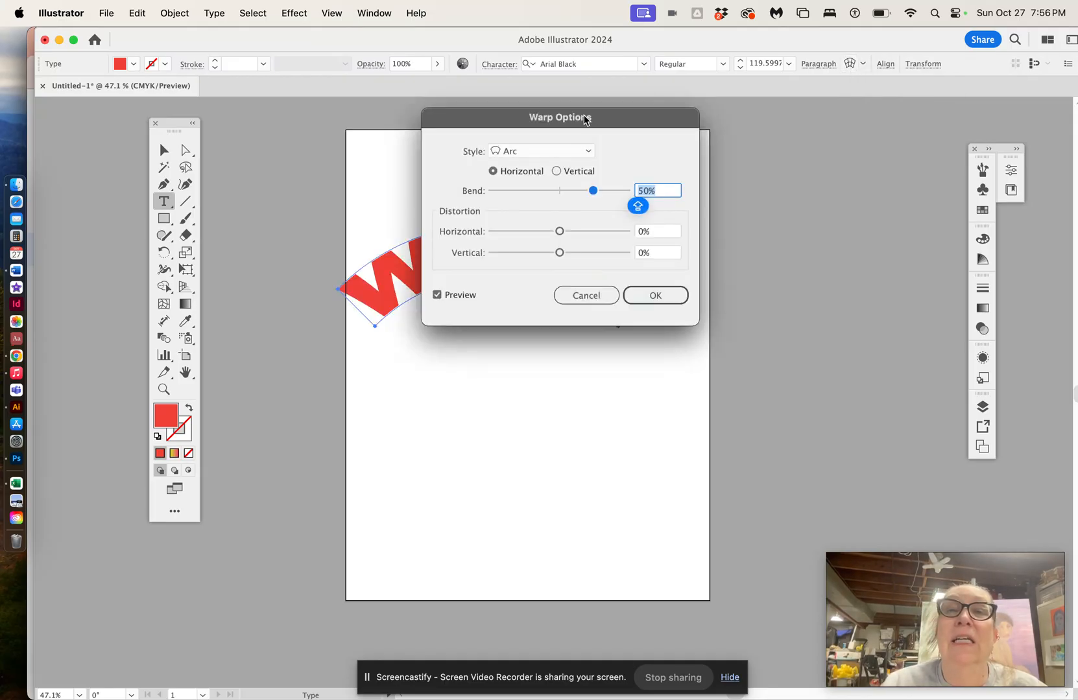
drag(616, 121, 853, 112)
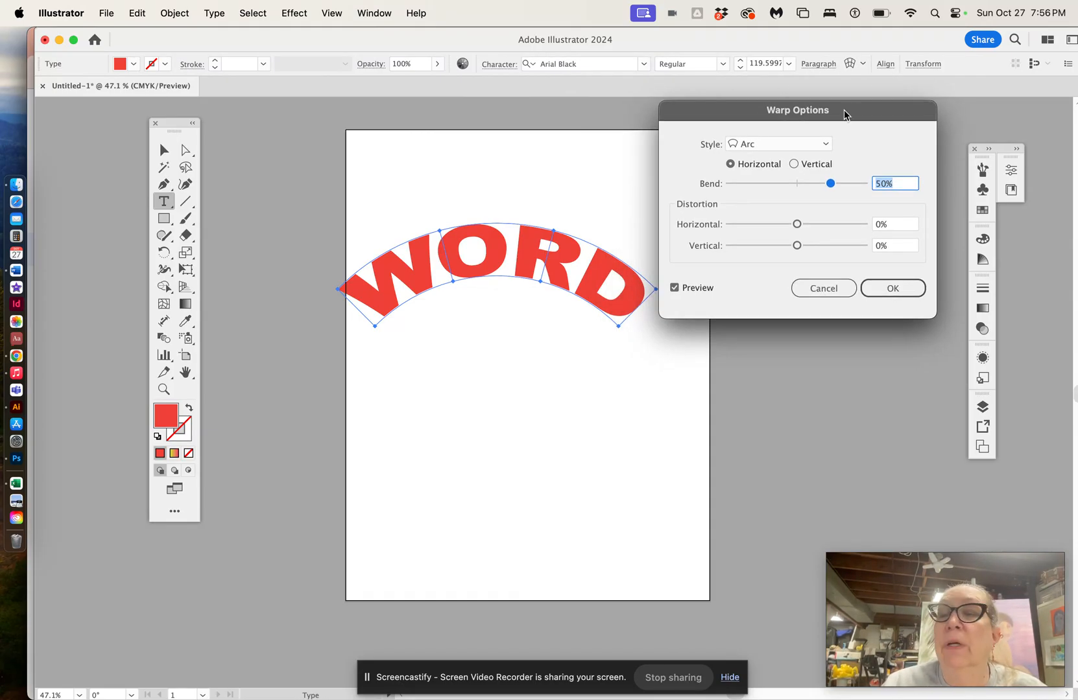
click(823, 289)
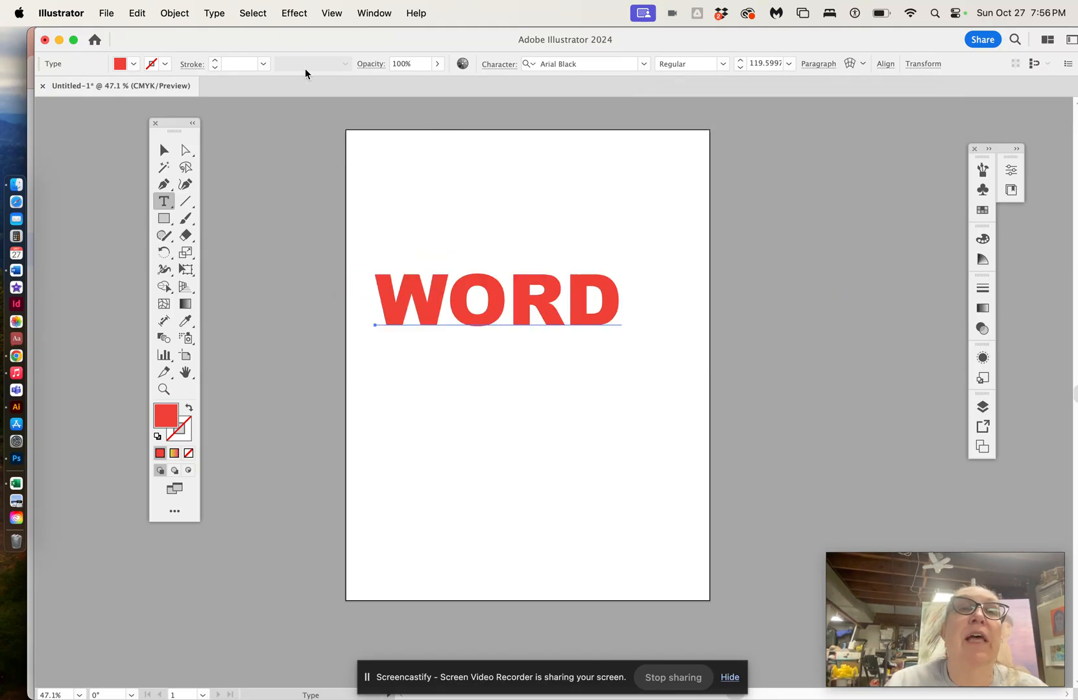
Step: Apply an Arc warp effect to WORD and set its vertical distortion to 1%
click(295, 14)
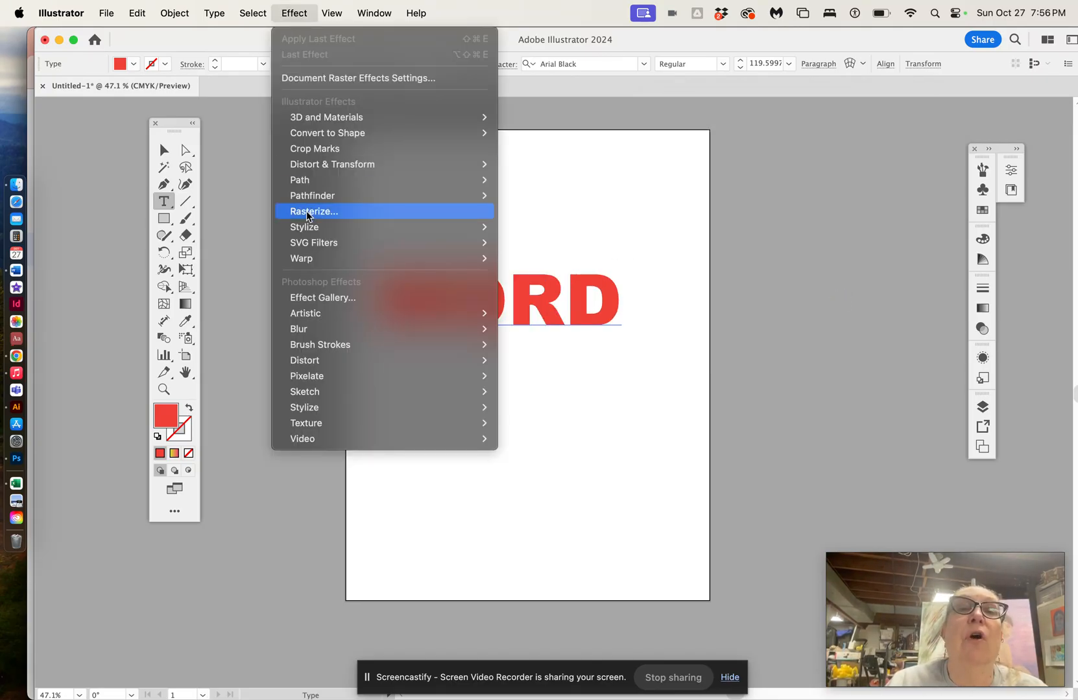
mouse_move(312, 251)
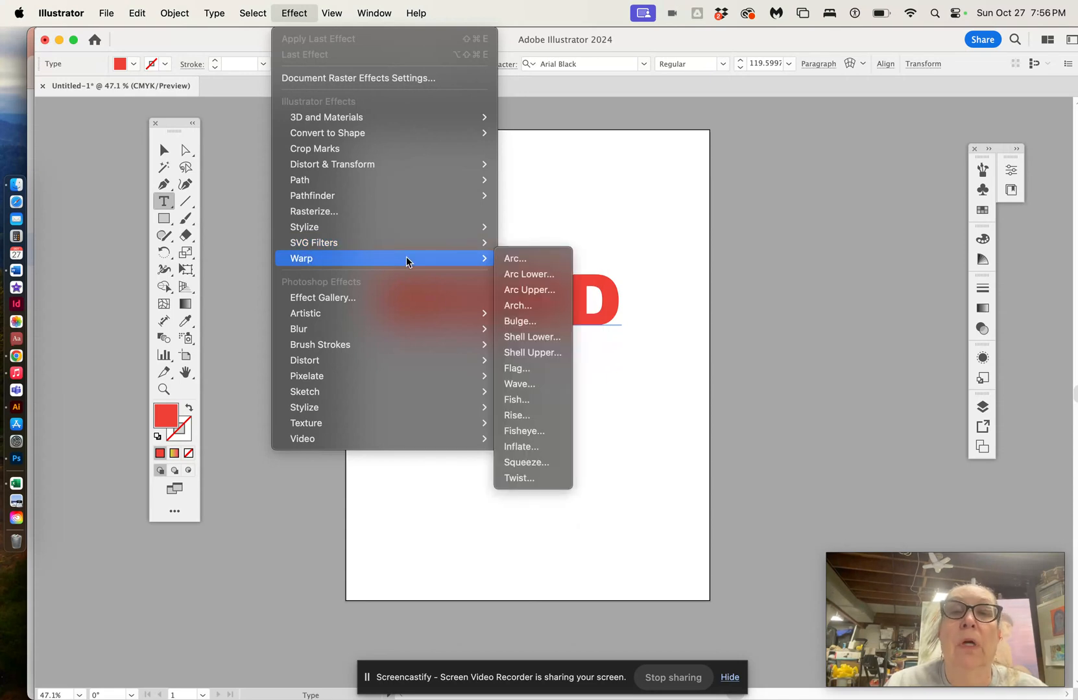
click(503, 260)
drag(726, 117, 759, 111)
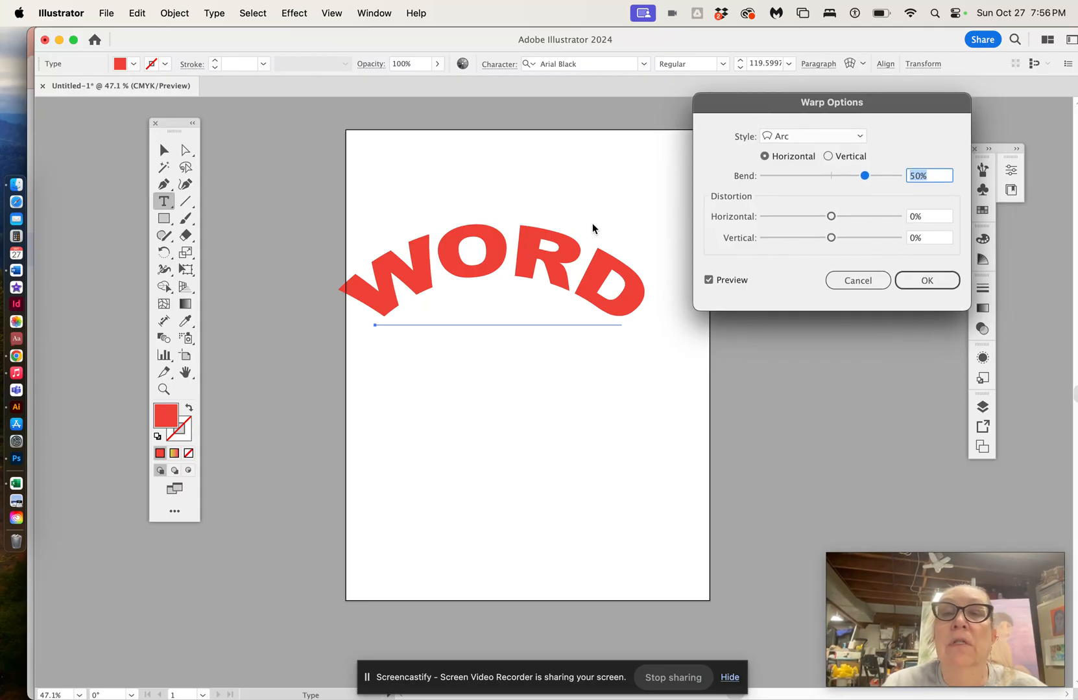
mouse_move(833, 219)
mouse_down()
mouse_move(807, 218)
mouse_move(823, 238)
mouse_move(799, 238)
mouse_move(843, 238)
mouse_move(831, 238)
mouse_move(867, 217)
mouse_move(830, 217)
mouse_up()
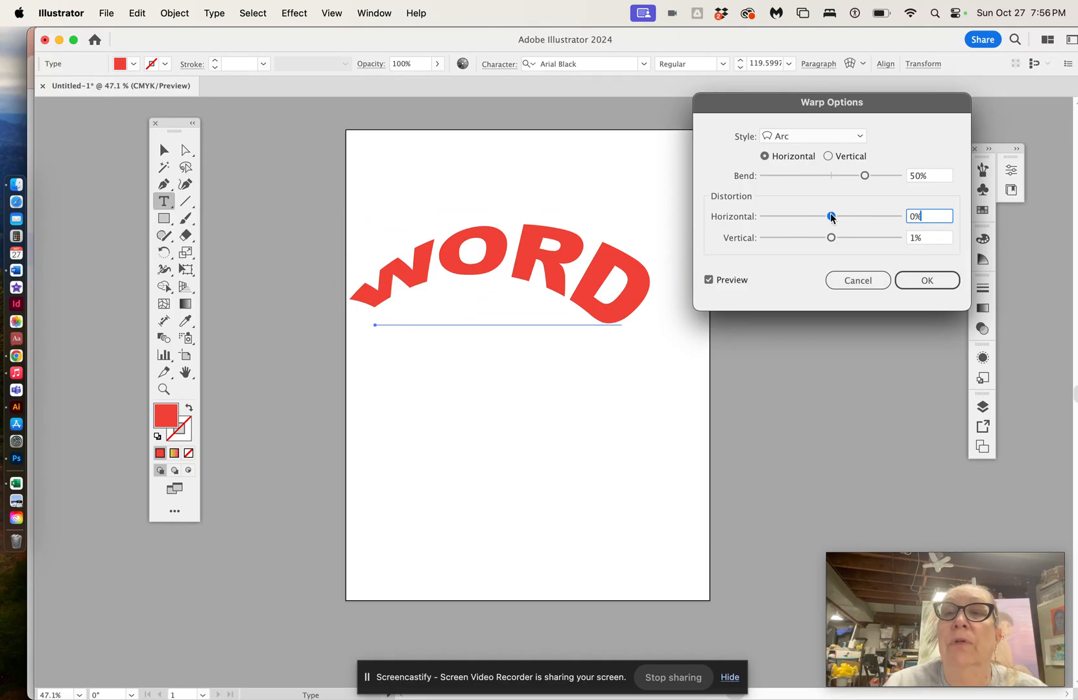
Step: Preview the Bulge, Shell Lower, FishEye and Wave warp styles on WORD
click(860, 137)
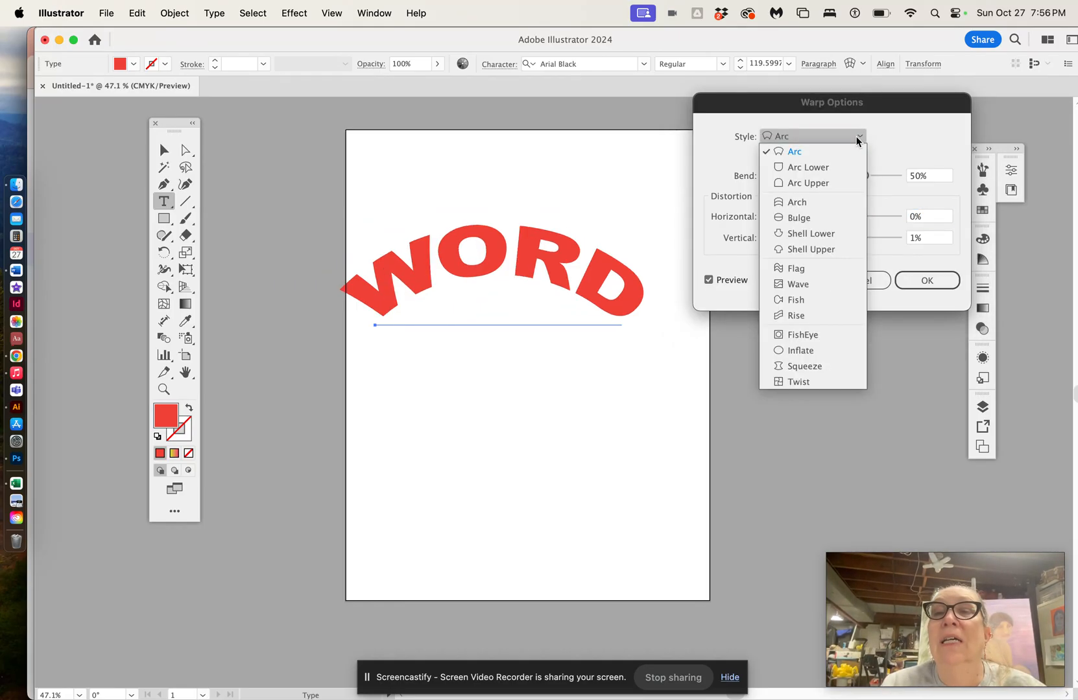
click(828, 218)
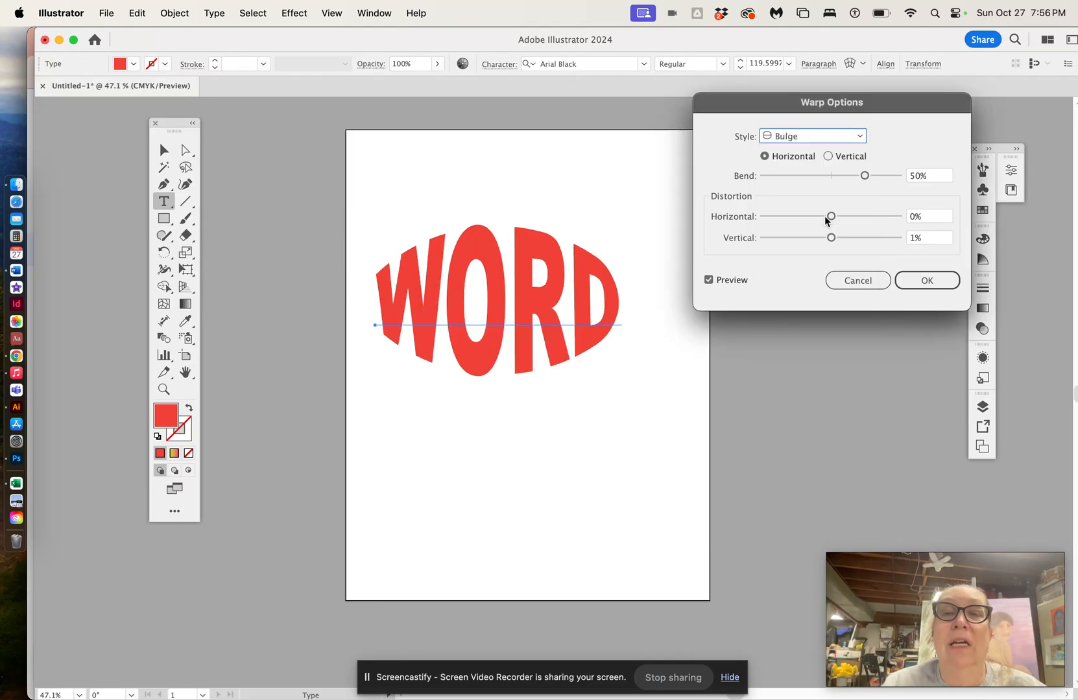
click(861, 137)
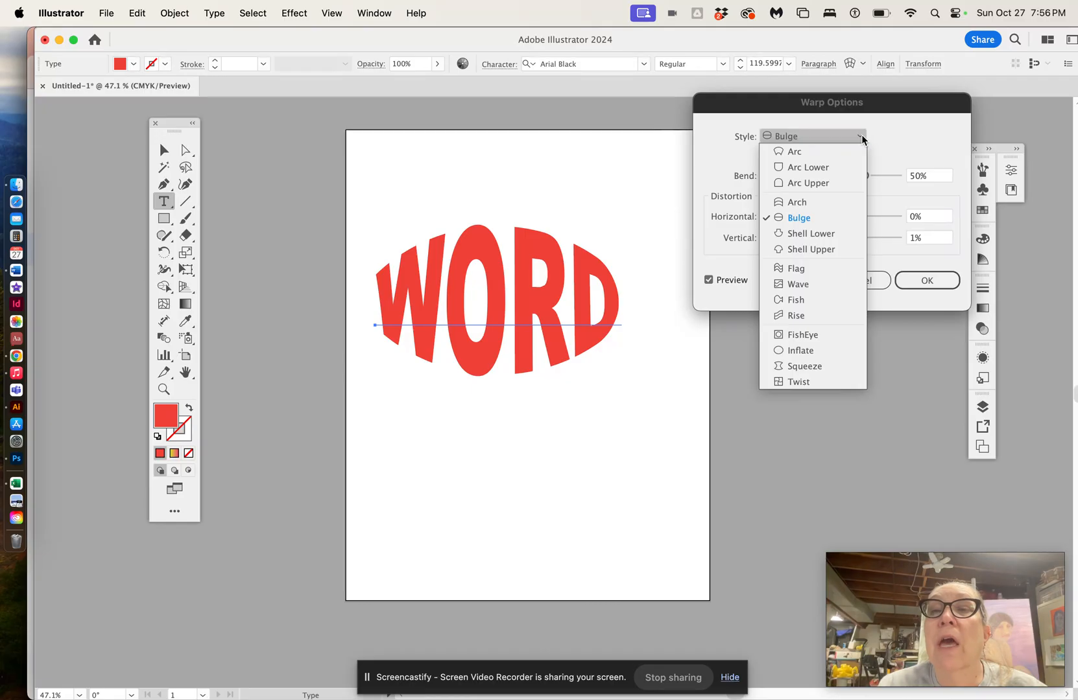
click(827, 236)
click(861, 138)
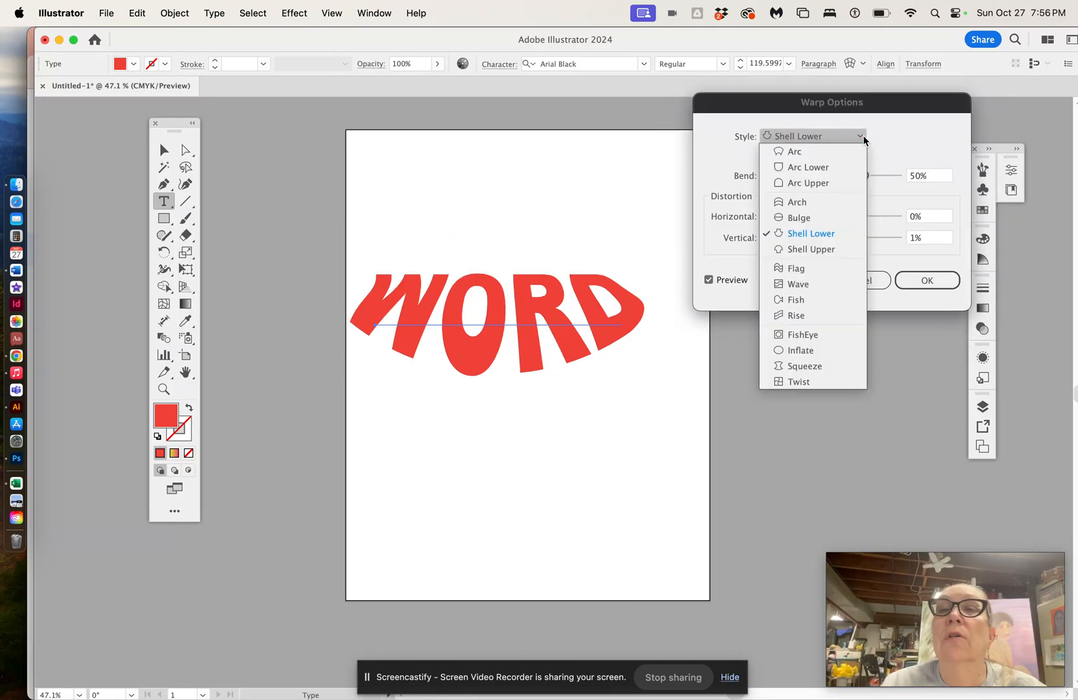
click(810, 334)
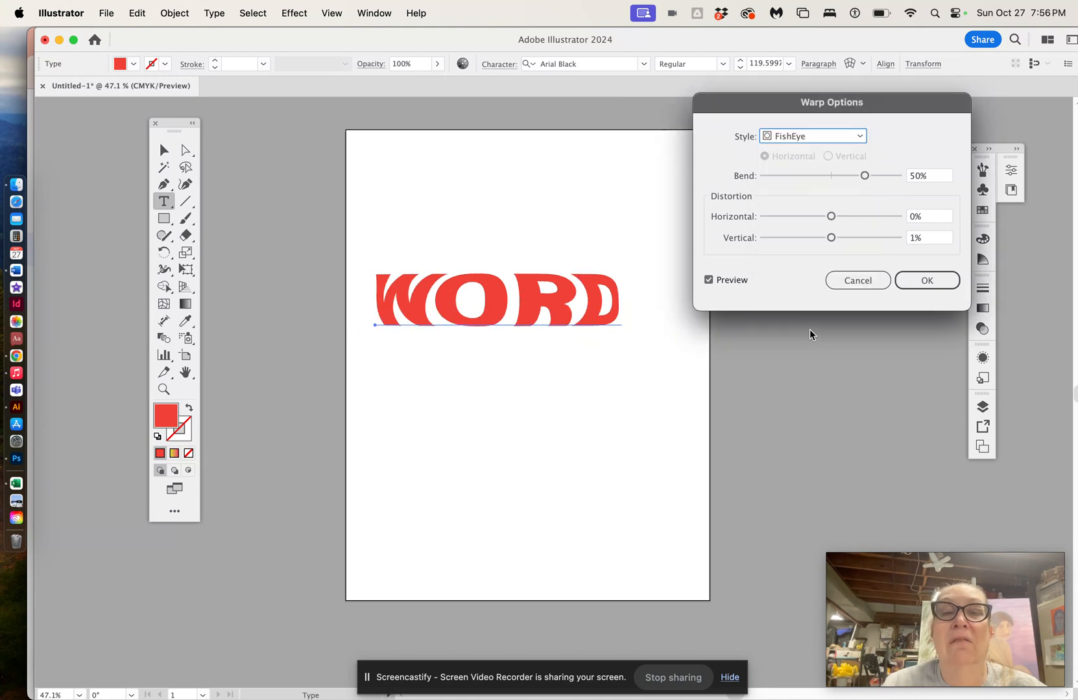
click(861, 137)
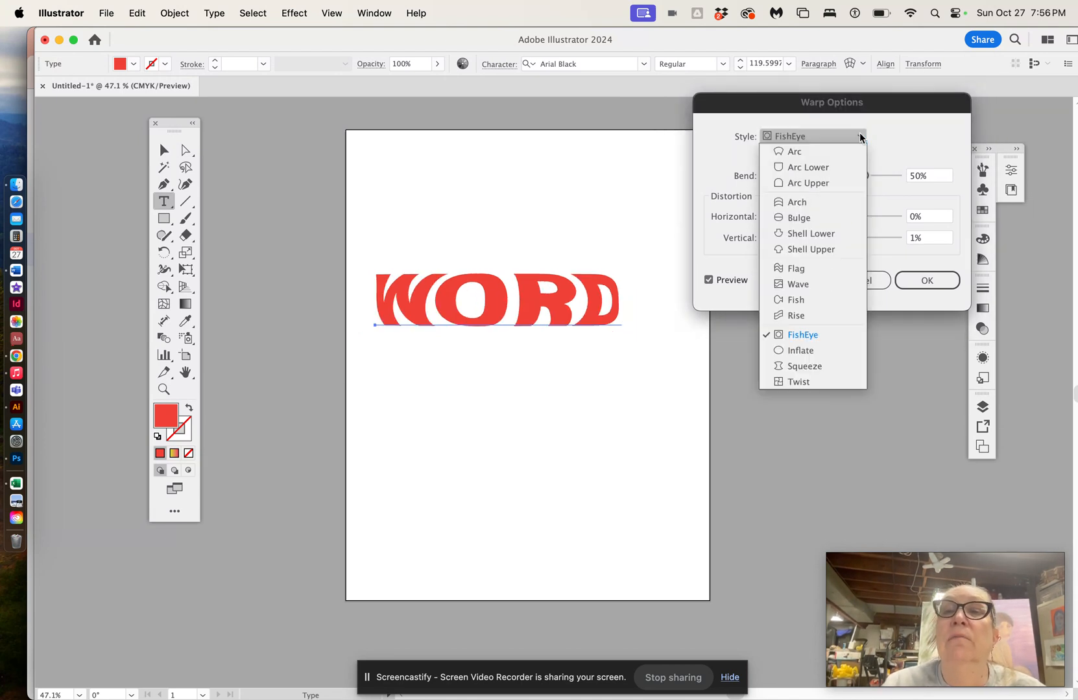
click(814, 284)
mouse_move(831, 218)
mouse_down()
mouse_move(857, 219)
mouse_move(807, 240)
mouse_move(829, 240)
mouse_up()
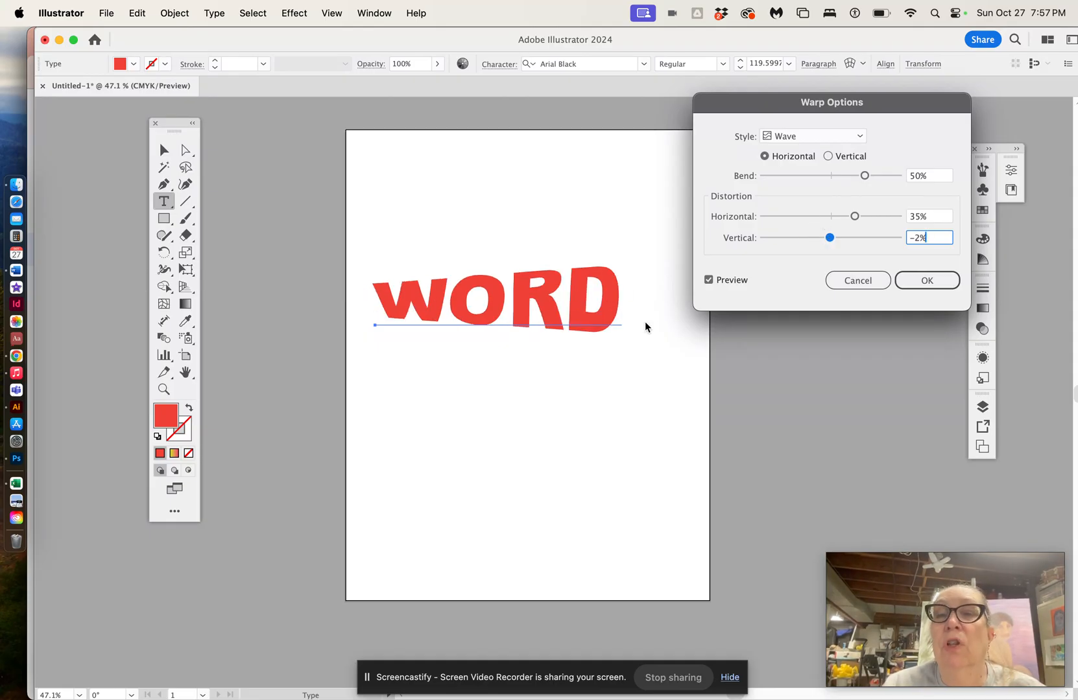
Step: Apply the Arch warp style with 44% bend, 35% horizontal and -19% vertical distortion
drag(865, 175, 832, 176)
drag(855, 216, 836, 221)
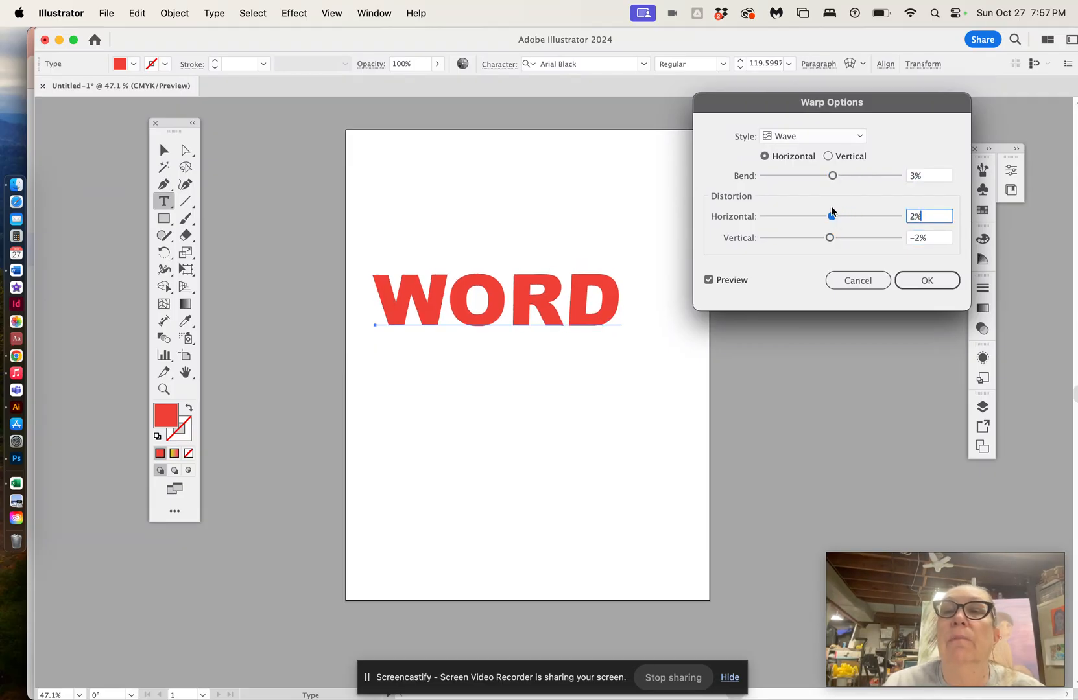
click(860, 136)
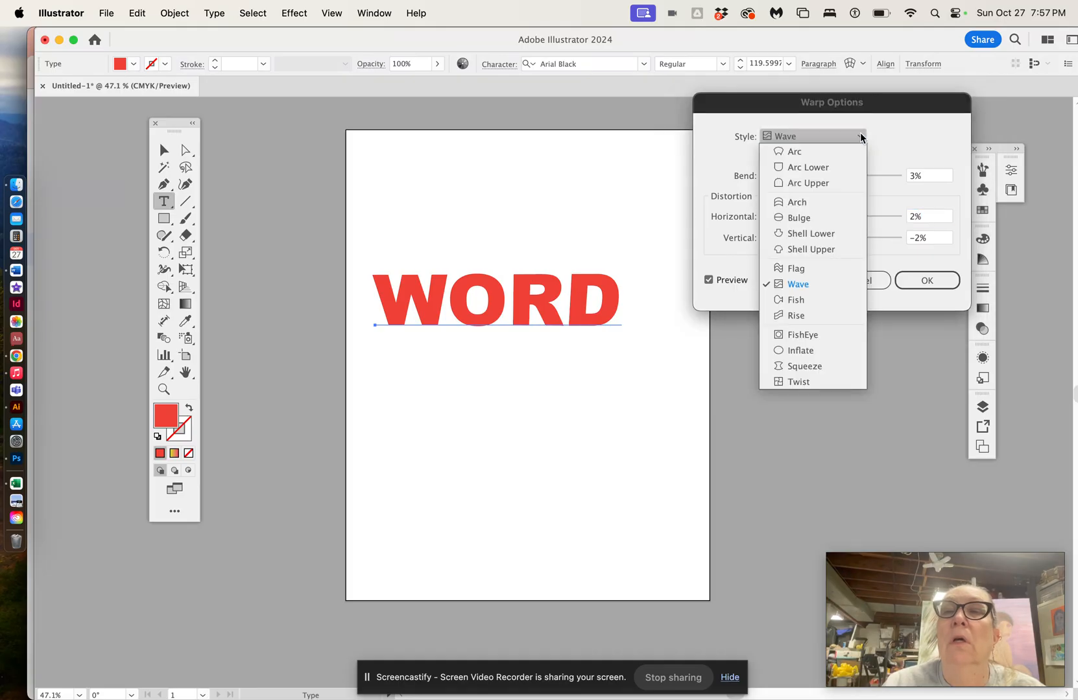
click(816, 203)
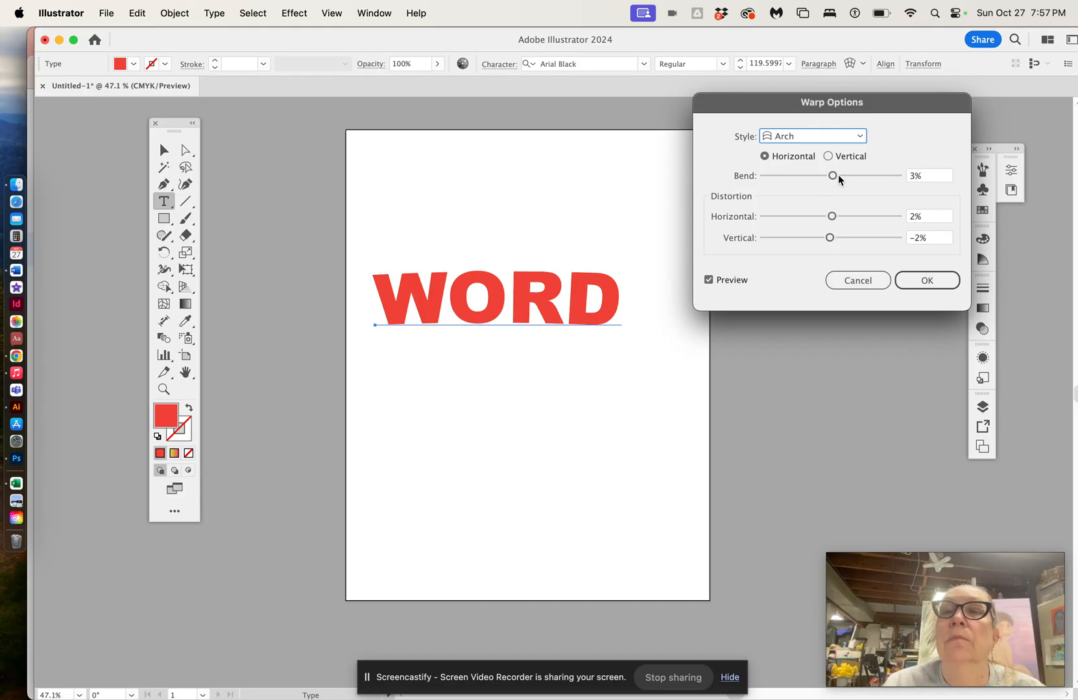
drag(831, 216, 818, 238)
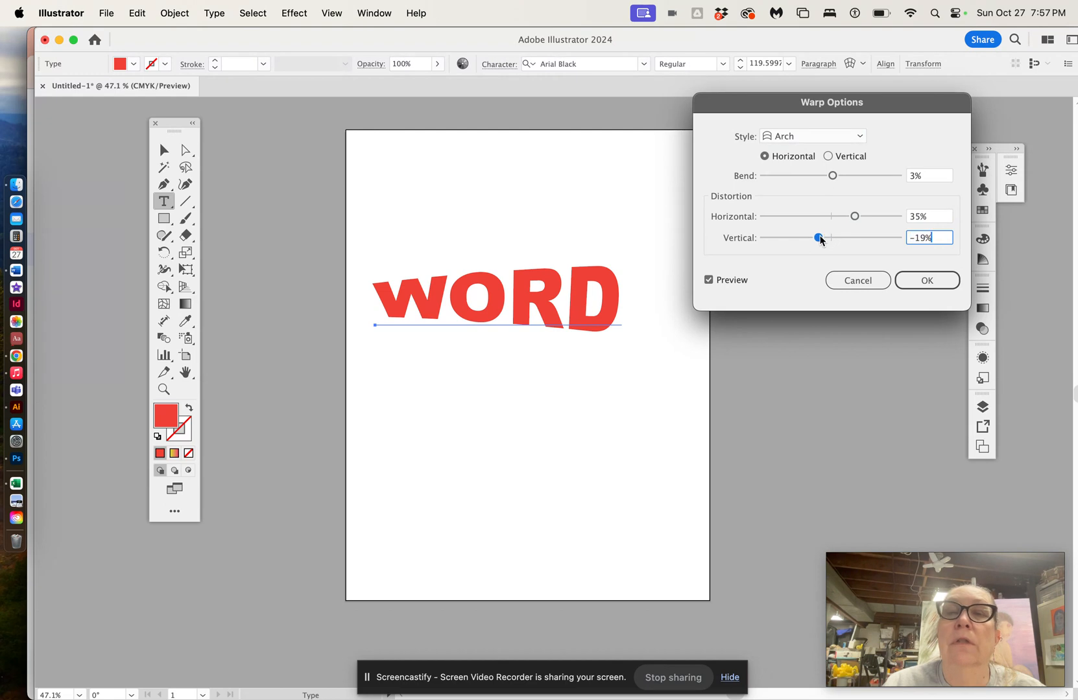
drag(837, 175, 863, 177)
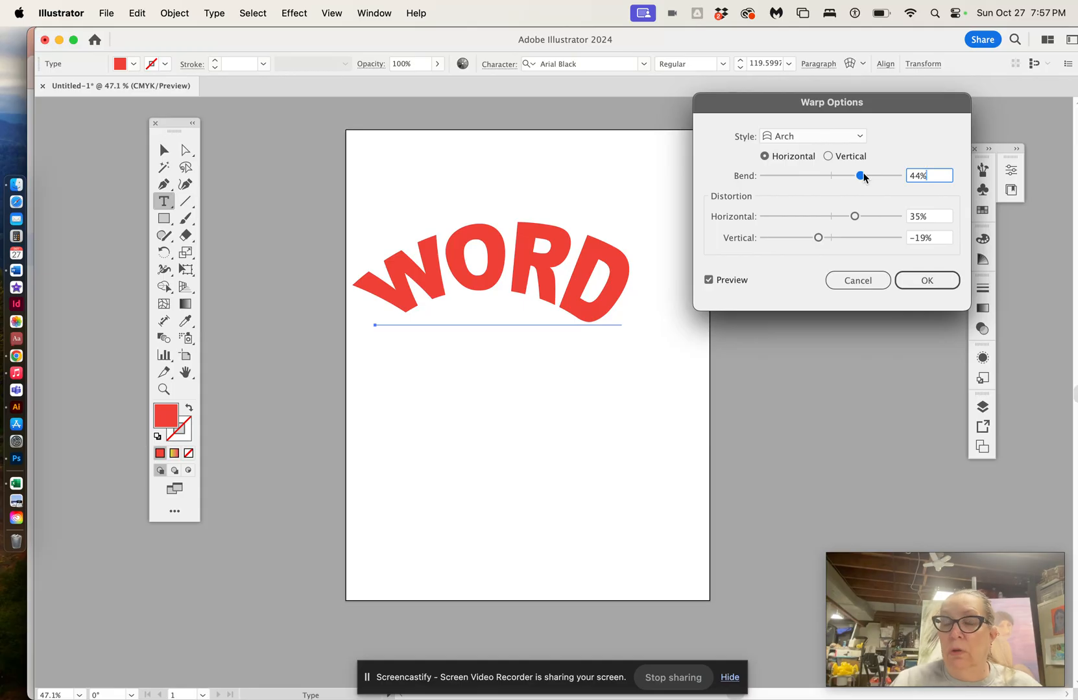
click(915, 290)
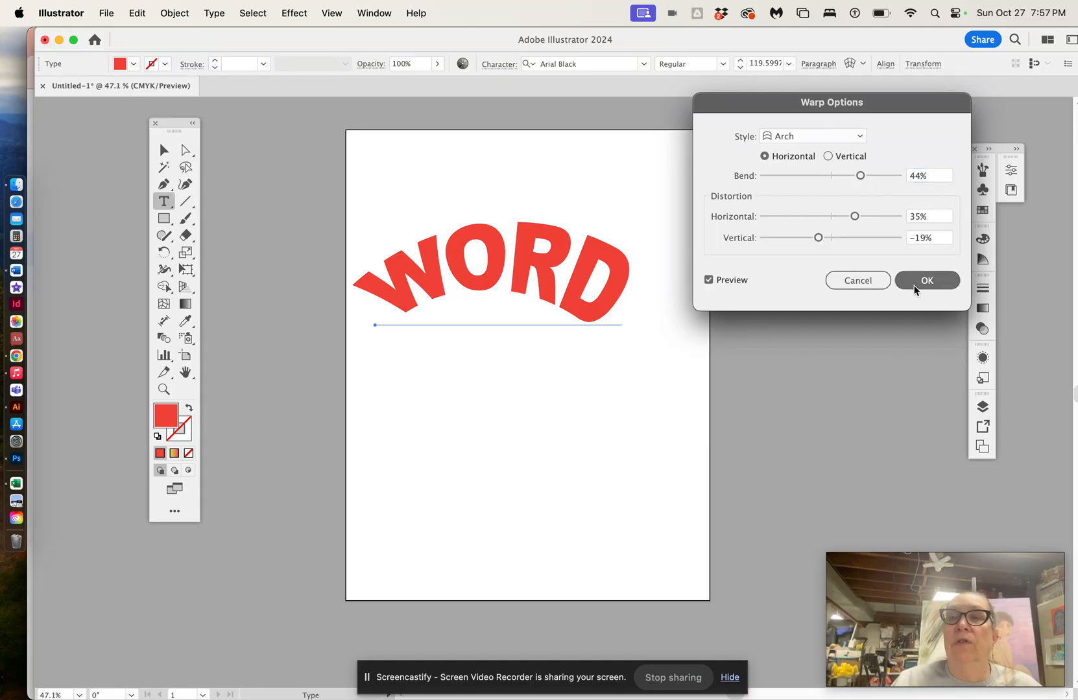
Step: Add a 3D Extrude & Bevel effect to WORD with a depth of about 1.125 in
click(293, 13)
mouse_move(333, 118)
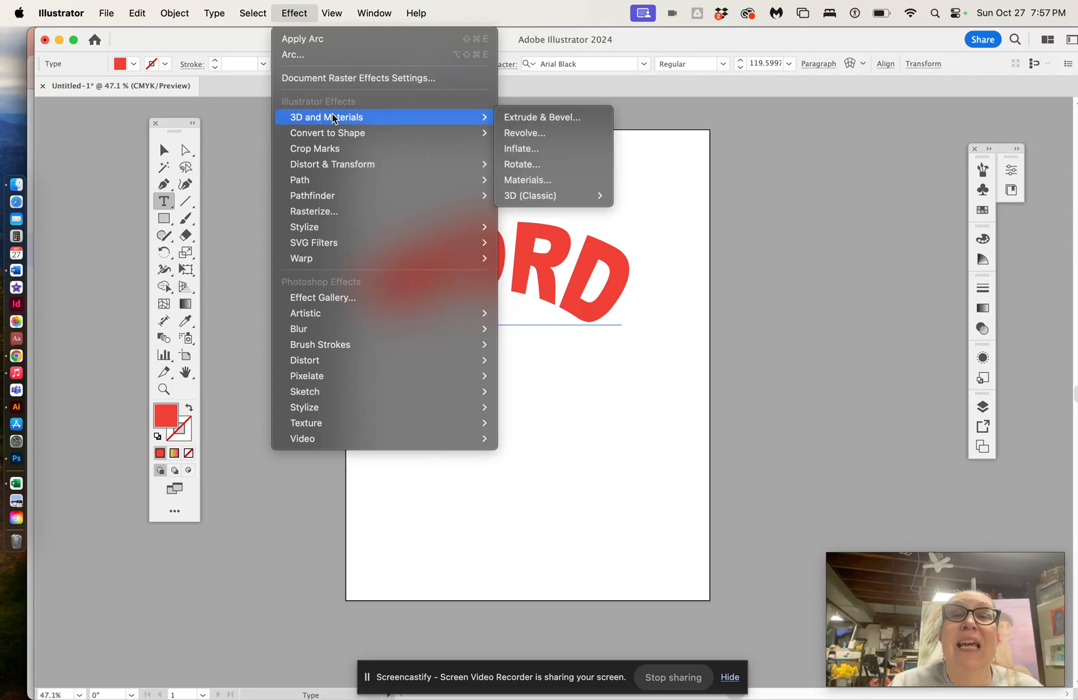
click(515, 121)
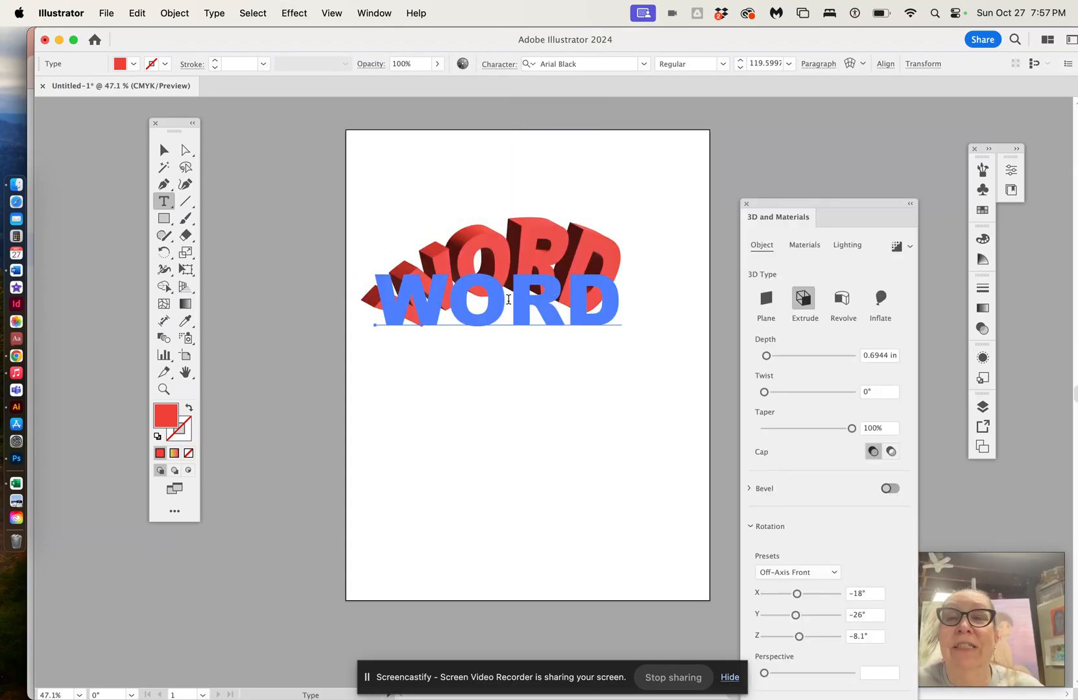
mouse_move(767, 356)
mouse_down()
mouse_move(786, 357)
mouse_move(768, 357)
mouse_up()
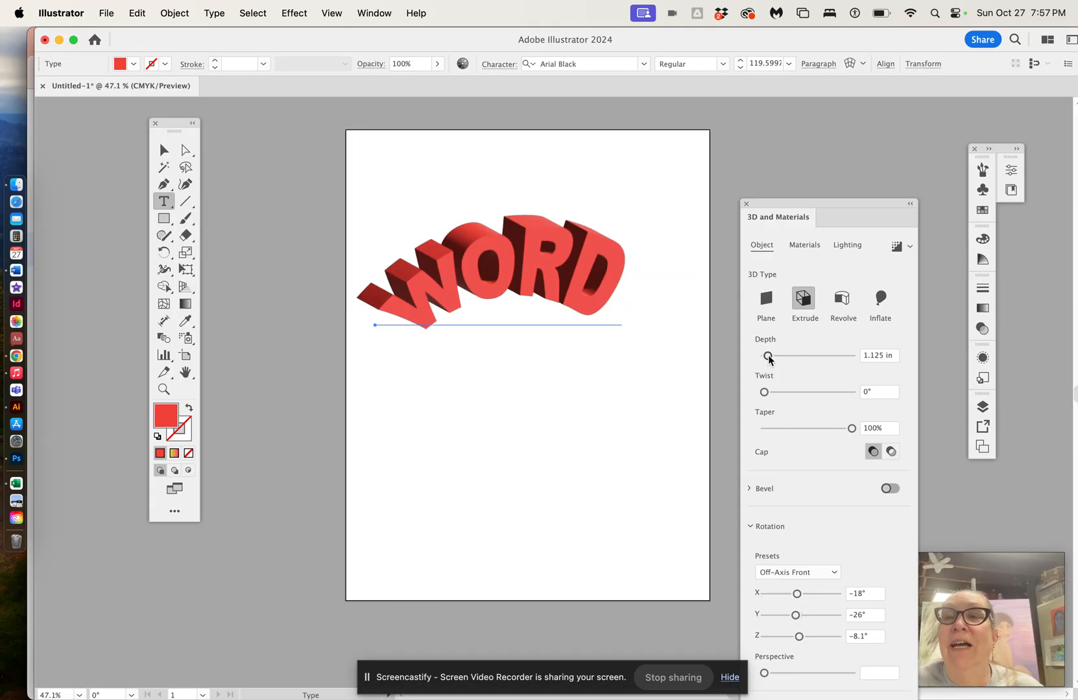
Step: Select and delete the warped 3D WORD text
click(160, 149)
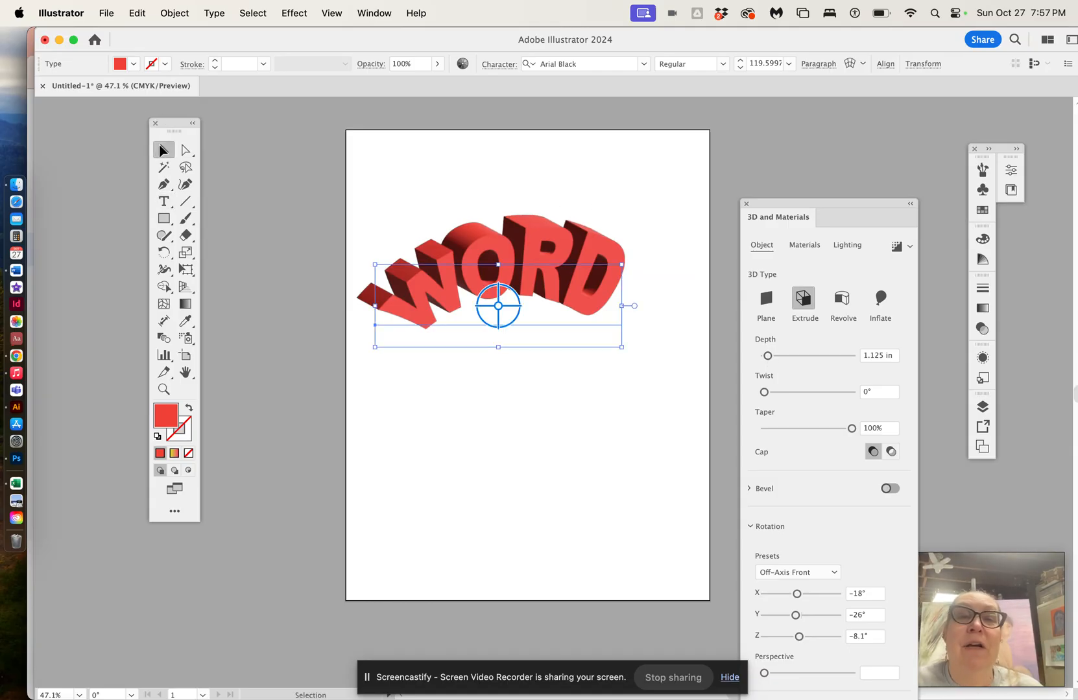
click(376, 231)
drag(375, 231, 624, 327)
key(Delete)
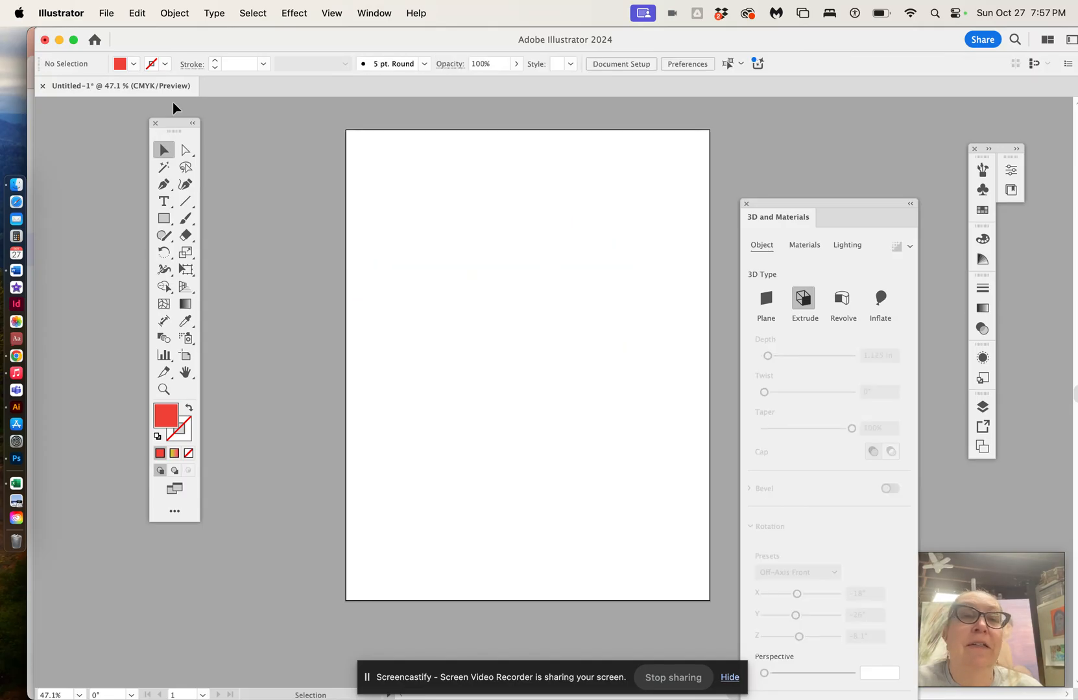
Step: Create new point text reading WORD near the top of the artboard
click(163, 201)
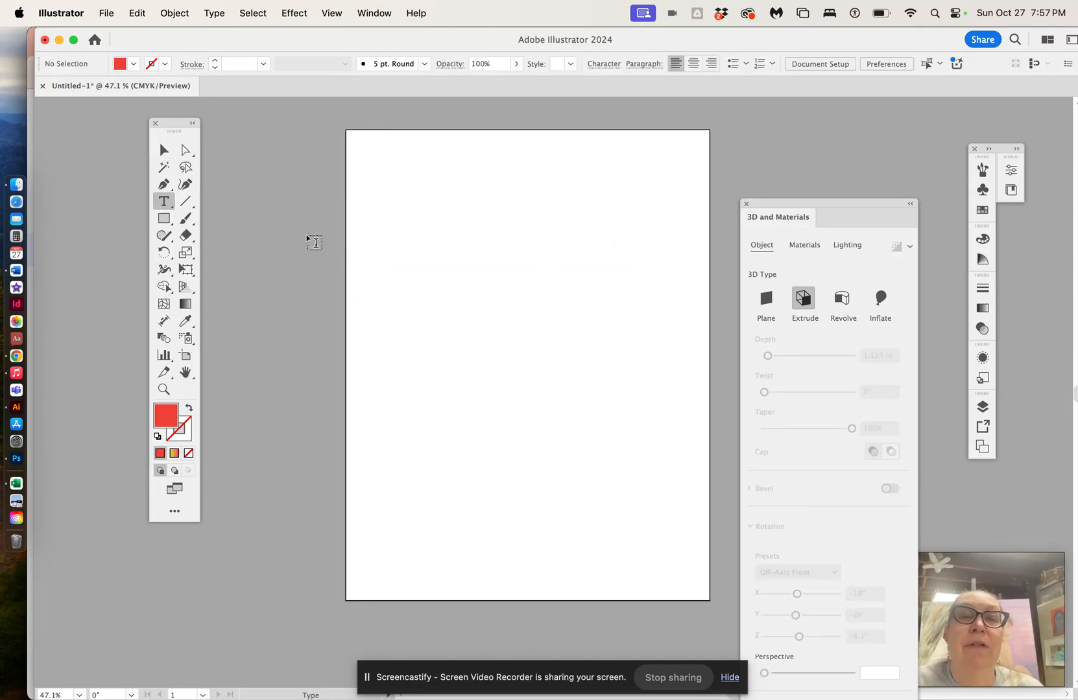
click(379, 253)
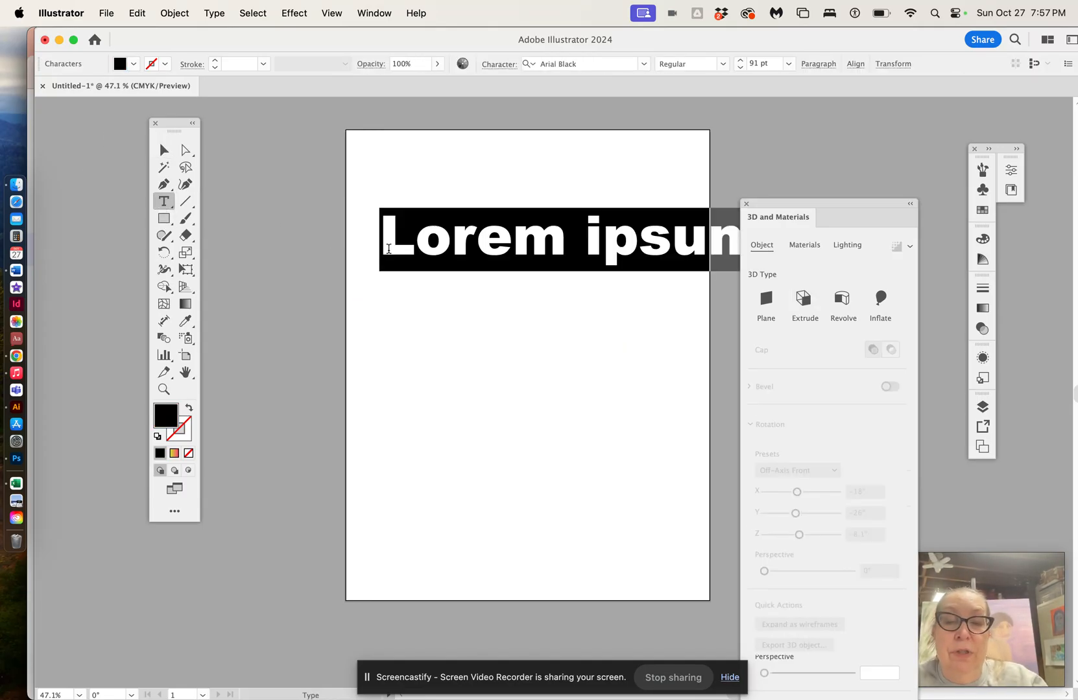
text(WORD)
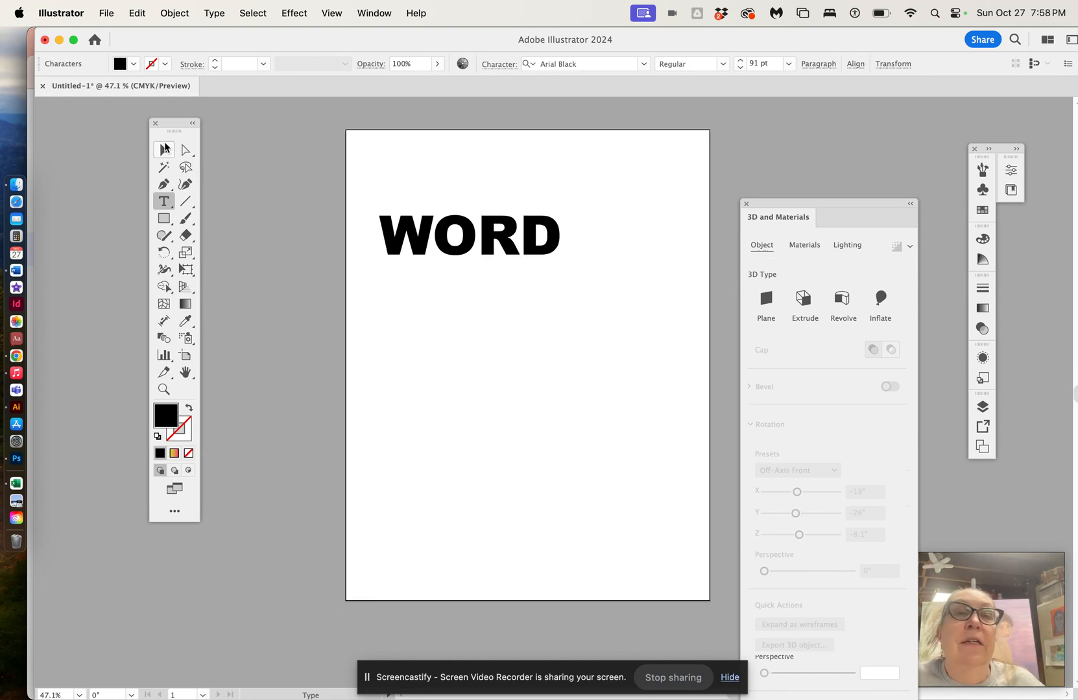
Step: Scale the new WORD text up to about 165 pt
click(164, 148)
drag(561, 273, 652, 322)
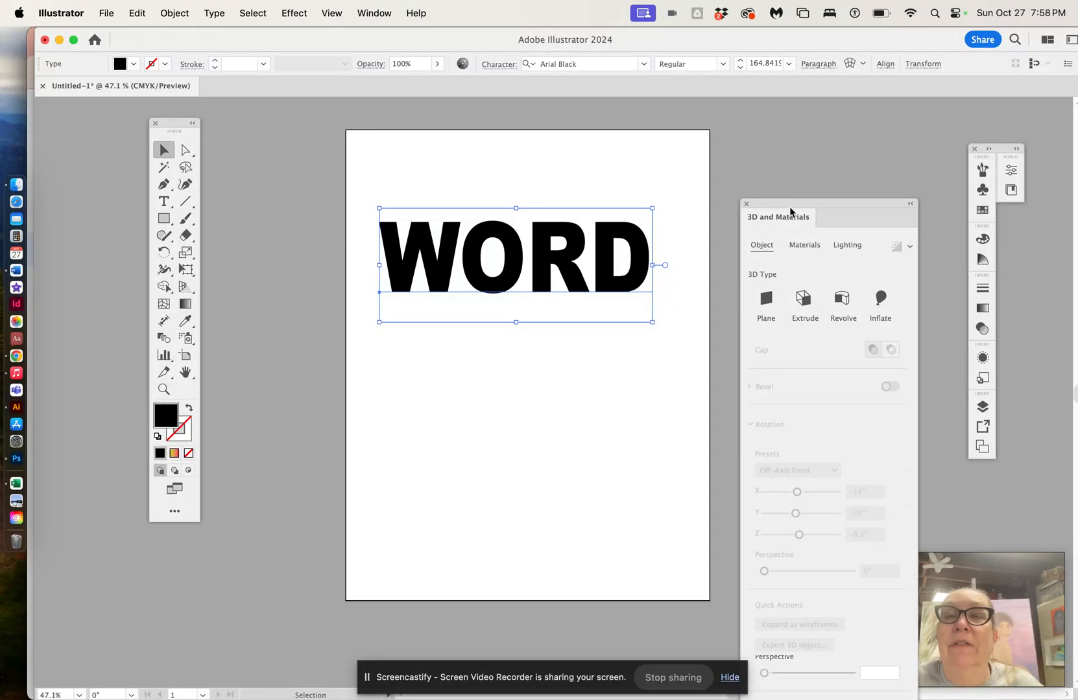
Step: Fill the WORD text with a magenta swatch
drag(789, 212, 785, 110)
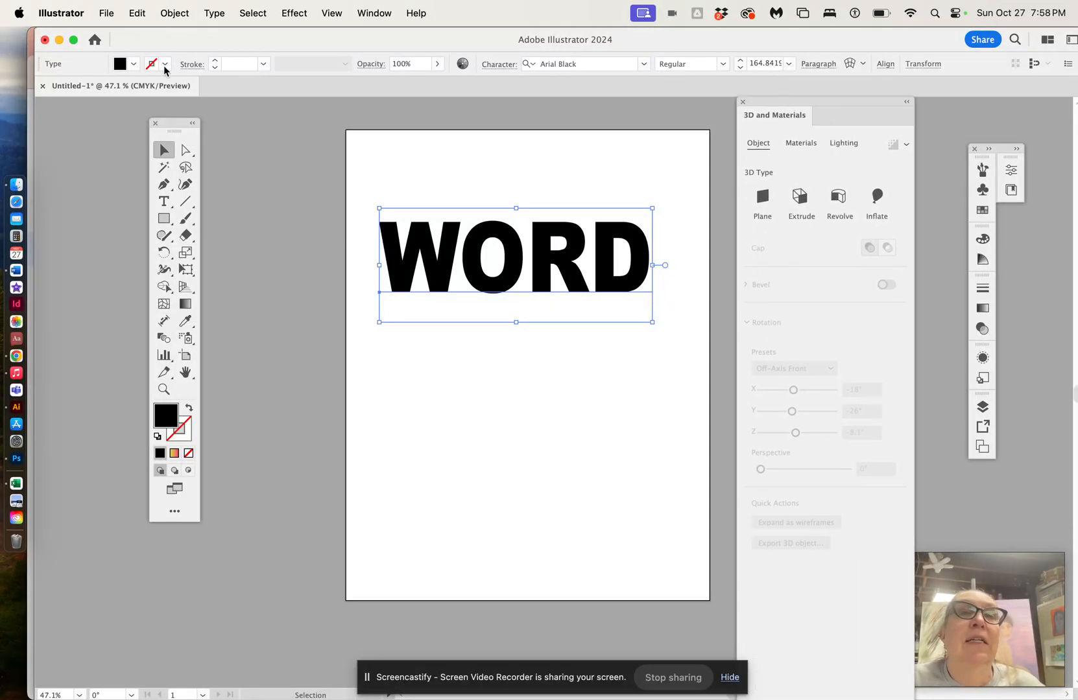
click(134, 64)
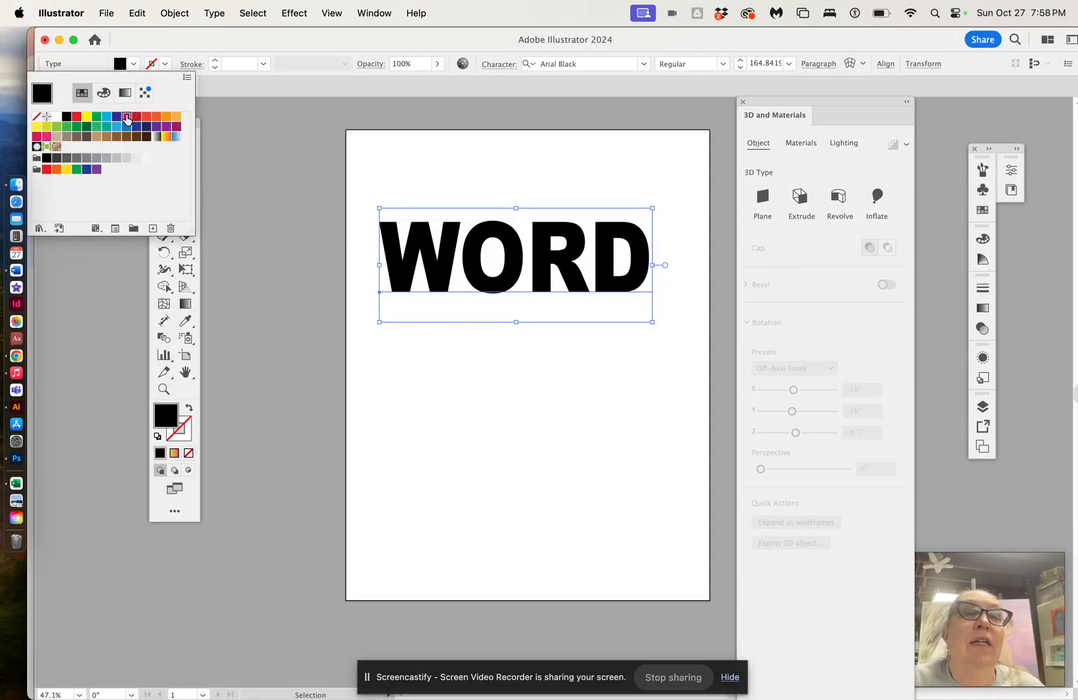
click(127, 117)
Step: Apply a 3D Extrude to WORD and set its depth to about 1.7 in
click(800, 199)
click(801, 198)
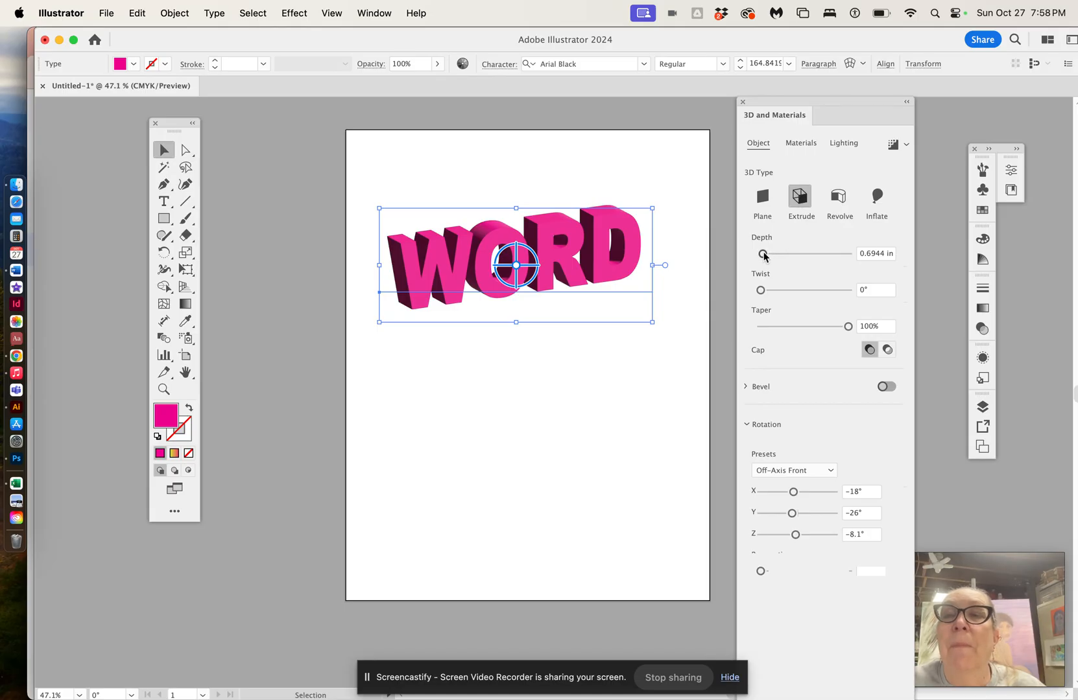
drag(762, 254, 766, 255)
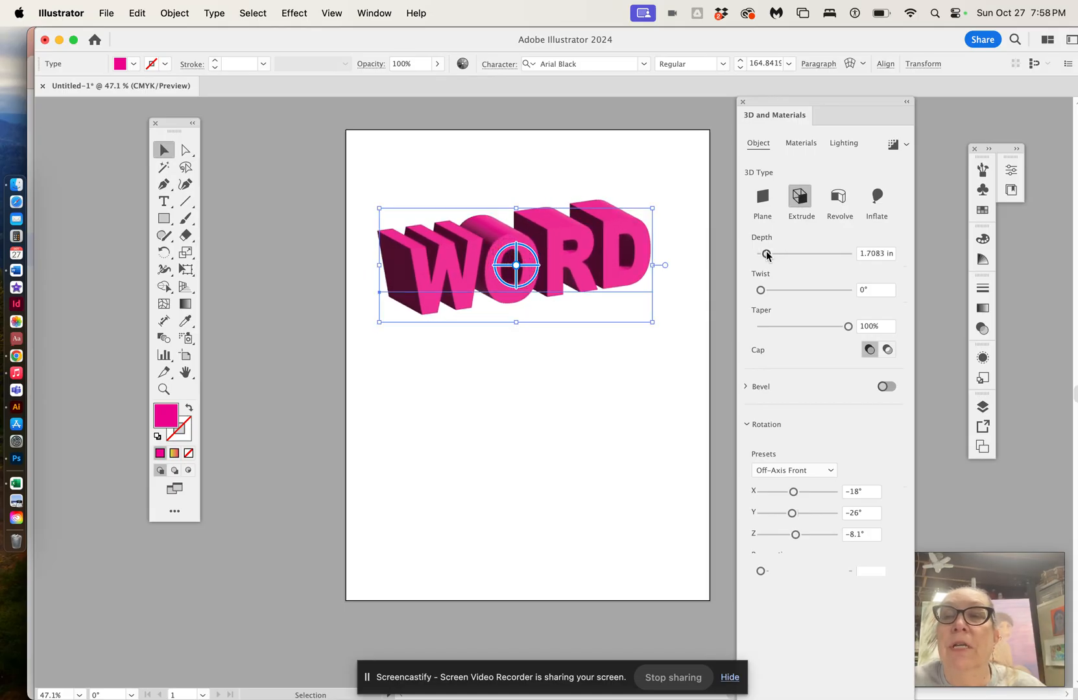
mouse_move(764, 293)
mouse_down()
mouse_move(777, 293)
mouse_move(761, 290)
mouse_up()
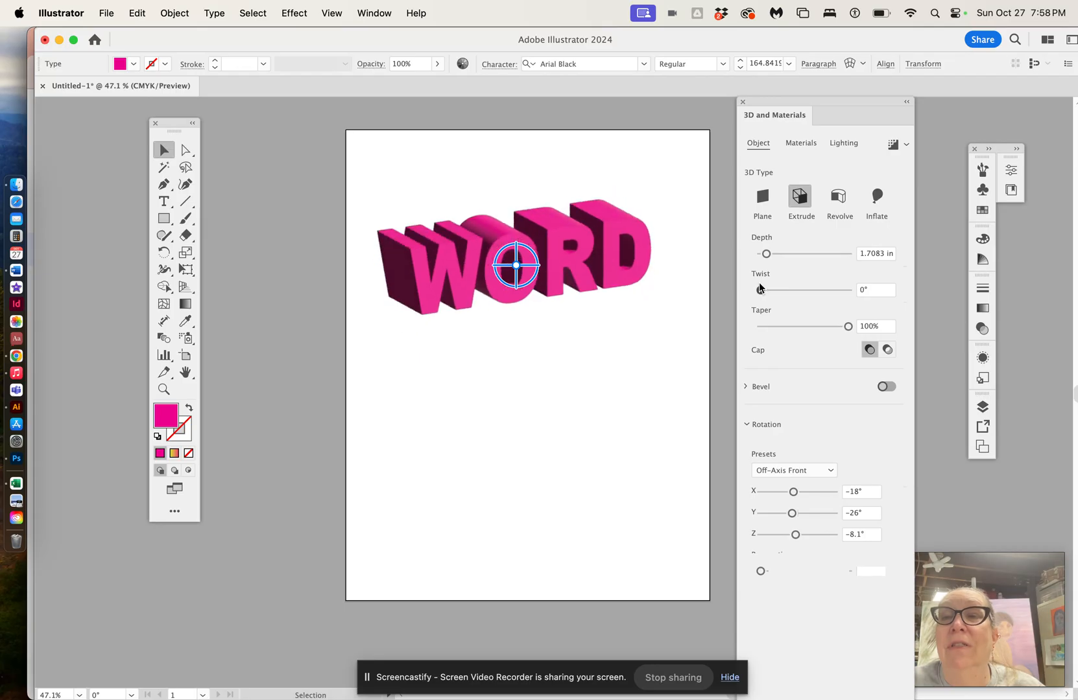
Step: Set the WORD extrusion's taper to 80% and adjust its rotation to about X -26°, Y -23°, Z -2°
drag(847, 327, 825, 329)
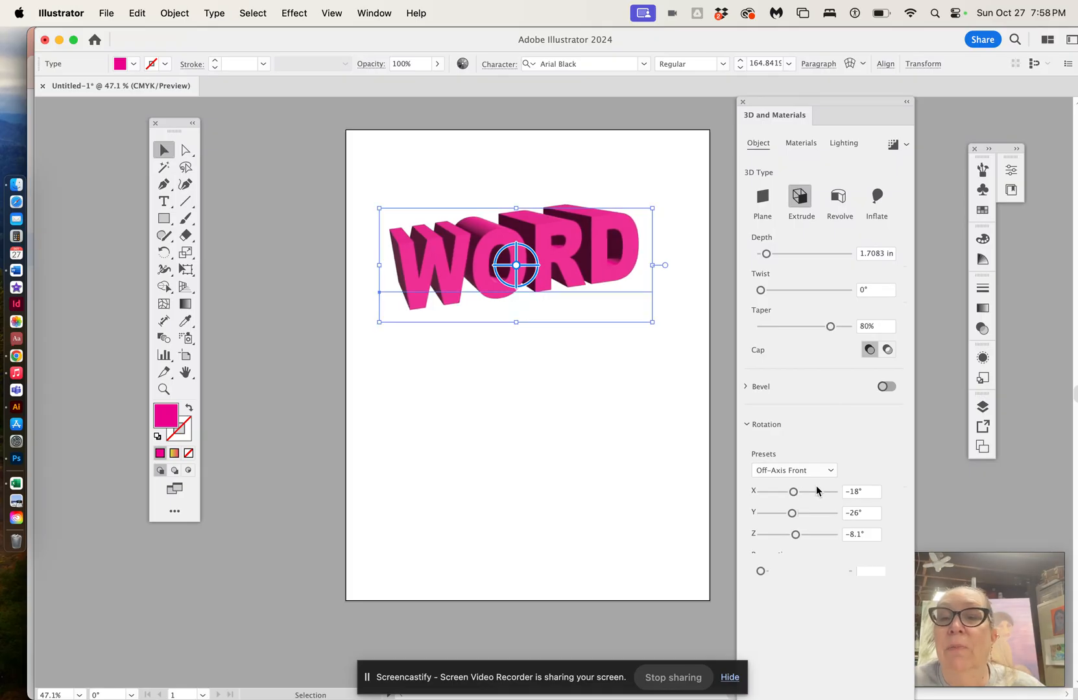
drag(794, 493, 796, 536)
click(794, 535)
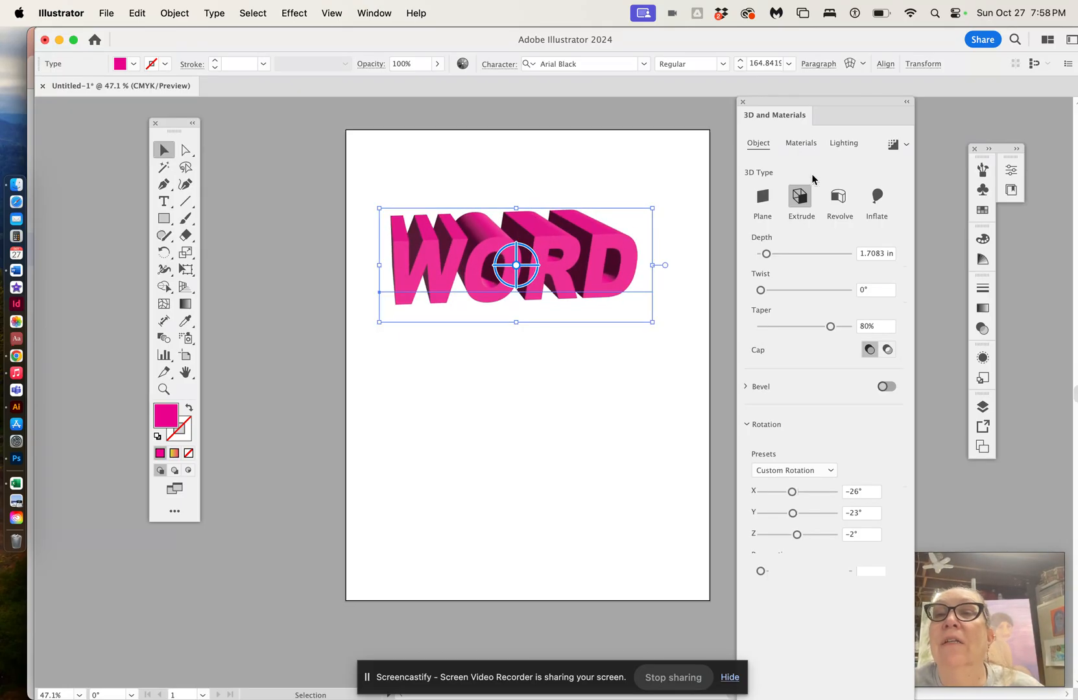
Step: Preview the Diffuse, Top Left and Right lighting presets on WORD, then restore the Standard lighting preset
click(844, 145)
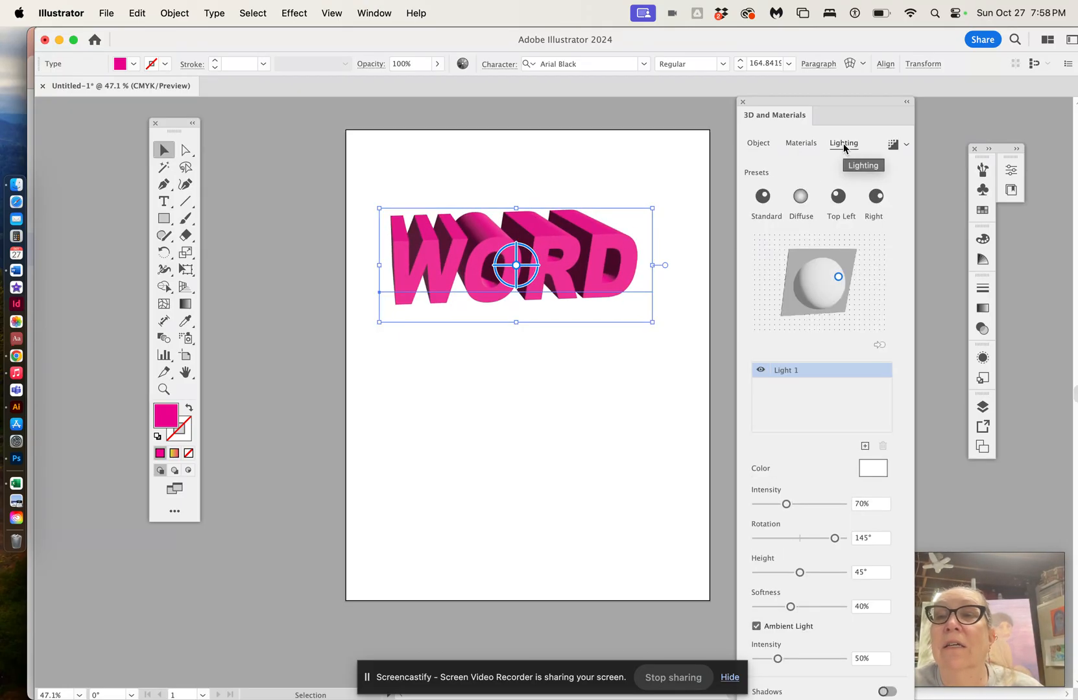
click(801, 197)
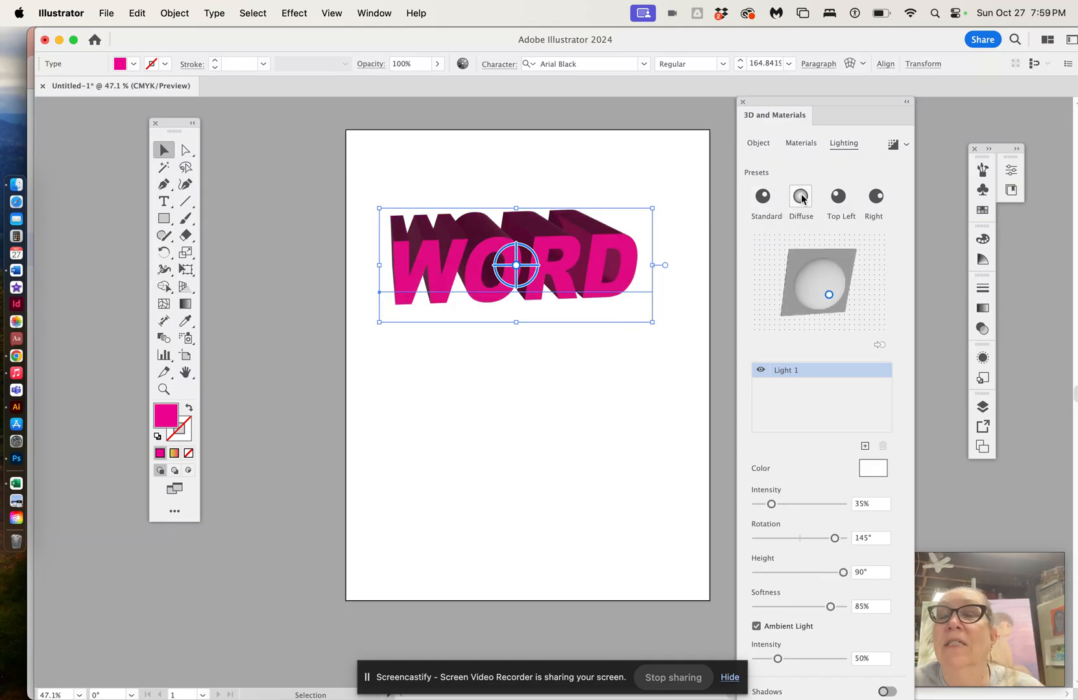
click(838, 196)
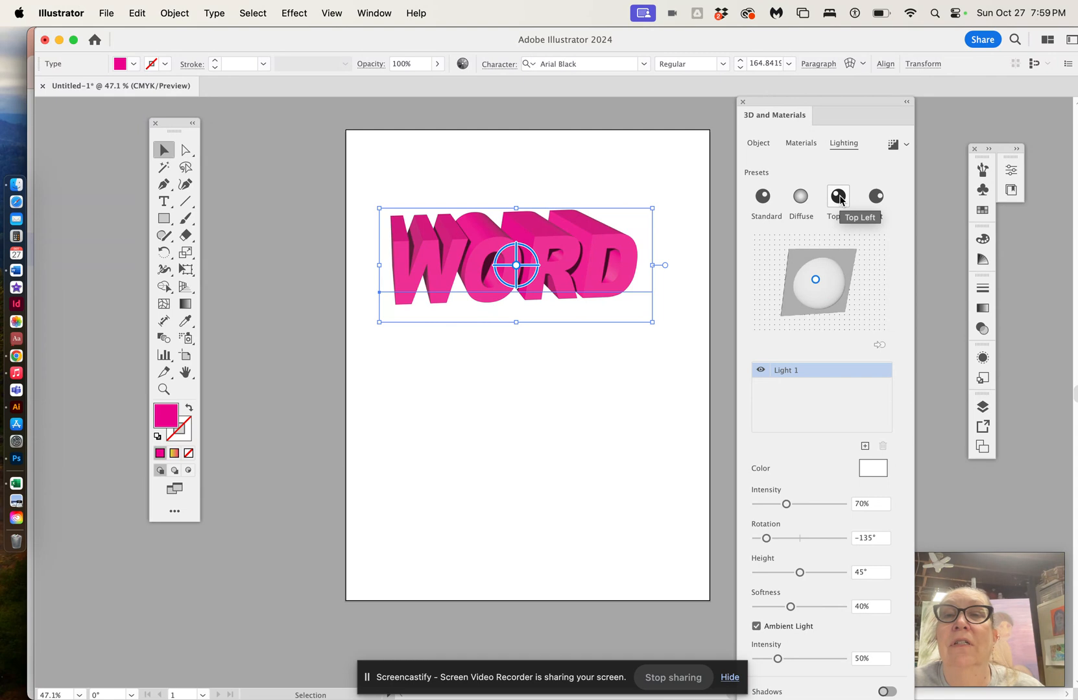
click(877, 197)
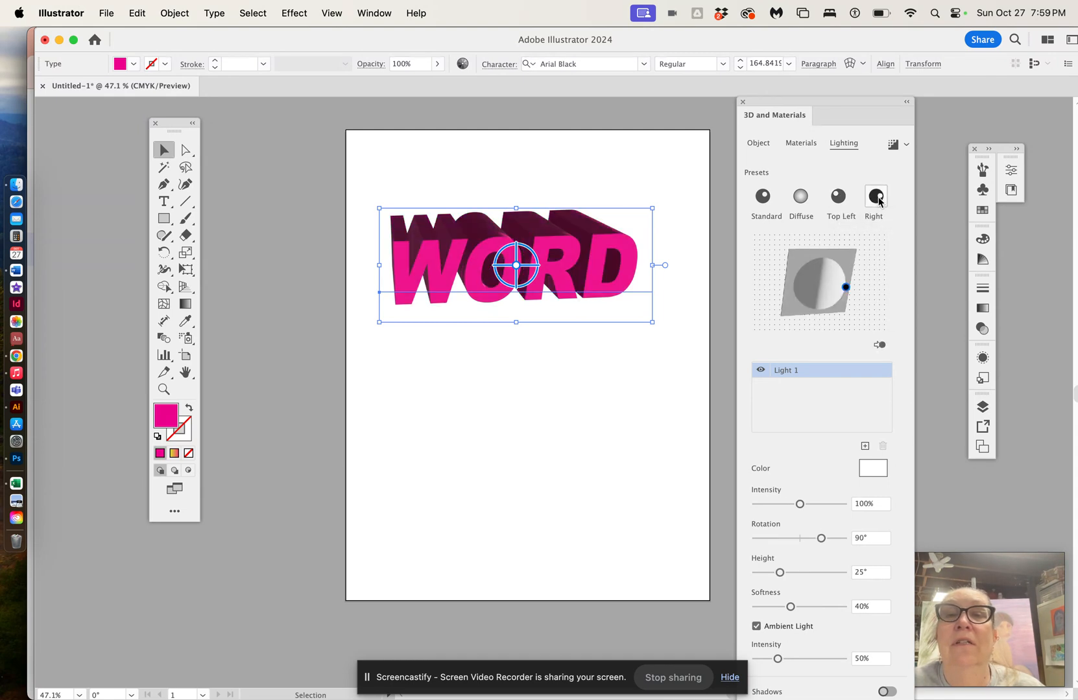
click(763, 197)
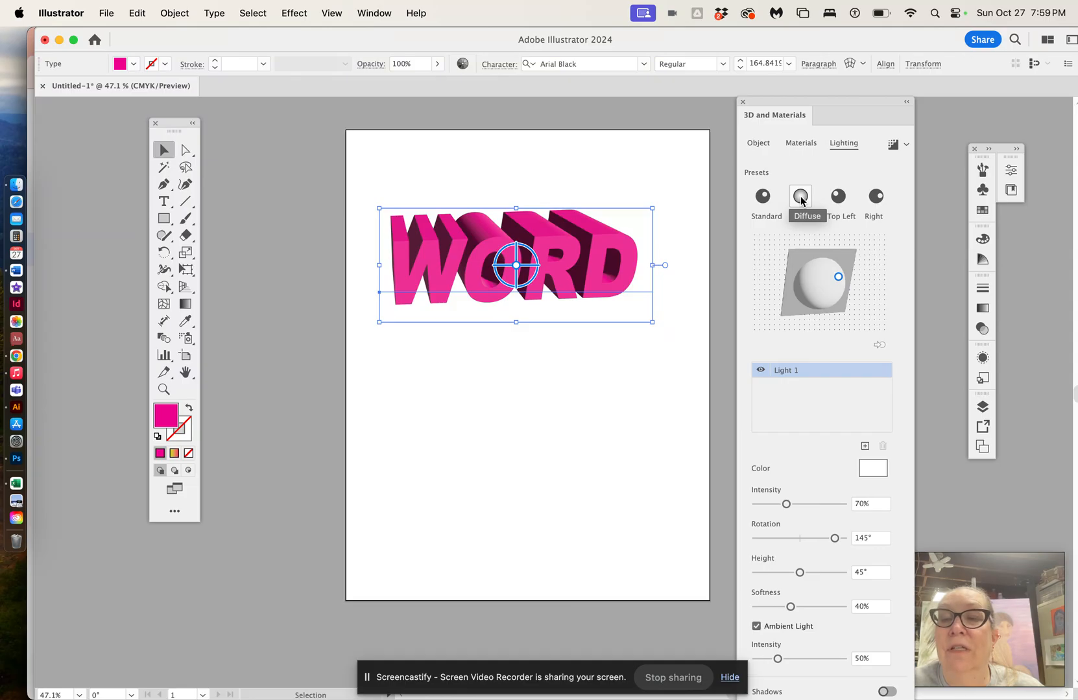
Step: Try the Revolve 3D type on WORD with a revolve angle of about 16°, then switch back to Extrude
click(759, 143)
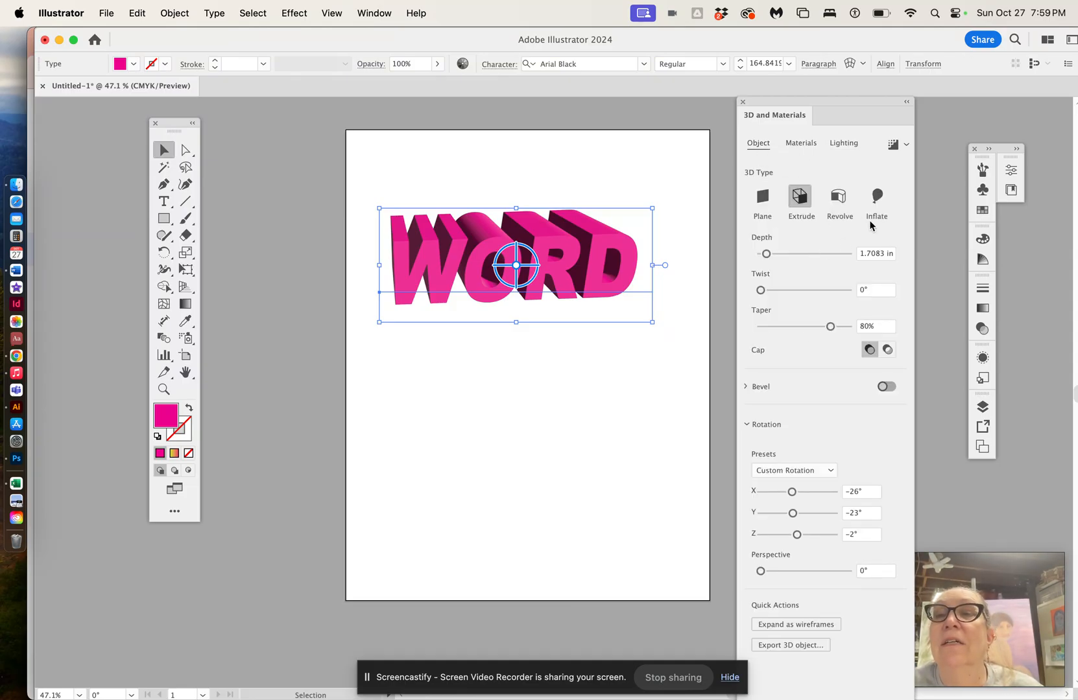
click(843, 201)
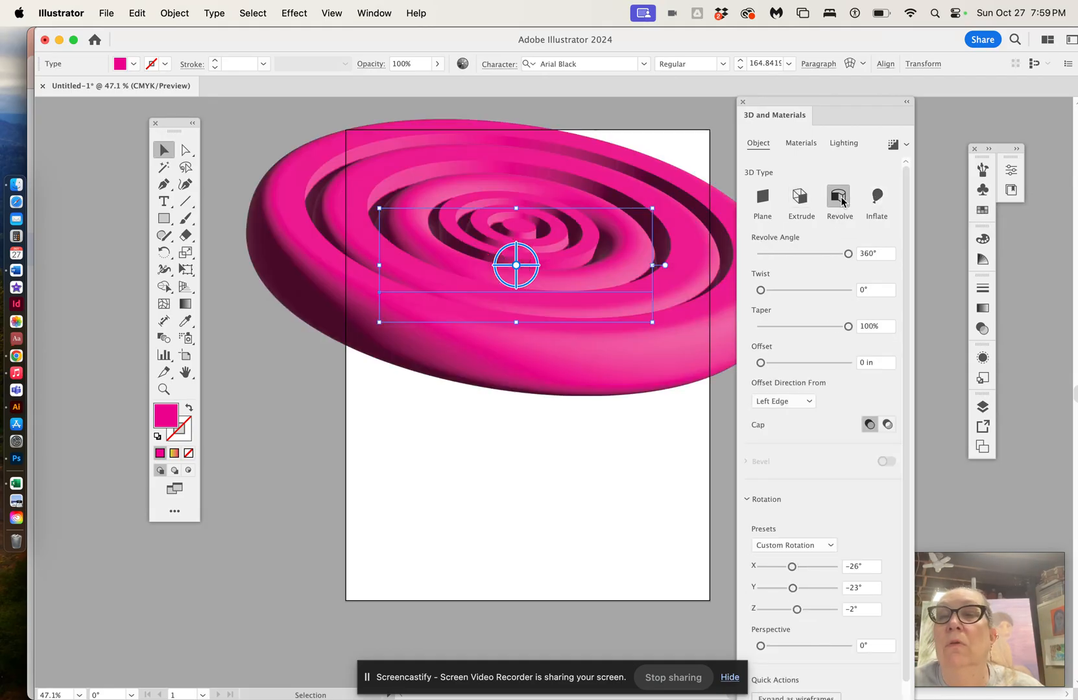
drag(848, 254, 766, 254)
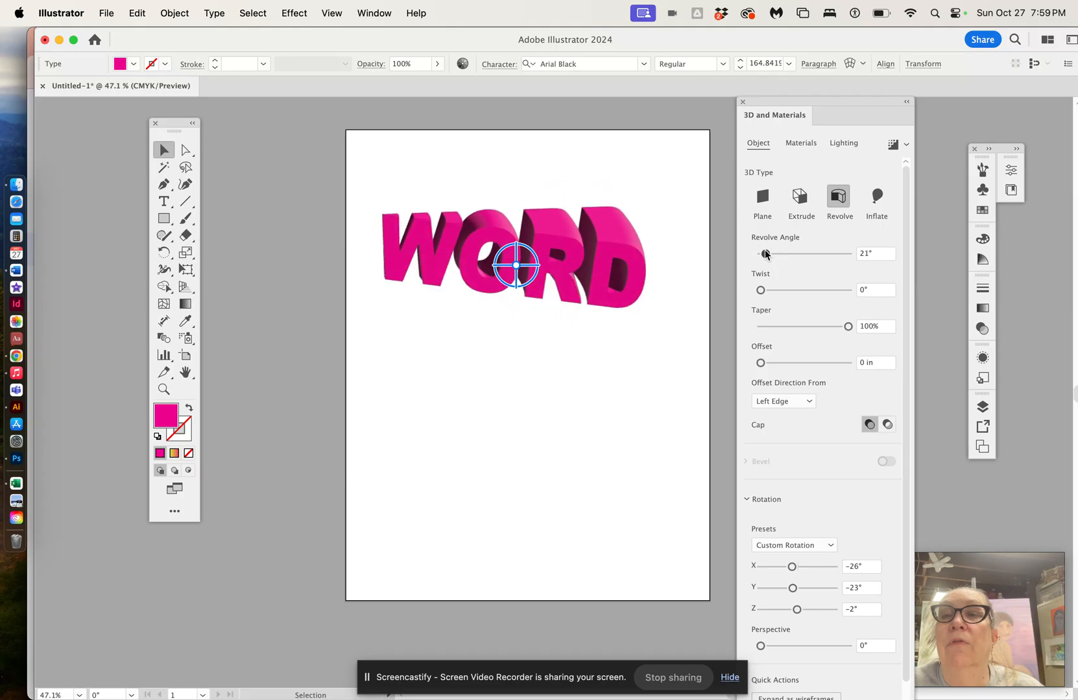
drag(766, 253, 759, 292)
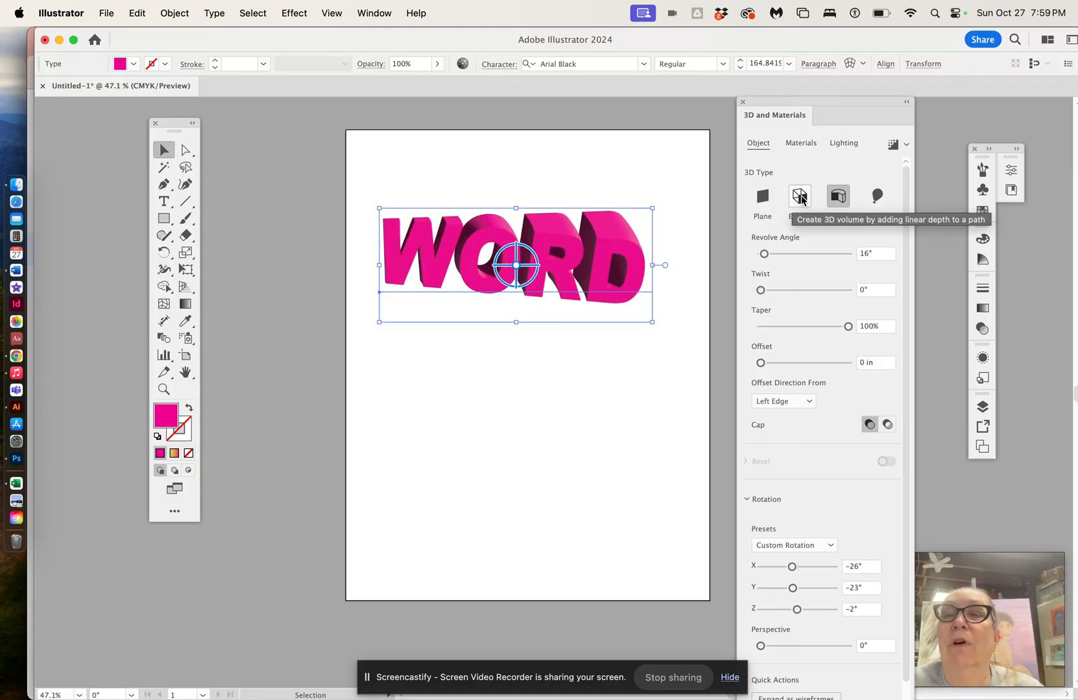
click(800, 198)
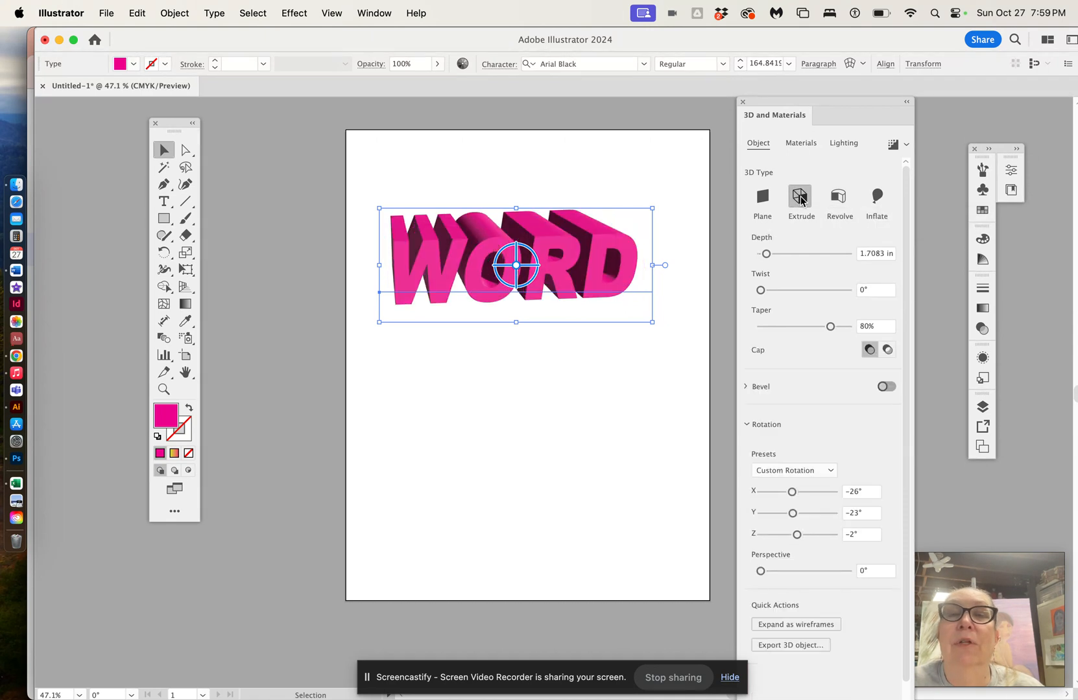
Step: Change WORD to the Inflate 3D type with depth about 1.06 in and X rotation about -33°
click(875, 200)
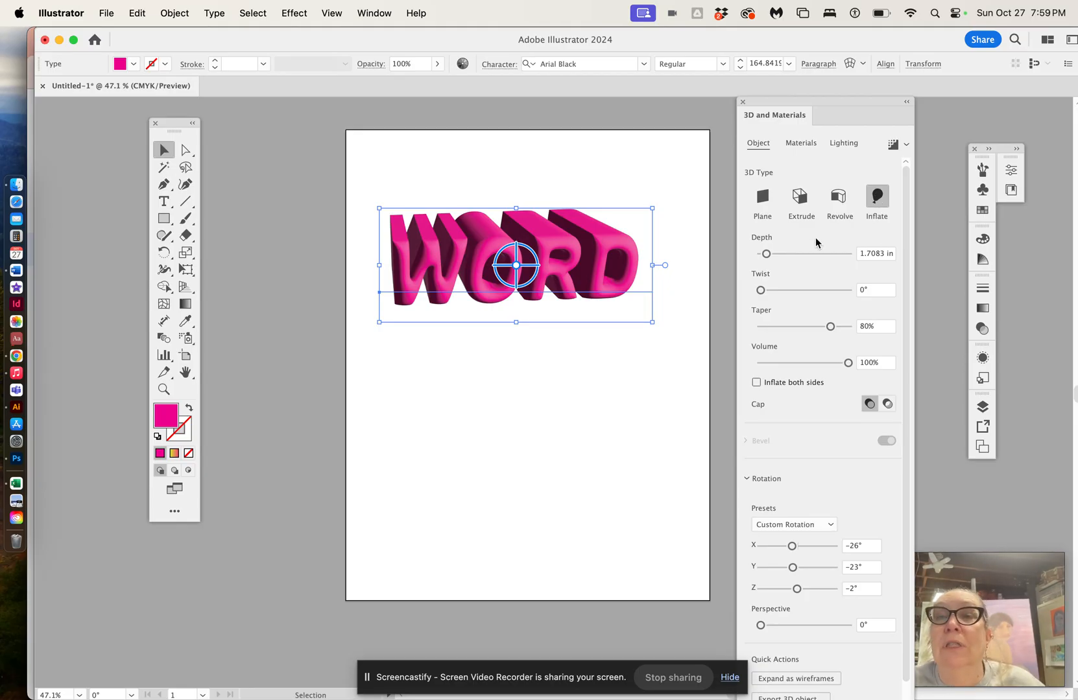
mouse_move(767, 254)
mouse_down()
mouse_move(779, 252)
mouse_move(759, 254)
mouse_up()
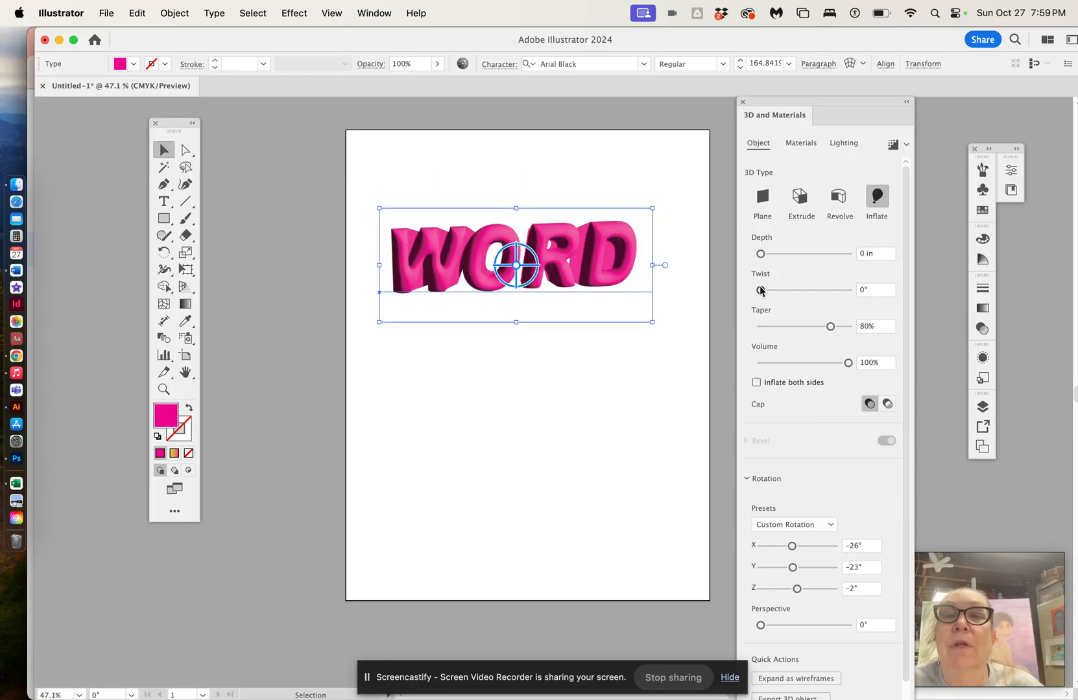
drag(760, 253, 766, 252)
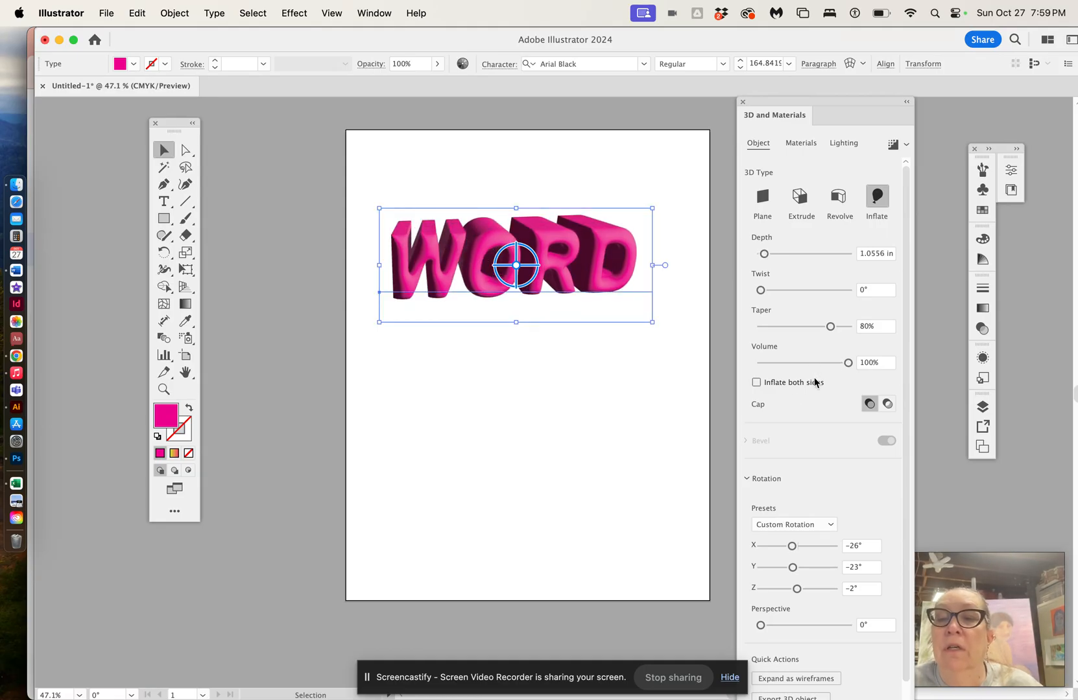
drag(791, 546, 790, 548)
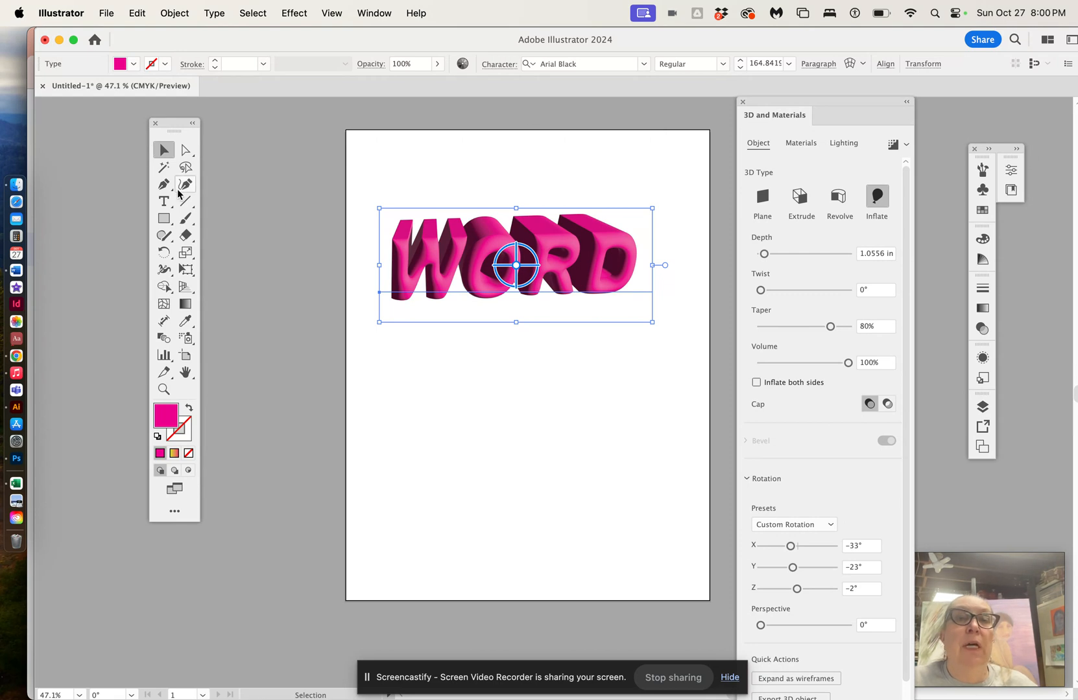
Step: Create a second point text reading WORD below the 3D text and deselect it
click(162, 201)
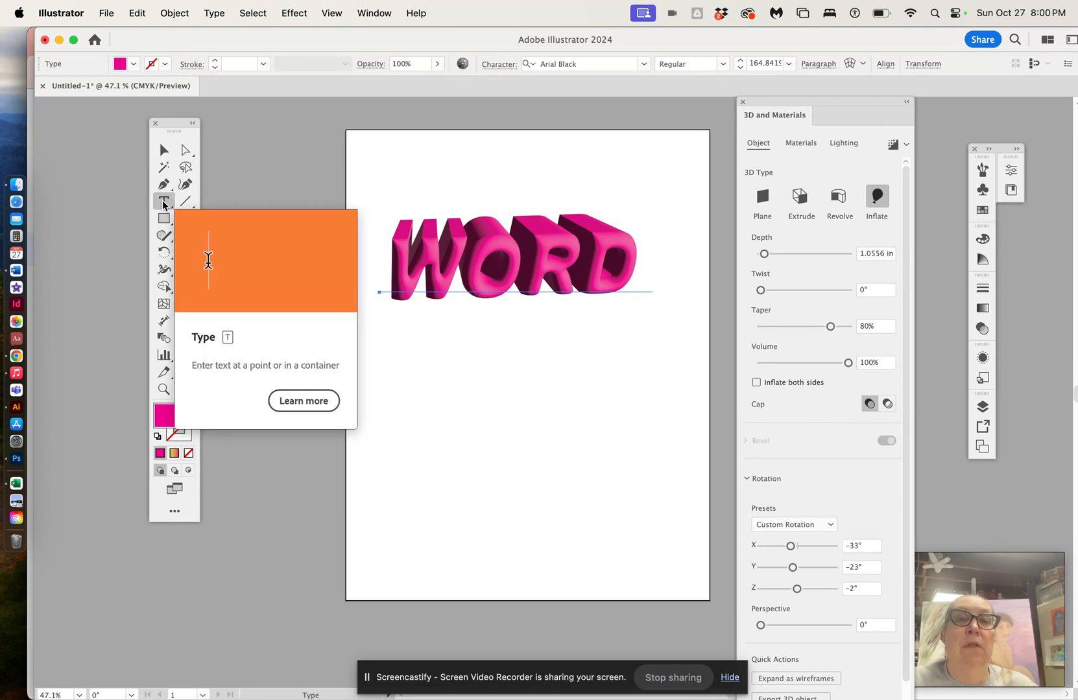
click(387, 372)
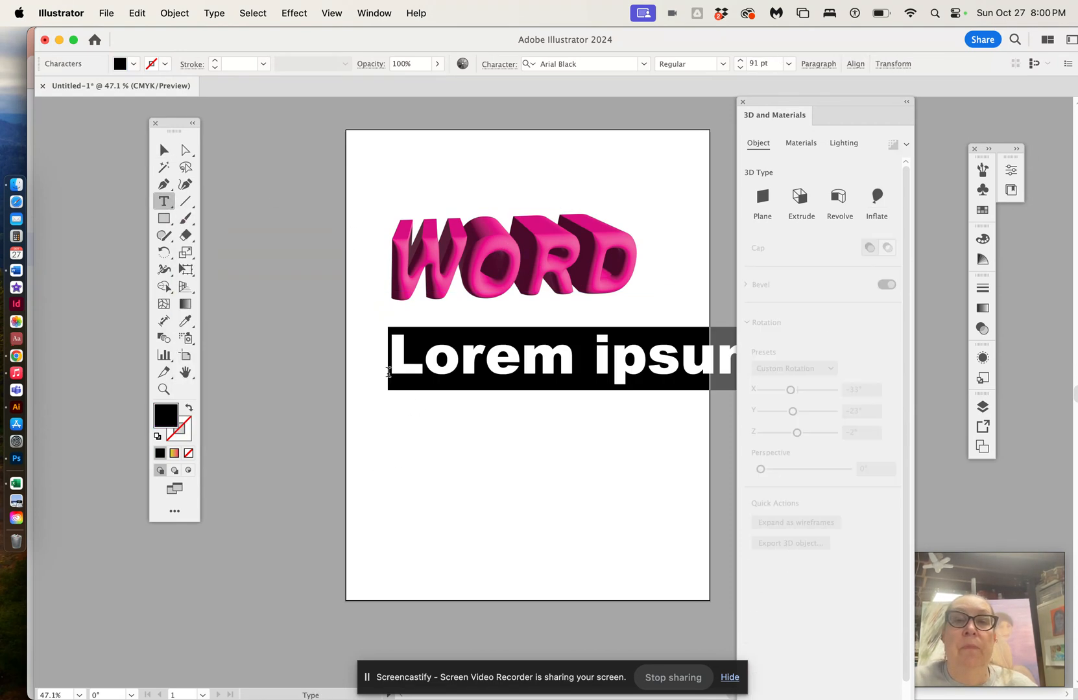
text(WORD)
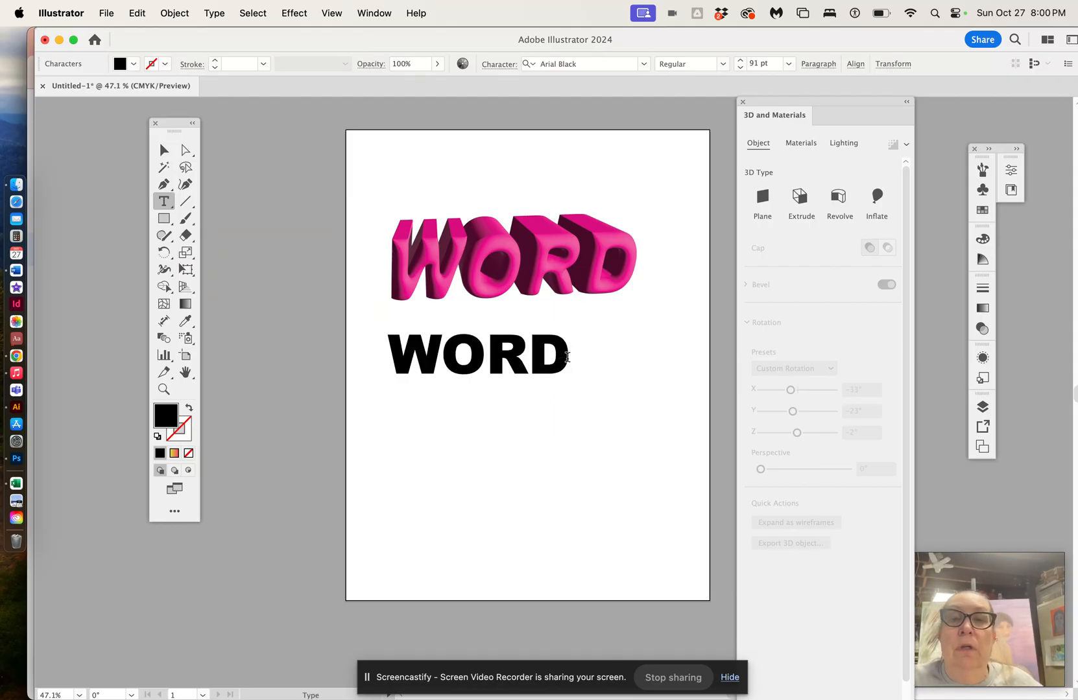
key(Escape)
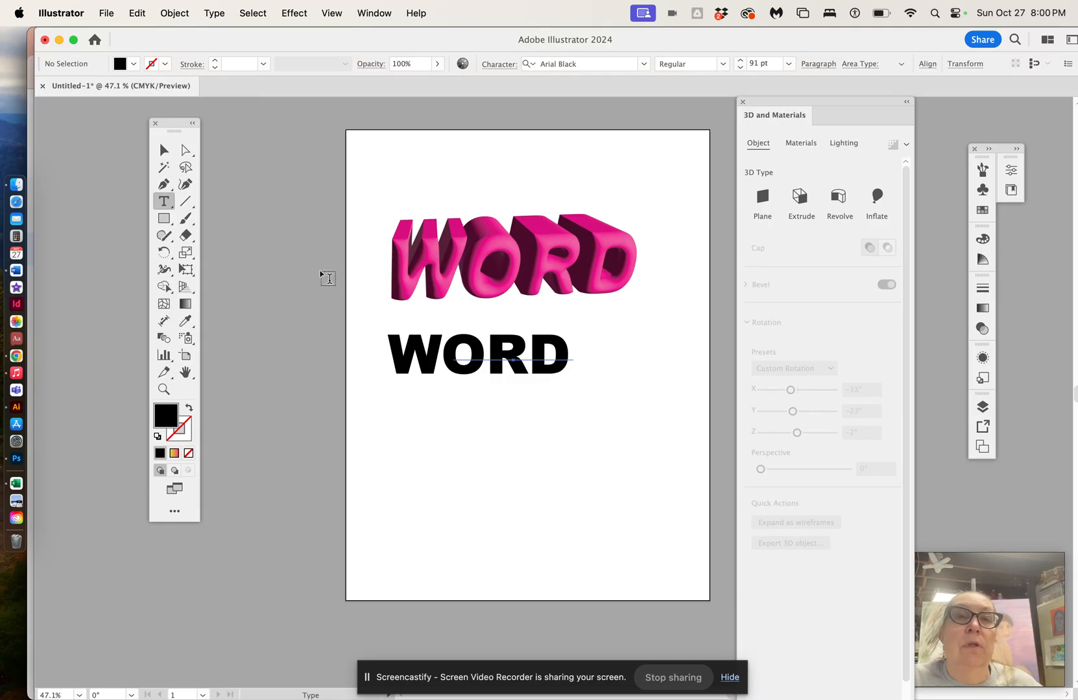
click(163, 151)
key(super+shift+a)
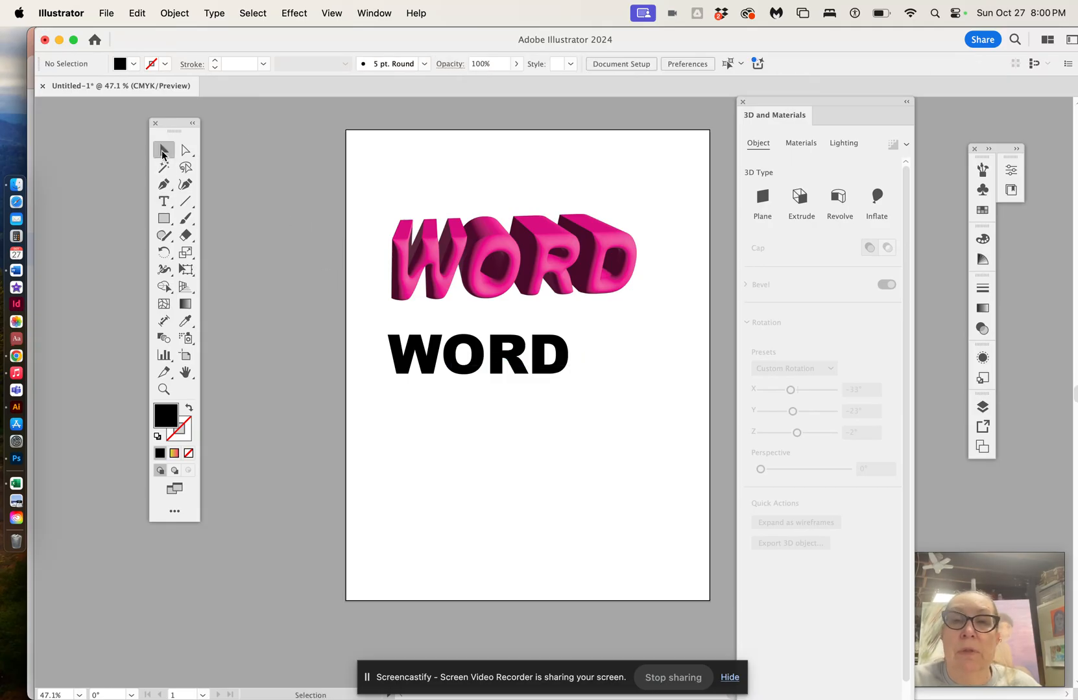
Step: Select all letters of the second WORD and fill them with an orange swatch
click(164, 202)
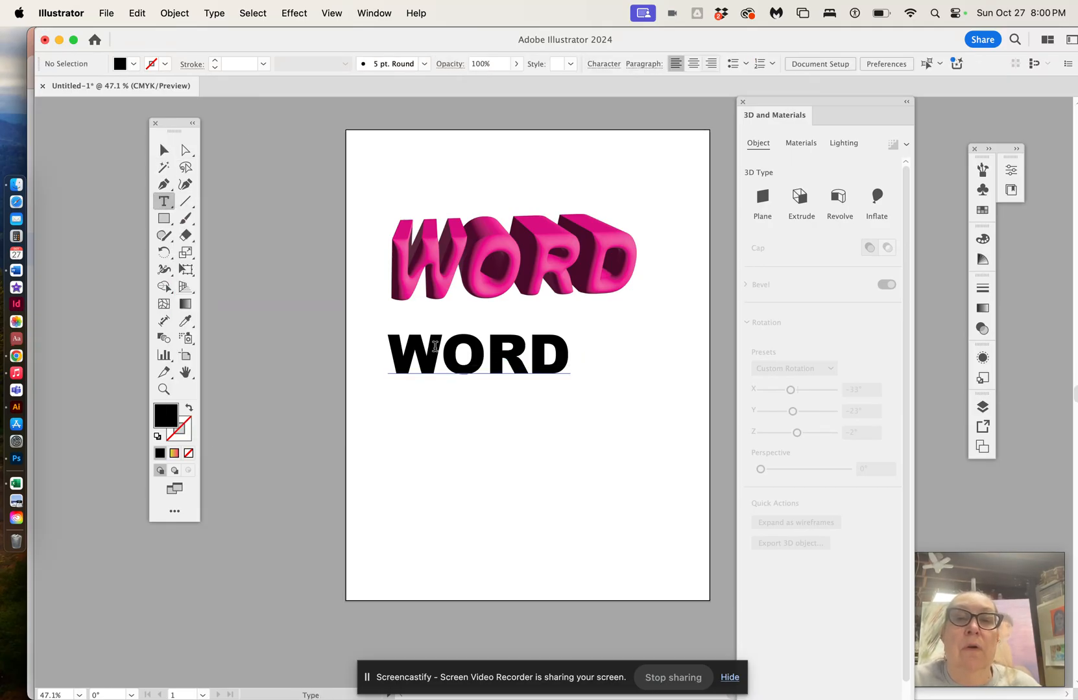
click(435, 349)
drag(391, 350, 569, 354)
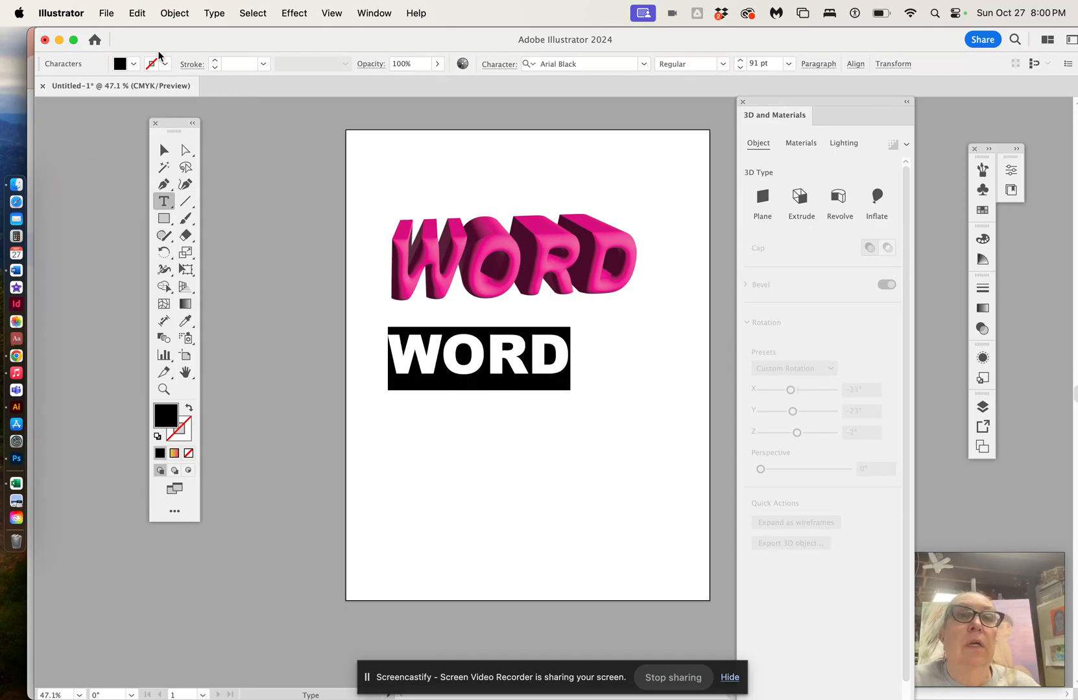
click(133, 64)
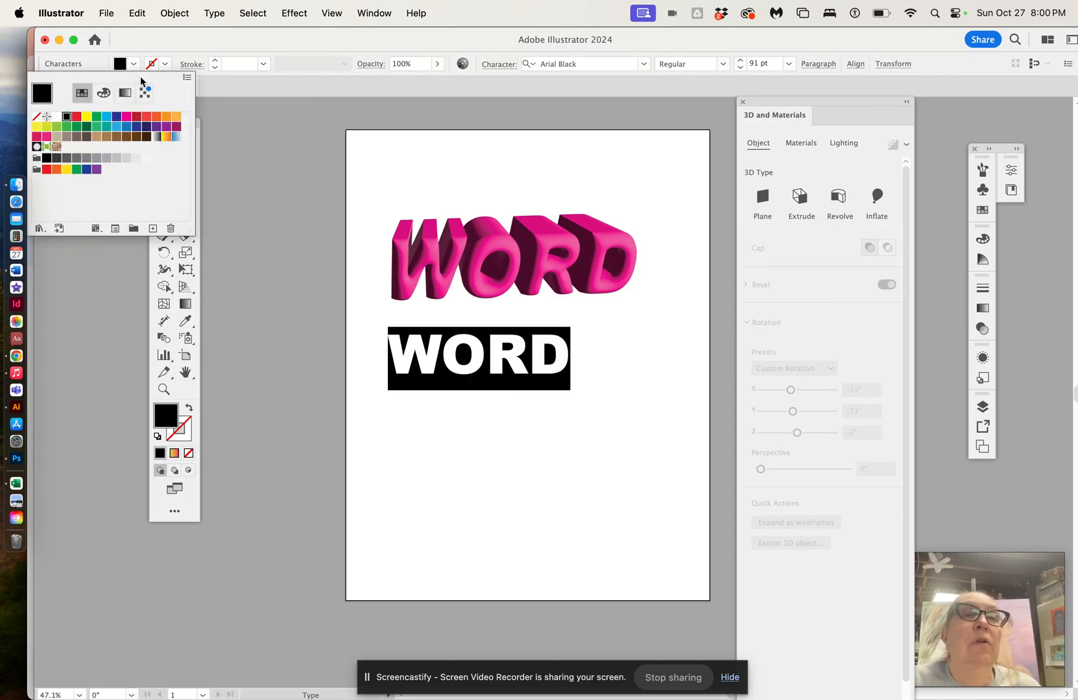
click(154, 117)
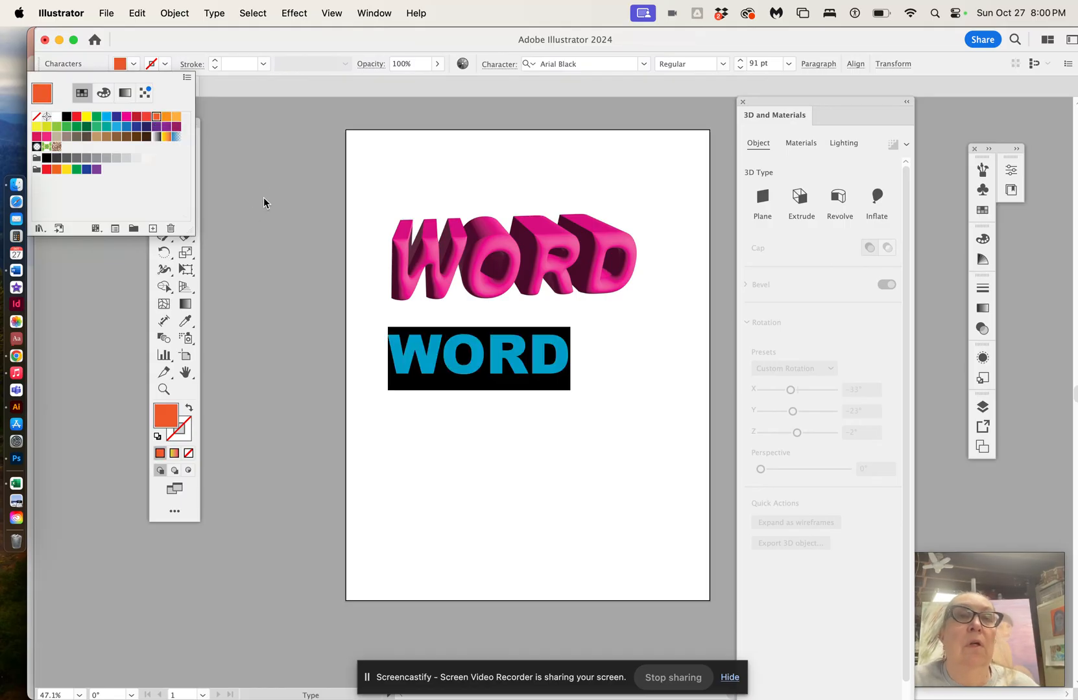
click(161, 153)
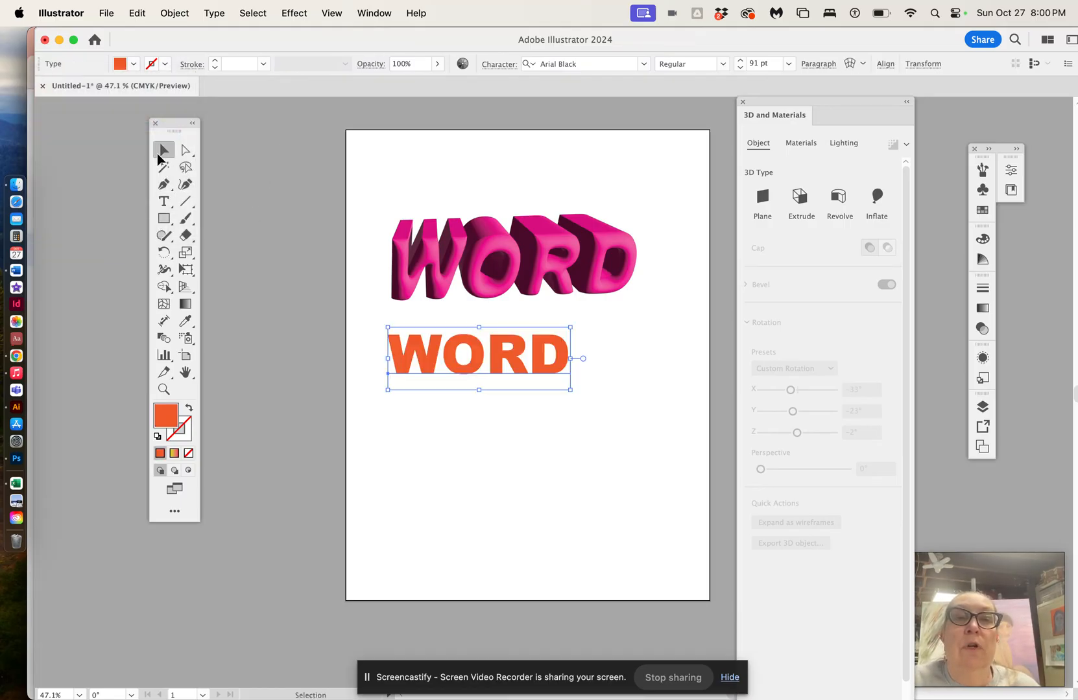
Step: Scale the orange WORD text up to about 174 pt
drag(570, 390, 674, 448)
drag(587, 384, 572, 383)
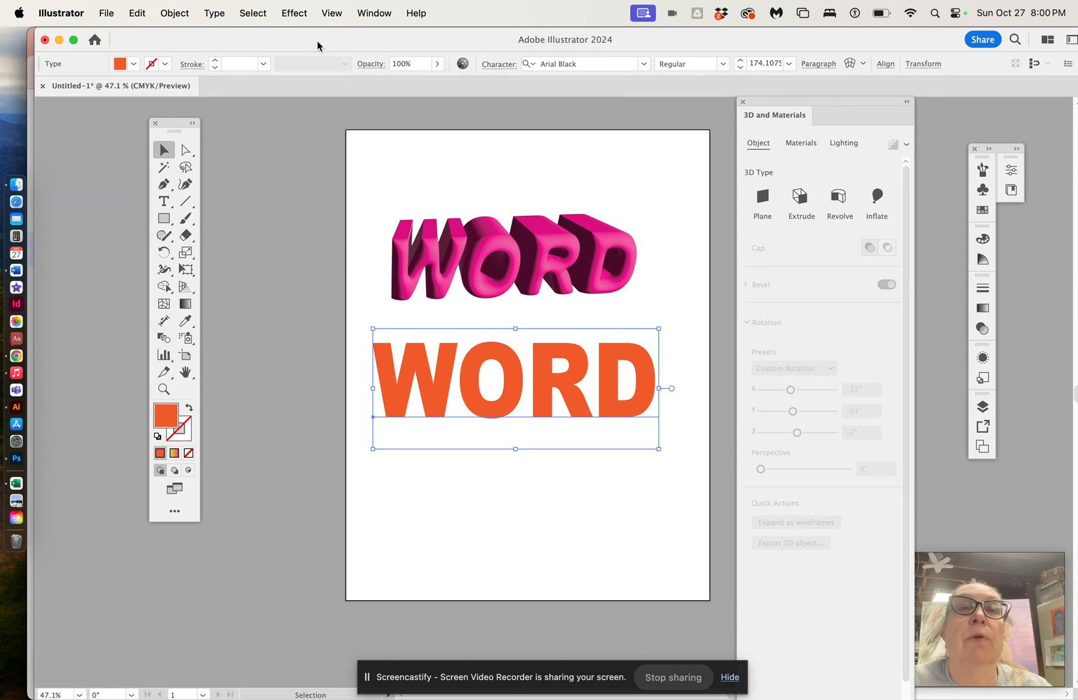
Step: Apply a Drop Shadow to the orange WORD with Multiply mode, 75% opacity, 0.0972 in offsets and 0.0694 in blur
click(293, 14)
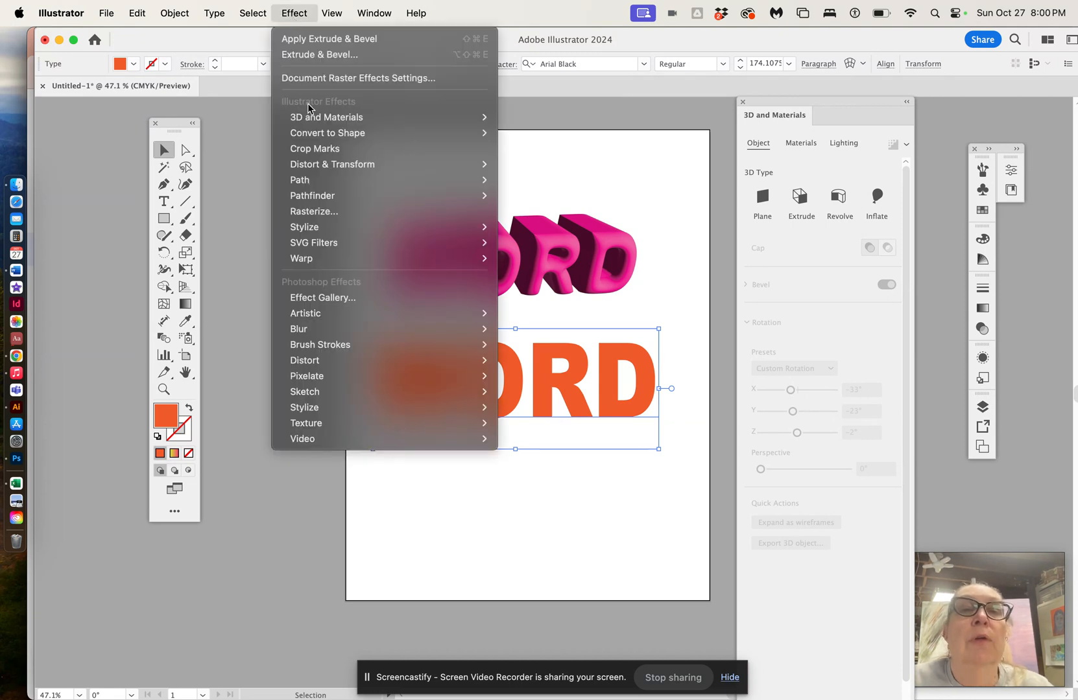
mouse_move(337, 228)
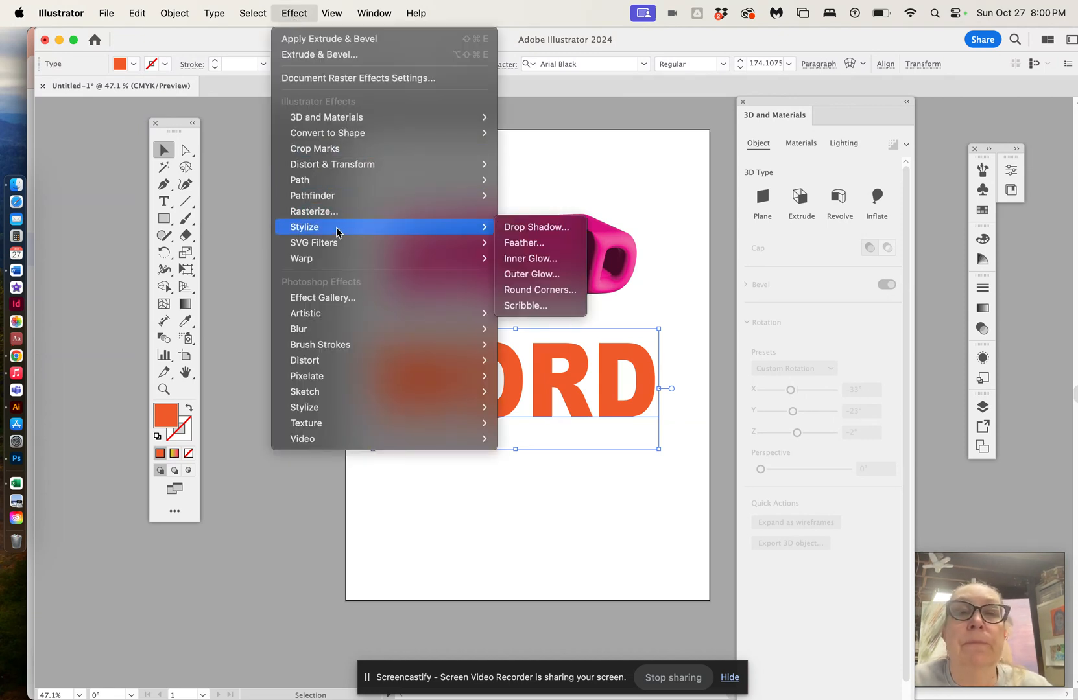
click(528, 228)
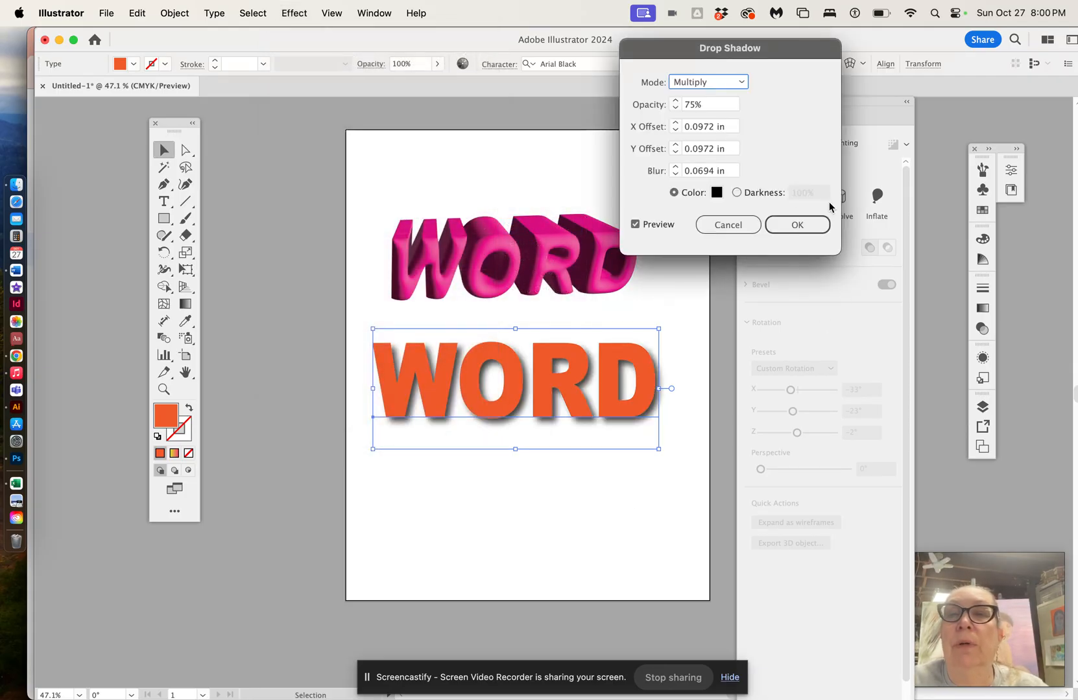
click(798, 225)
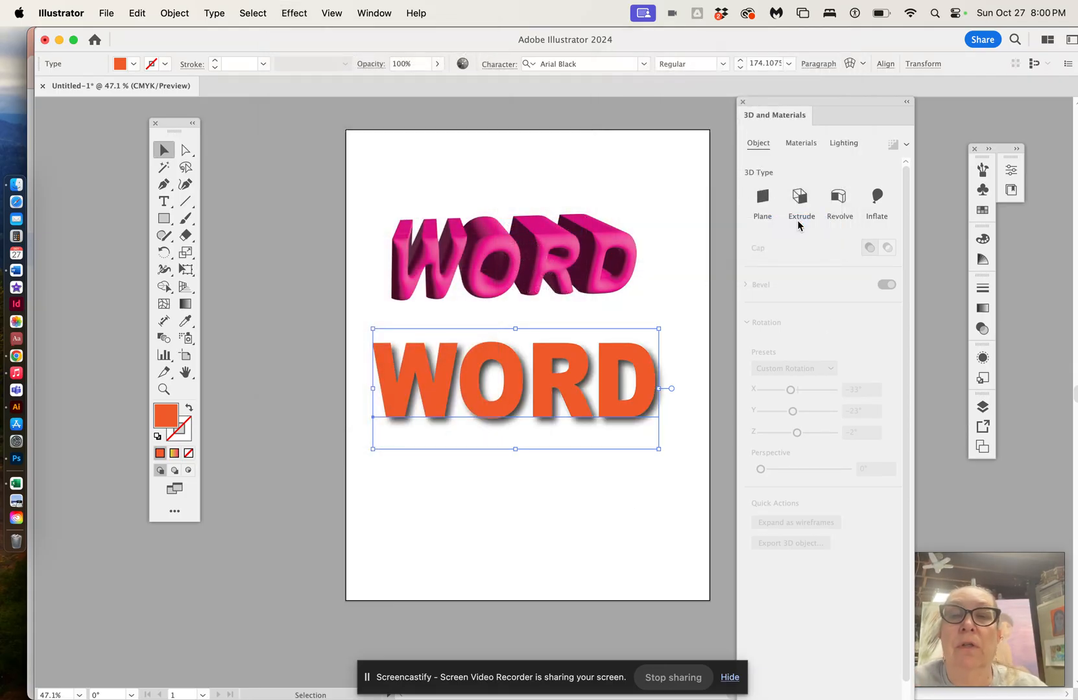
Step: Move the orange WORD text slightly upward
click(653, 537)
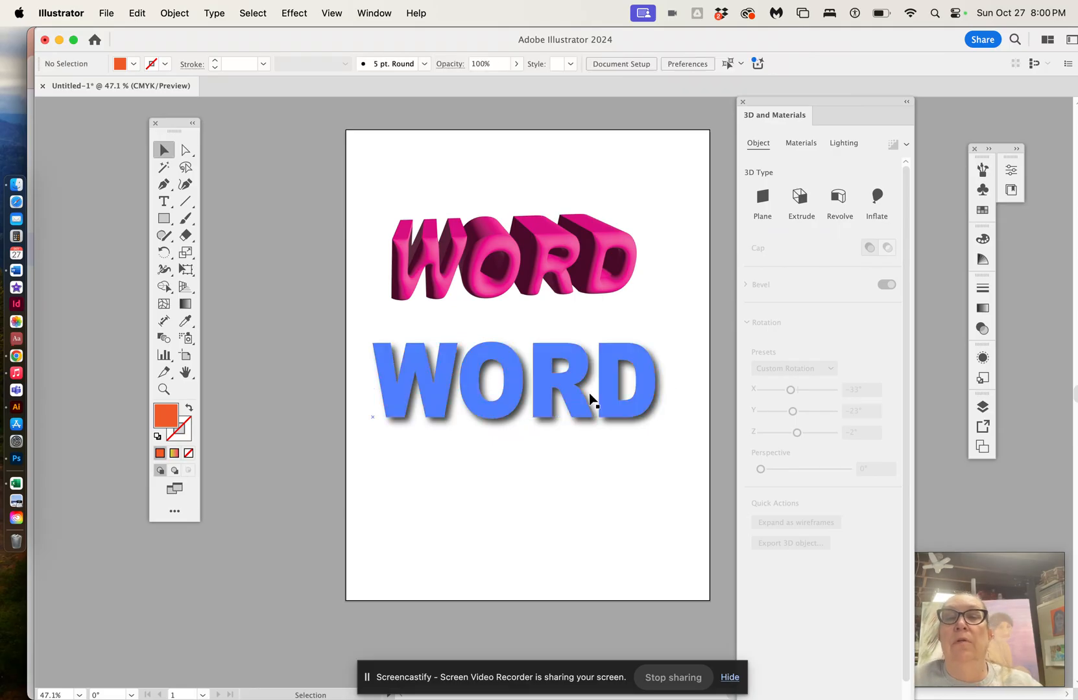
drag(575, 397, 575, 371)
click(566, 464)
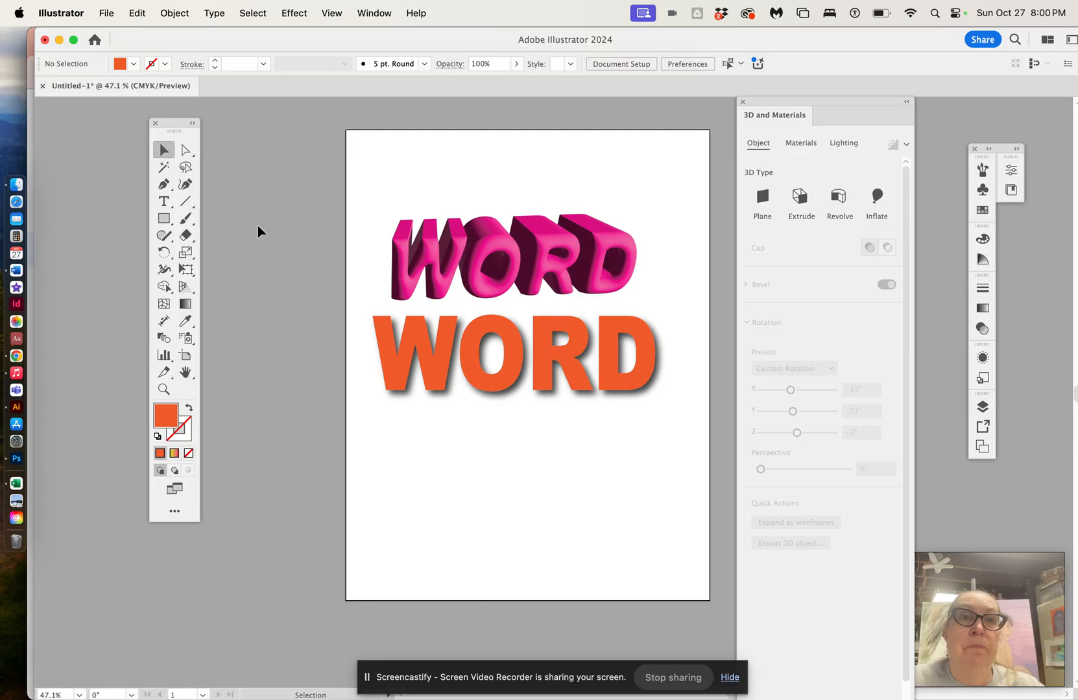
Step: Undo the move and the drop shadow on the orange WORD
click(136, 13)
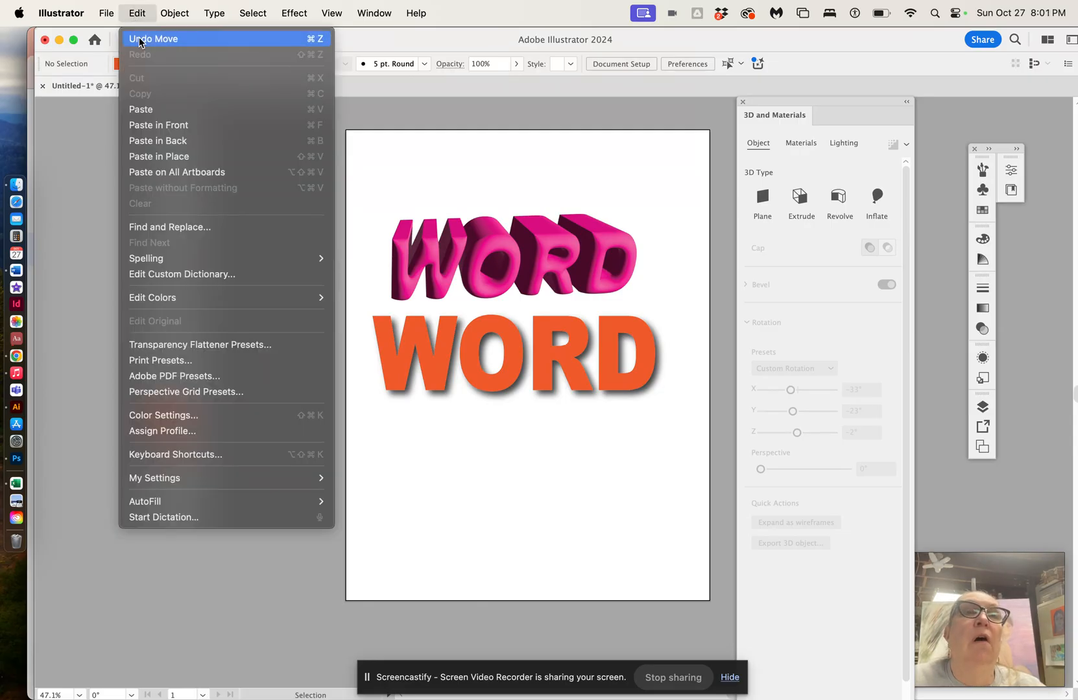
click(140, 40)
click(138, 13)
click(145, 40)
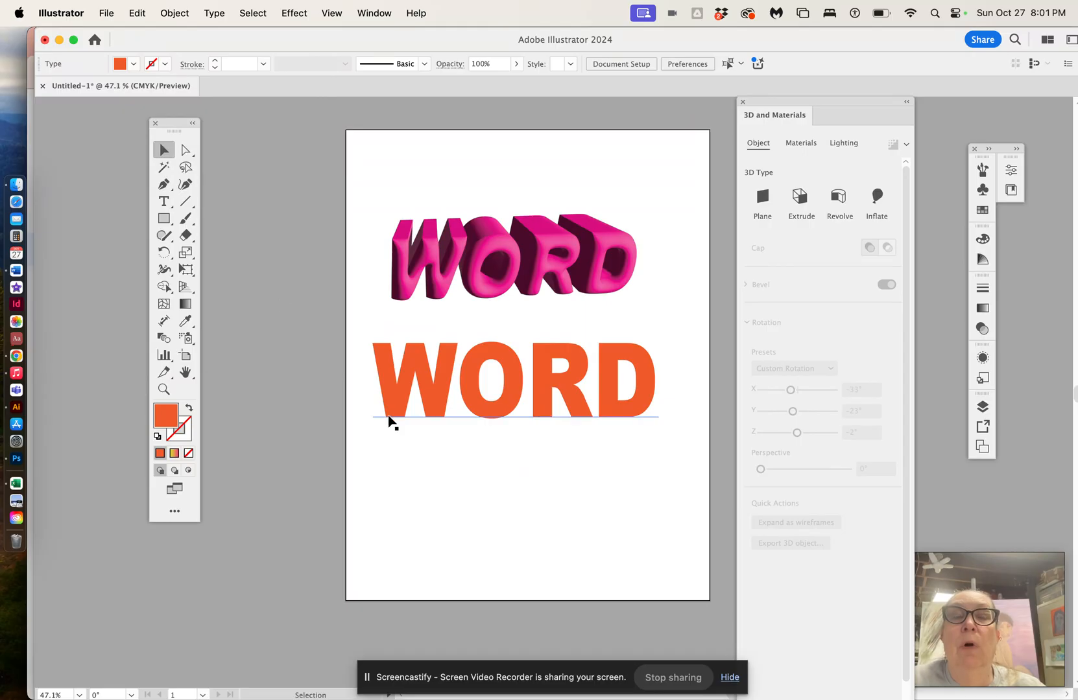
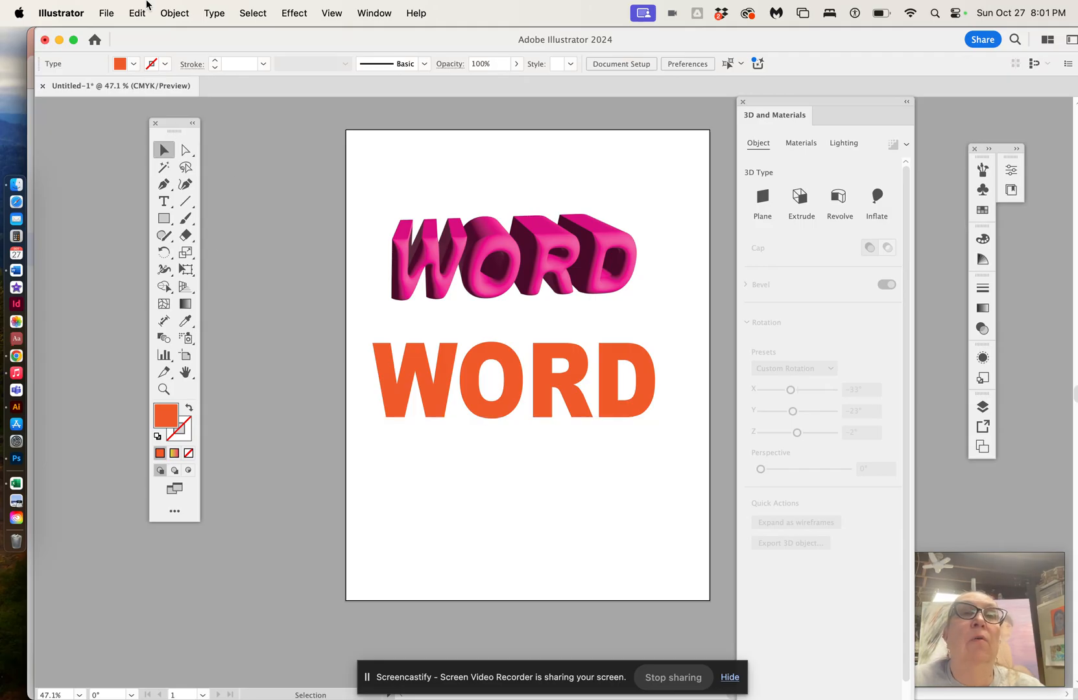
Step: Copy the orange WORD text and paste a duplicate, placing it just below the original
click(386, 365)
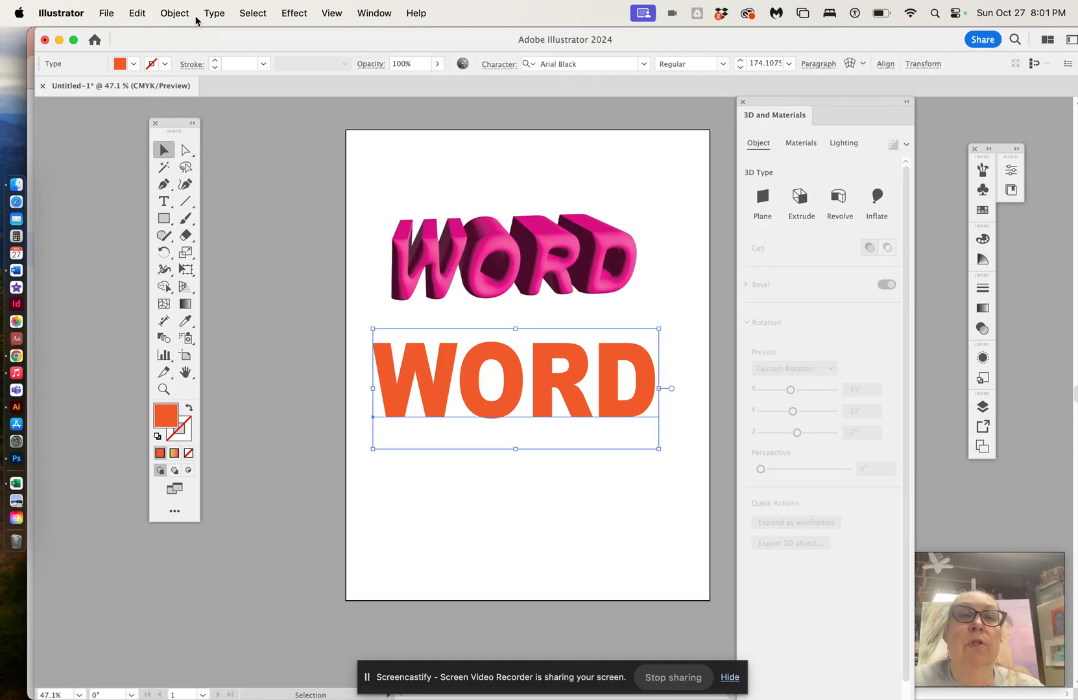
click(181, 14)
mouse_move(135, 14)
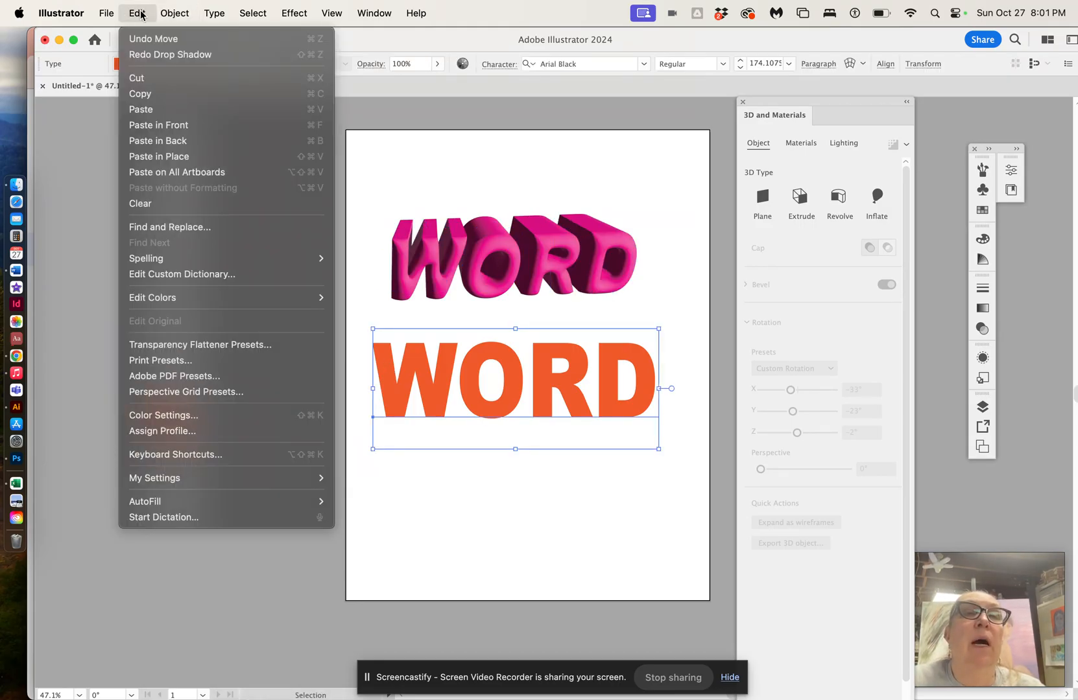
click(141, 93)
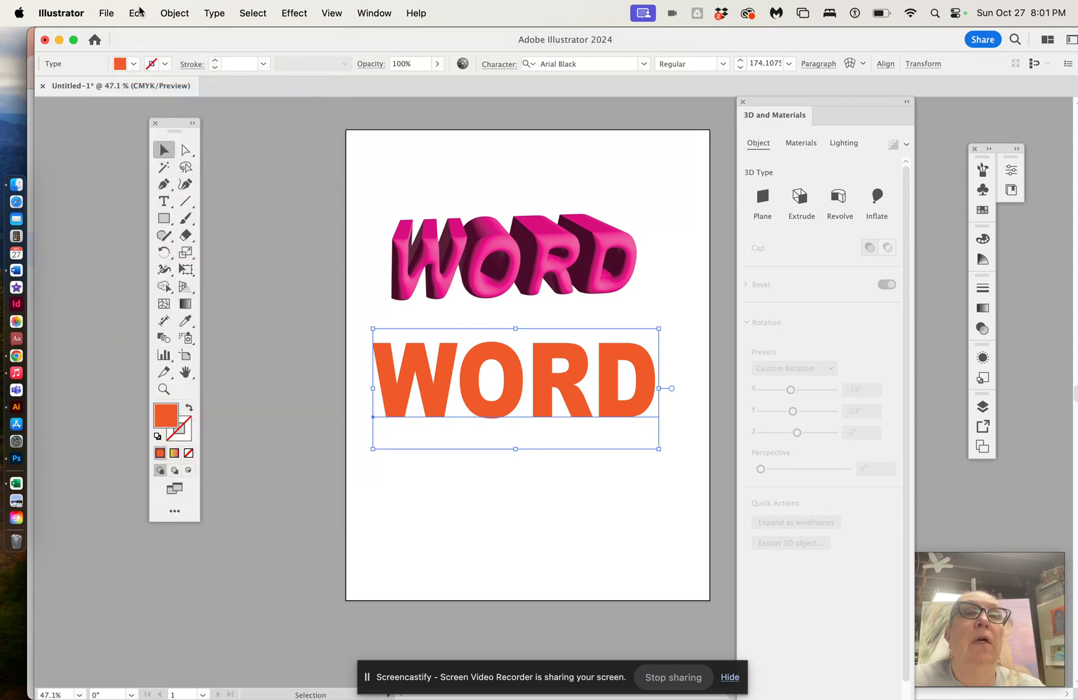
click(137, 13)
click(145, 109)
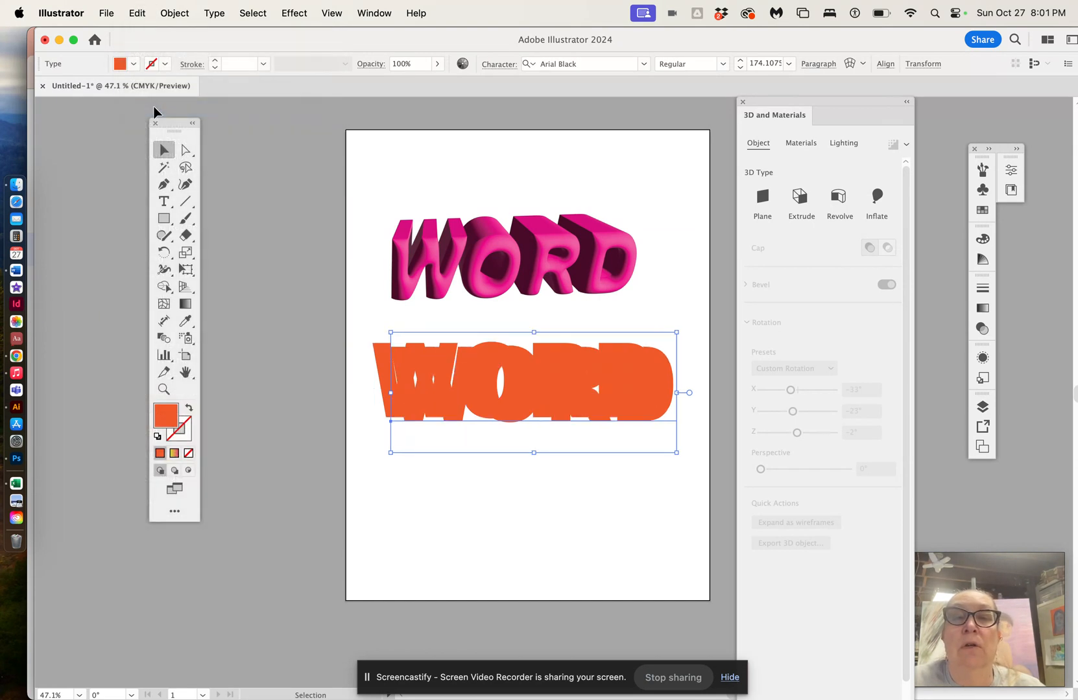
drag(491, 394, 474, 467)
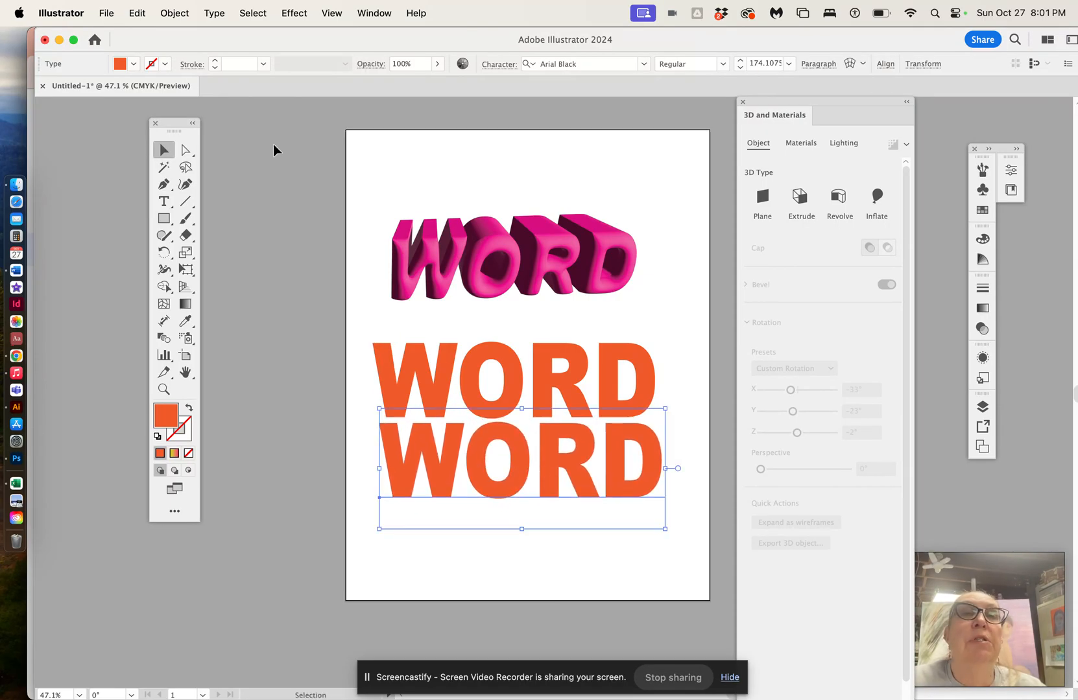
Step: Set the duplicate WORD's fill color to black
click(133, 64)
click(67, 116)
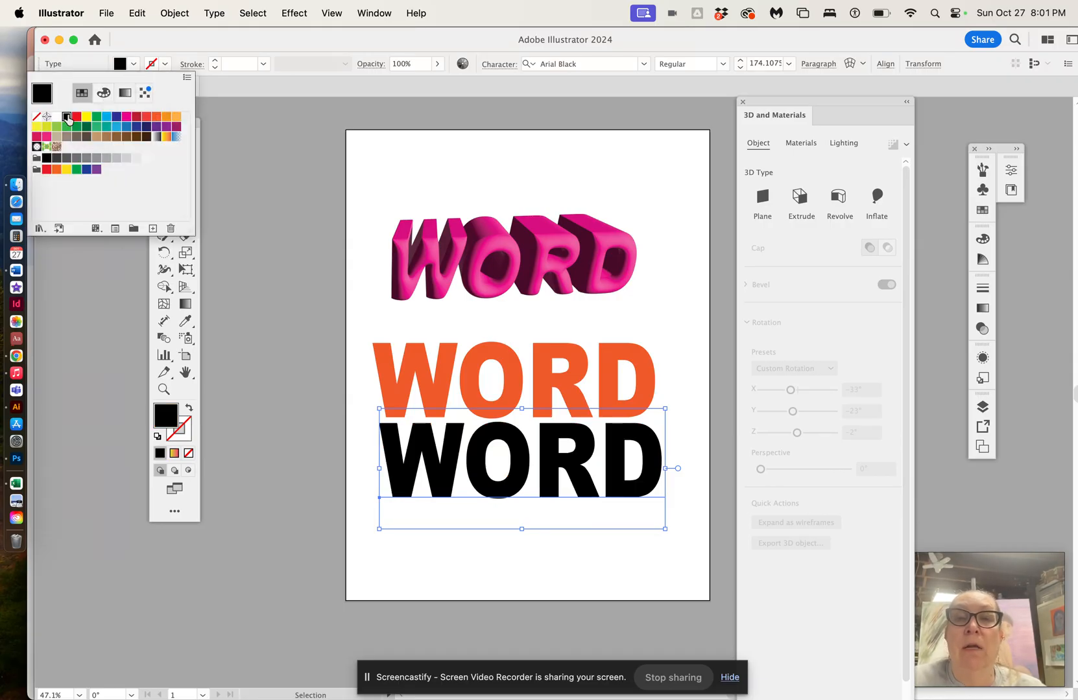
click(499, 442)
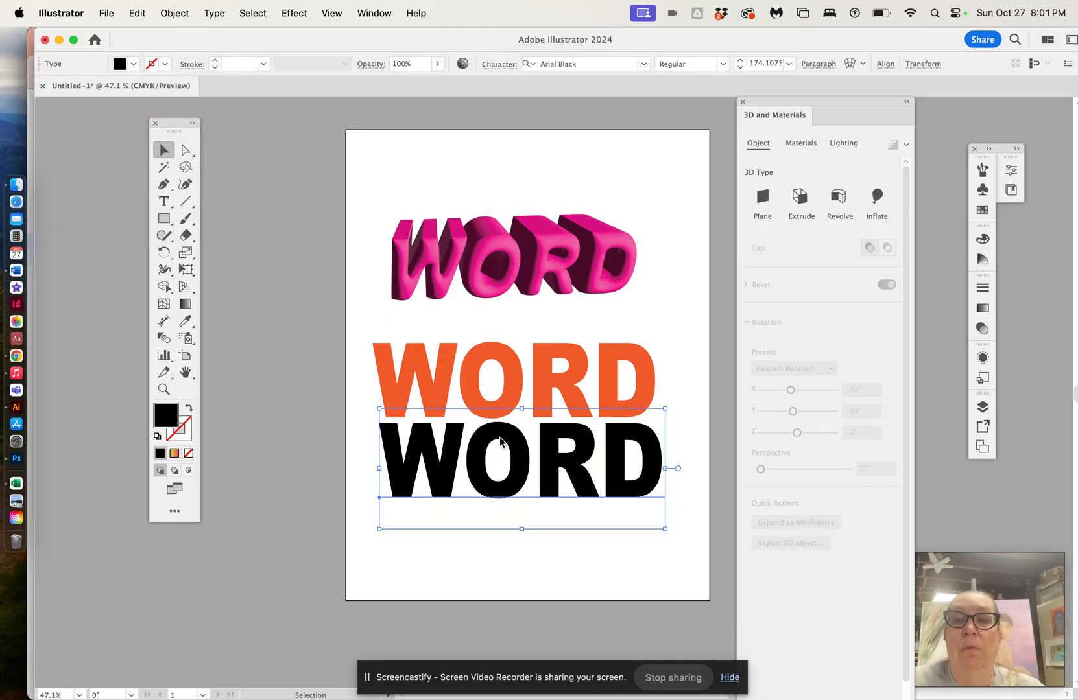
Step: Reflect the black WORD across the horizontal axis and move it up directly beneath the orange WORD
click(184, 14)
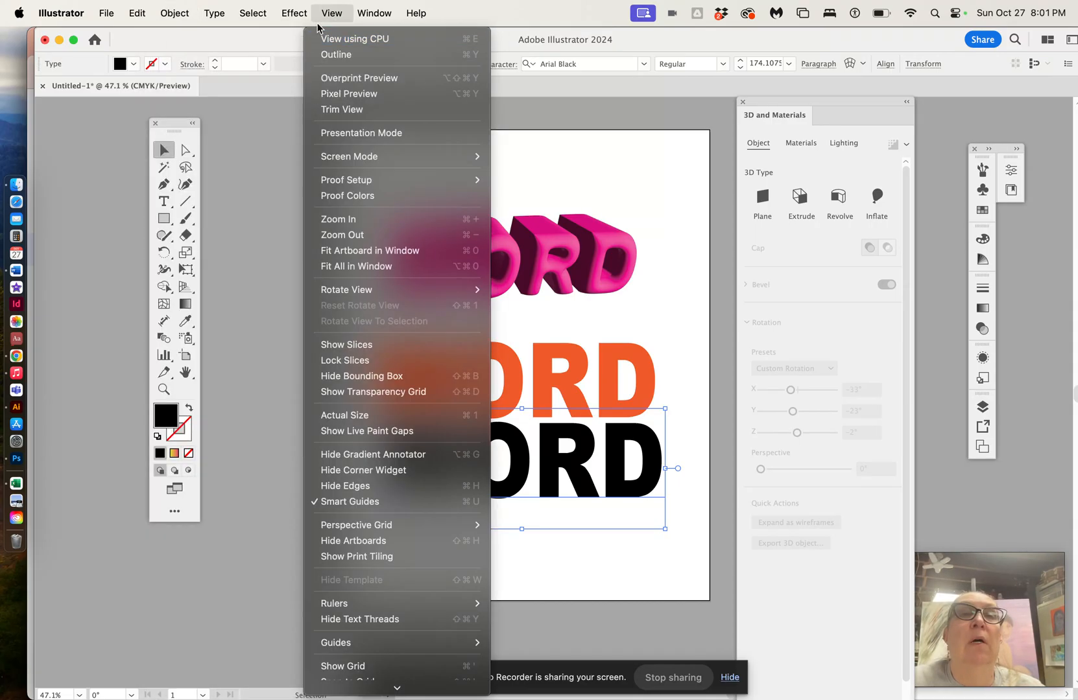
mouse_move(185, 39)
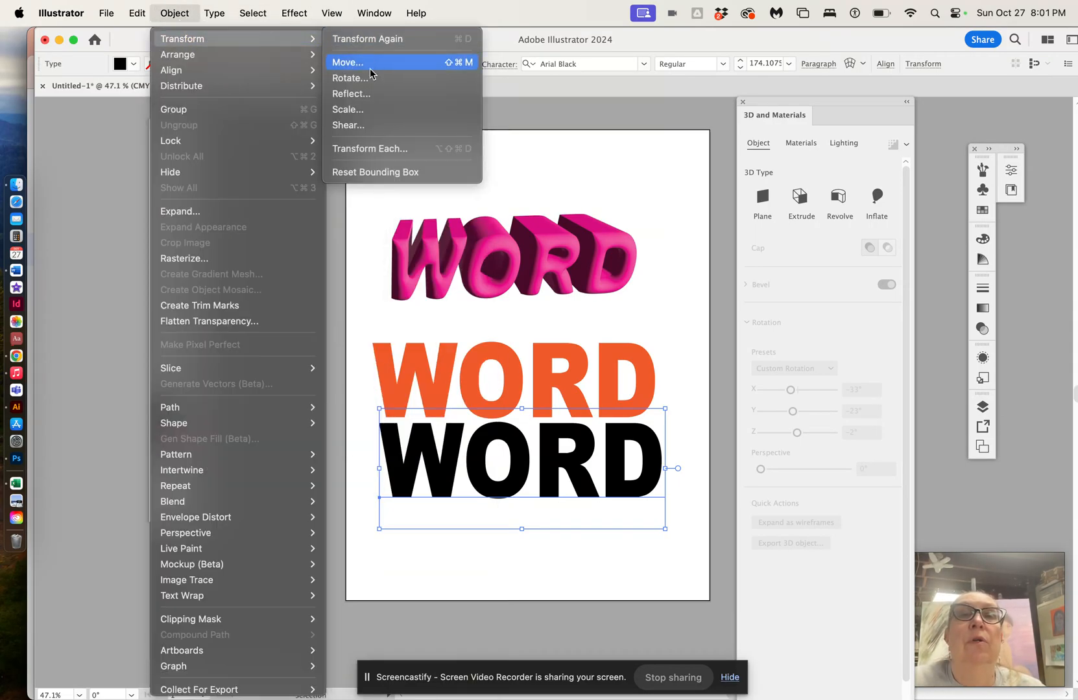
click(367, 94)
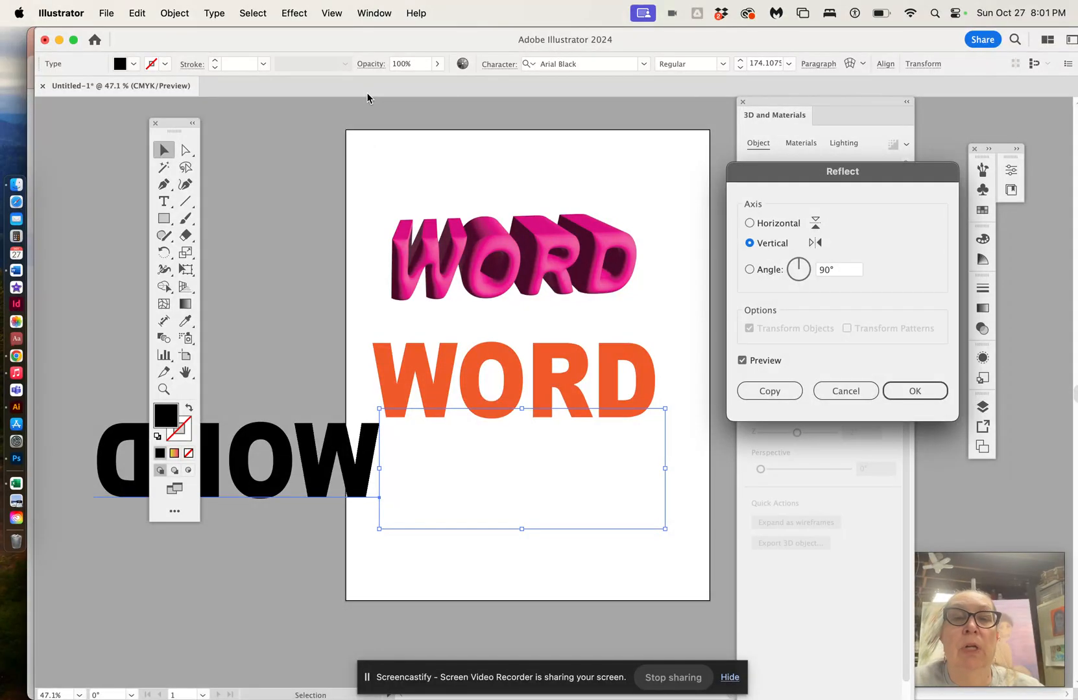
click(750, 224)
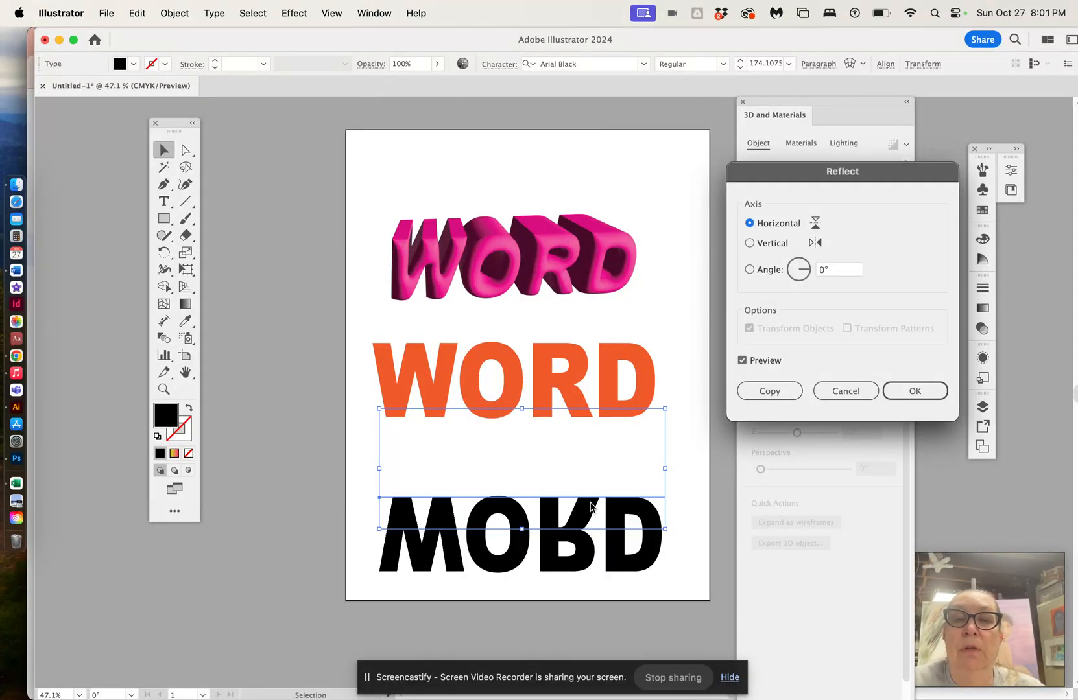
click(914, 391)
drag(579, 544, 572, 466)
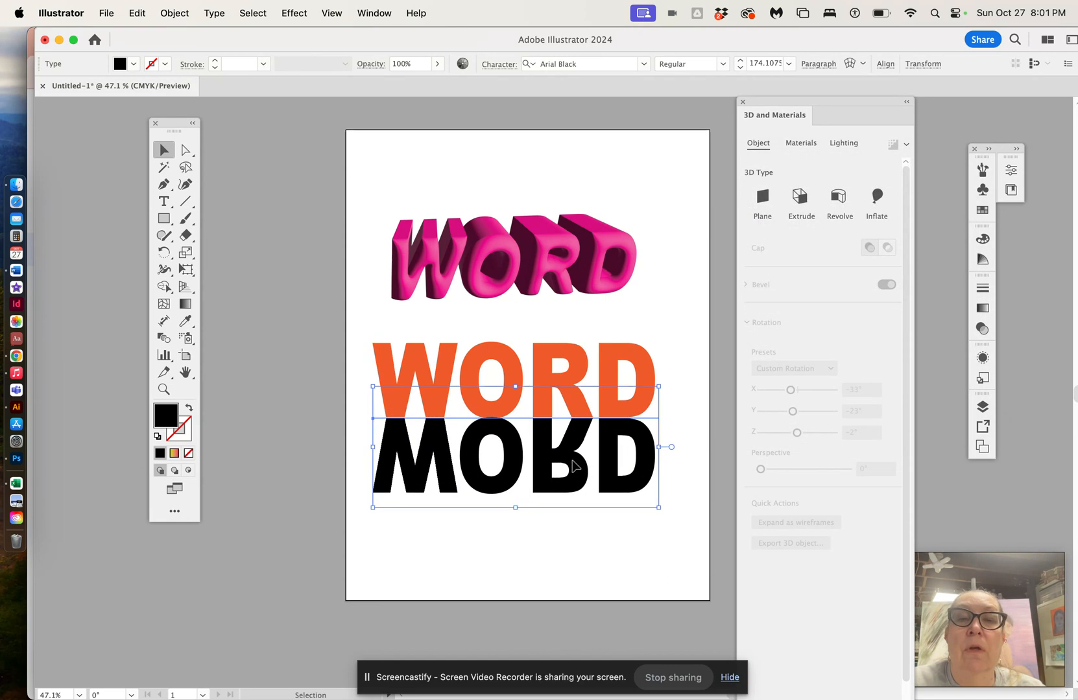
Step: Nudge the reflected black WORD up slightly so it meets the orange WORD's baseline
click(624, 551)
click(624, 468)
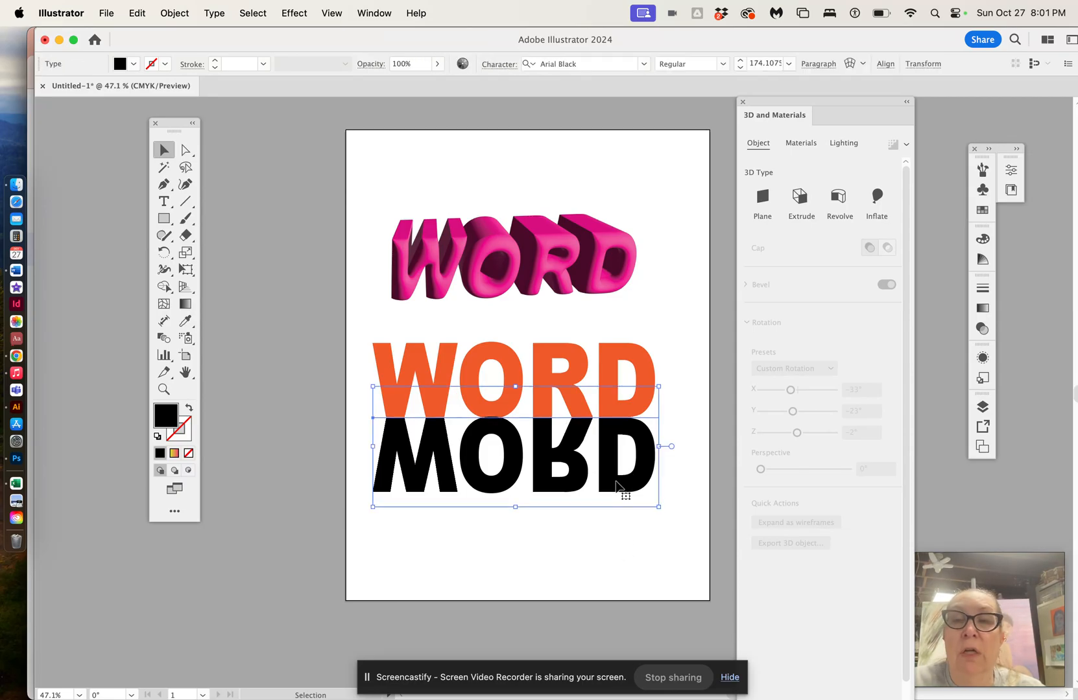
click(621, 559)
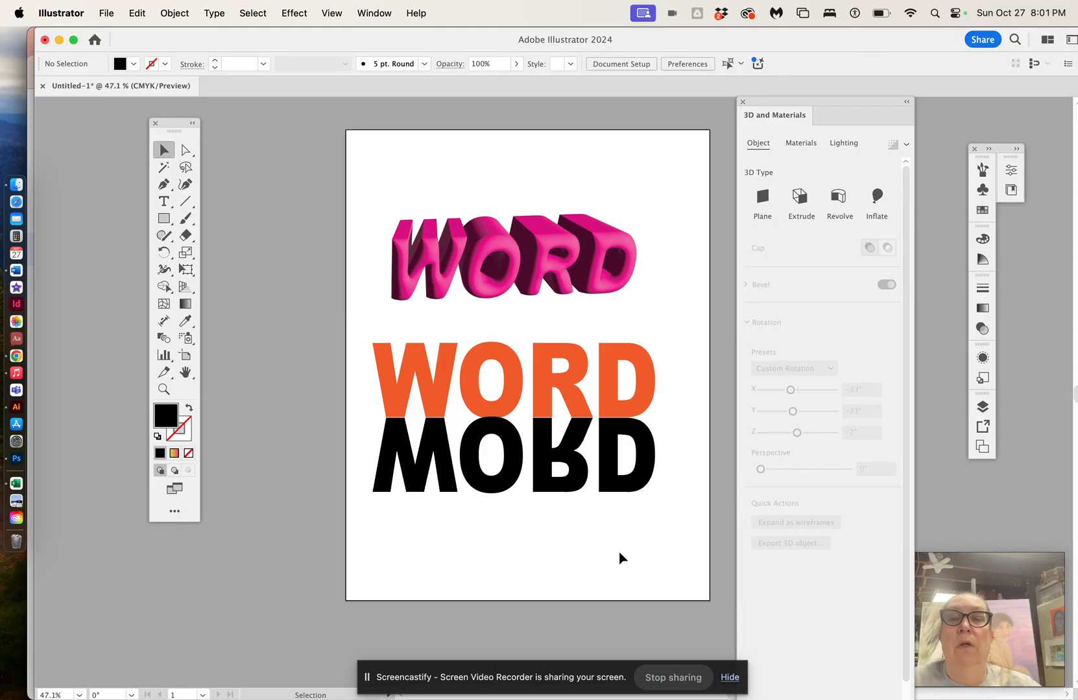
click(583, 483)
key(Up)
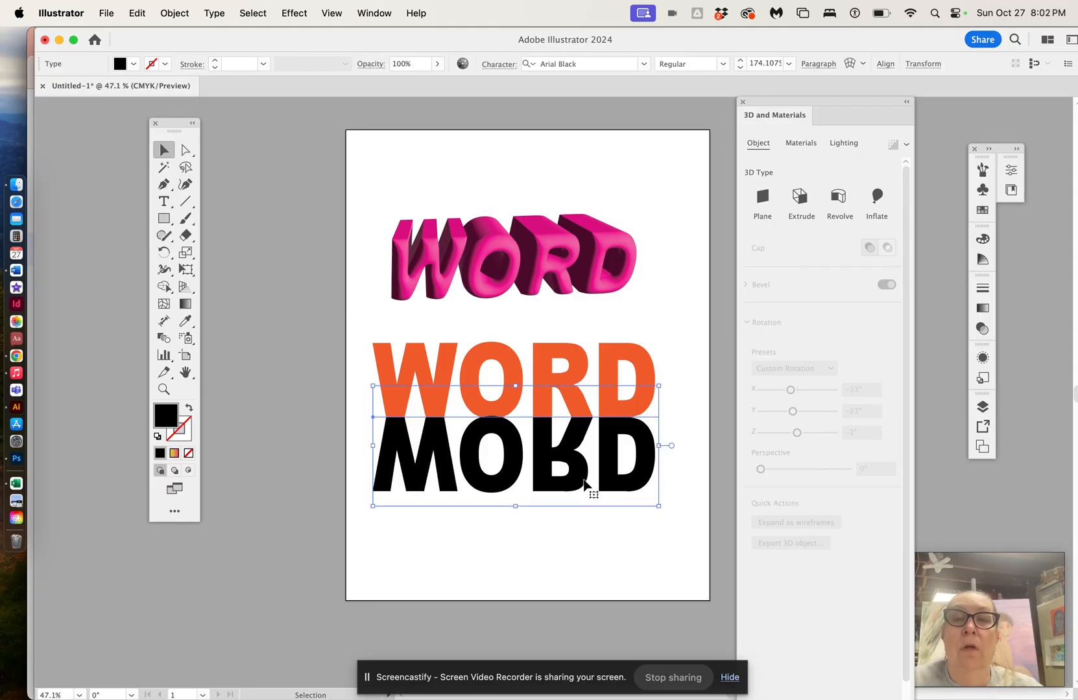
click(586, 524)
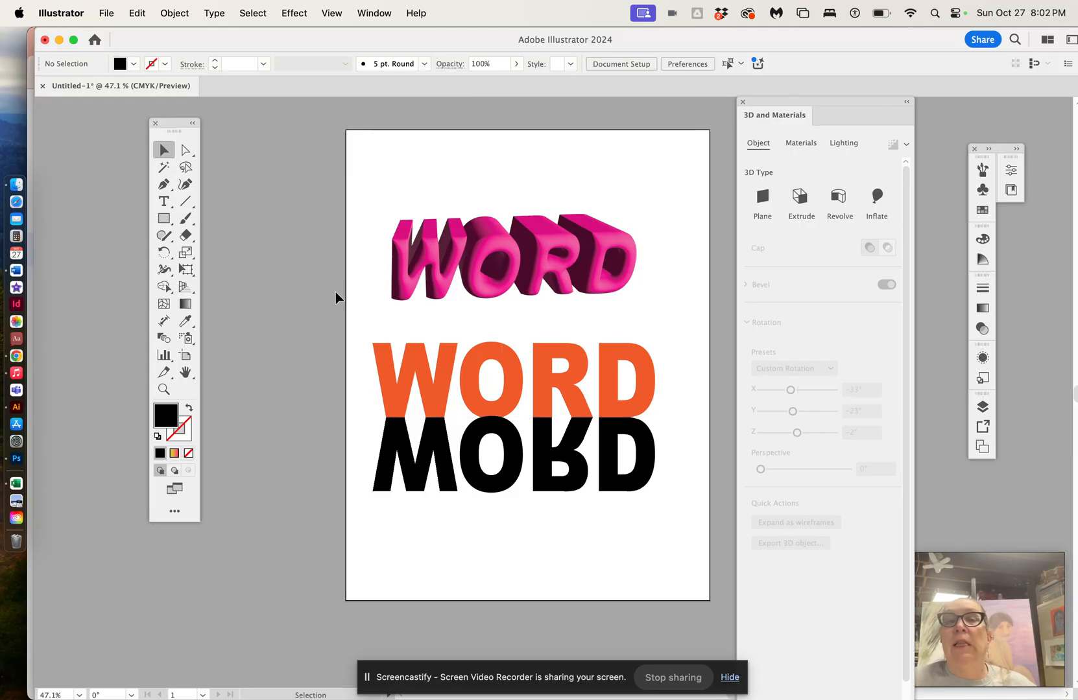
Step: Delete the pink 3D WORD text from the artboard
click(414, 243)
key(Delete)
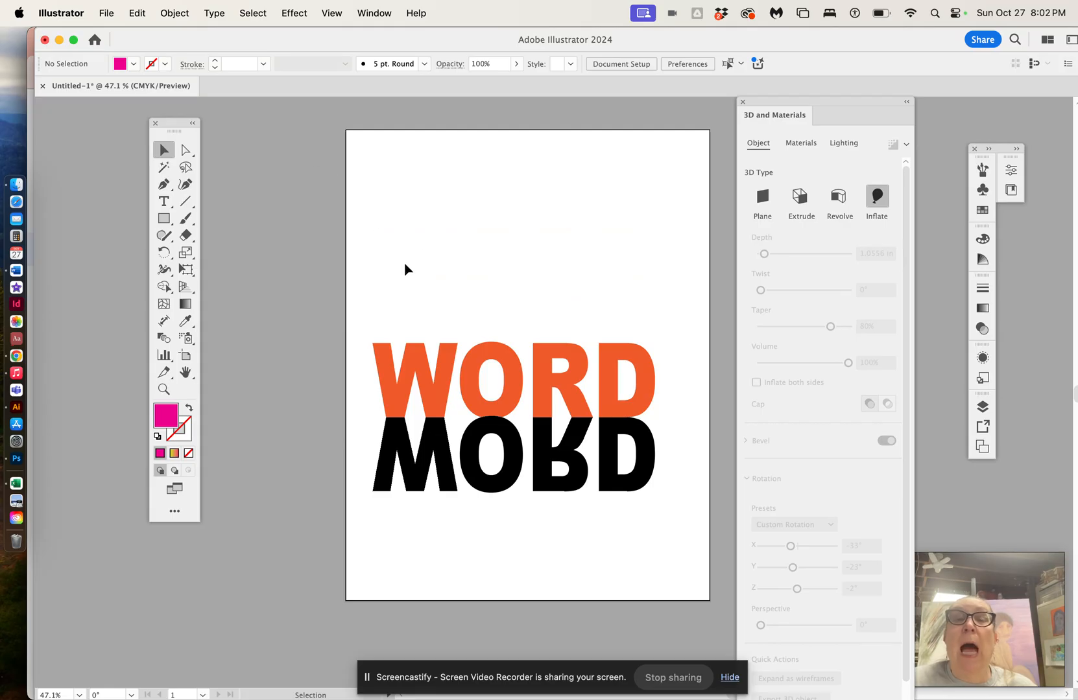
Step: Draw an ellipse near the artboard's top-left corner
click(167, 220)
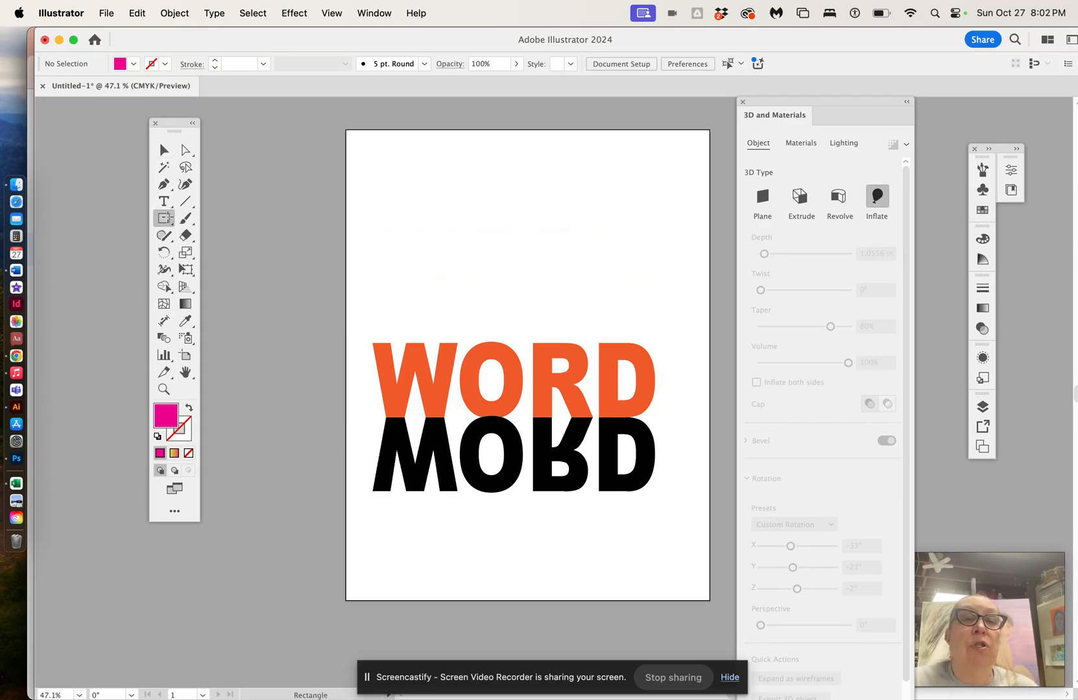
click(346, 161)
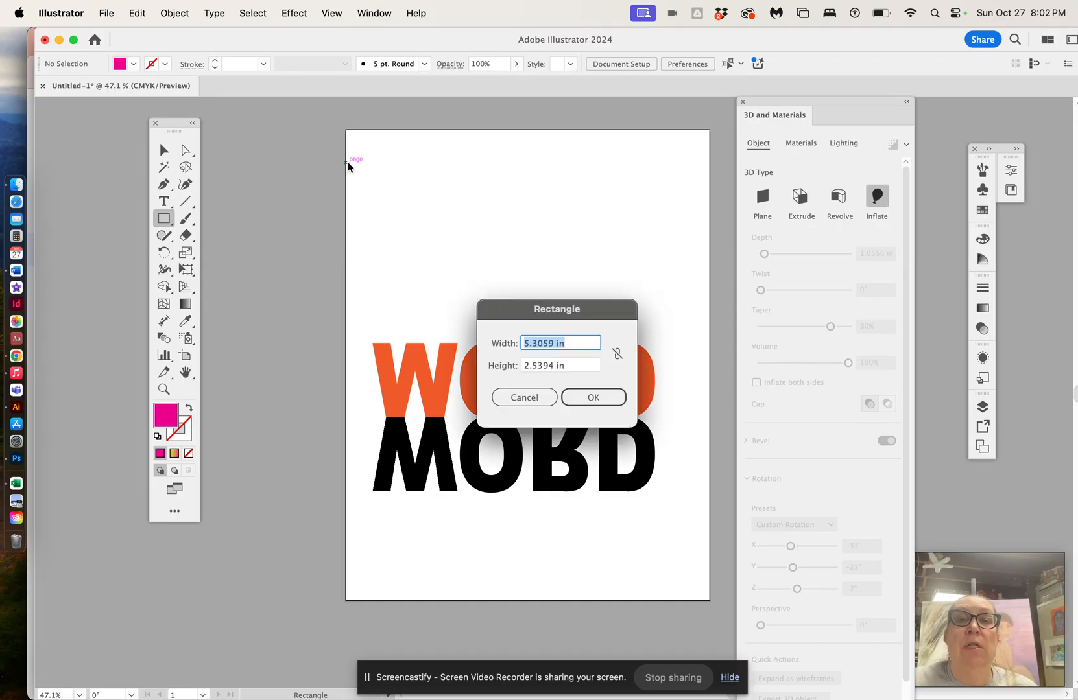
click(526, 401)
drag(157, 225, 224, 254)
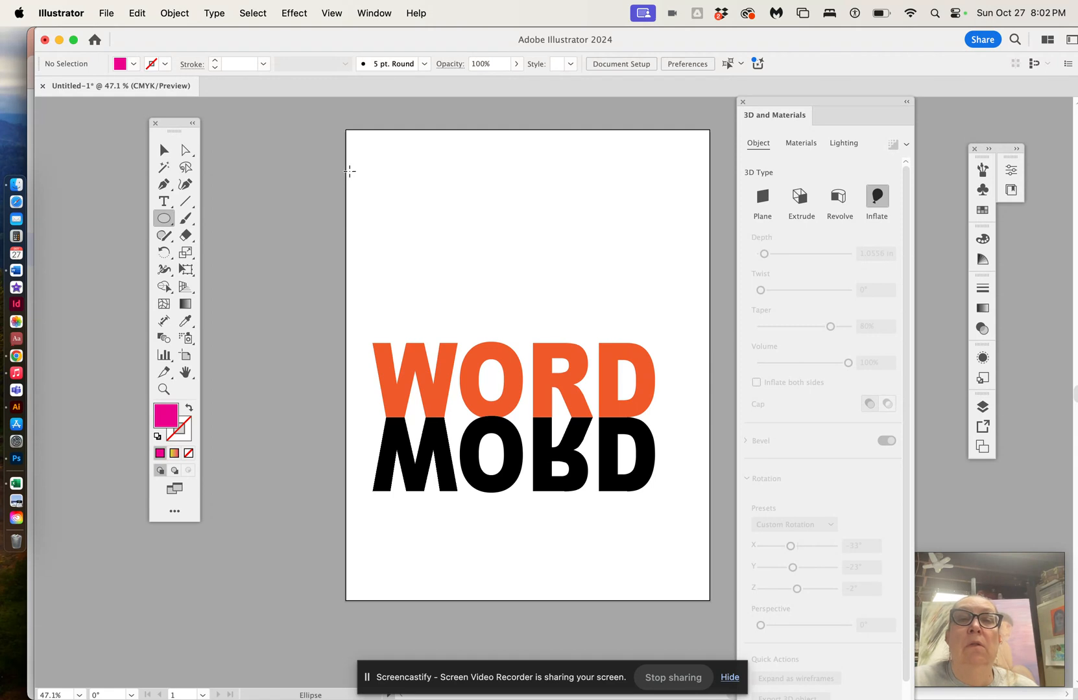
drag(337, 163, 454, 263)
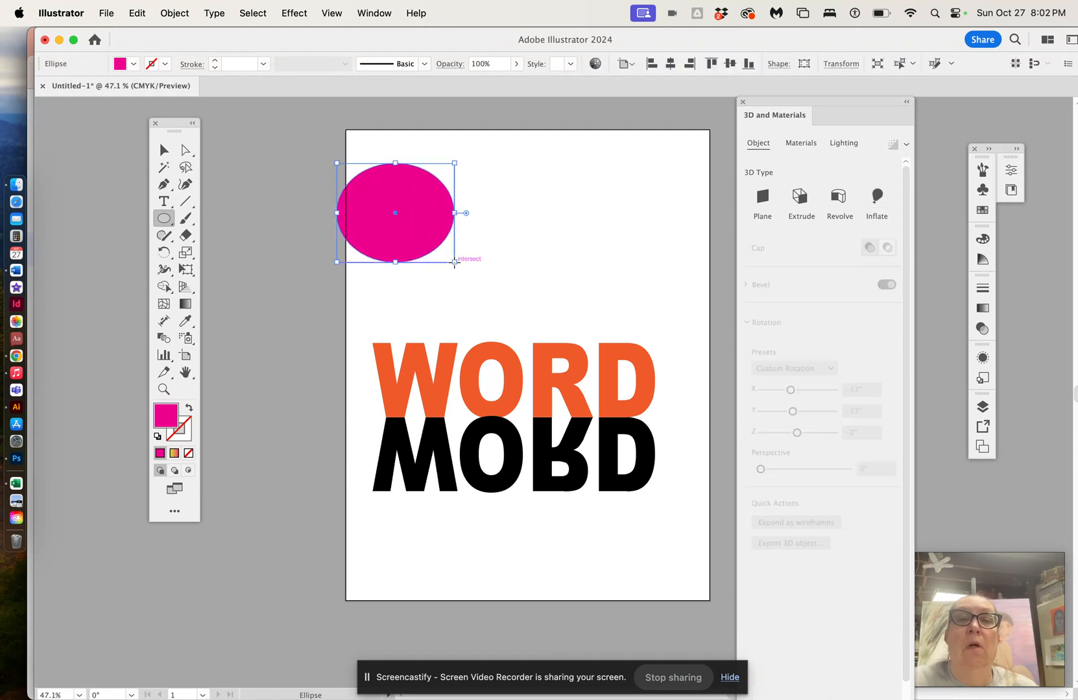
Step: Change the ellipse's fill color to yellow
click(132, 64)
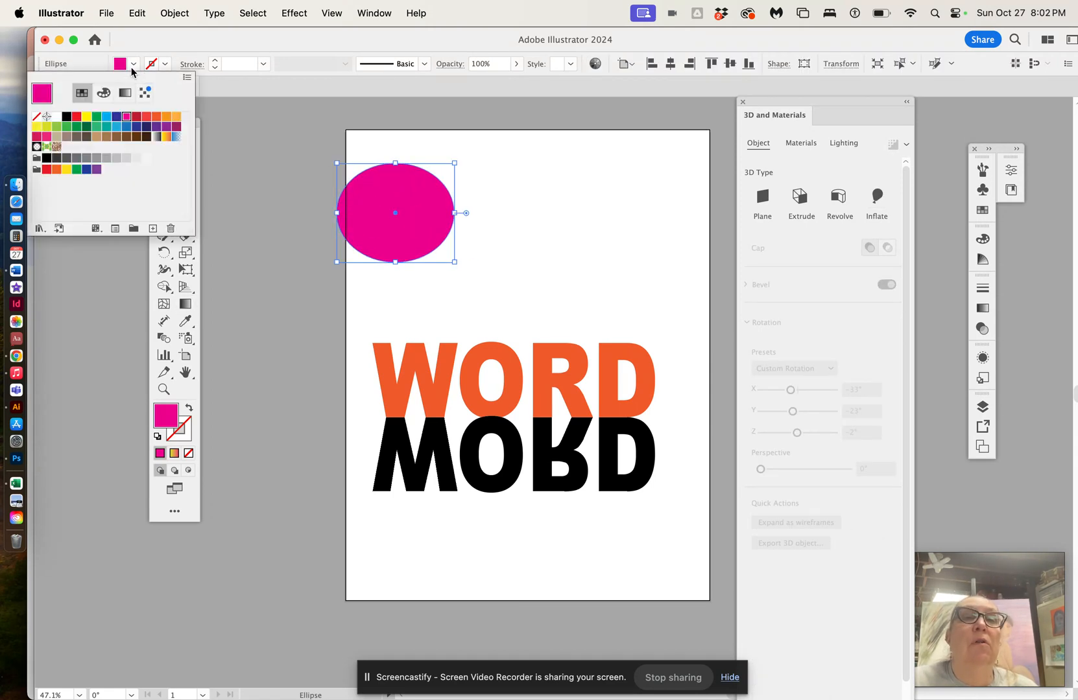
click(87, 117)
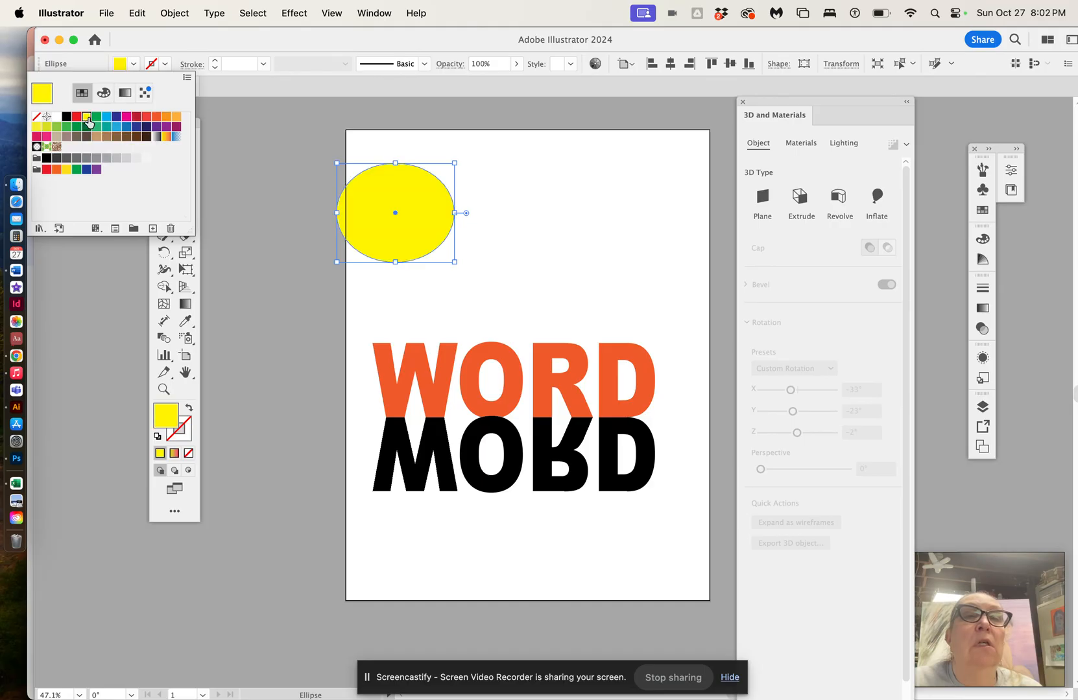
click(275, 219)
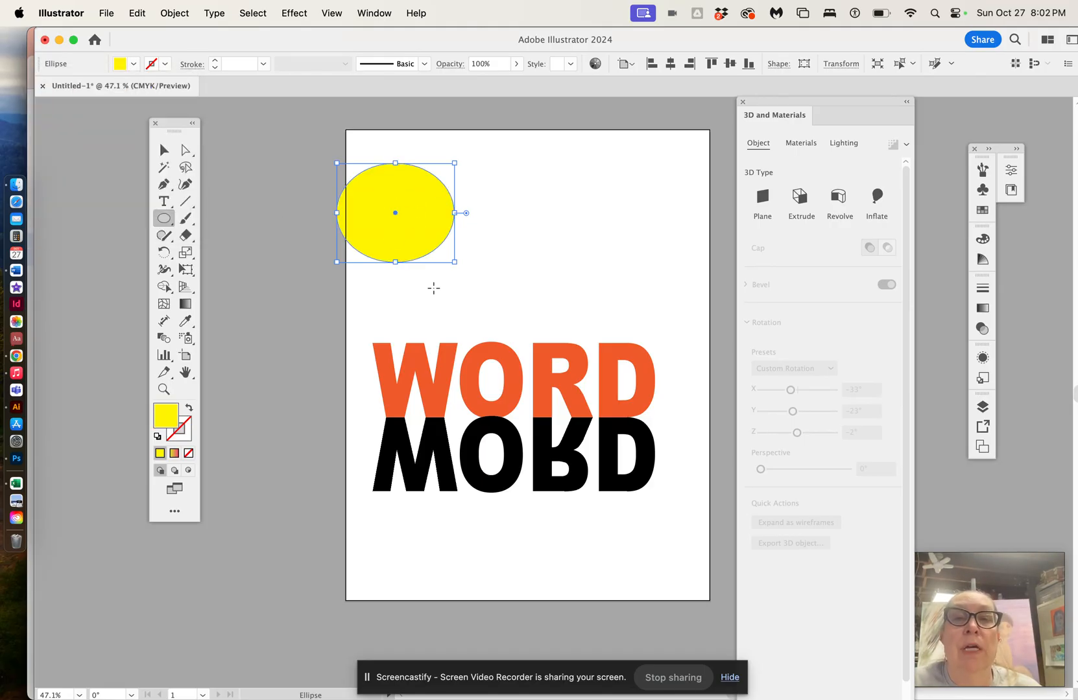
Step: Move the yellow ellipse up to the artboard's top edge and enlarge it into a rounder circle
click(164, 149)
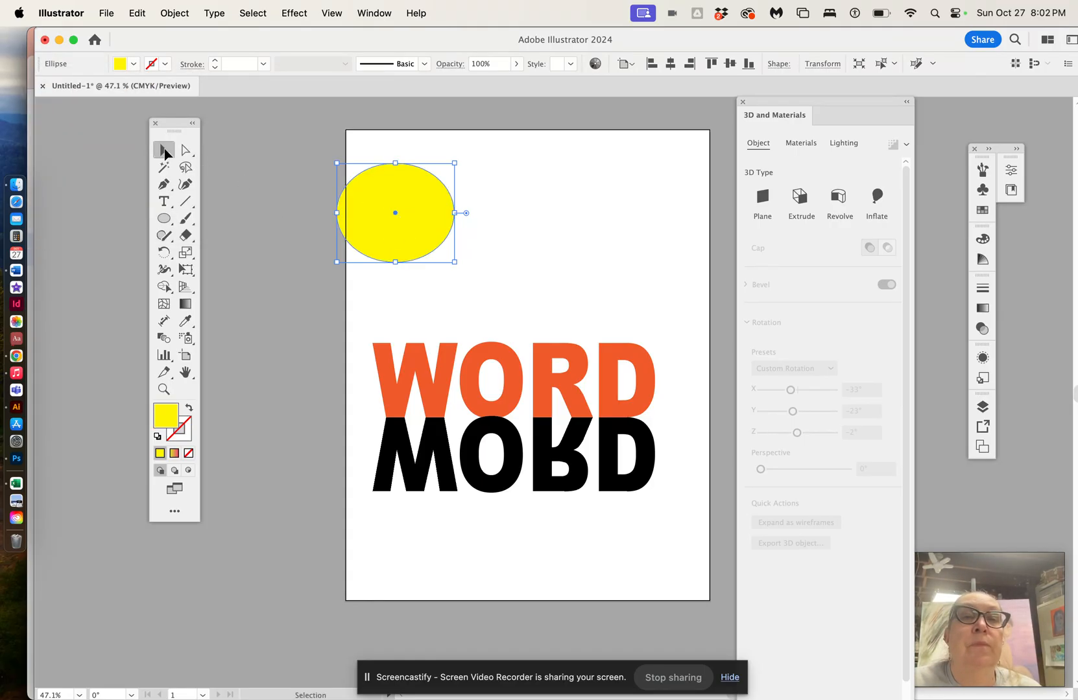
drag(380, 212, 380, 179)
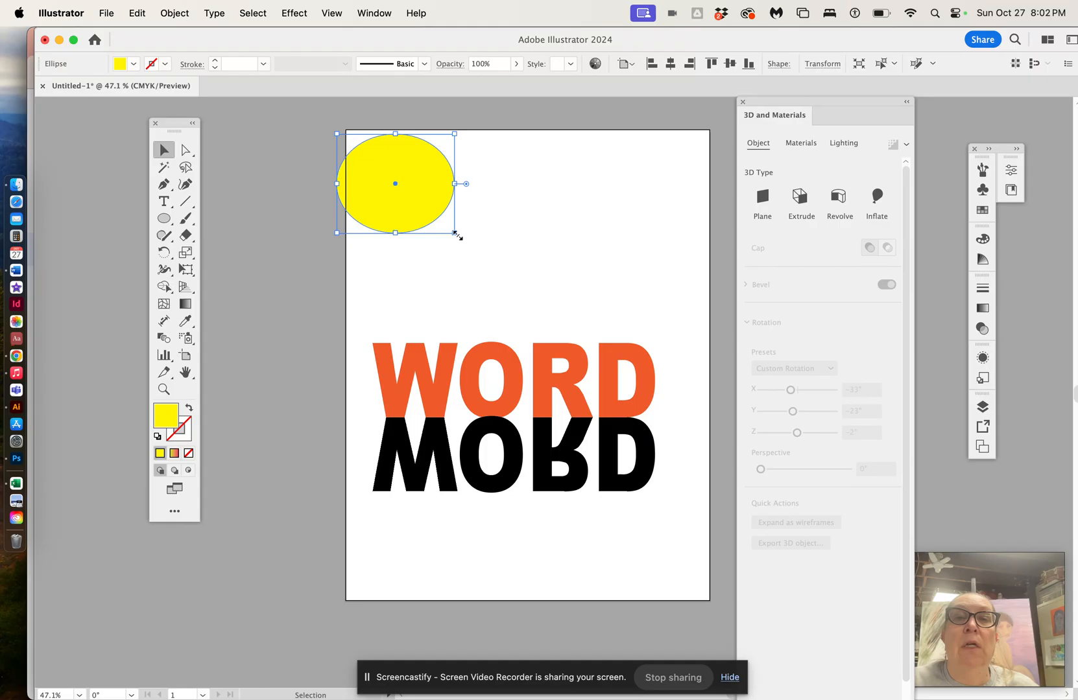
drag(455, 233, 465, 253)
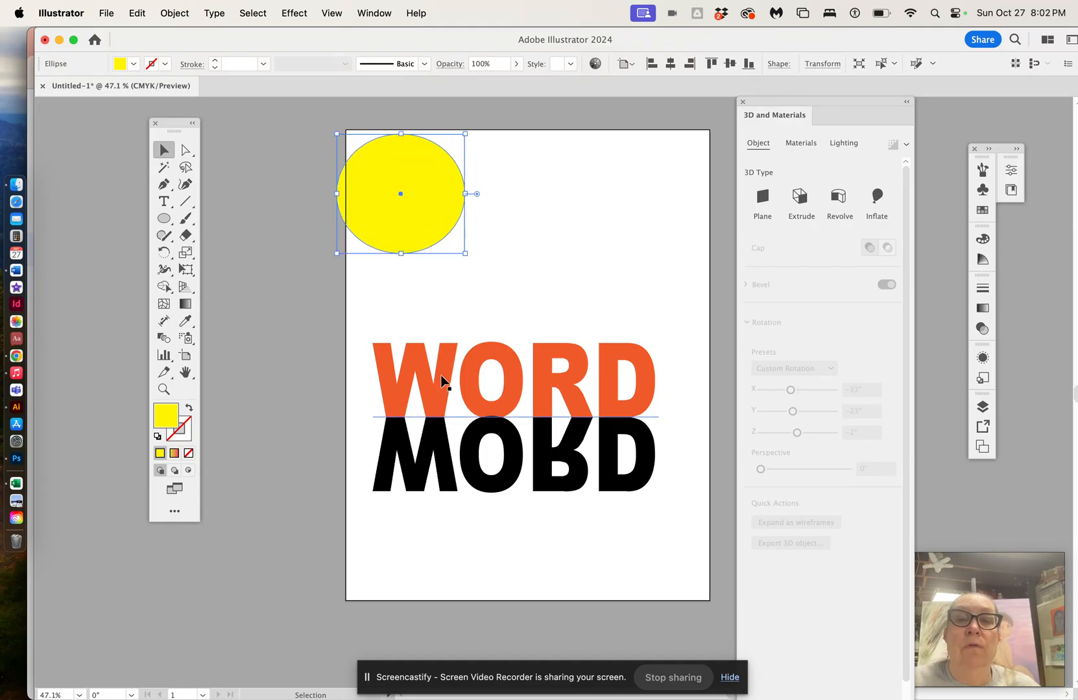
Step: Select the black reflected WORD text and try shearing it with several horizontal shear angles, then cancel
click(441, 446)
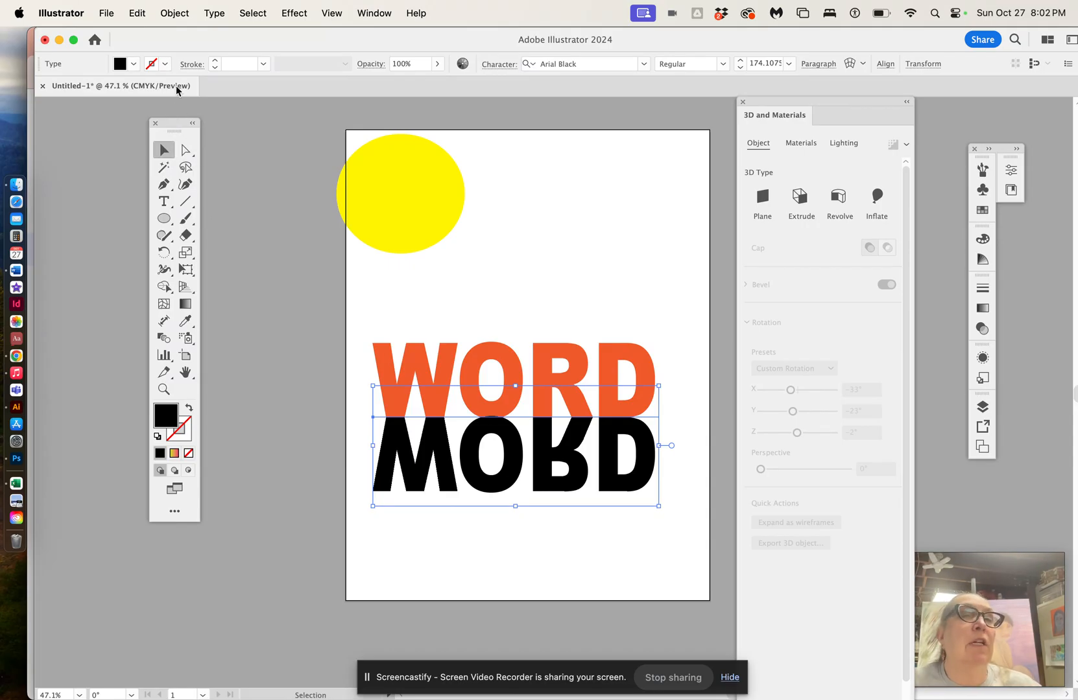
click(175, 13)
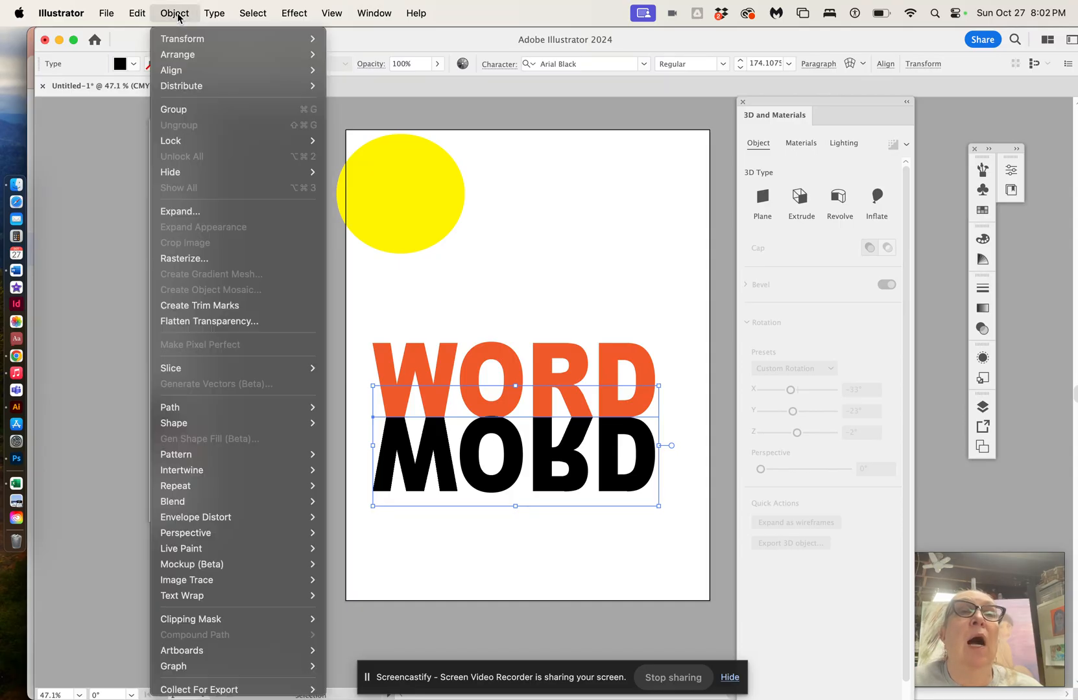
mouse_move(190, 41)
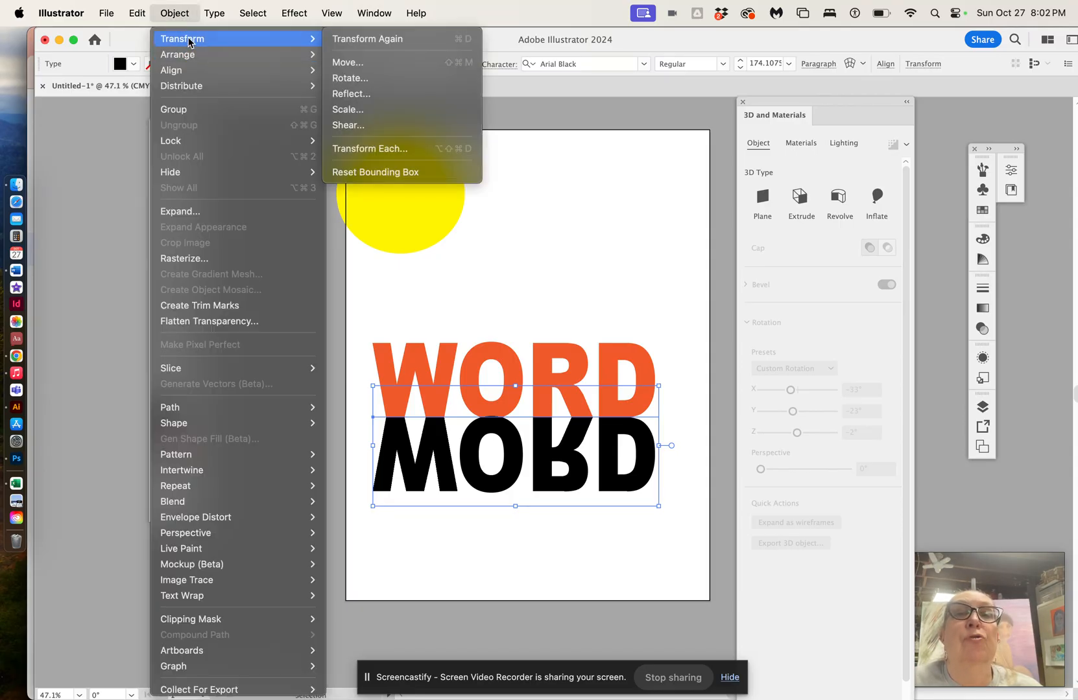
click(342, 125)
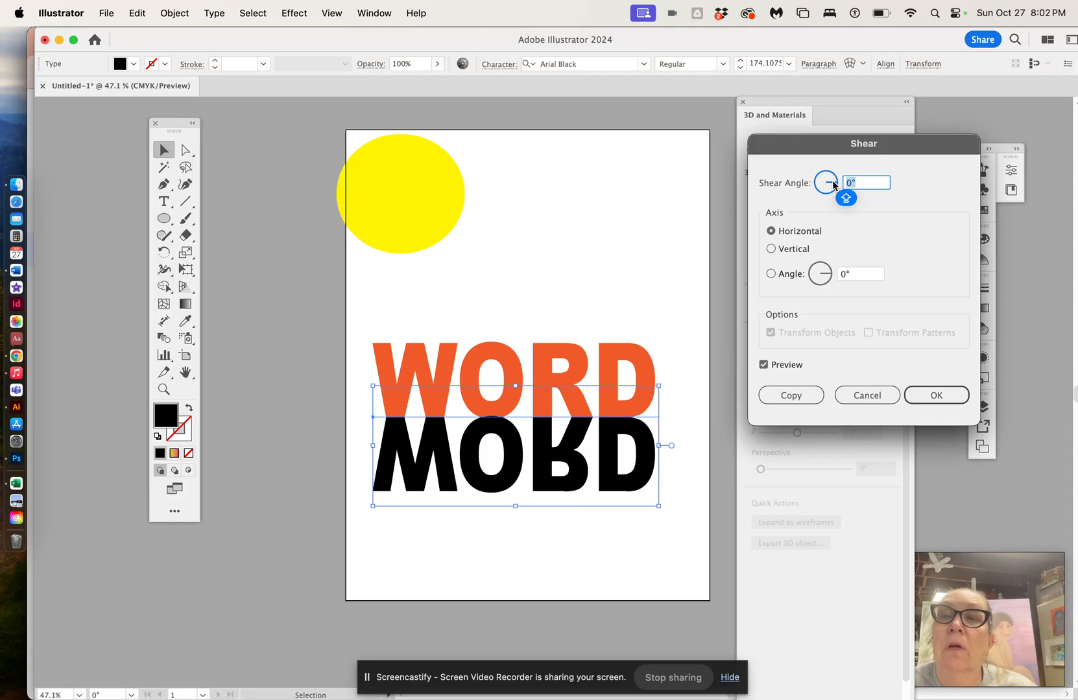
drag(825, 273, 822, 290)
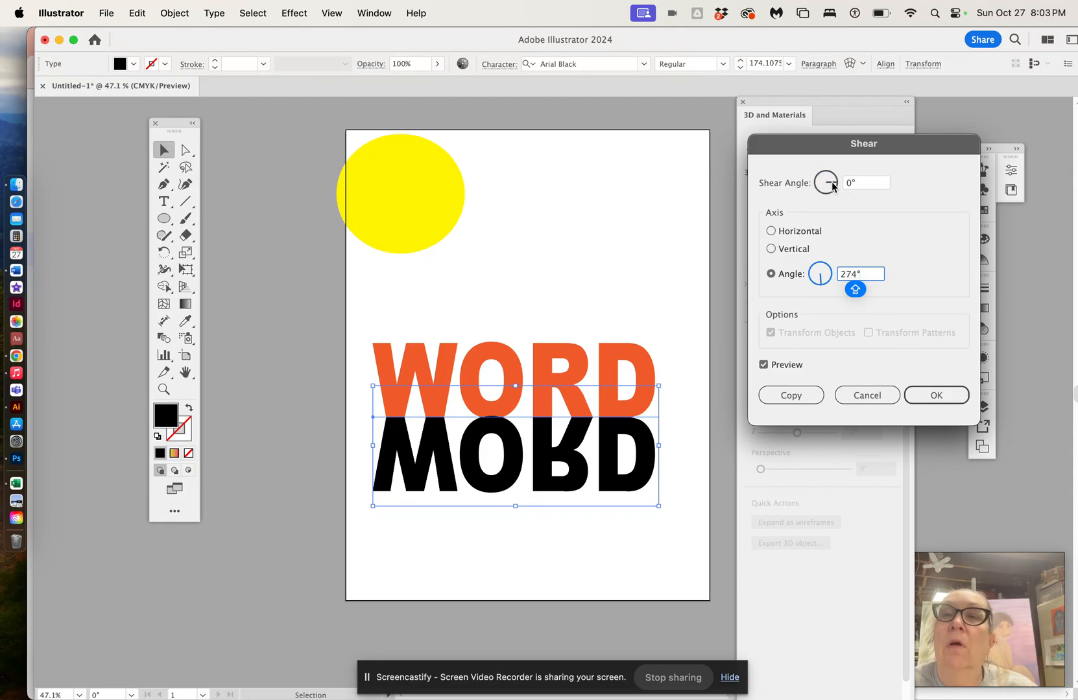
click(831, 183)
drag(828, 190, 832, 187)
click(831, 180)
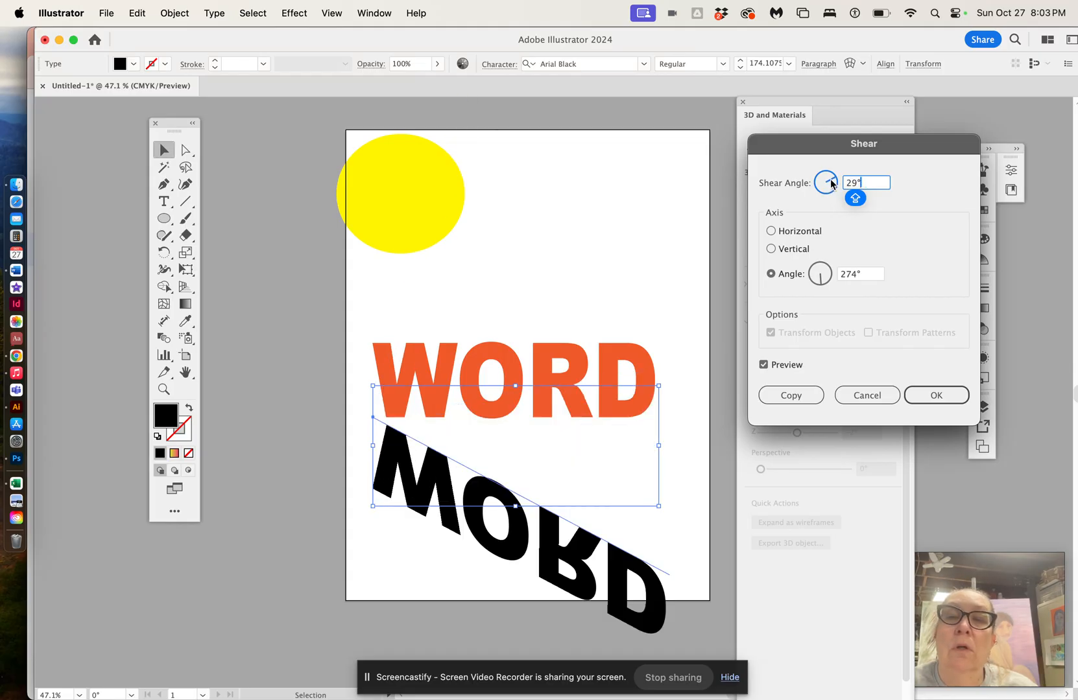
click(831, 183)
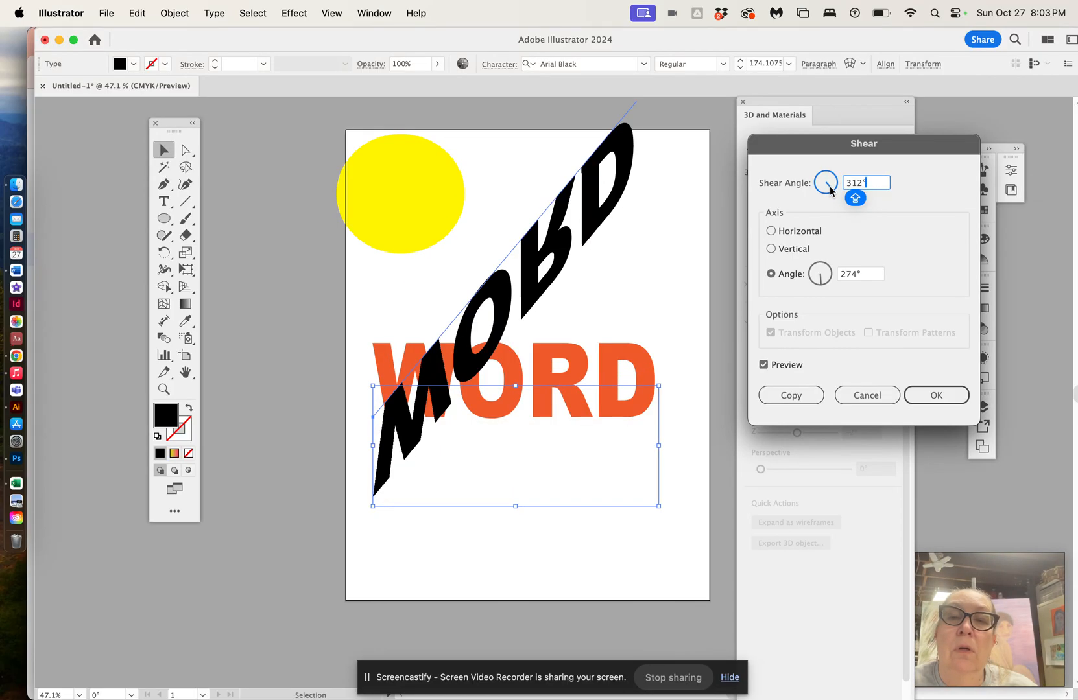
click(831, 182)
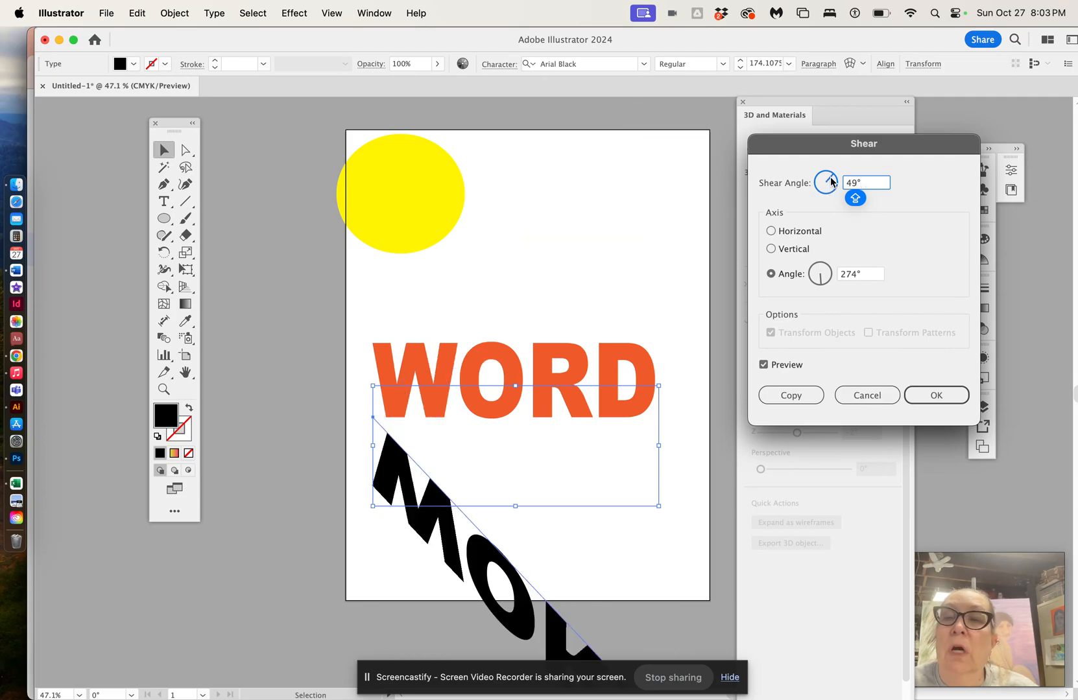
click(863, 397)
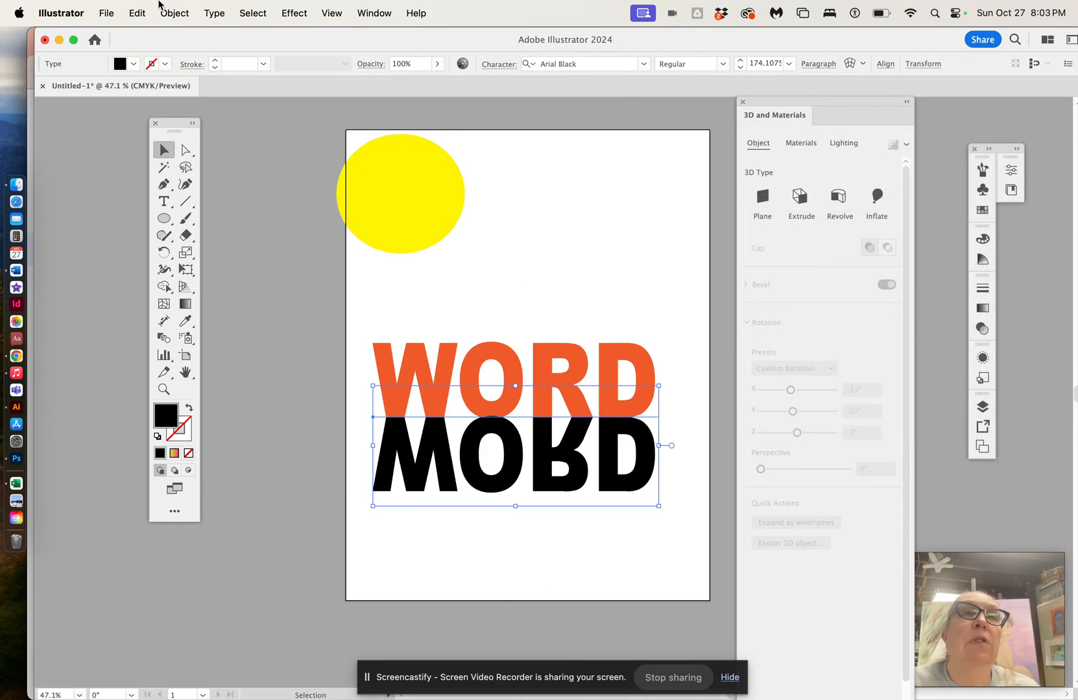
Step: Try a vertical-axis shear on the reflected text with shear angles such as 13° and 293°, then cancel
click(173, 12)
mouse_move(190, 58)
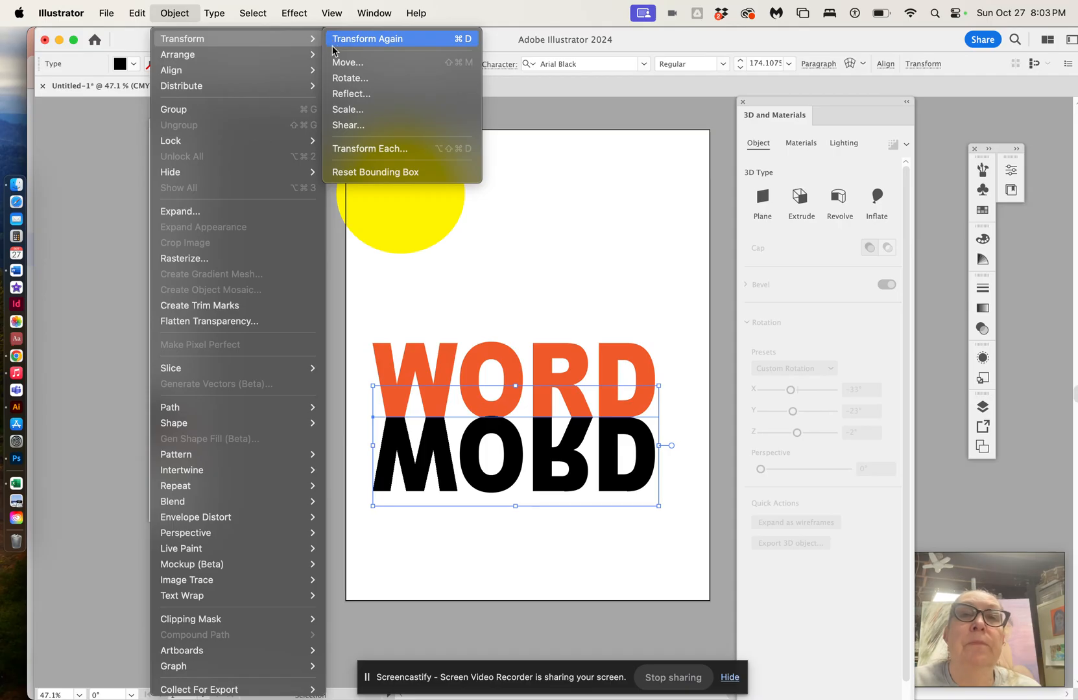
click(344, 126)
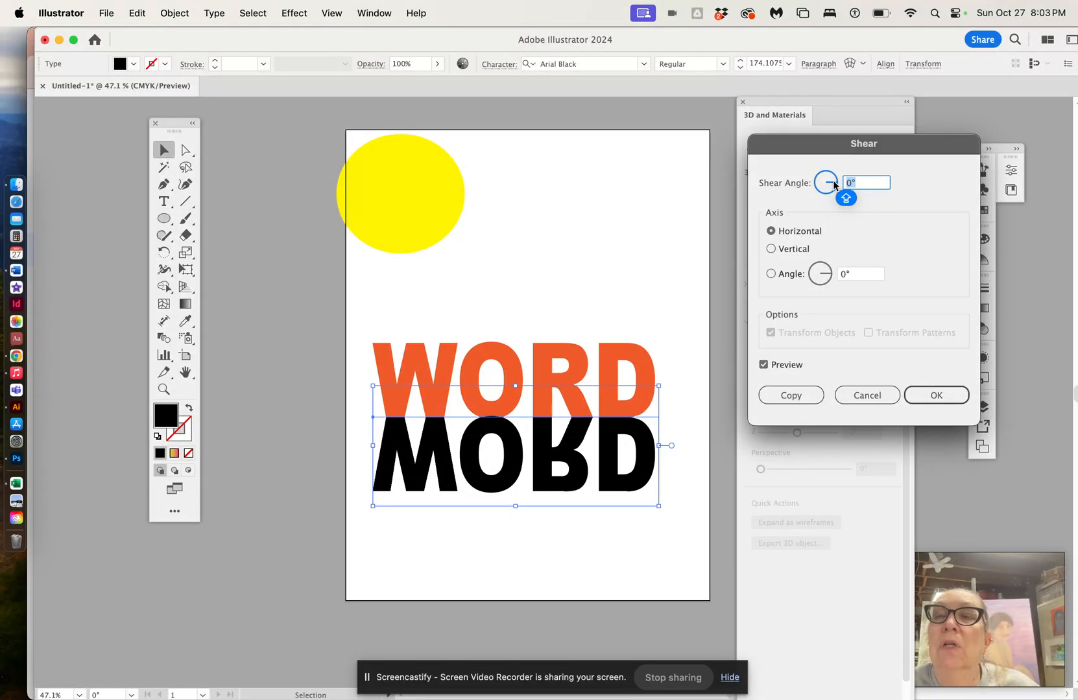
click(771, 249)
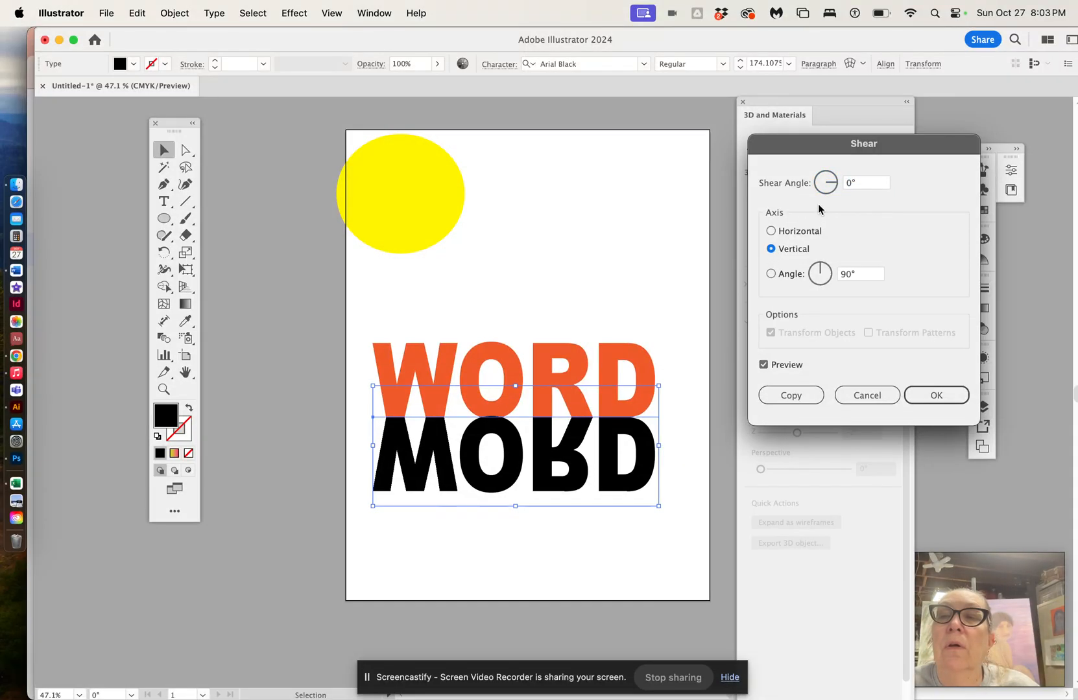
drag(821, 268, 825, 281)
click(833, 182)
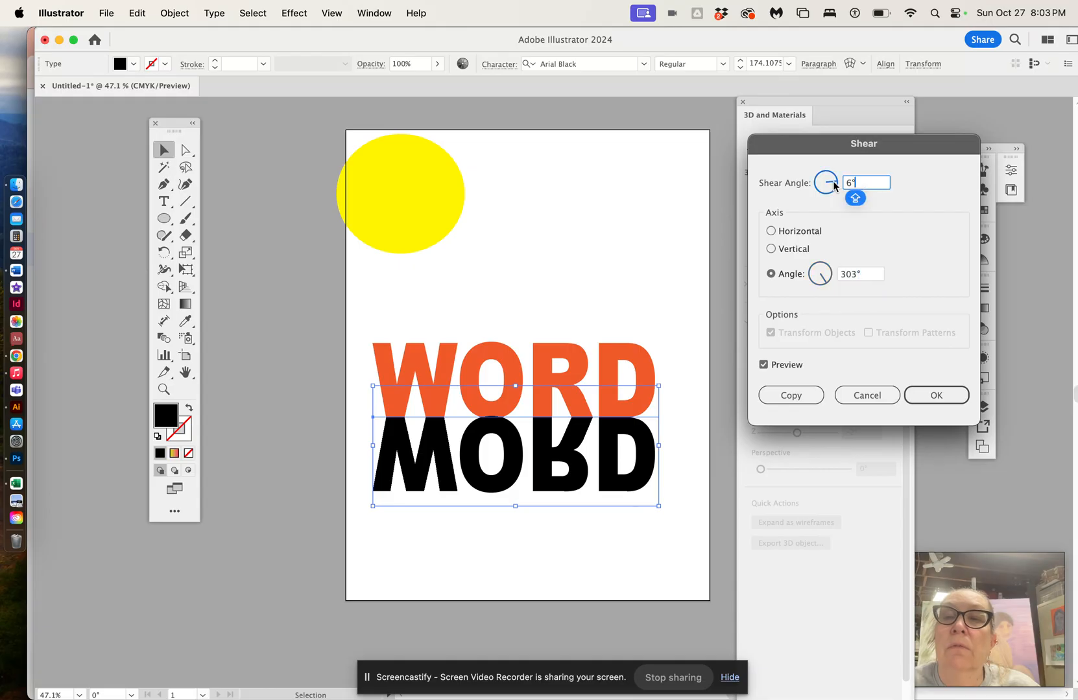
text(13)
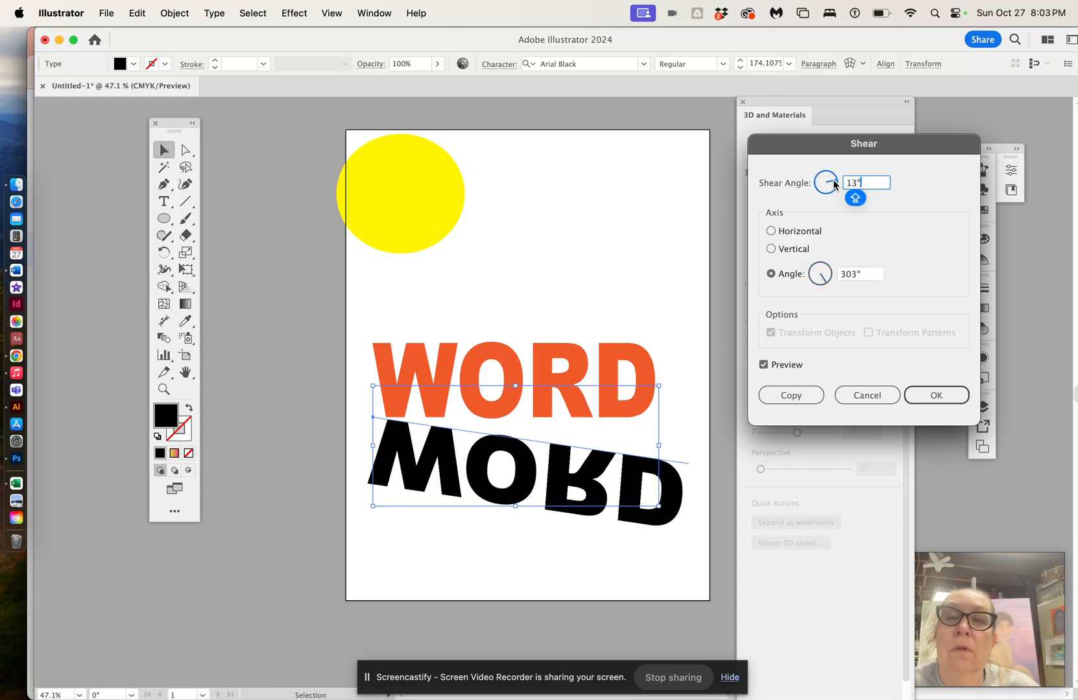
drag(834, 180, 830, 182)
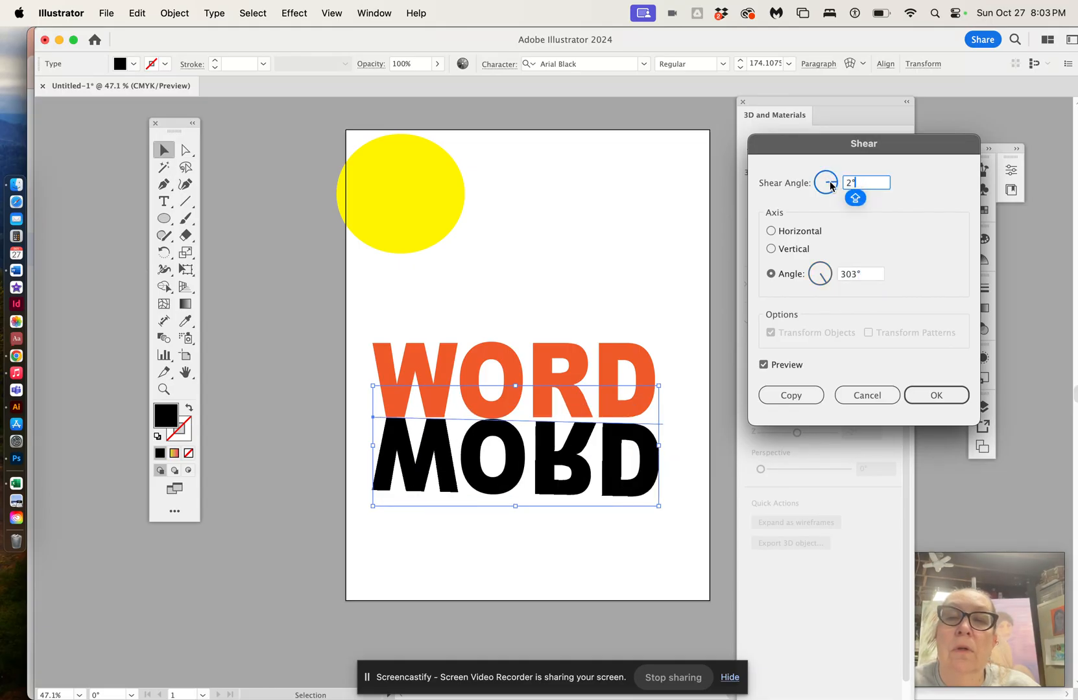
text(293)
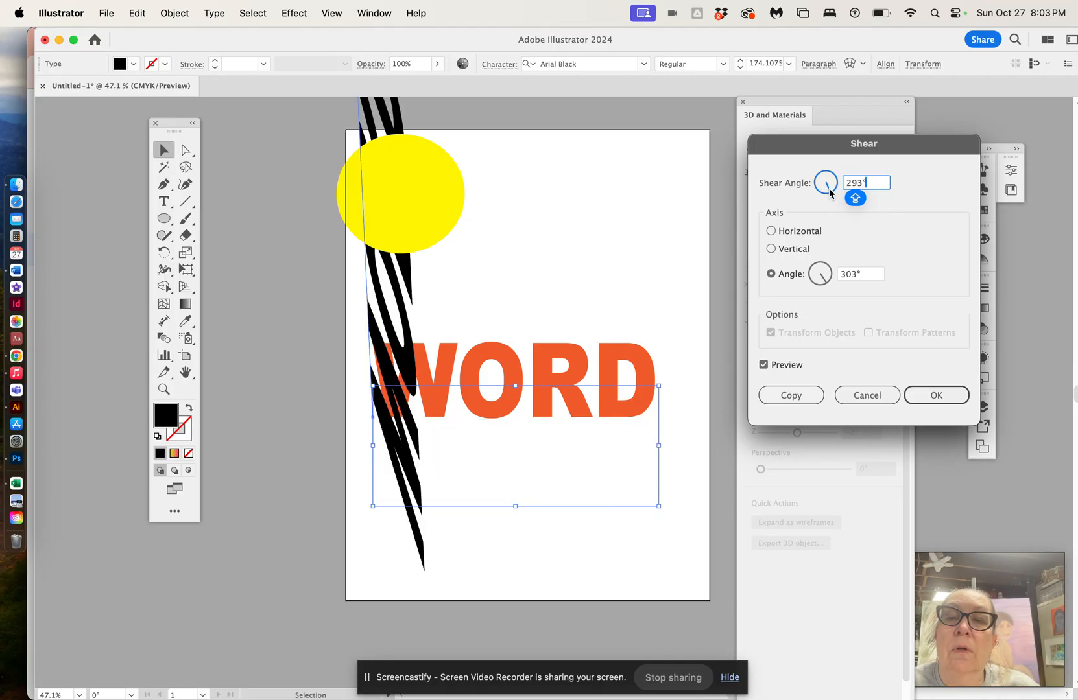
drag(829, 189, 829, 179)
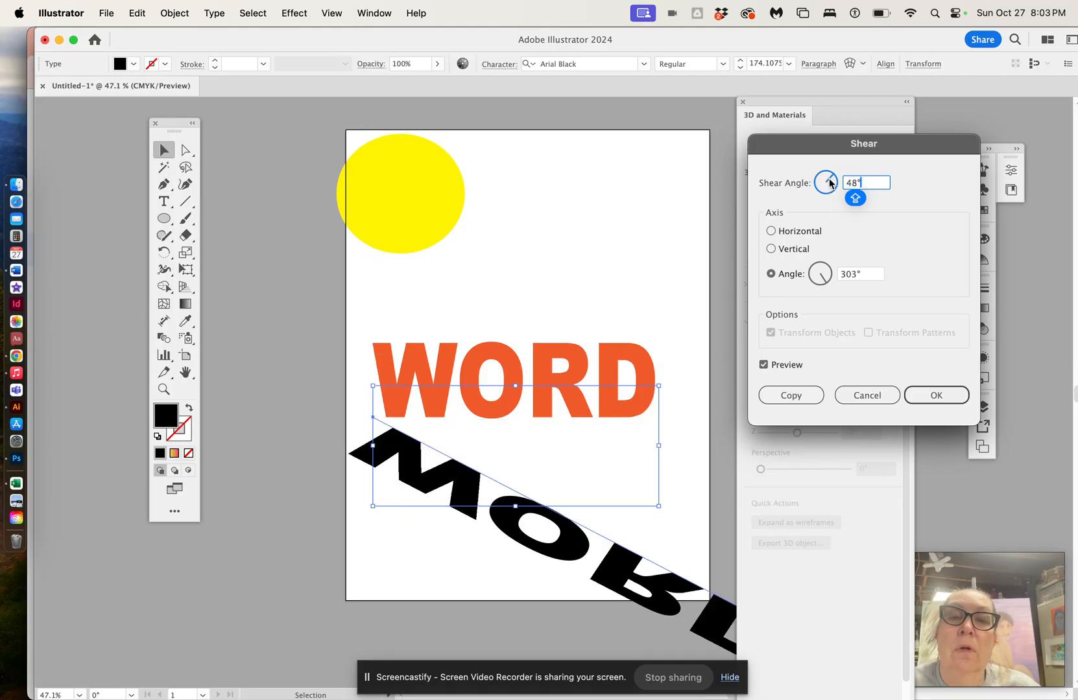
click(875, 398)
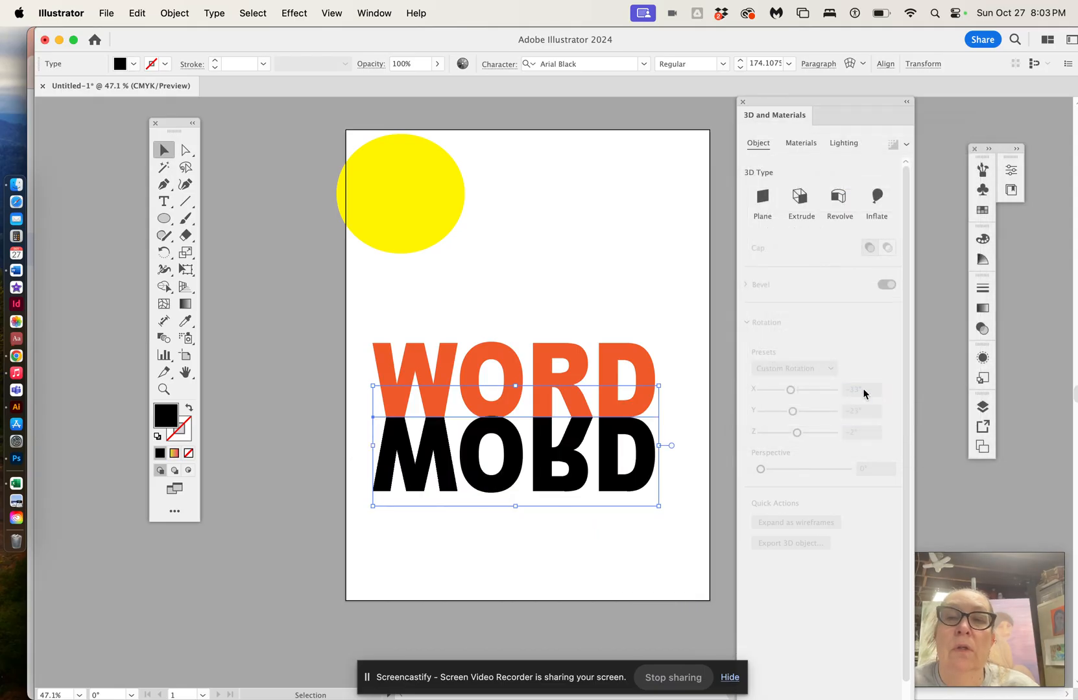
Step: Apply Free Distort to the black reflected text, pulling its corners into a flattened, slanted shadow shape
click(295, 14)
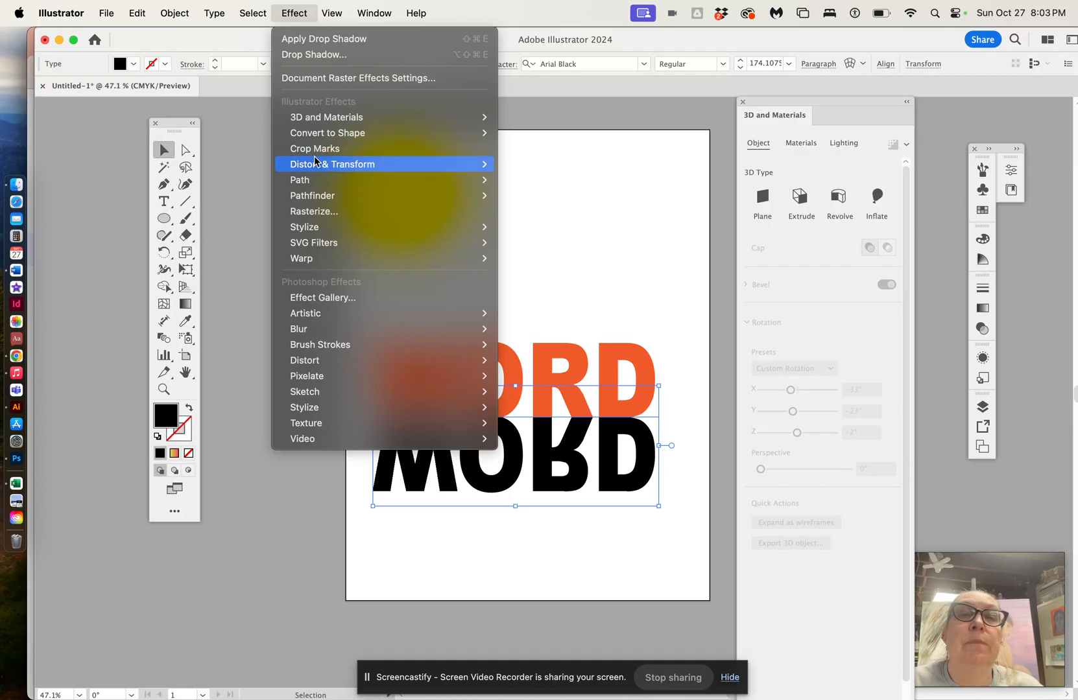
mouse_move(318, 166)
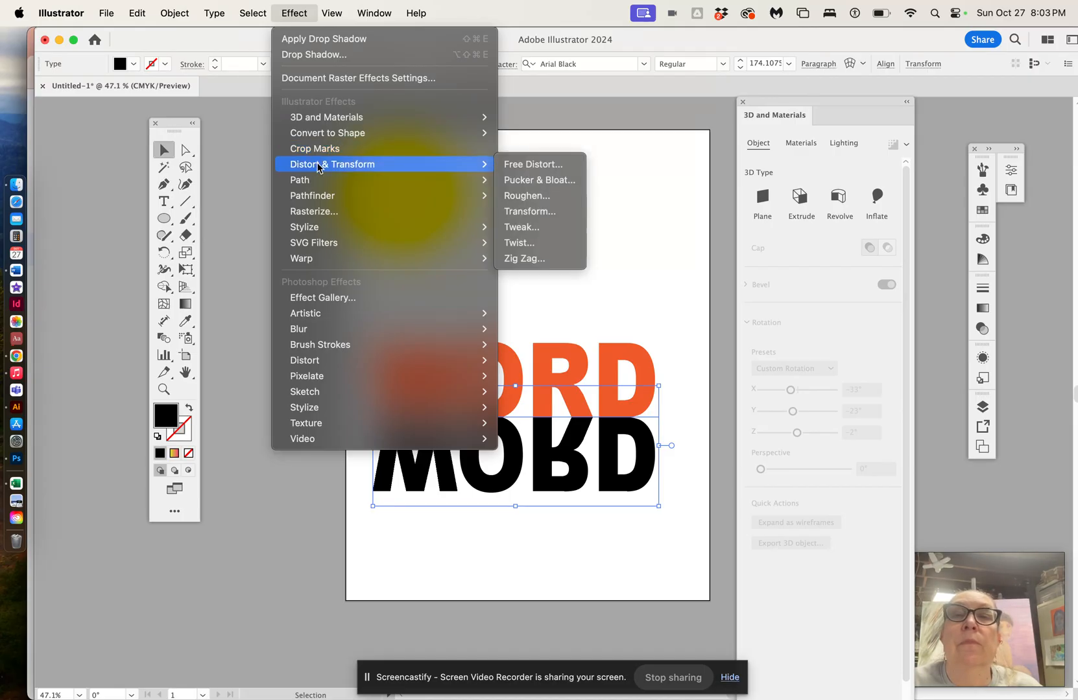
click(530, 165)
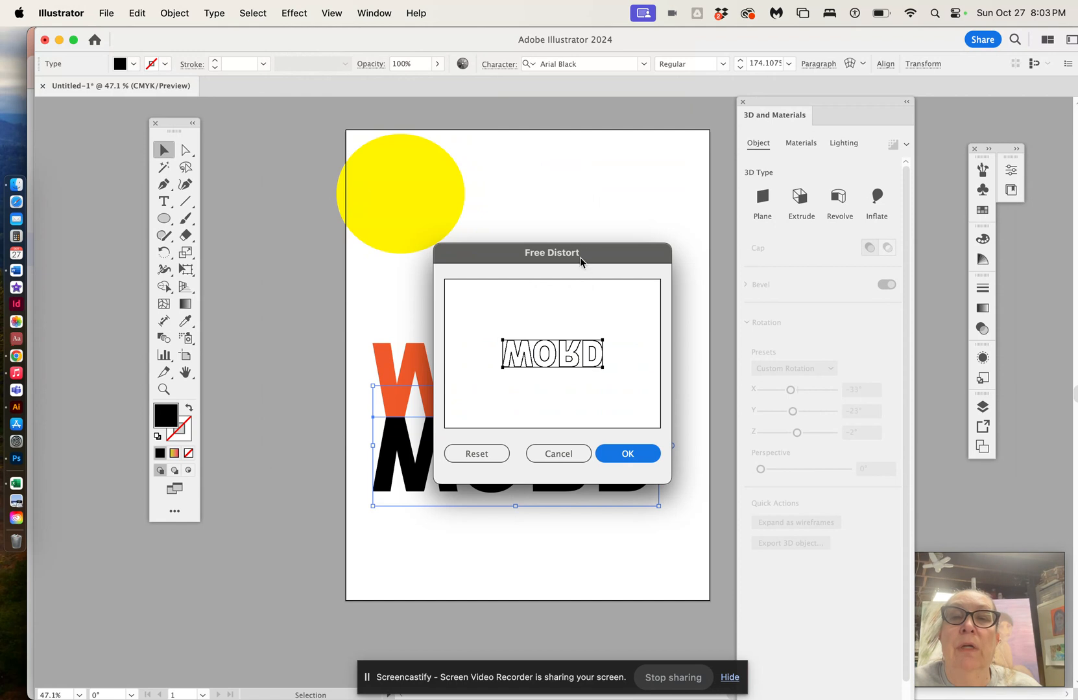
drag(599, 252, 629, 108)
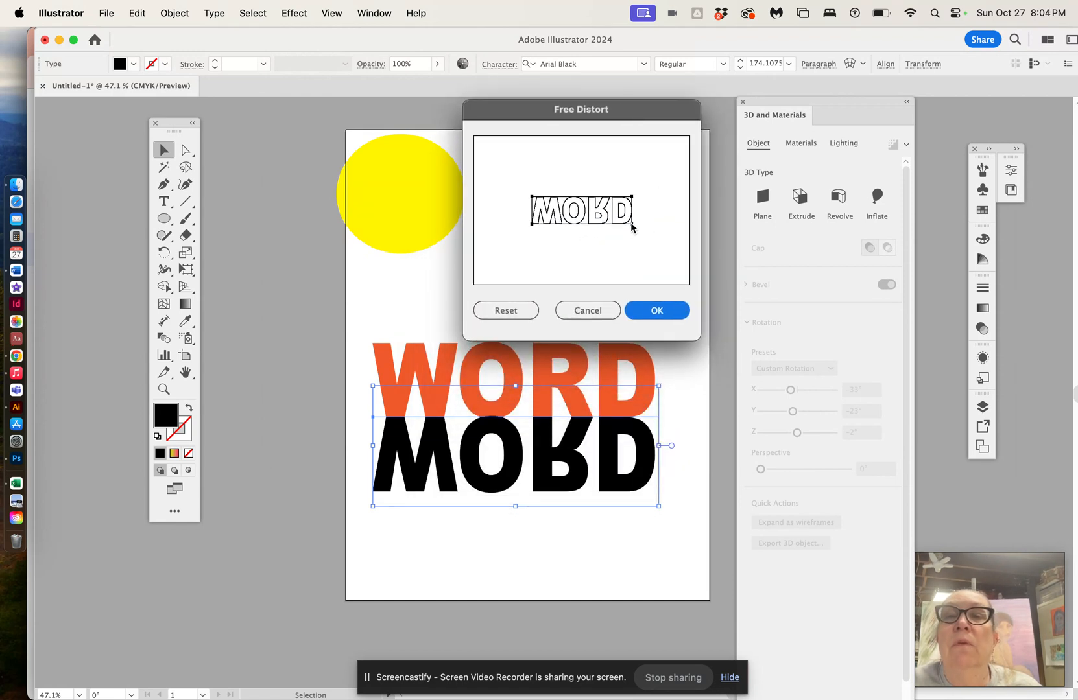
drag(631, 225, 662, 213)
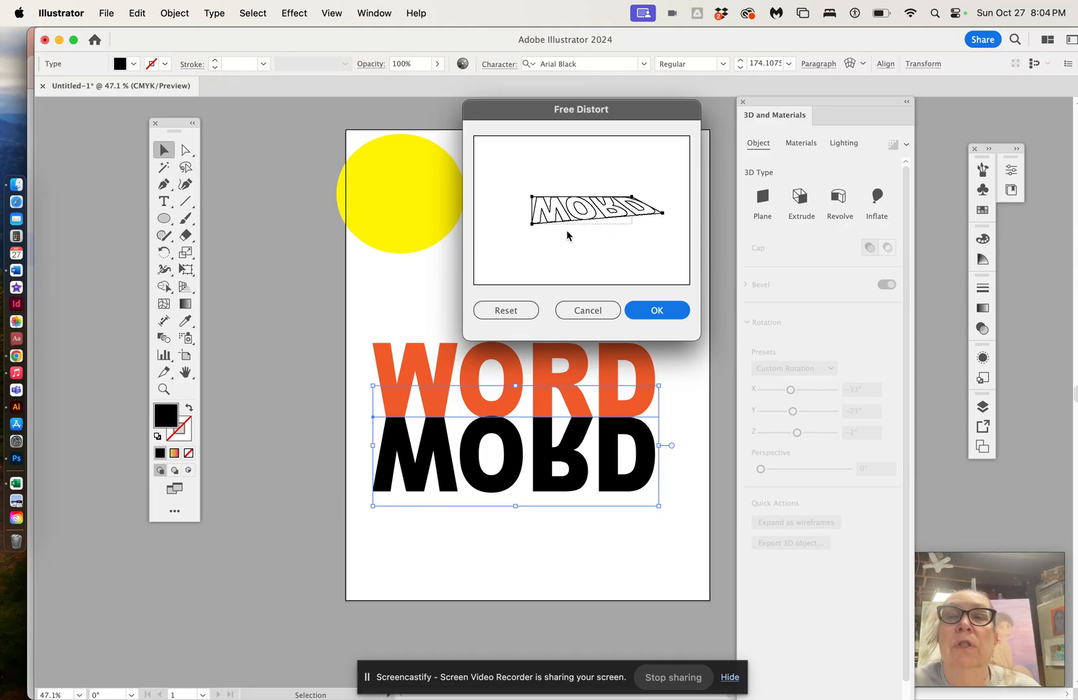
drag(532, 224, 547, 215)
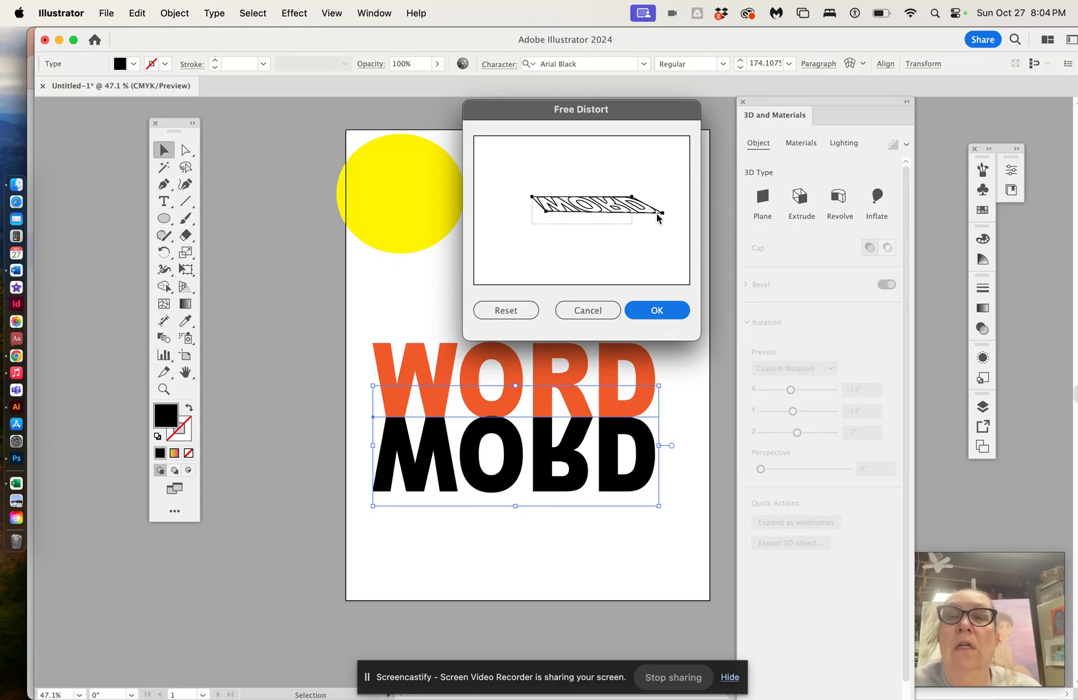
drag(661, 213, 666, 210)
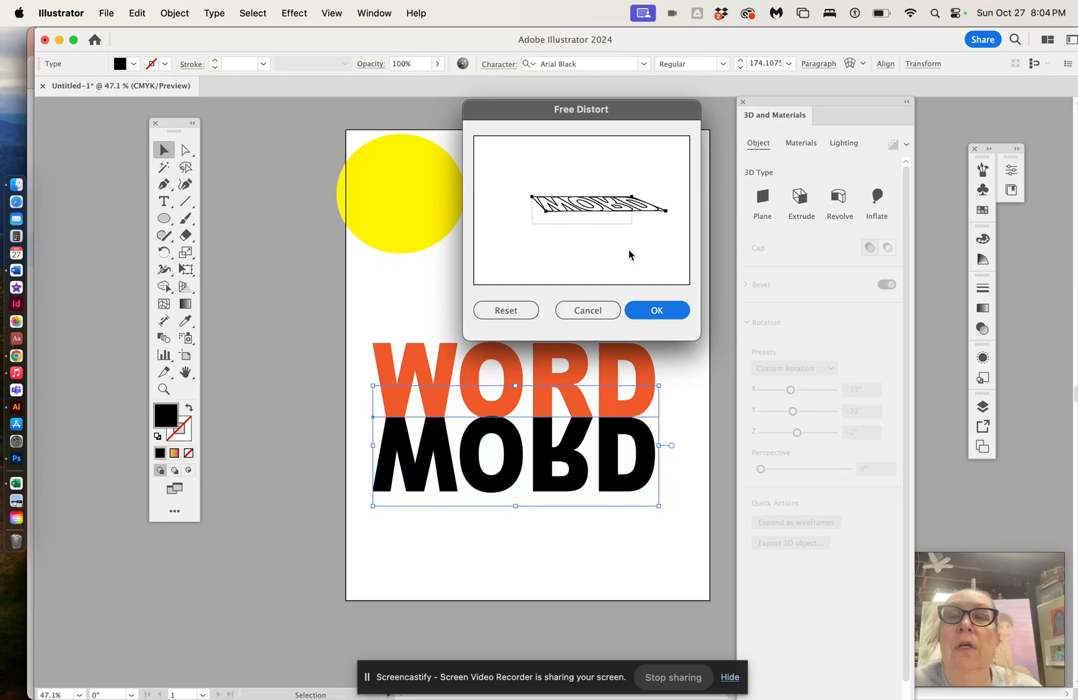
drag(547, 212, 550, 211)
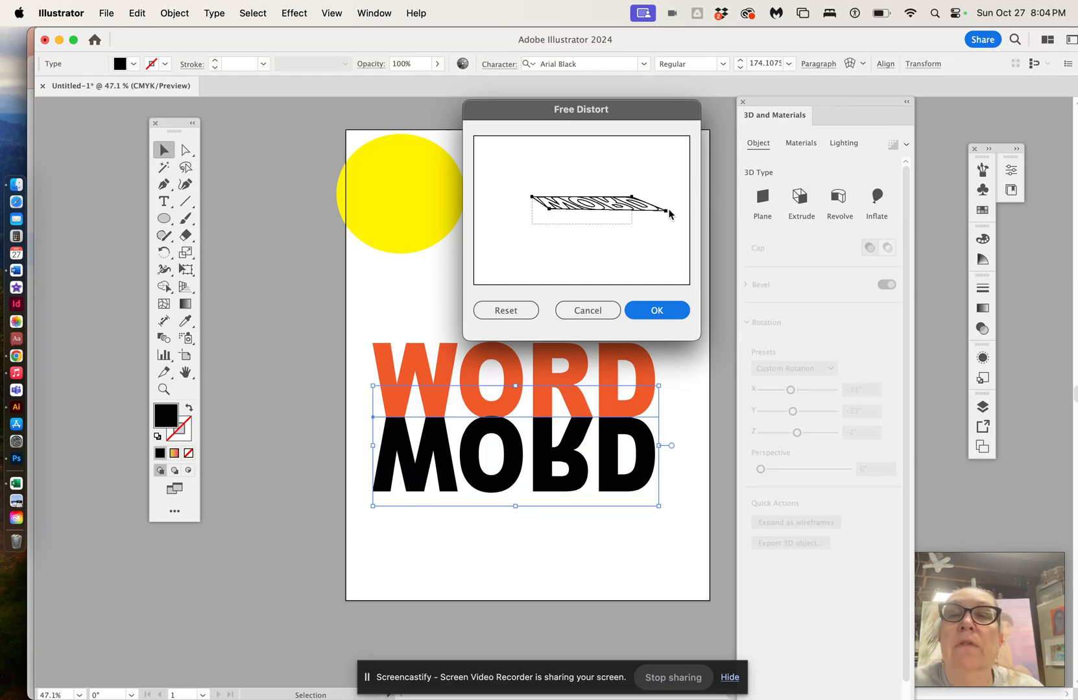
drag(666, 210, 667, 209)
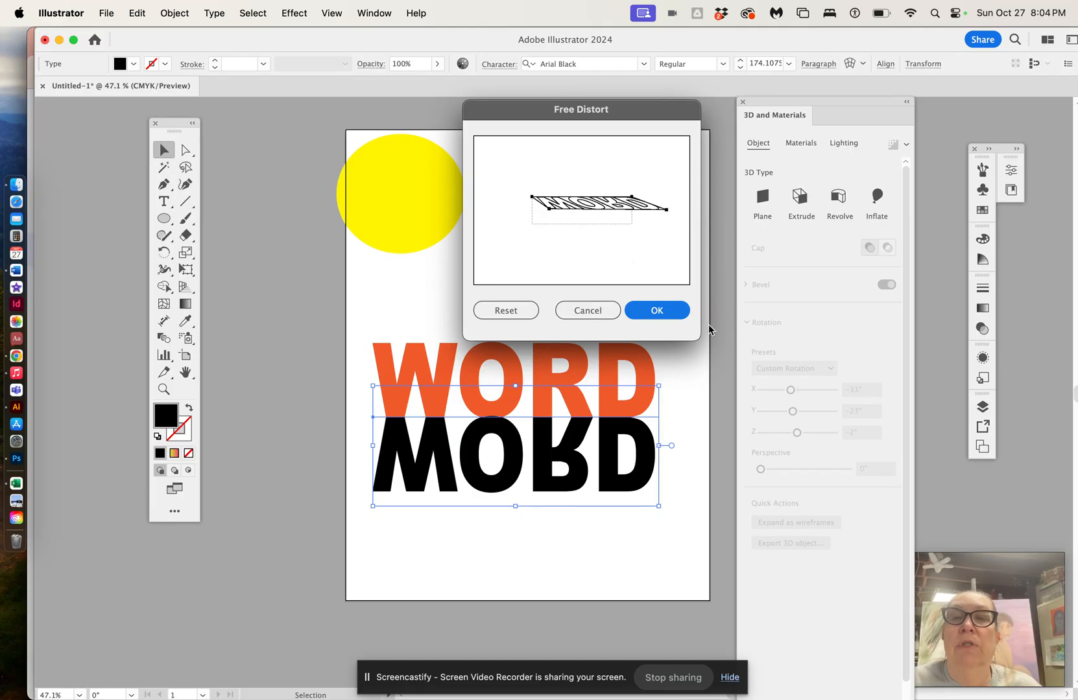
click(671, 313)
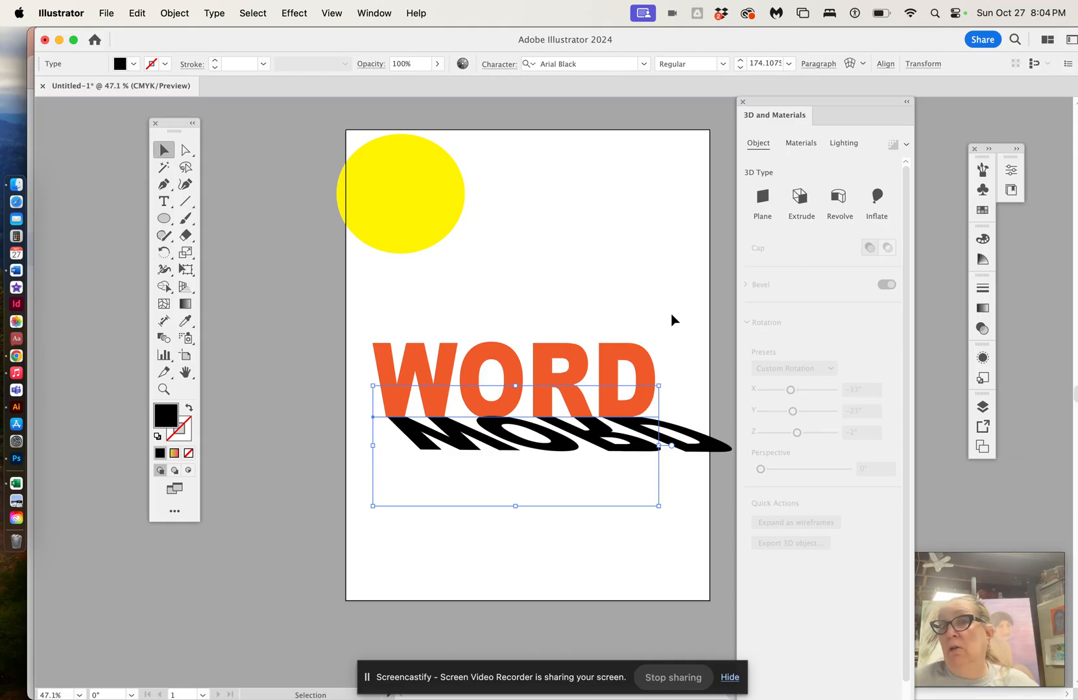
Step: Apply a Gaussian Blur of about 19.5 pixels to the distorted text and lower its opacity to 59%
click(297, 15)
mouse_move(289, 136)
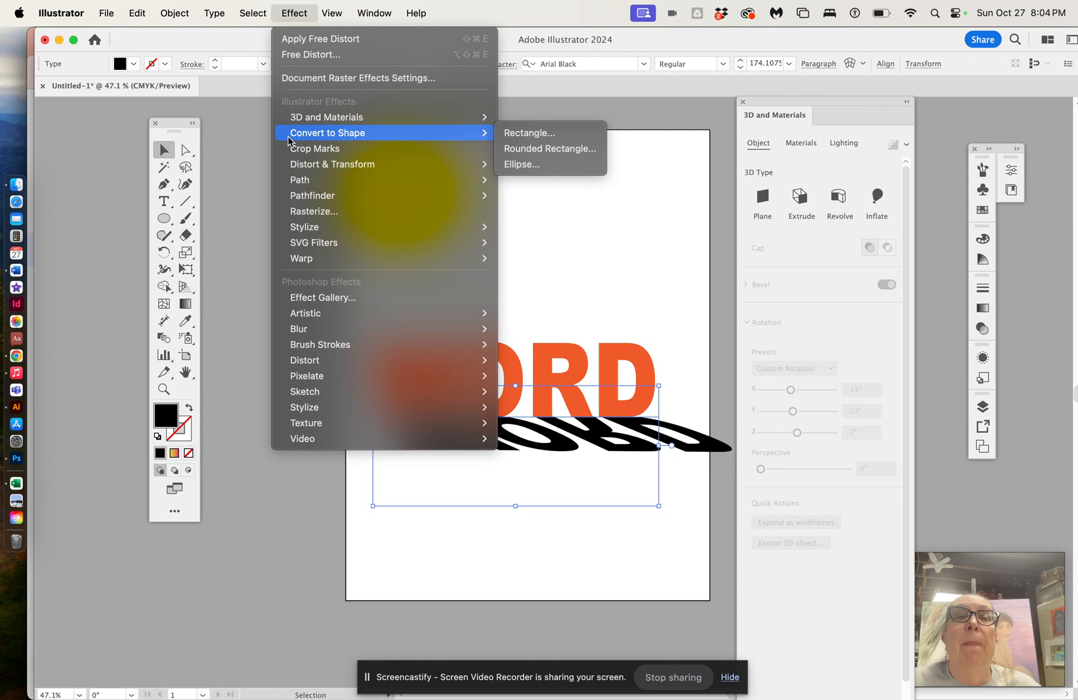
mouse_move(398, 326)
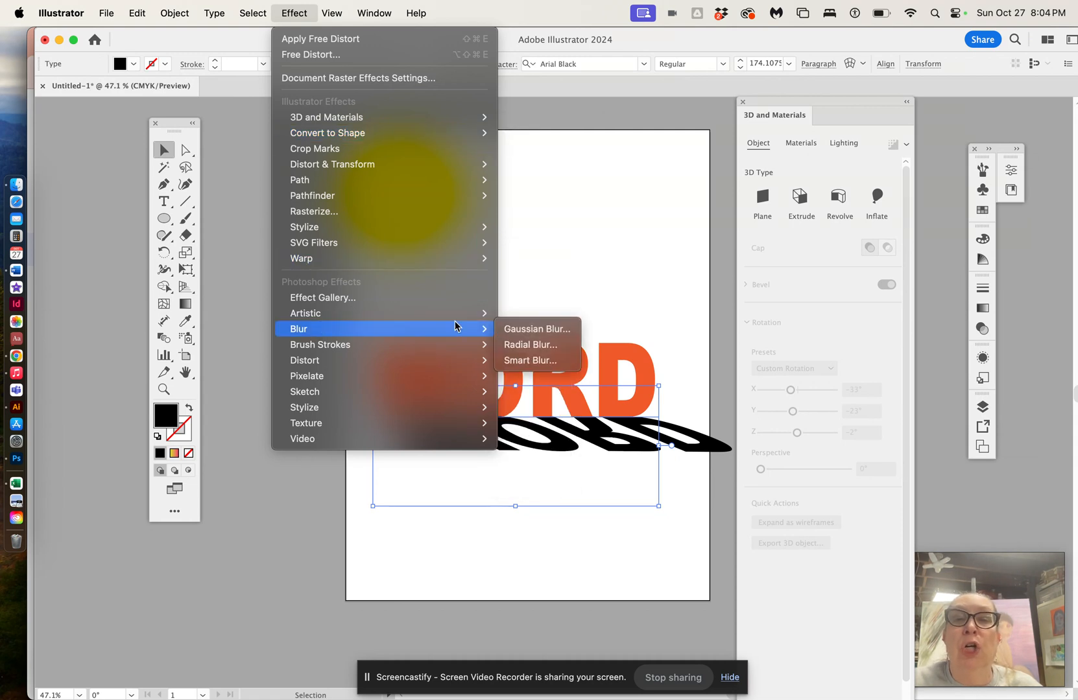
click(515, 329)
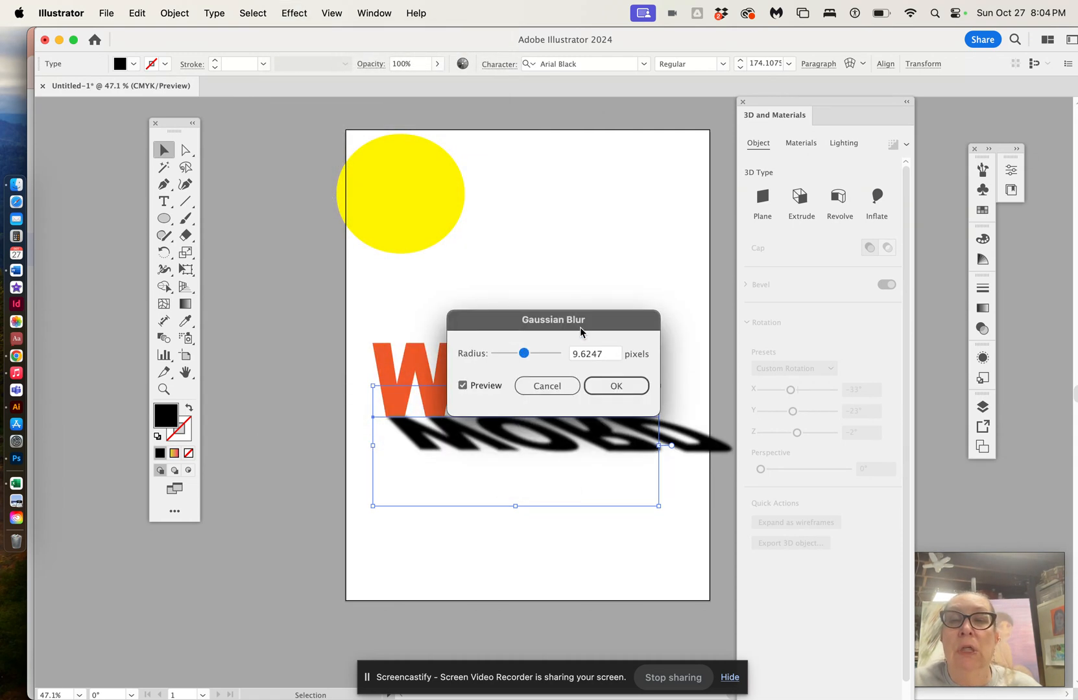
drag(607, 321, 638, 176)
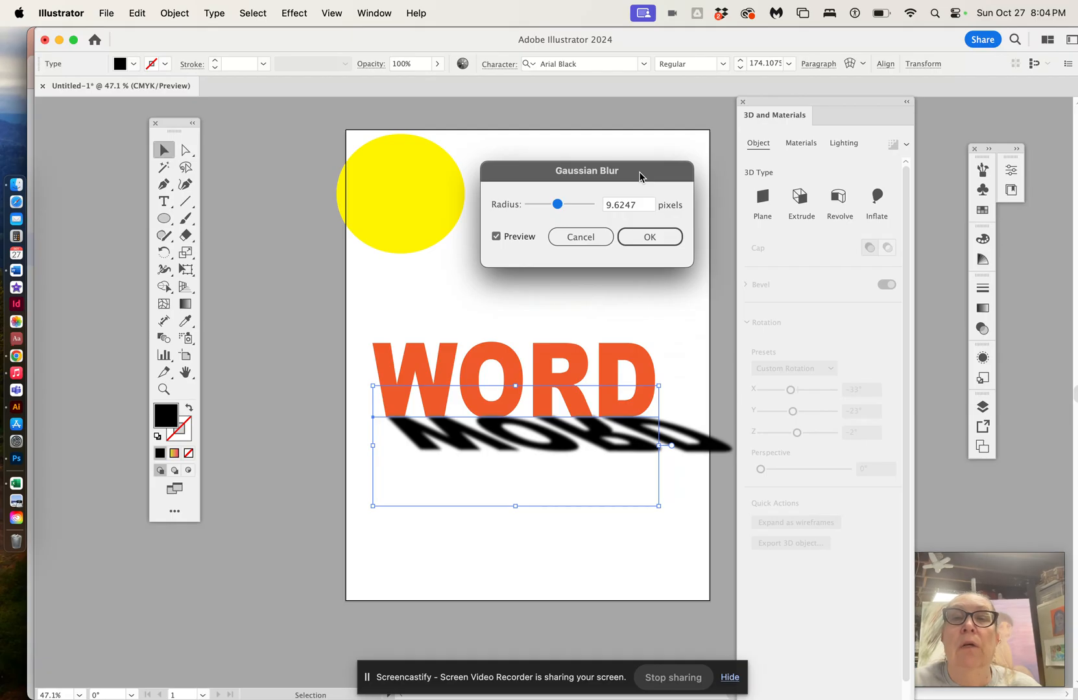
drag(558, 205, 562, 207)
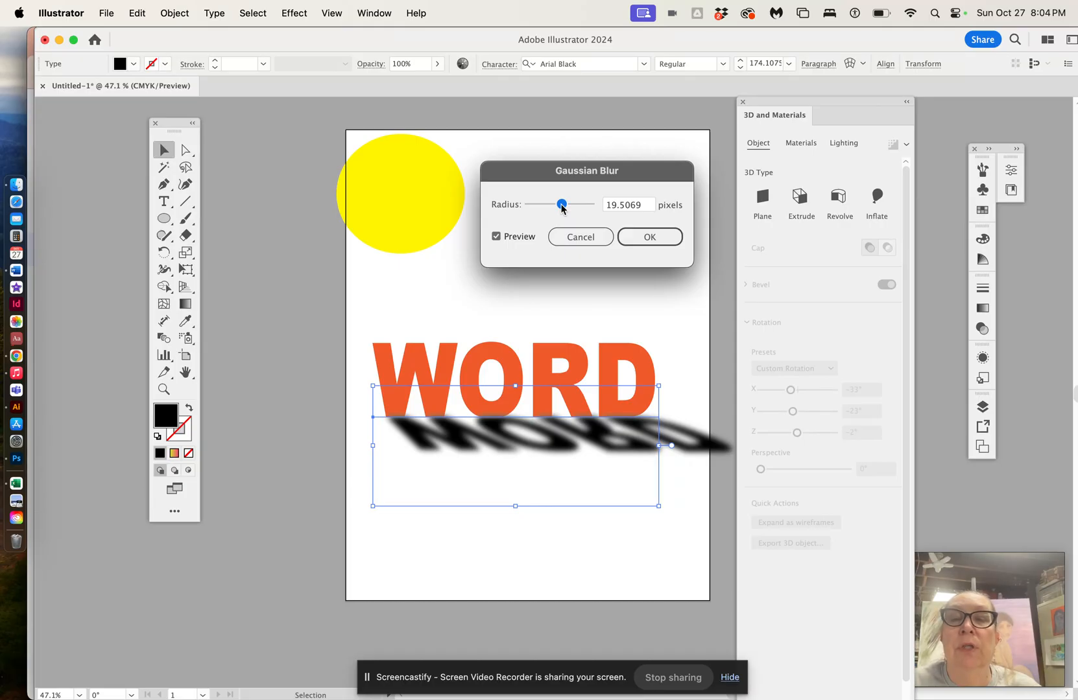
click(653, 236)
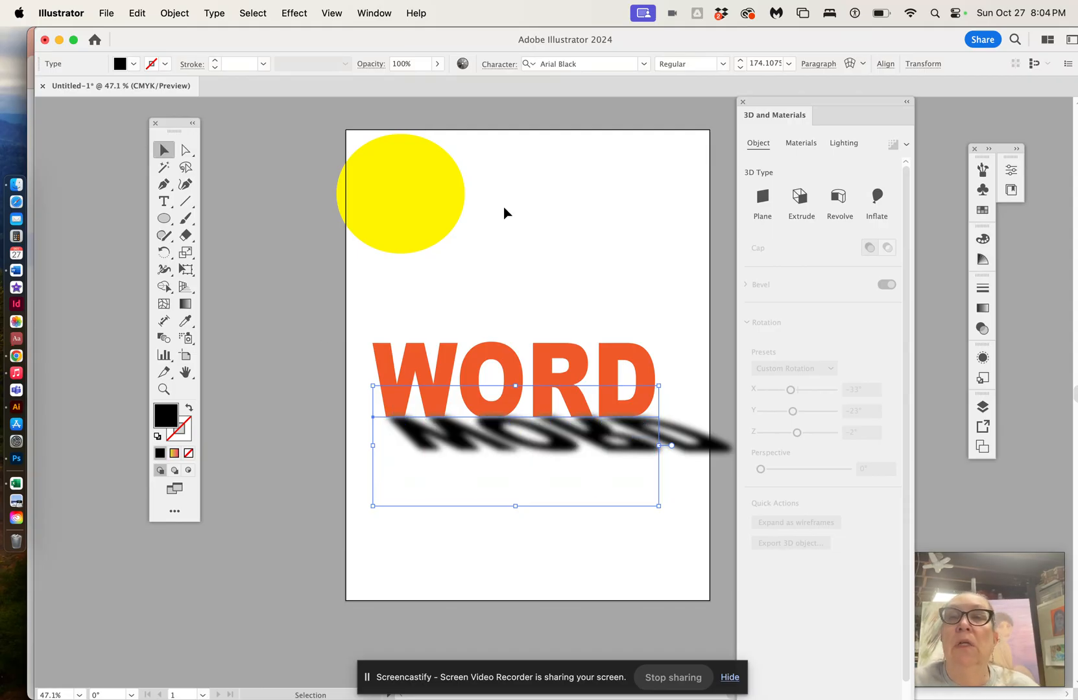
click(437, 64)
drag(438, 81, 415, 81)
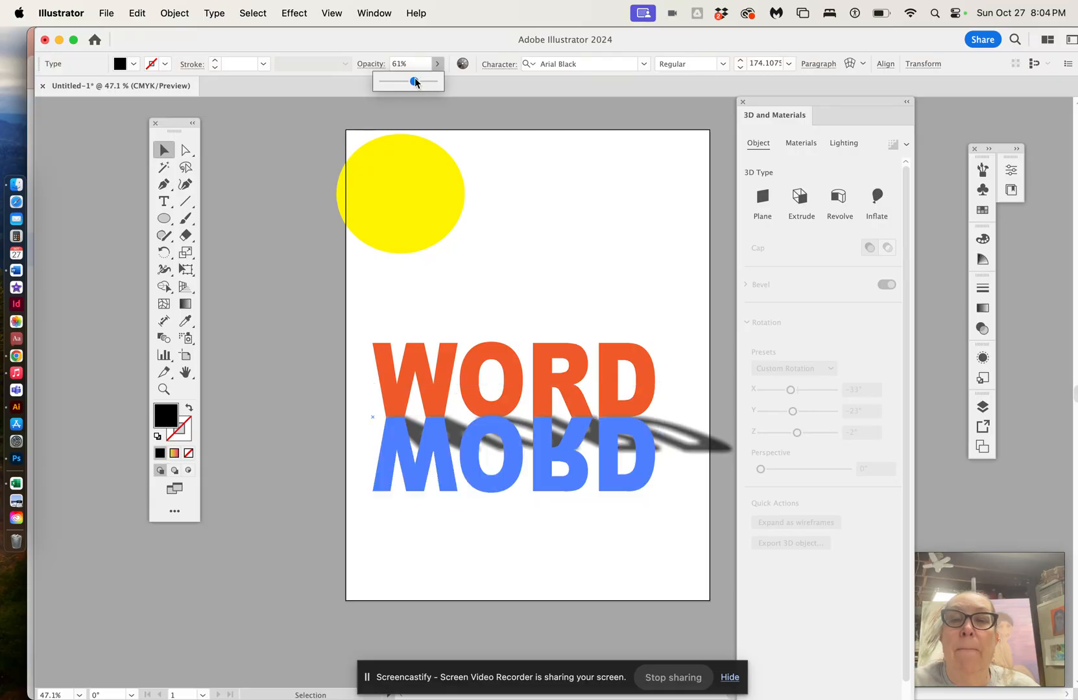
Step: Move the yellow circle down so it sits left of the WORD text, overlapping the page's edge
click(565, 168)
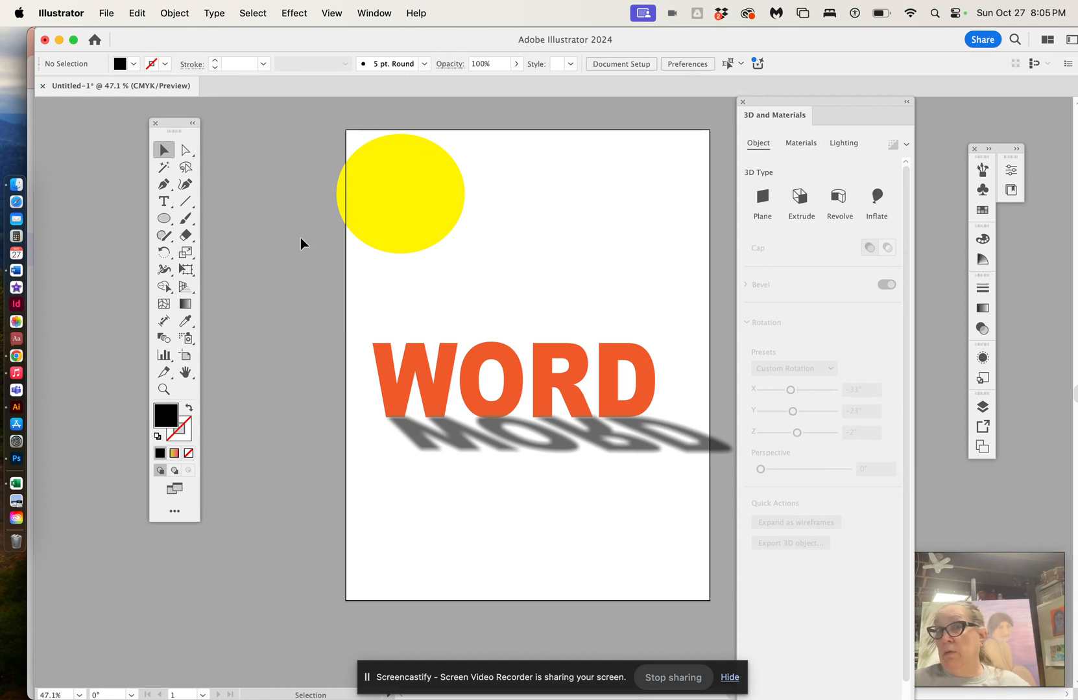
drag(394, 224, 348, 325)
click(175, 13)
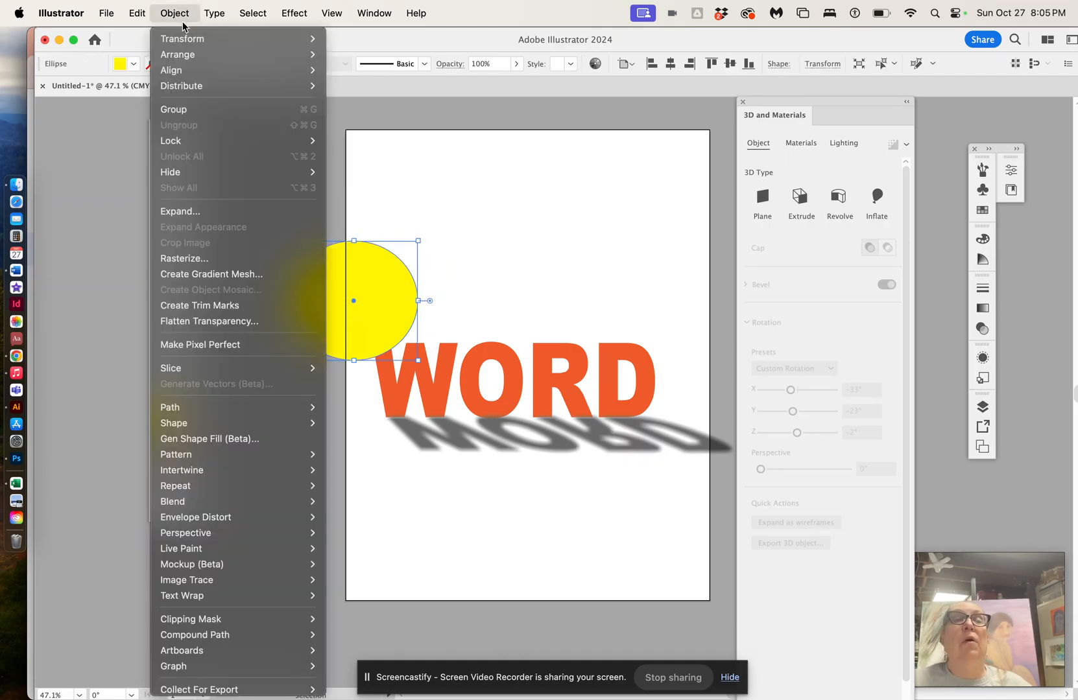
mouse_move(198, 59)
click(361, 101)
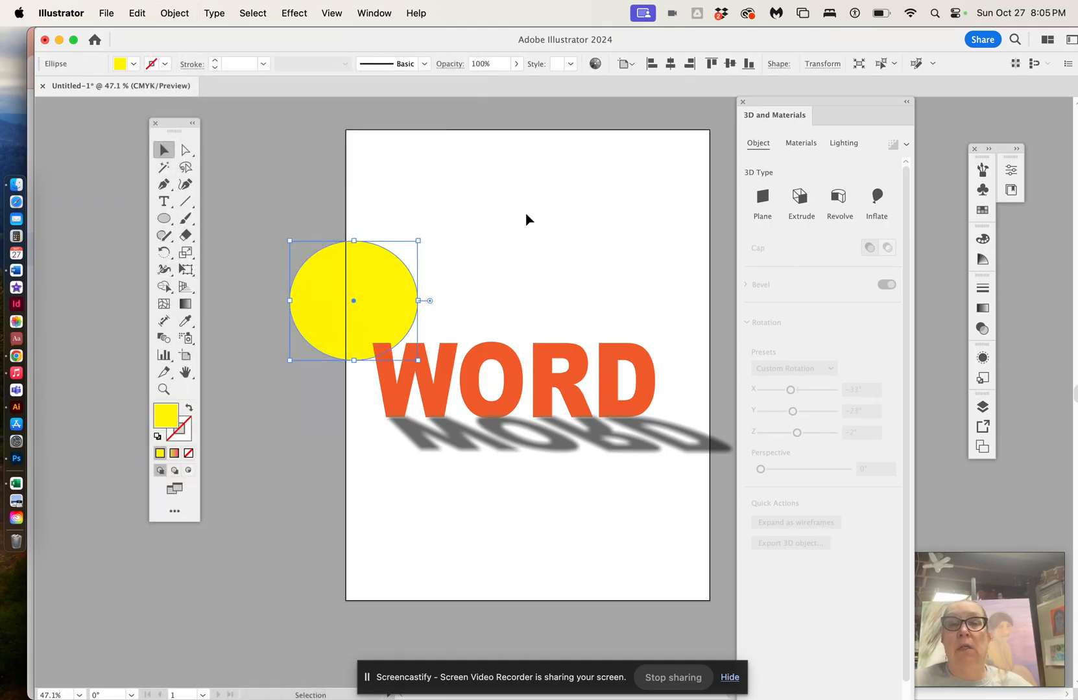
click(527, 219)
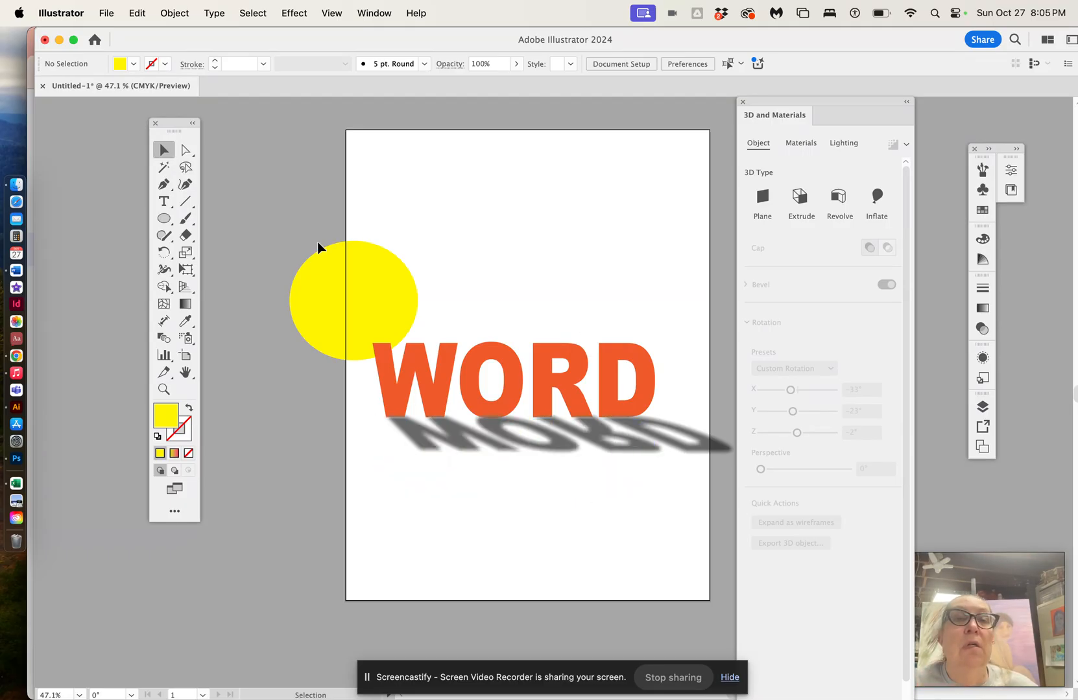
Step: Create a new text object reading SUPERMAN near the top of the page and position it there
click(164, 202)
click(386, 205)
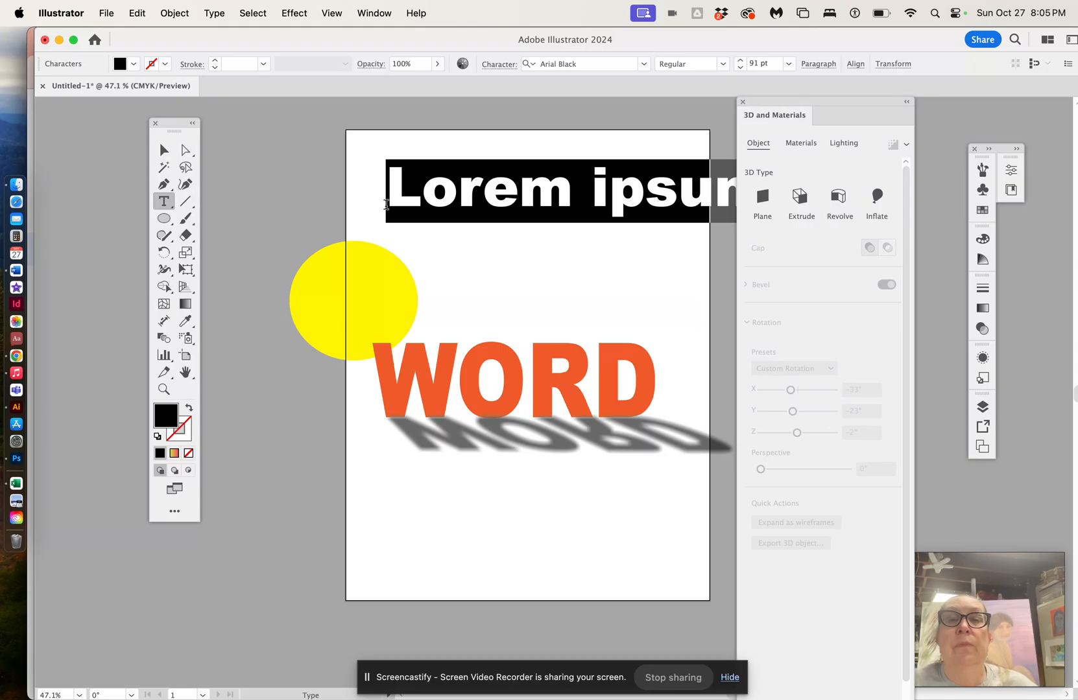
scroll(387, 214, left, 1)
scroll(387, 214, up, 1)
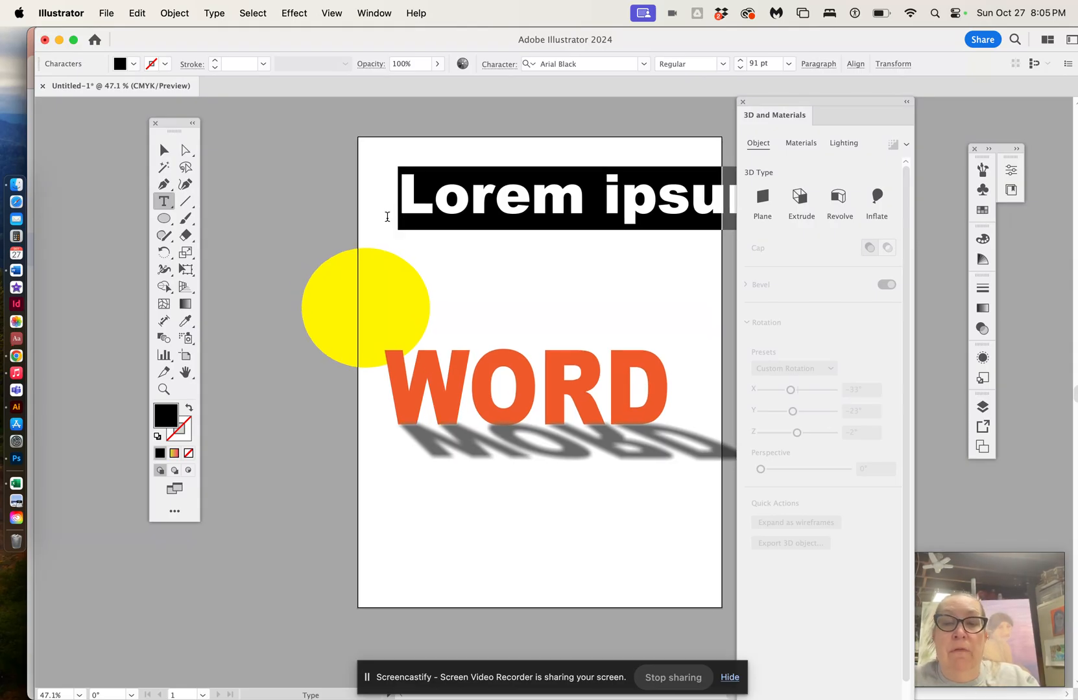
text(SUPER)
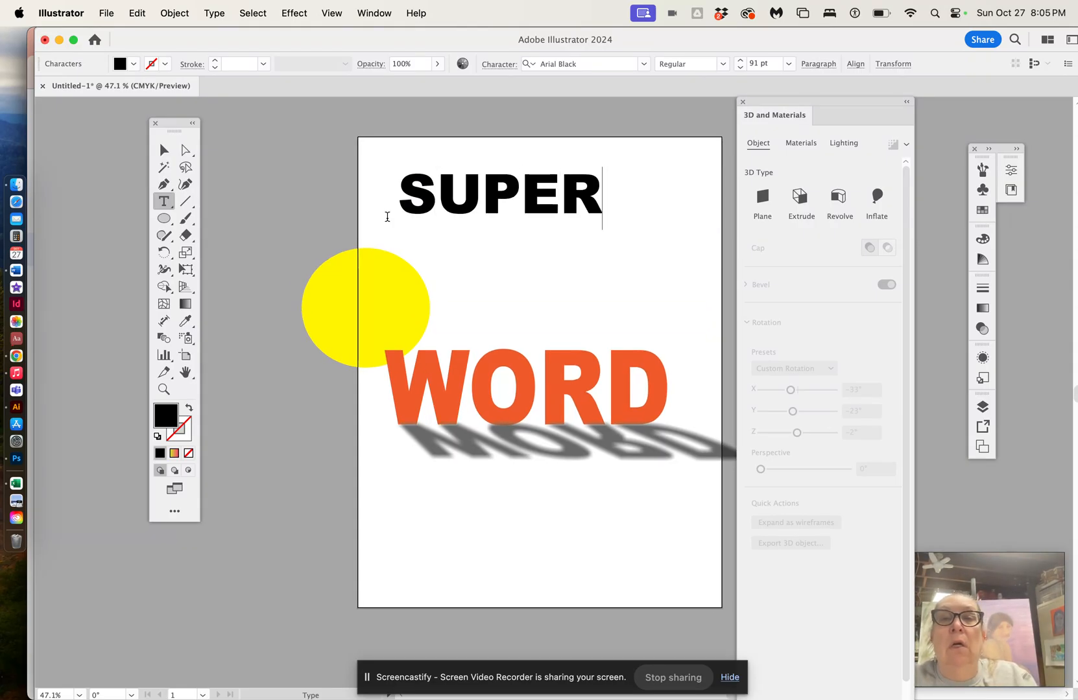
text(MAN)
click(164, 150)
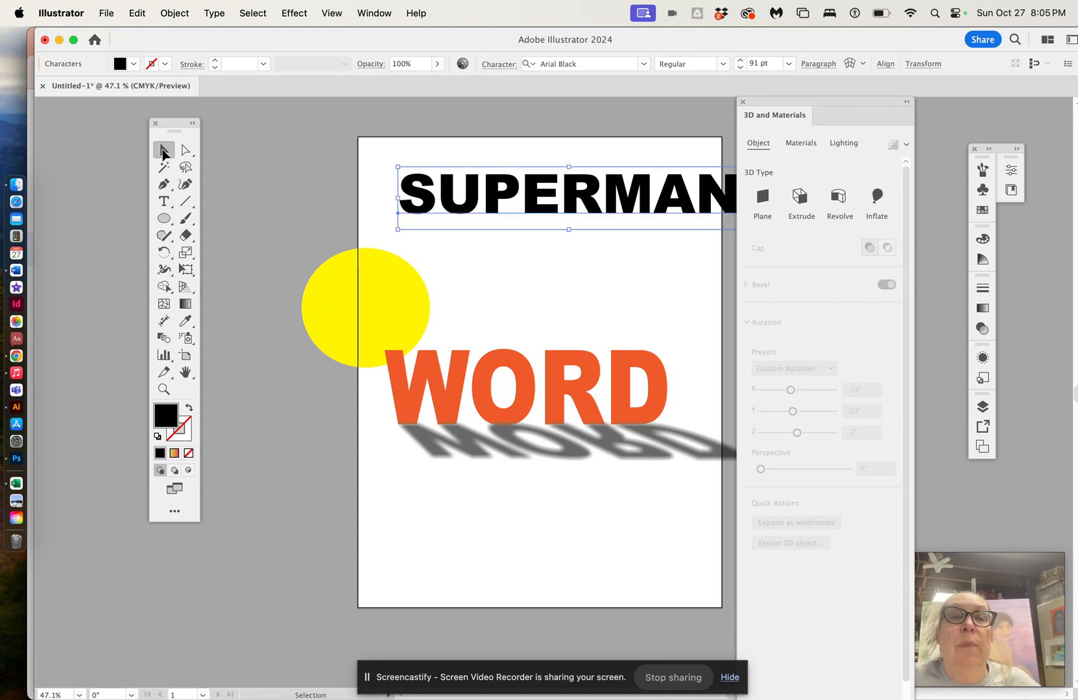
drag(487, 182, 463, 183)
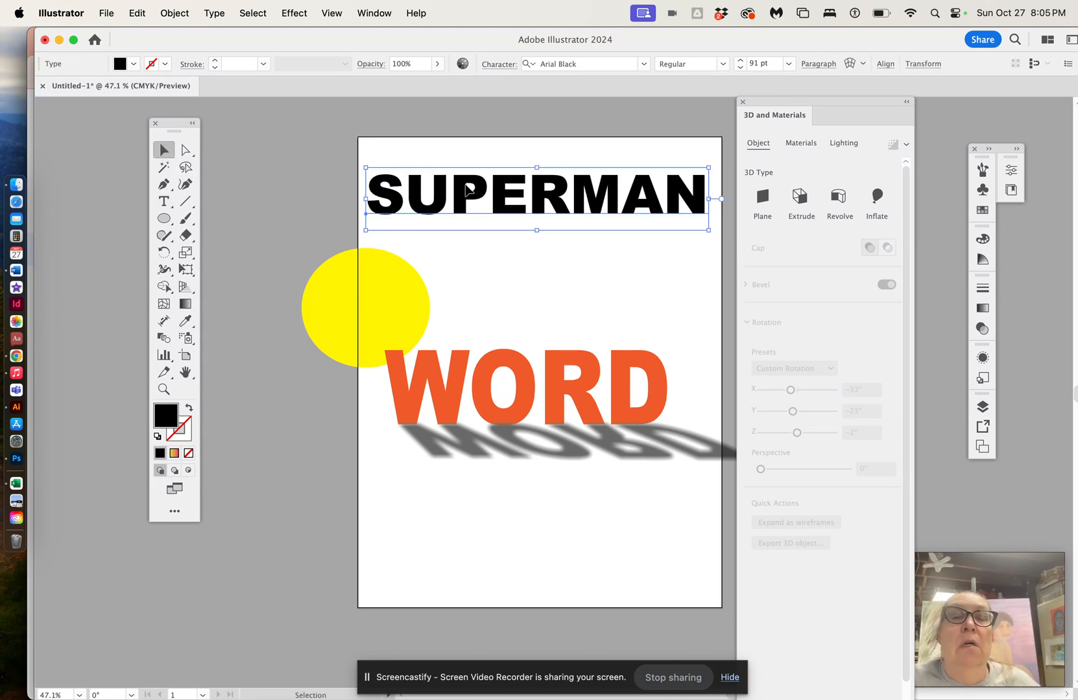
Step: Fill the SUPERMAN text with red and apply a 3D Extrude to it
click(133, 63)
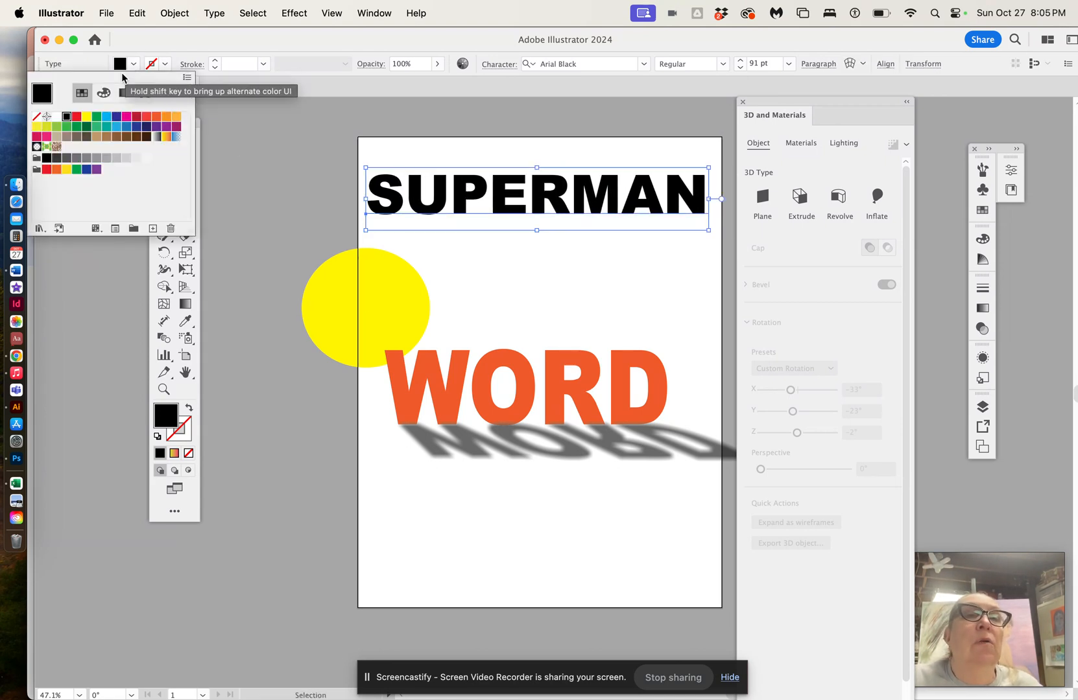
click(77, 117)
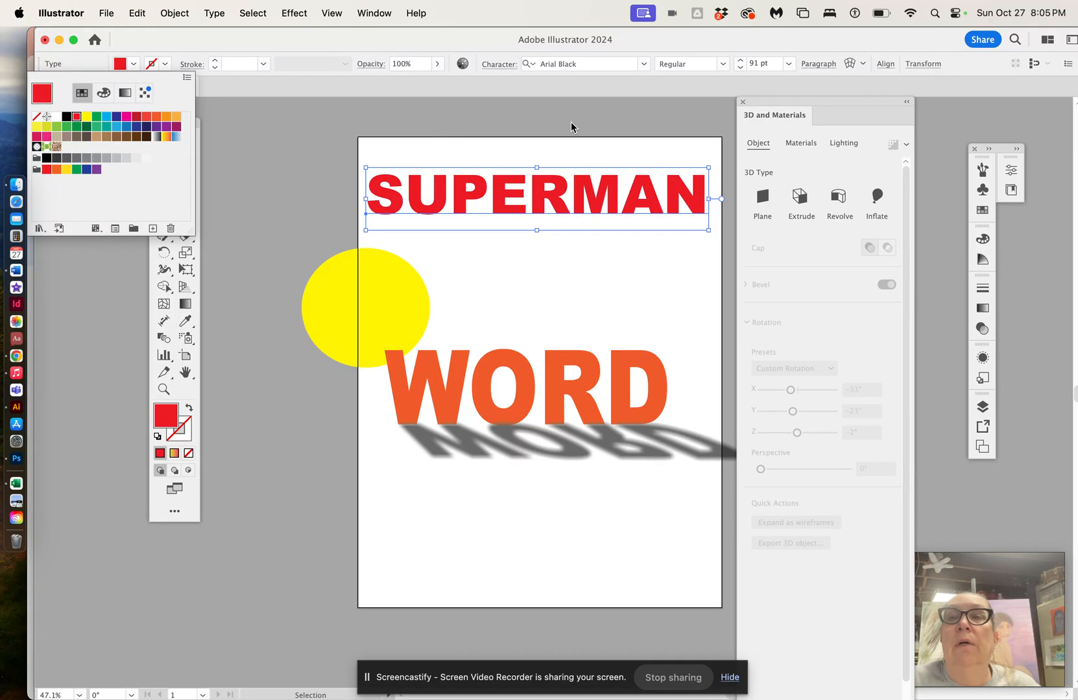
click(800, 199)
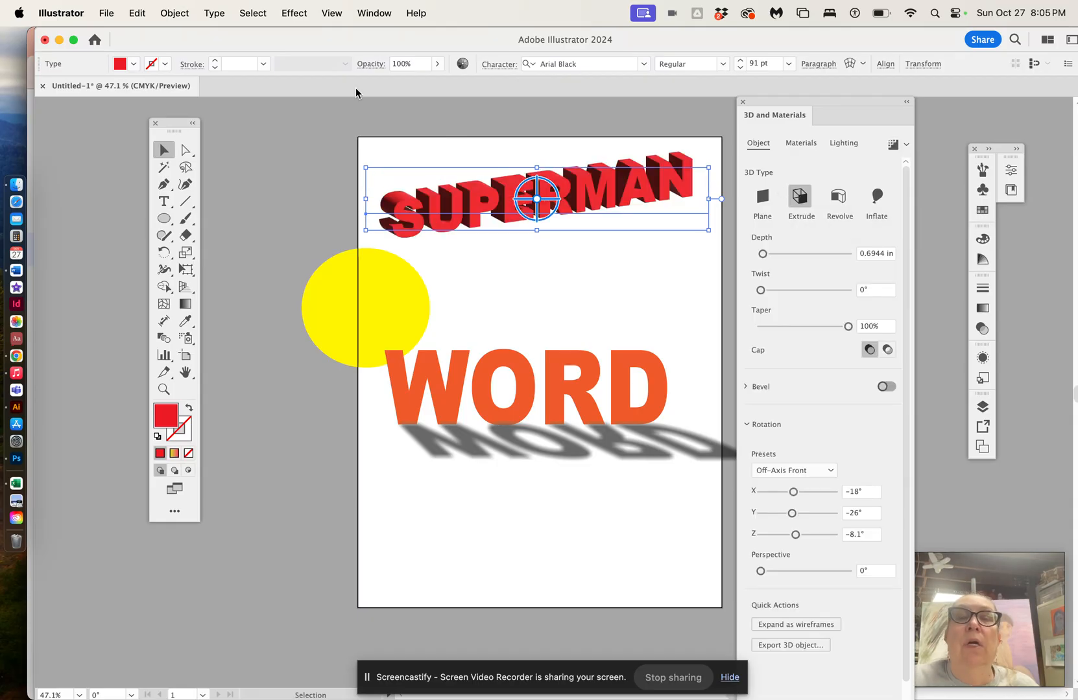
Step: Apply a Twist distortion effect to the SUPERMAN text, raising the twist angle a few steps
click(295, 13)
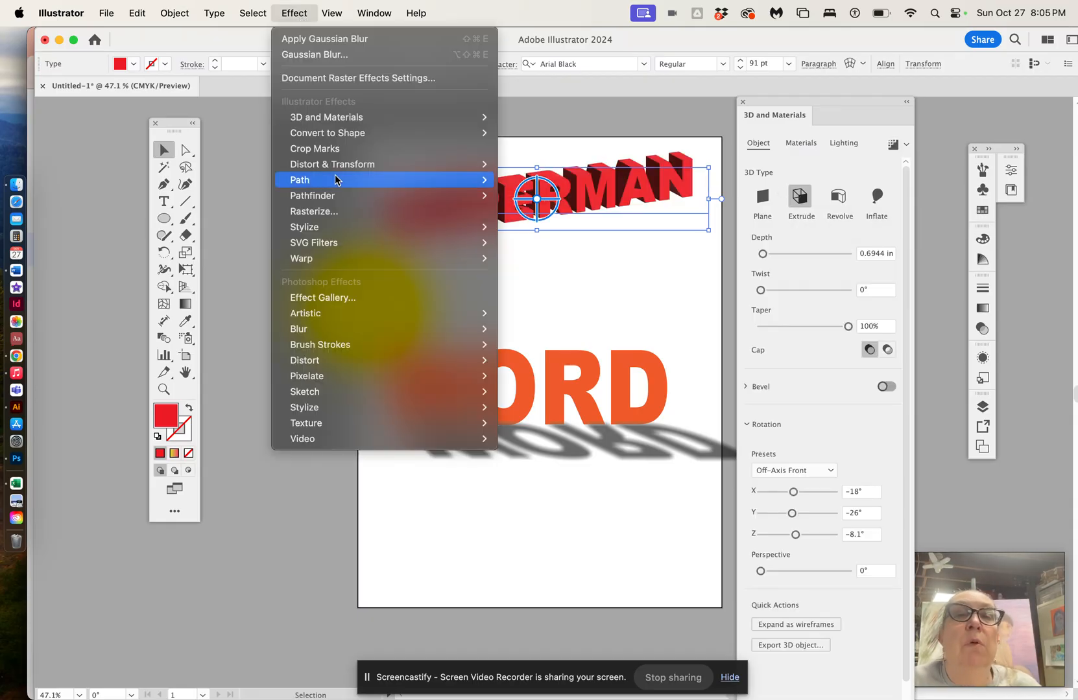
mouse_move(339, 168)
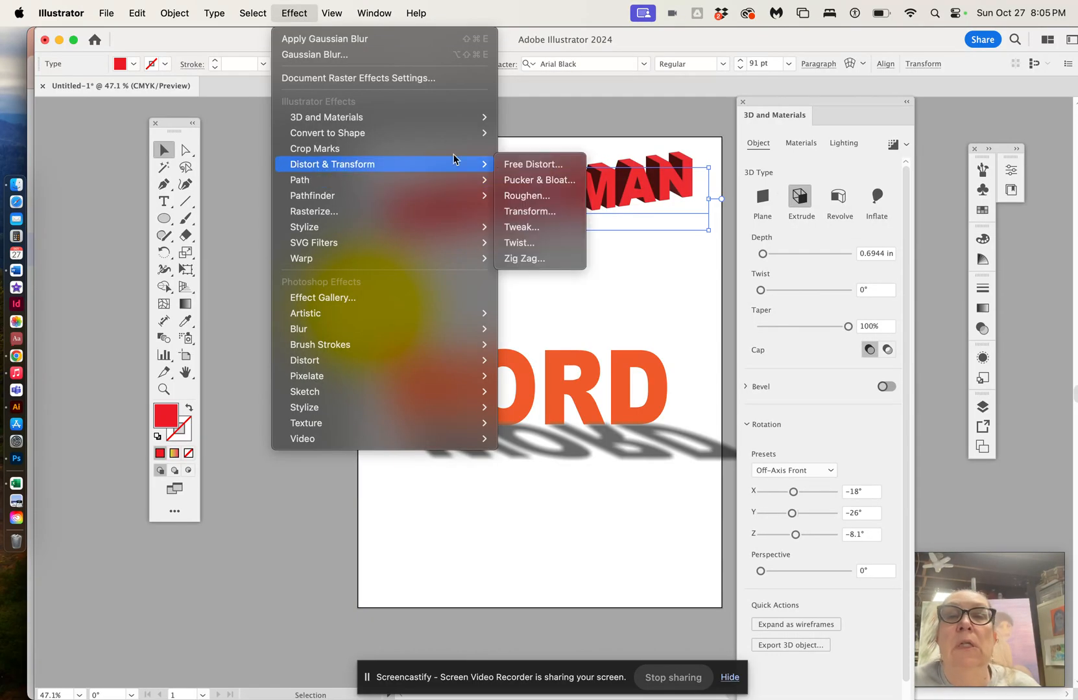
click(521, 246)
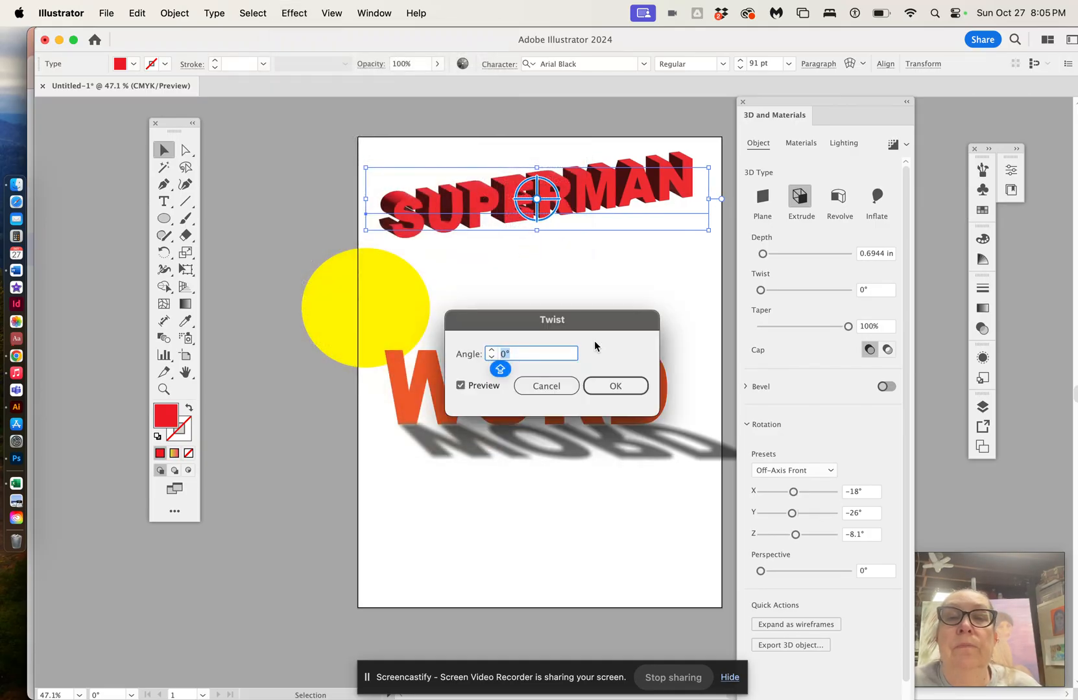
click(492, 350)
click(492, 349)
click(492, 349)
click(491, 349)
click(492, 350)
click(492, 350)
click(492, 350)
click(492, 350)
click(492, 350)
click(491, 350)
click(491, 350)
click(492, 351)
click(491, 350)
click(491, 350)
click(492, 350)
click(491, 350)
click(491, 351)
click(492, 350)
click(599, 389)
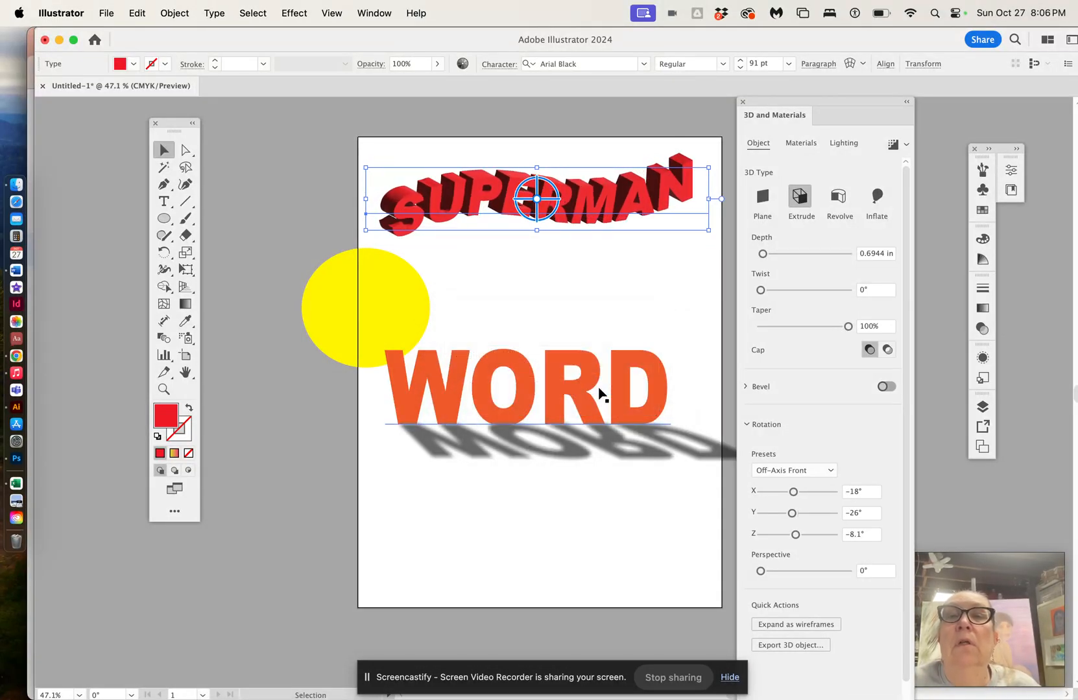
Step: Warp the SUPERMAN text with a vertical Arc style at 13% bend and nudge it slightly downward
click(851, 64)
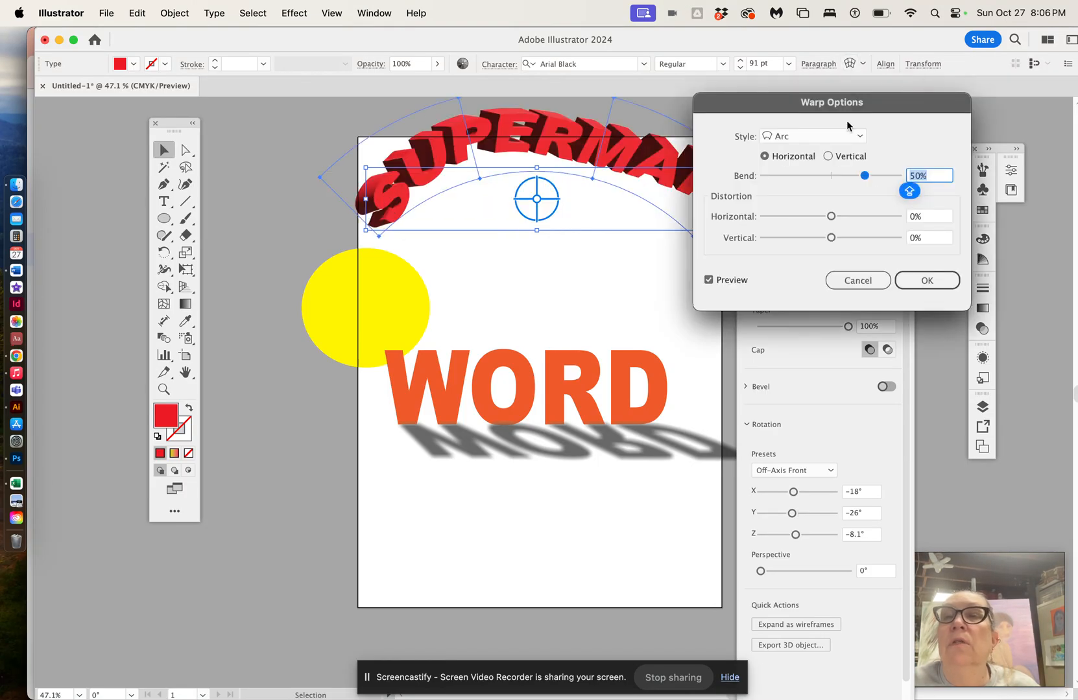
drag(864, 173, 836, 175)
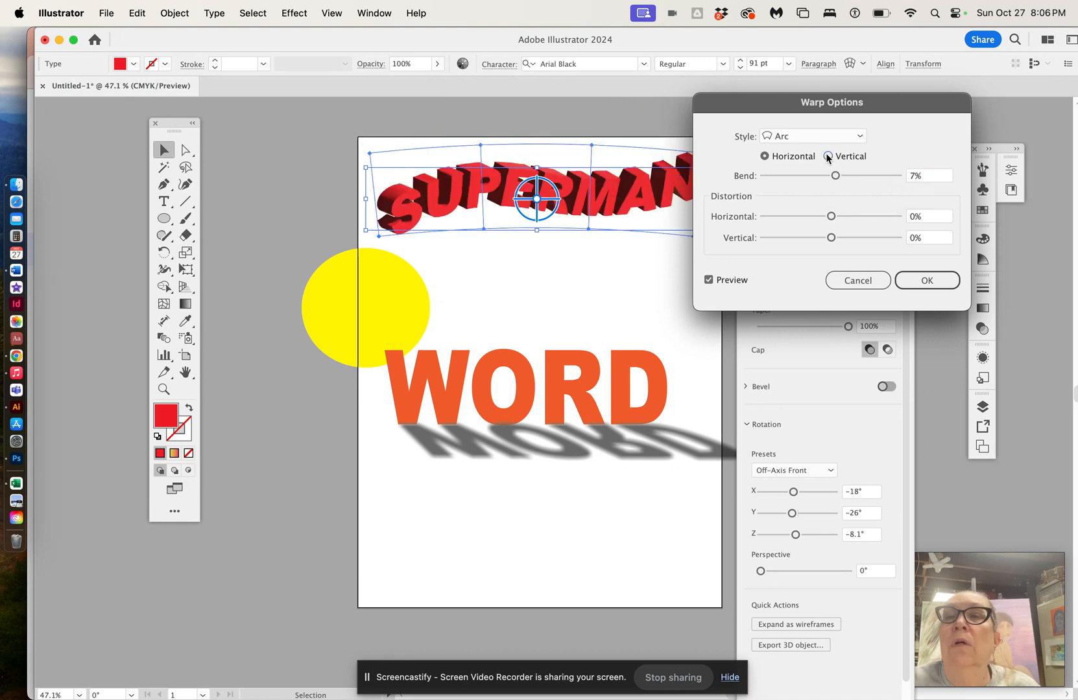
click(827, 155)
mouse_move(834, 174)
mouse_down()
mouse_move(847, 177)
mouse_move(837, 179)
mouse_up()
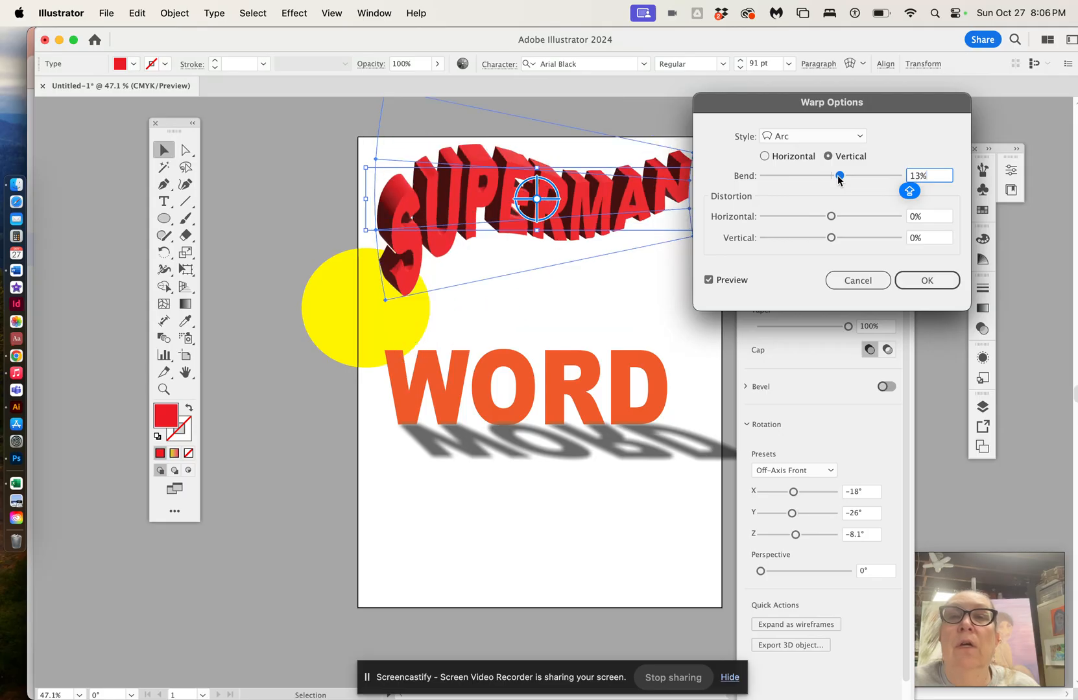
click(259, 226)
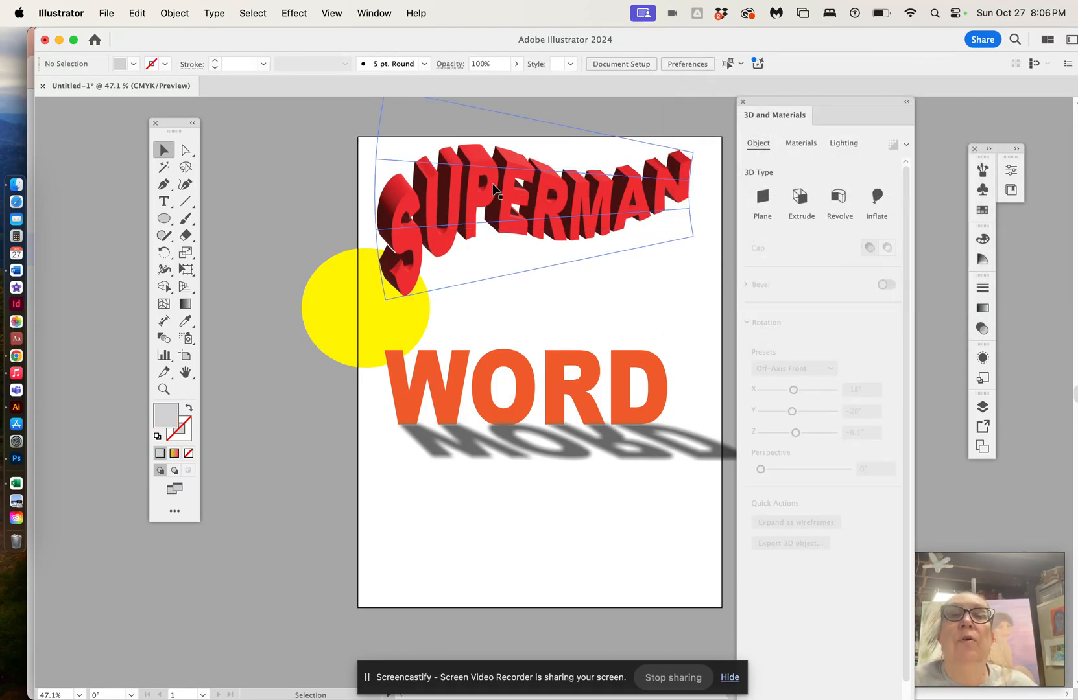
drag(506, 185, 506, 199)
click(308, 164)
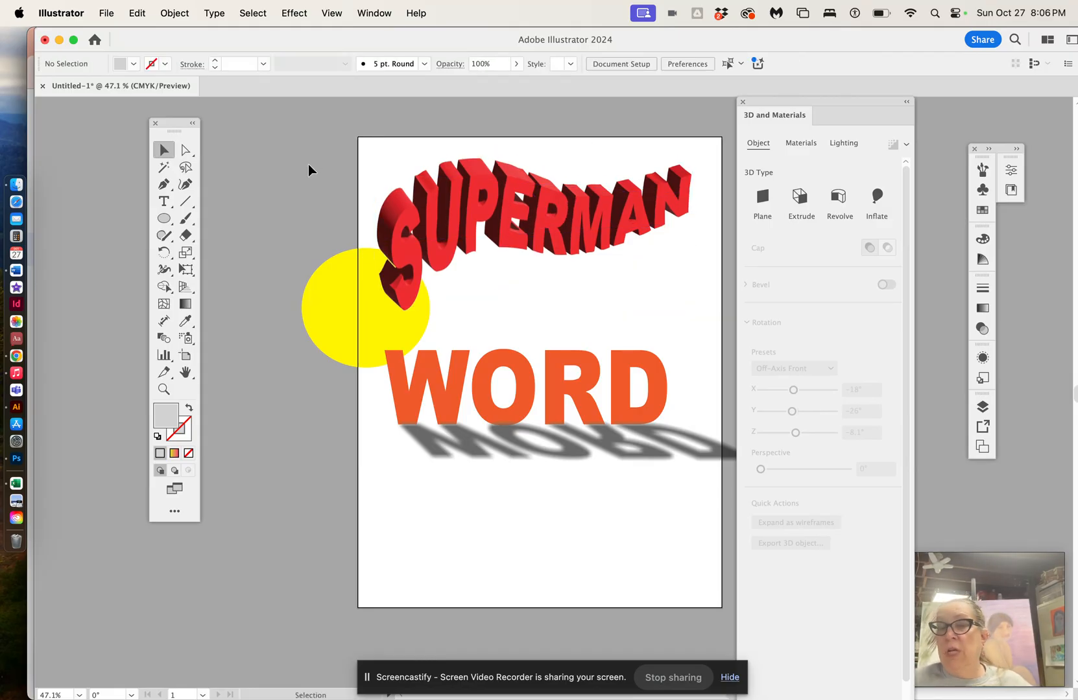